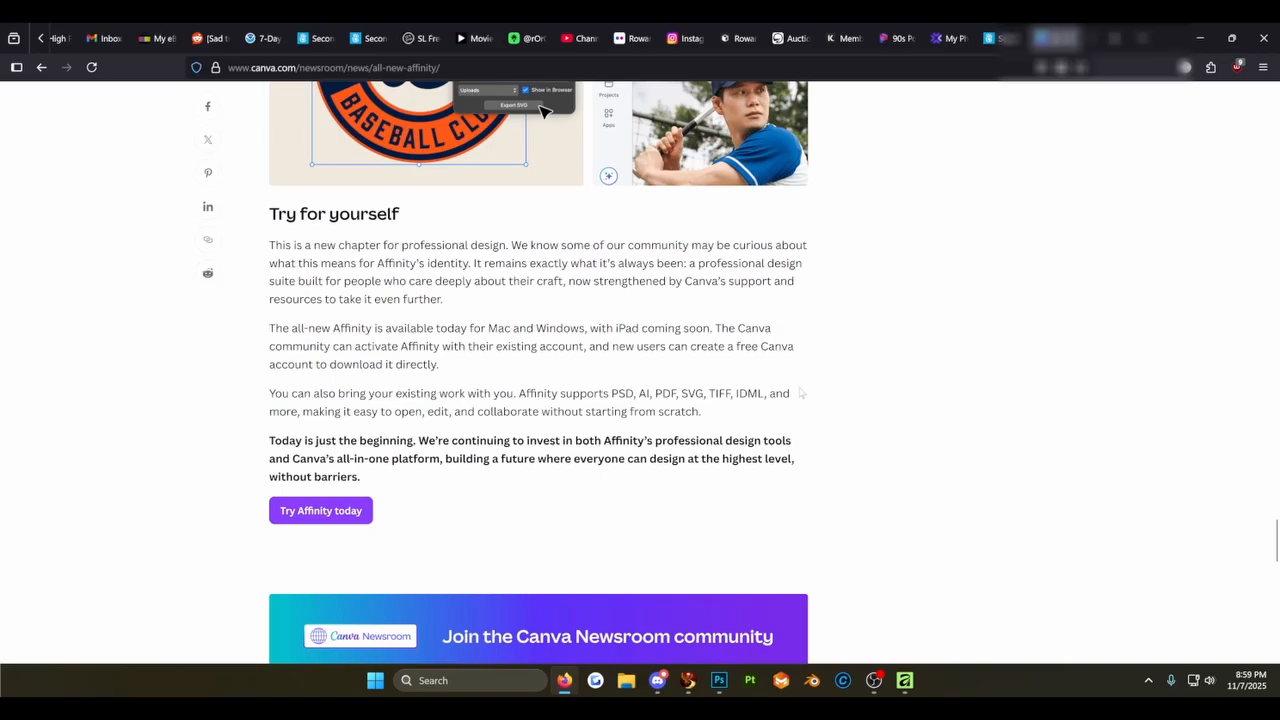
pyautogui.scroll(3, 857, 406)
pyautogui.scroll(-2, 858, 406)
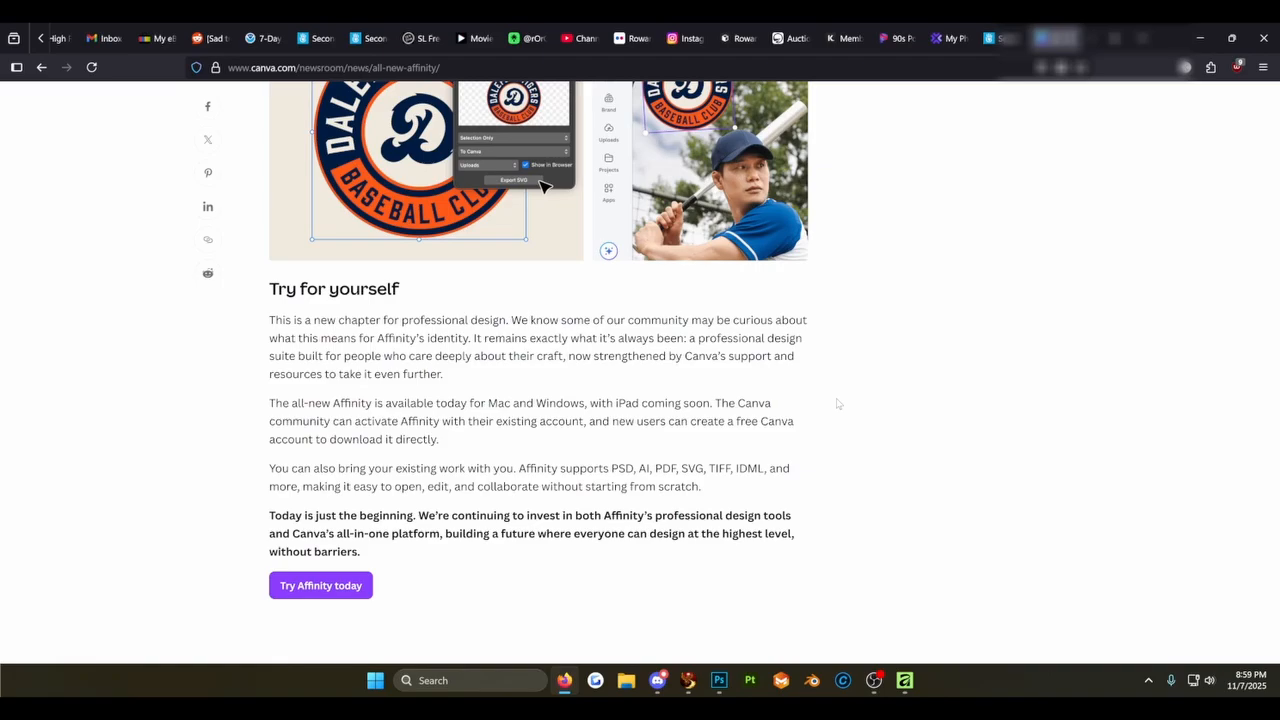
# - Switch to Affinity and start the download of the offered application update
pyautogui.click(904, 680)
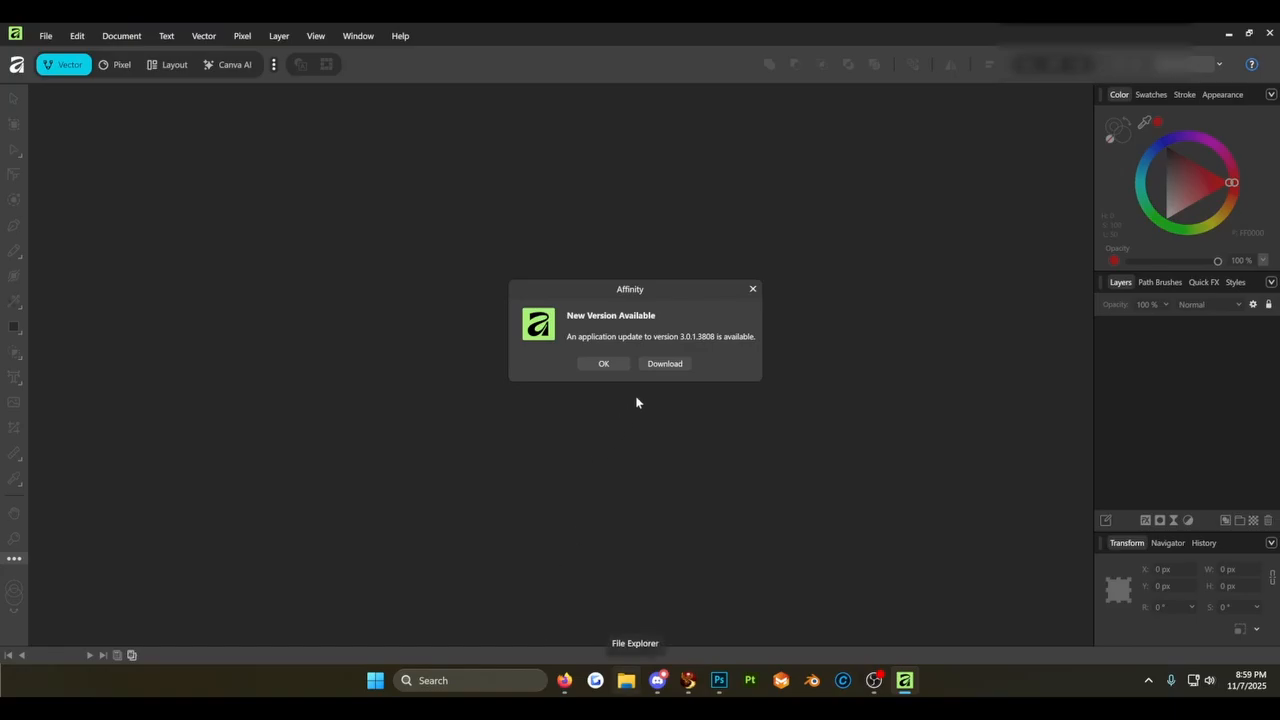
pyautogui.click(667, 364)
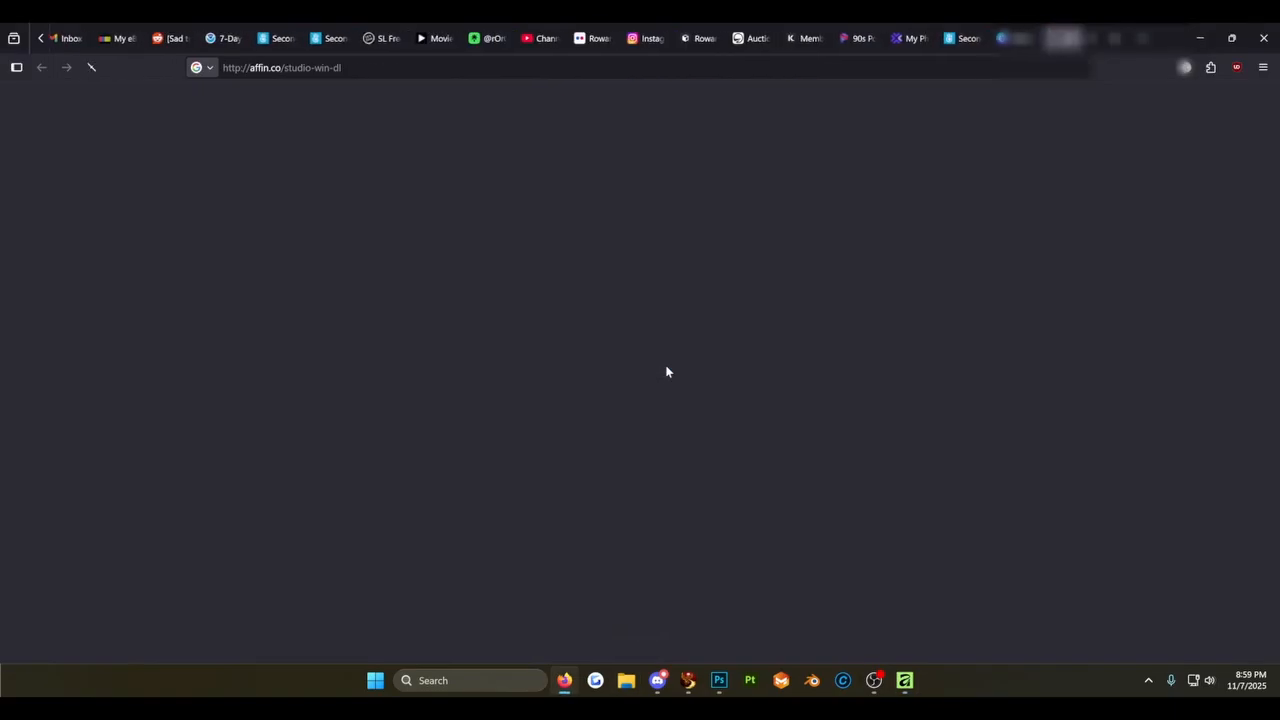
# - Return to Affinity, open the recent document CMFF-Master_Template-Upper-Recovered.psd and look through its layer list
pyautogui.click(903, 684)
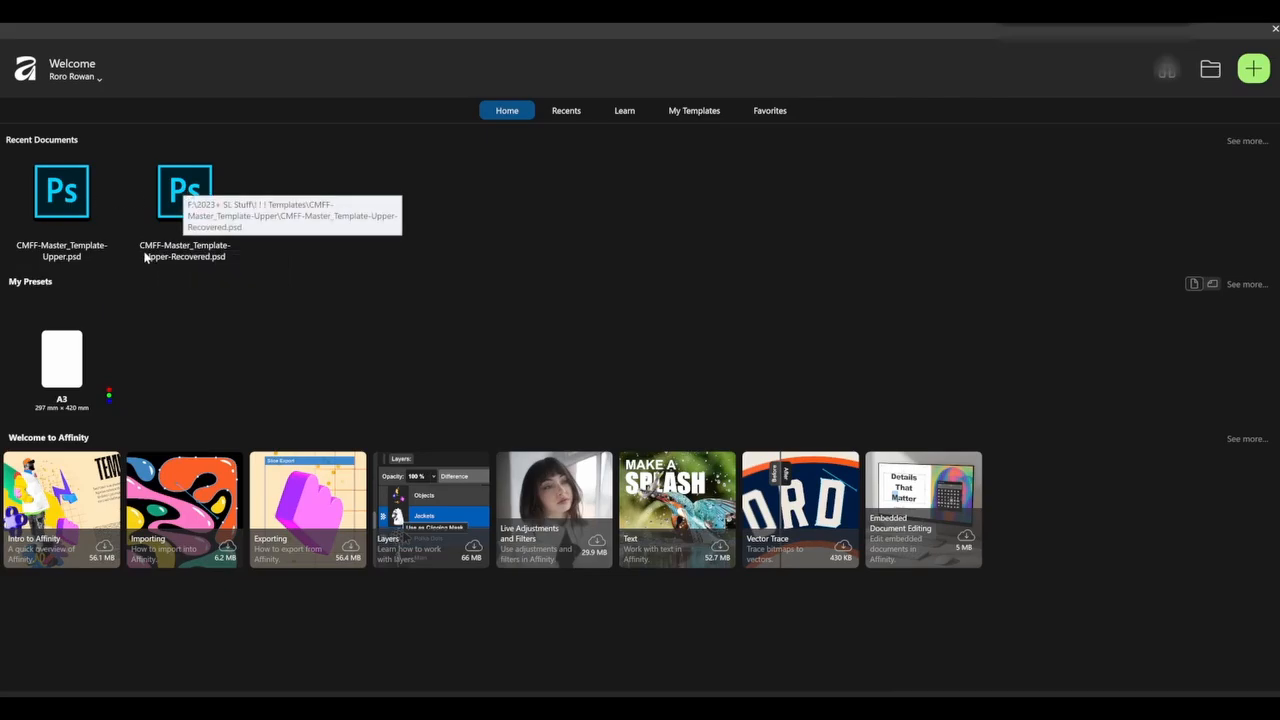
pyautogui.click(177, 192)
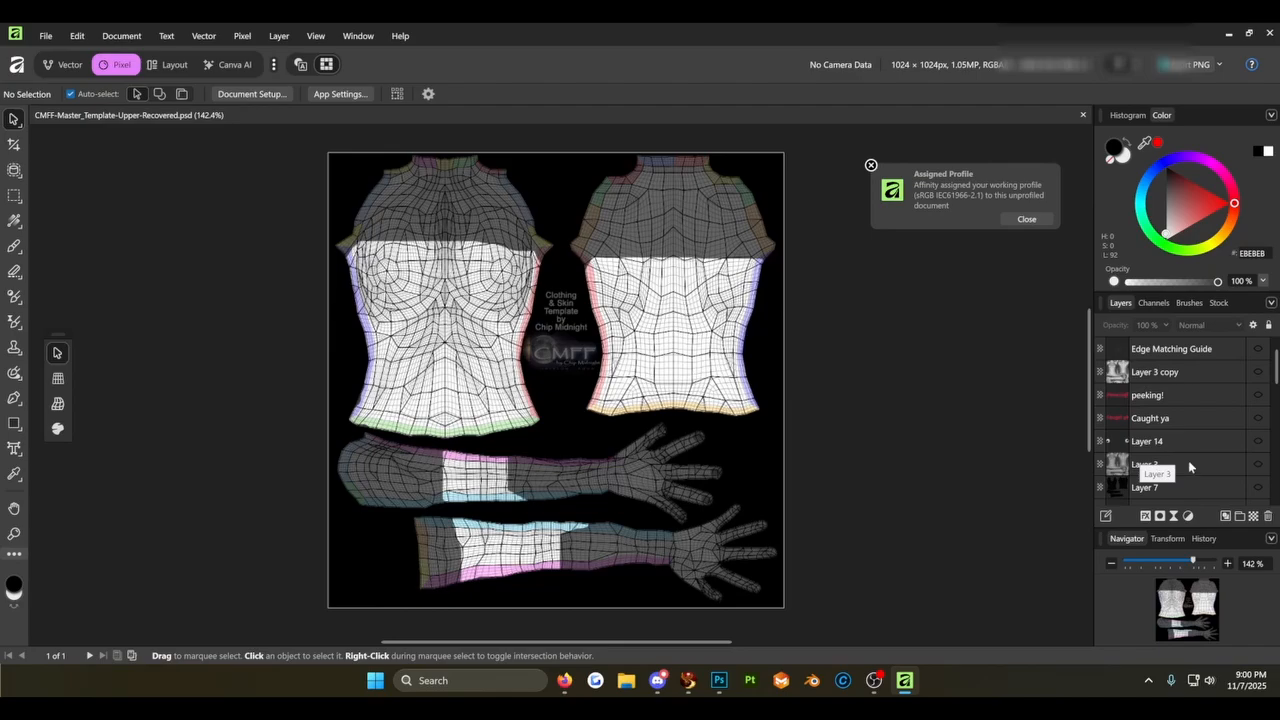
pyautogui.scroll(-10, 1190, 467)
pyautogui.scroll(3, 1190, 466)
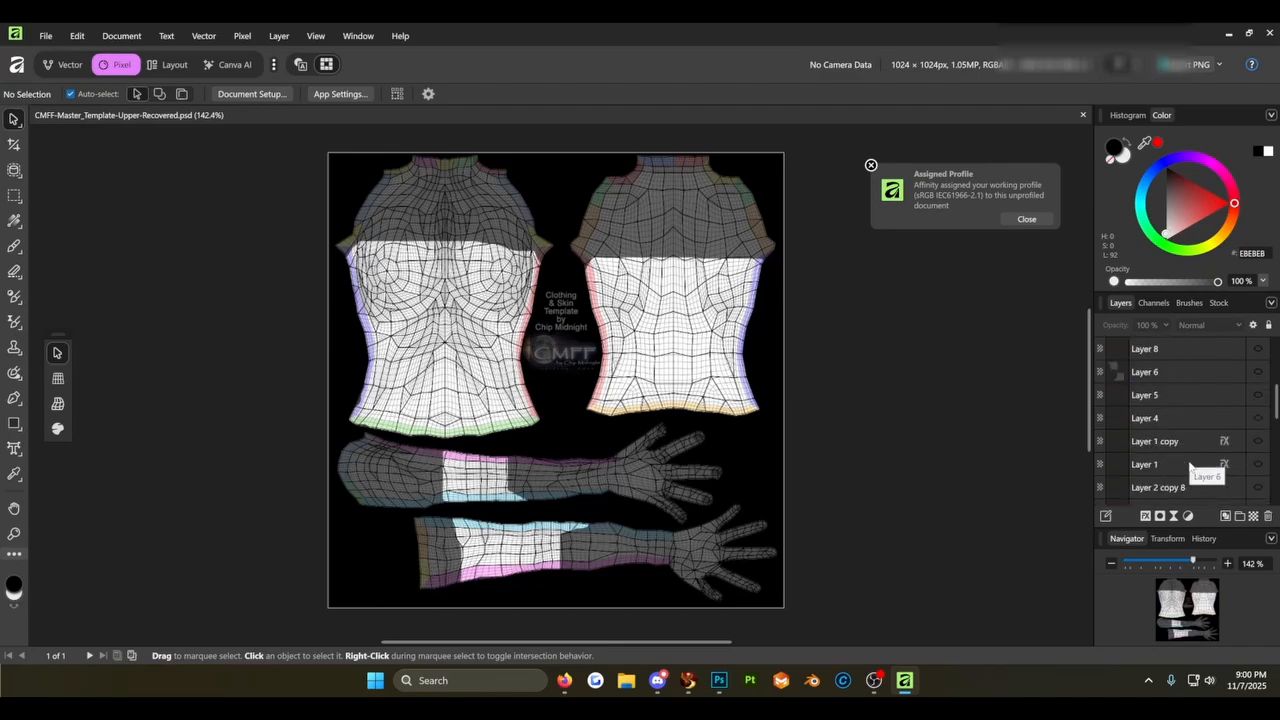
pyautogui.scroll(-3, 1190, 466)
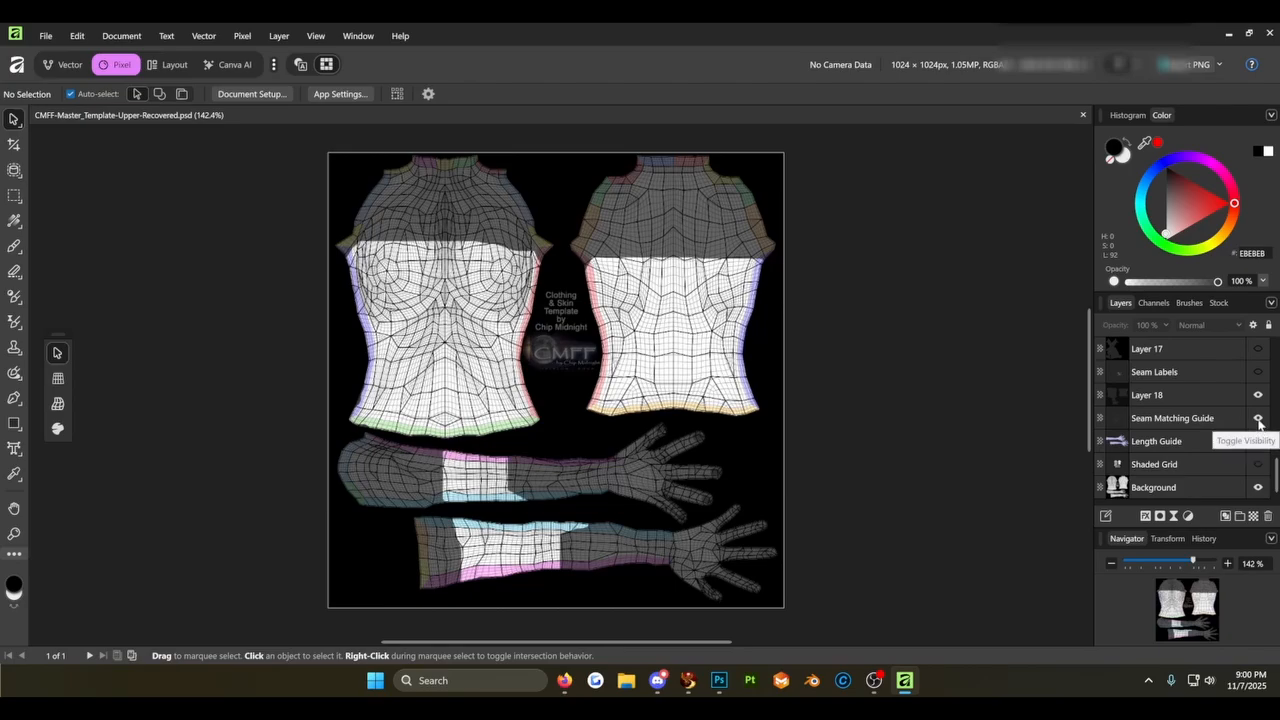
# - Open the recent document CMFF-Master_Template-Upper.psd alongside the recovered template
pyautogui.click(45, 37)
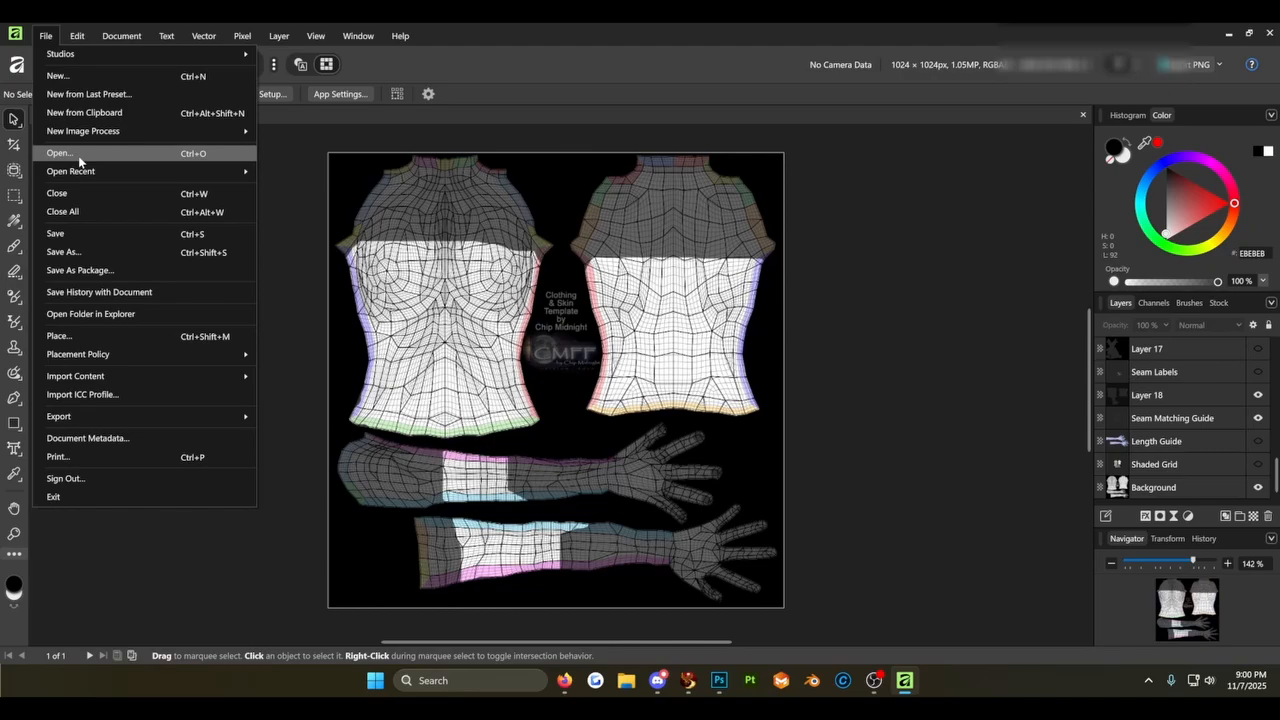
pyautogui.moveTo(85, 171)
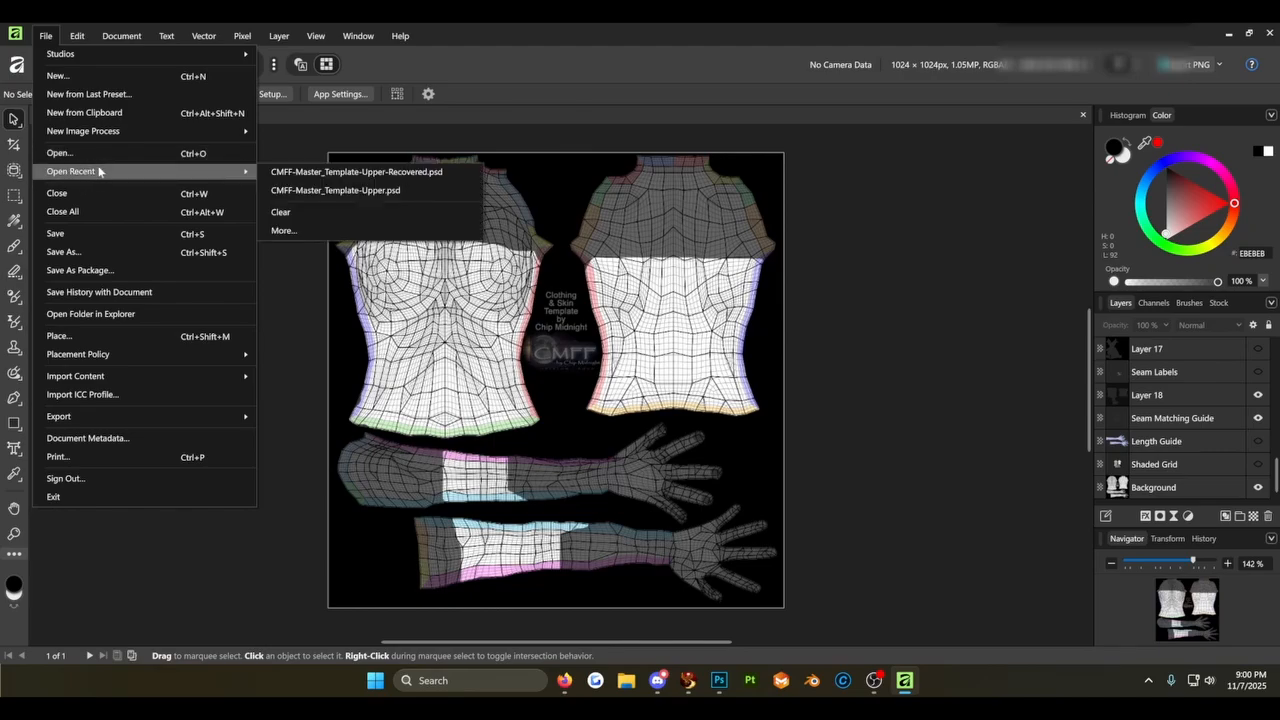
pyautogui.click(335, 194)
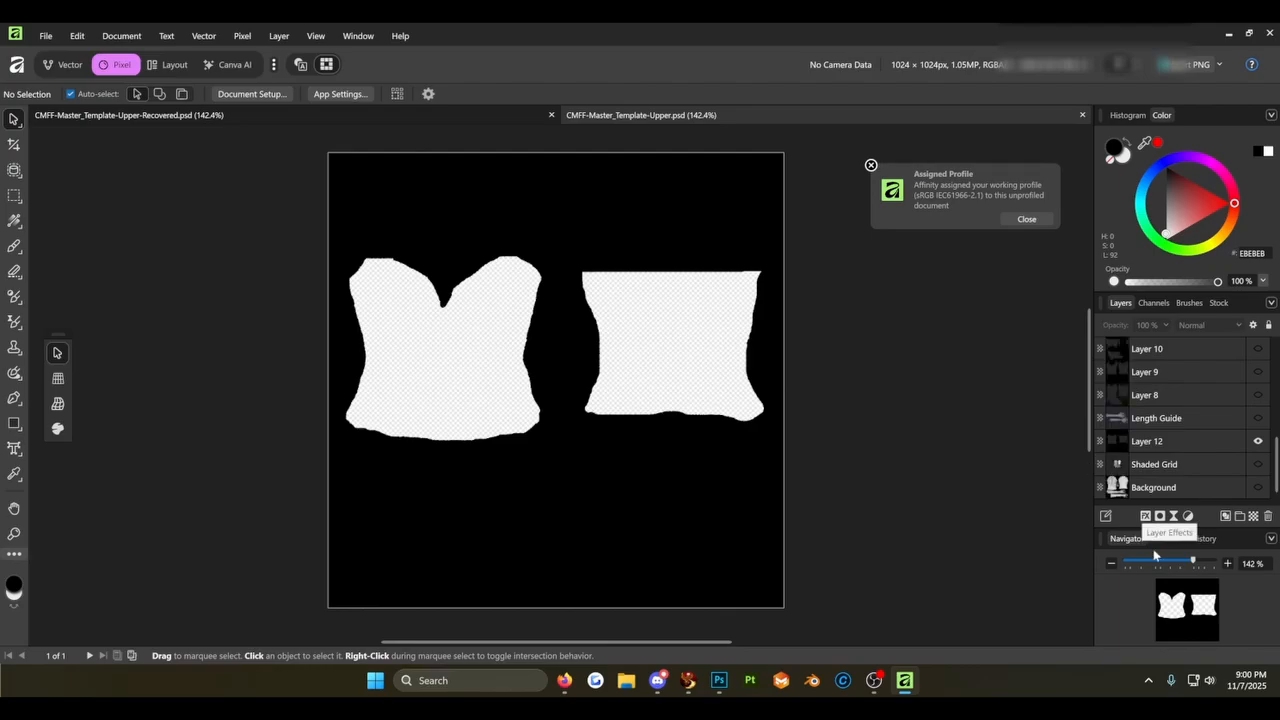
# - Hide Layer 12 in the CMFF-Master_Template-Upper document and look through the remaining layers
pyautogui.click(1259, 441)
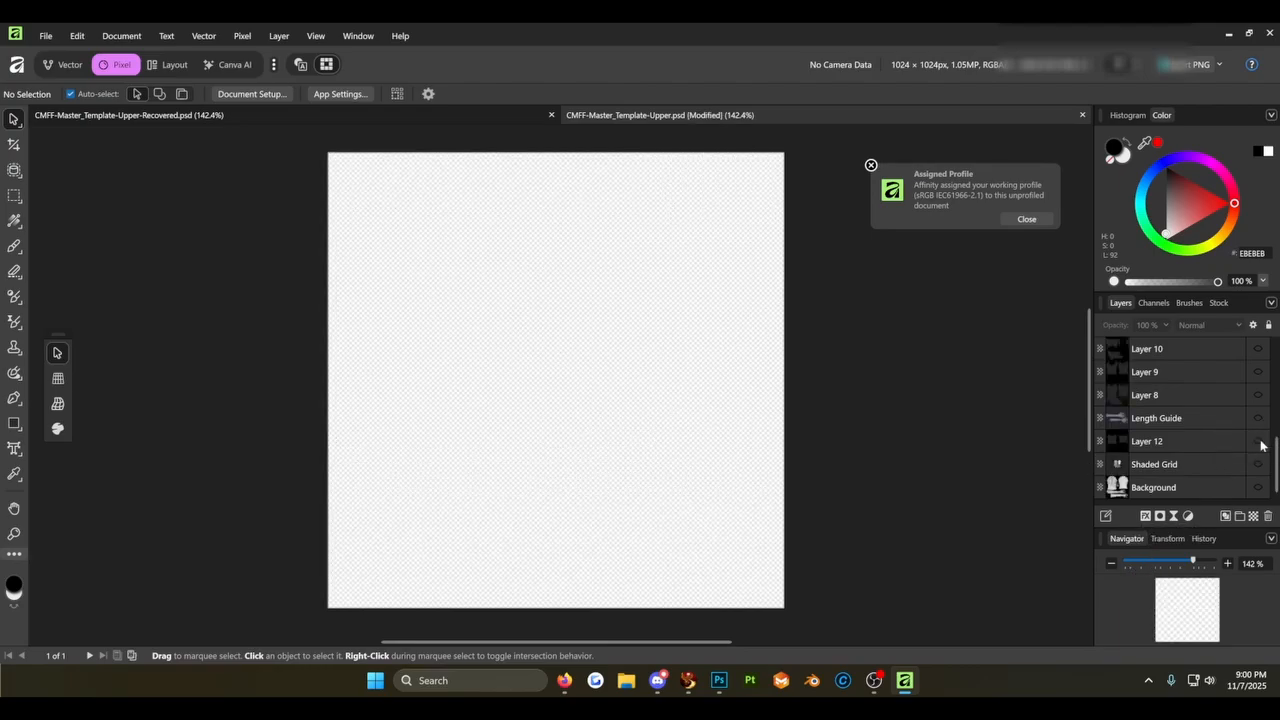
pyautogui.scroll(5, 1162, 467)
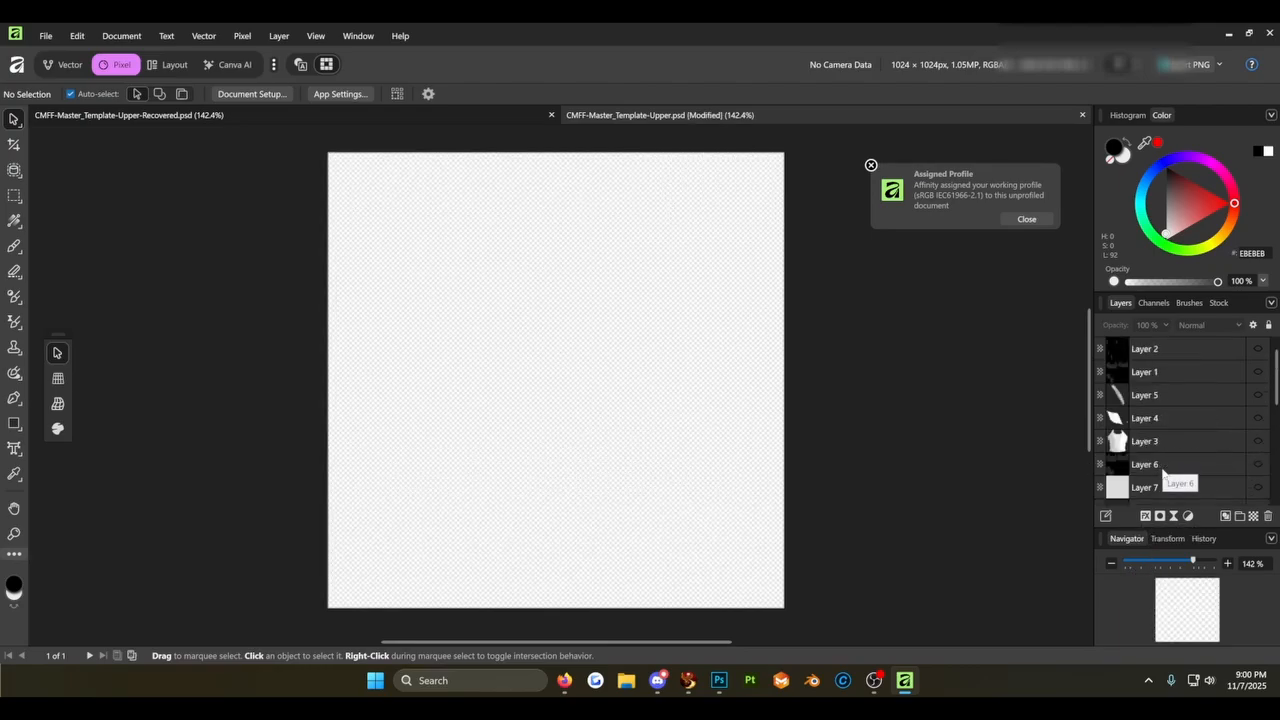
pyautogui.scroll(-5, 1162, 472)
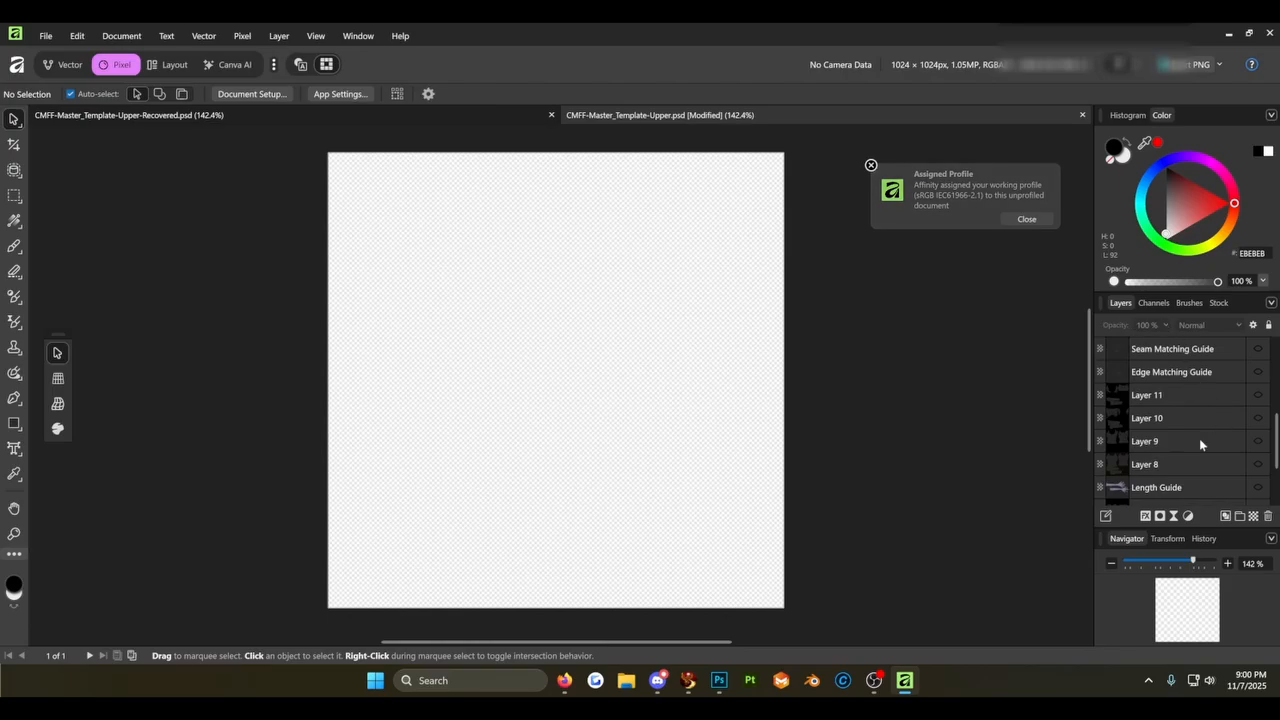
# - Look at the histogram, return to the color wheel and set the active color to orange FF8F00
pyautogui.click(1128, 115)
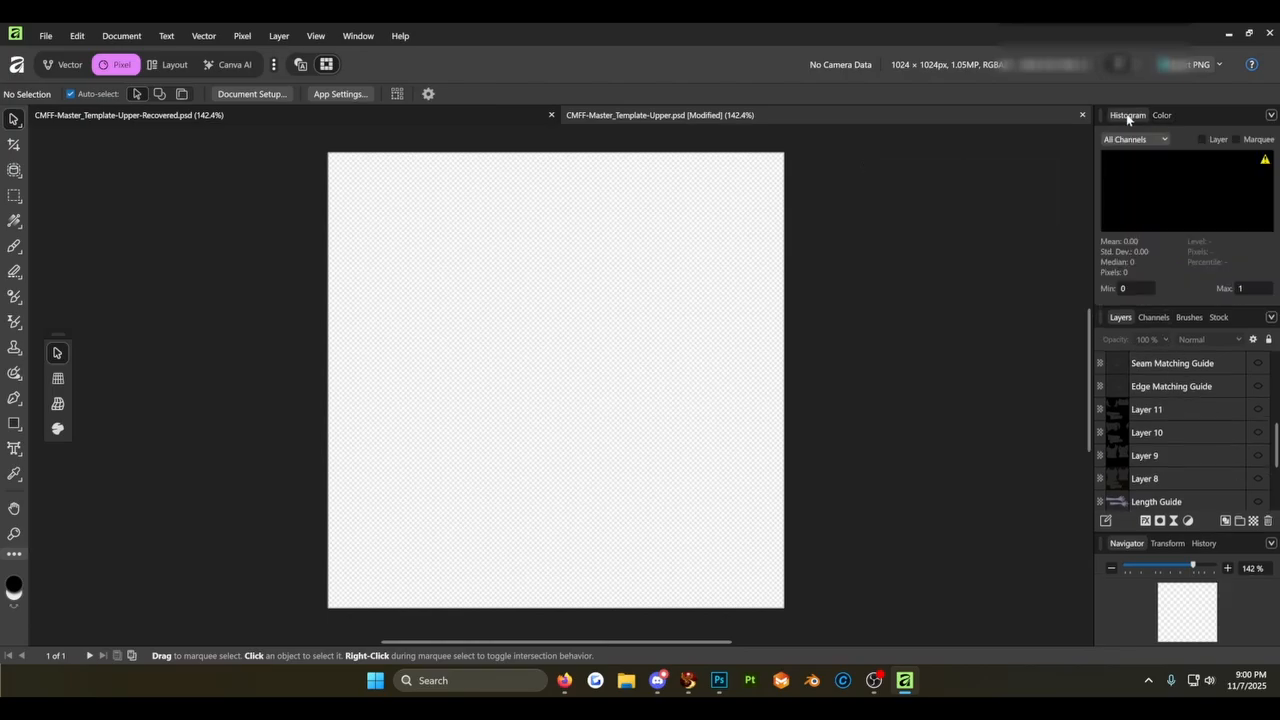
pyautogui.click(1163, 116)
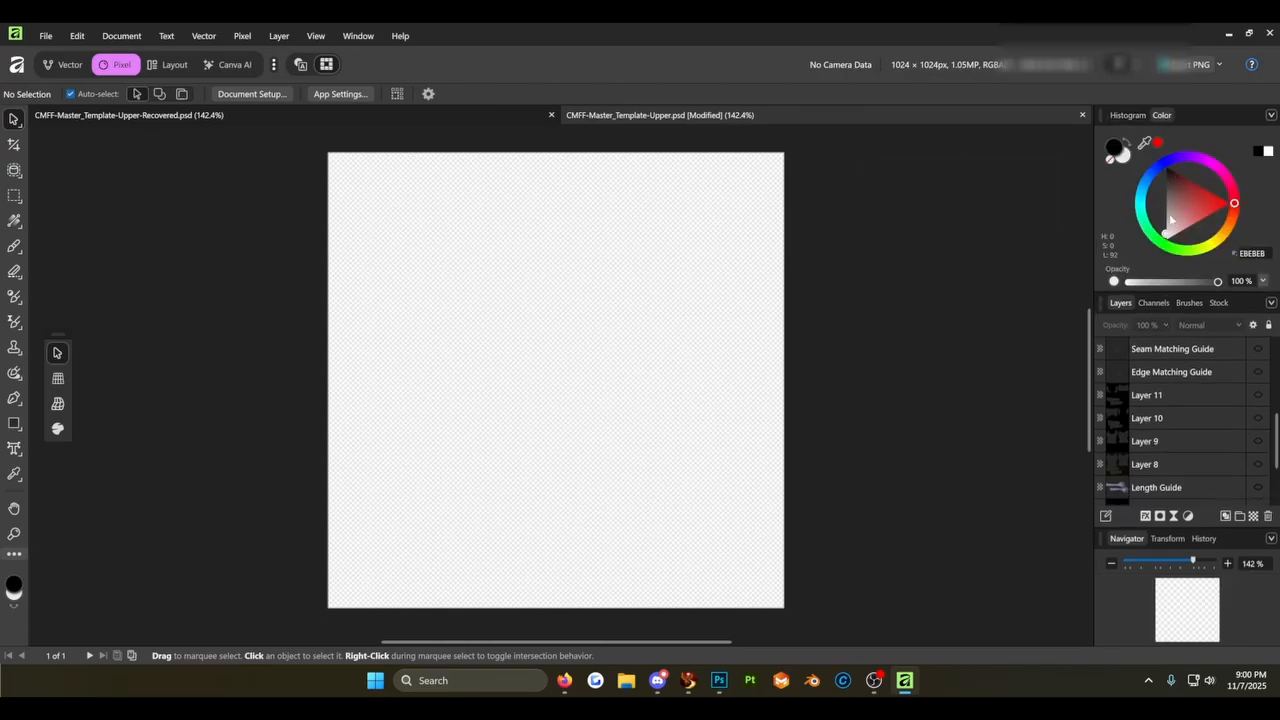
pyautogui.moveTo(1232, 205); pyautogui.dragTo(1214, 224)
# - Show the run of layers from Layer 2 down to Layer 7 in one go and hide them again
pyautogui.scroll(5, 1215, 400)
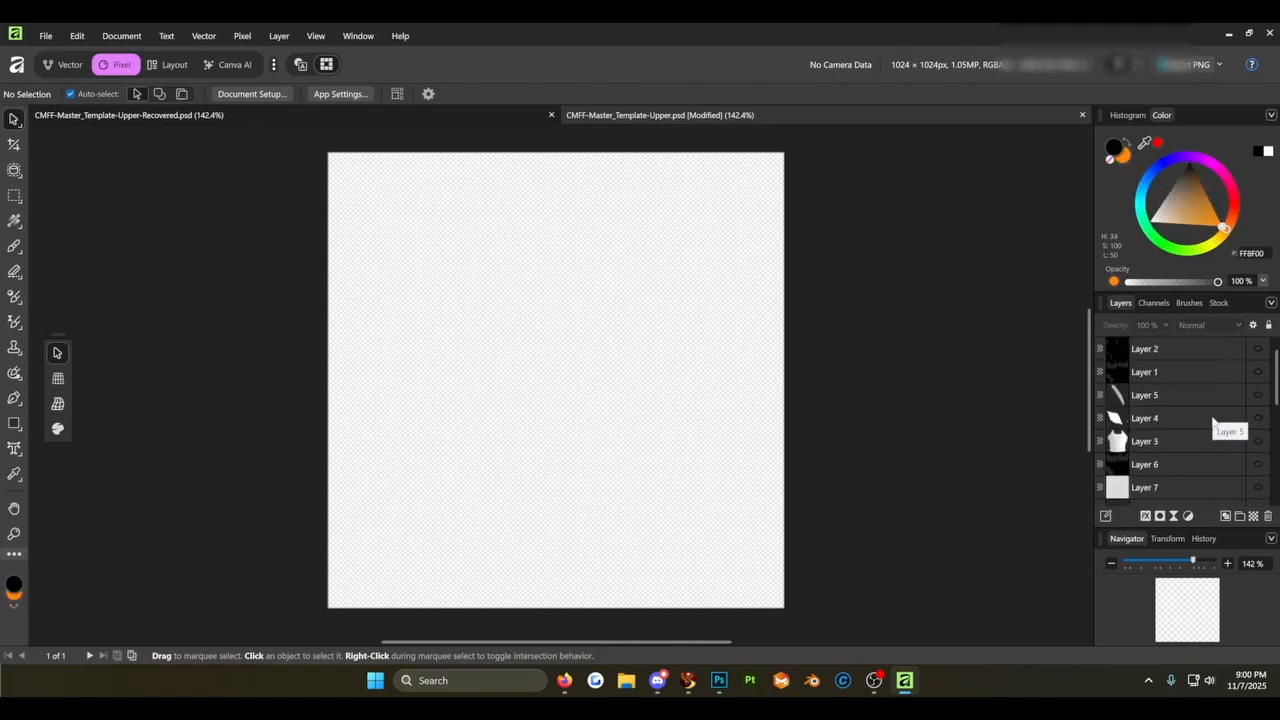
pyautogui.moveTo(1259, 349); pyautogui.dragTo(1259, 488)
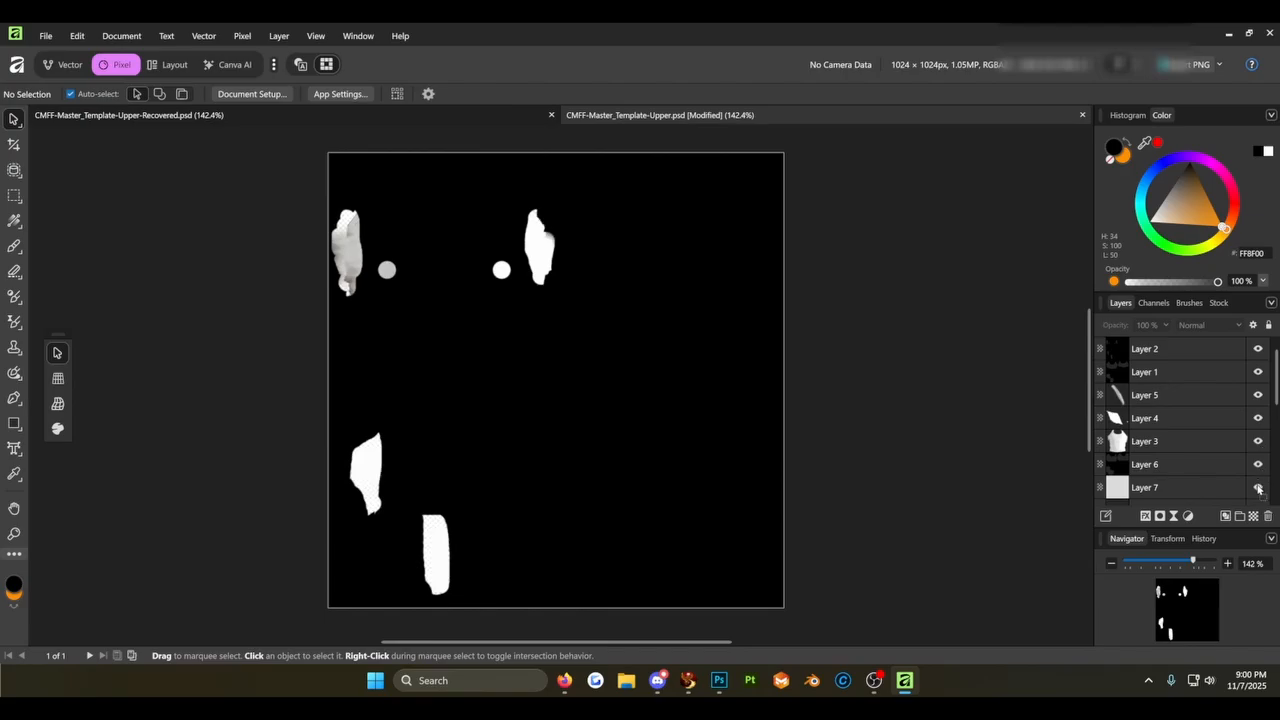
pyautogui.moveTo(1258, 349)
pyautogui.mouseDown()
pyautogui.moveTo(1257, 489)
pyautogui.moveTo(1262, 467)
pyautogui.mouseUp()
# - Move the Length Guide layer directly above Shaded Grid and make Length Guide, Shaded Grid and Background visible
pyautogui.scroll(-5, 1207, 443)
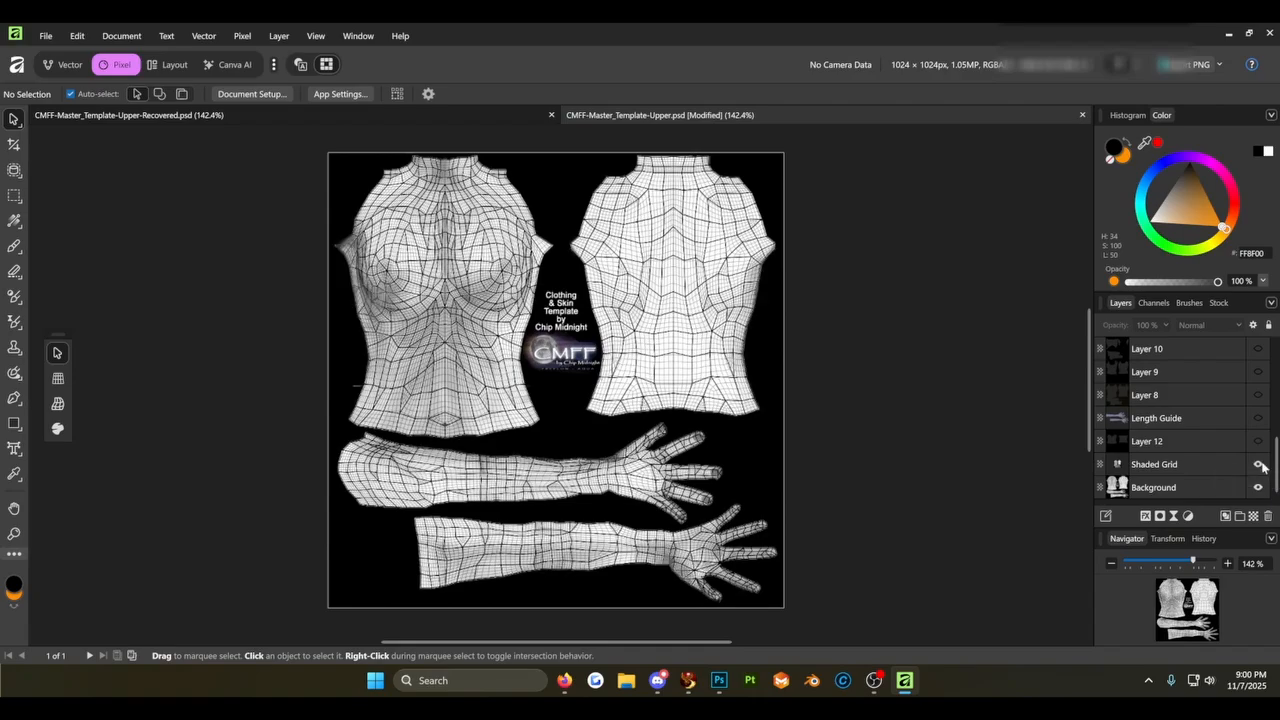
pyautogui.moveTo(1160, 420); pyautogui.dragTo(1162, 446)
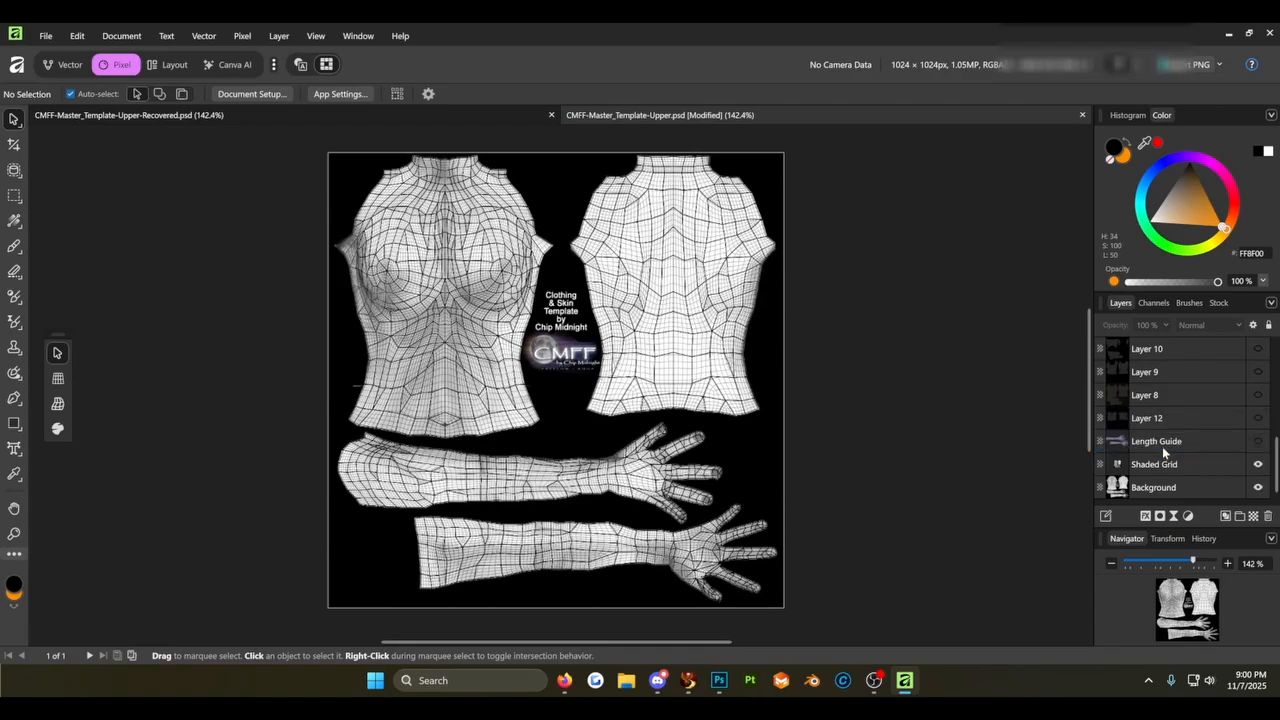
pyautogui.click(1259, 441)
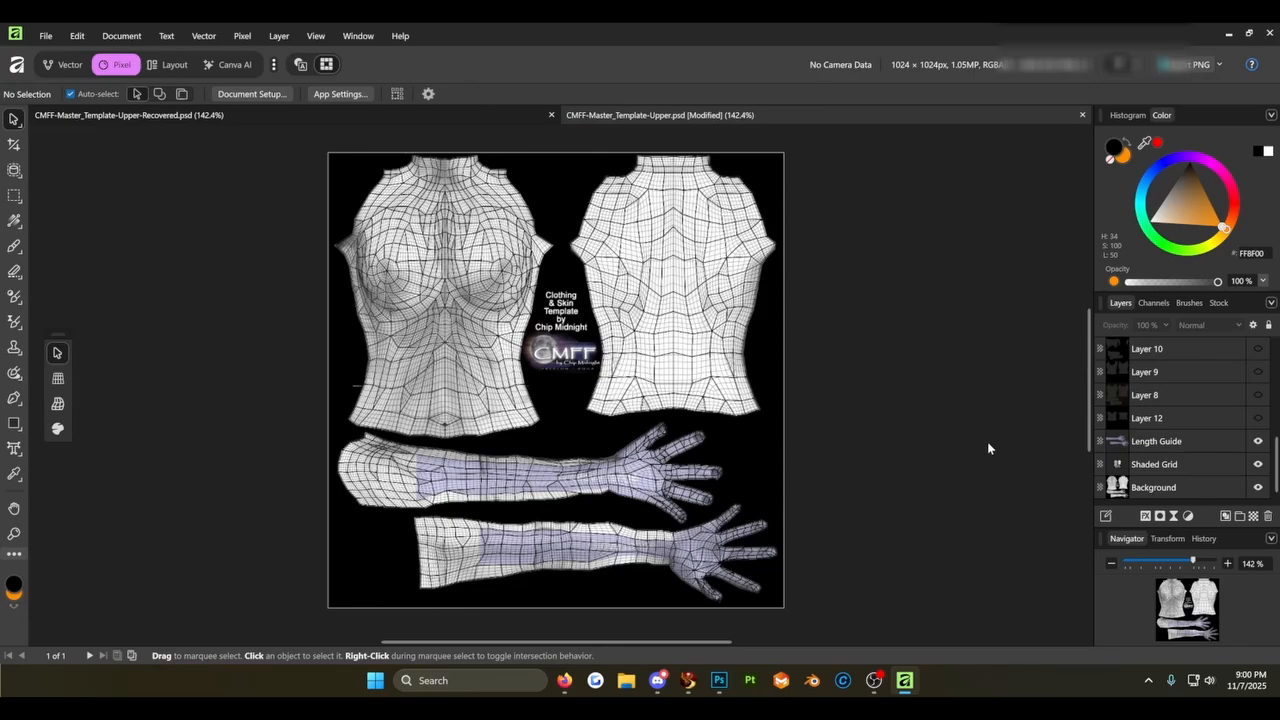
# - Switch to the Firestorm viewer, ignore the pose stand dialog and collapse the Clothing folder in the inventory
pyautogui.click(690, 681)
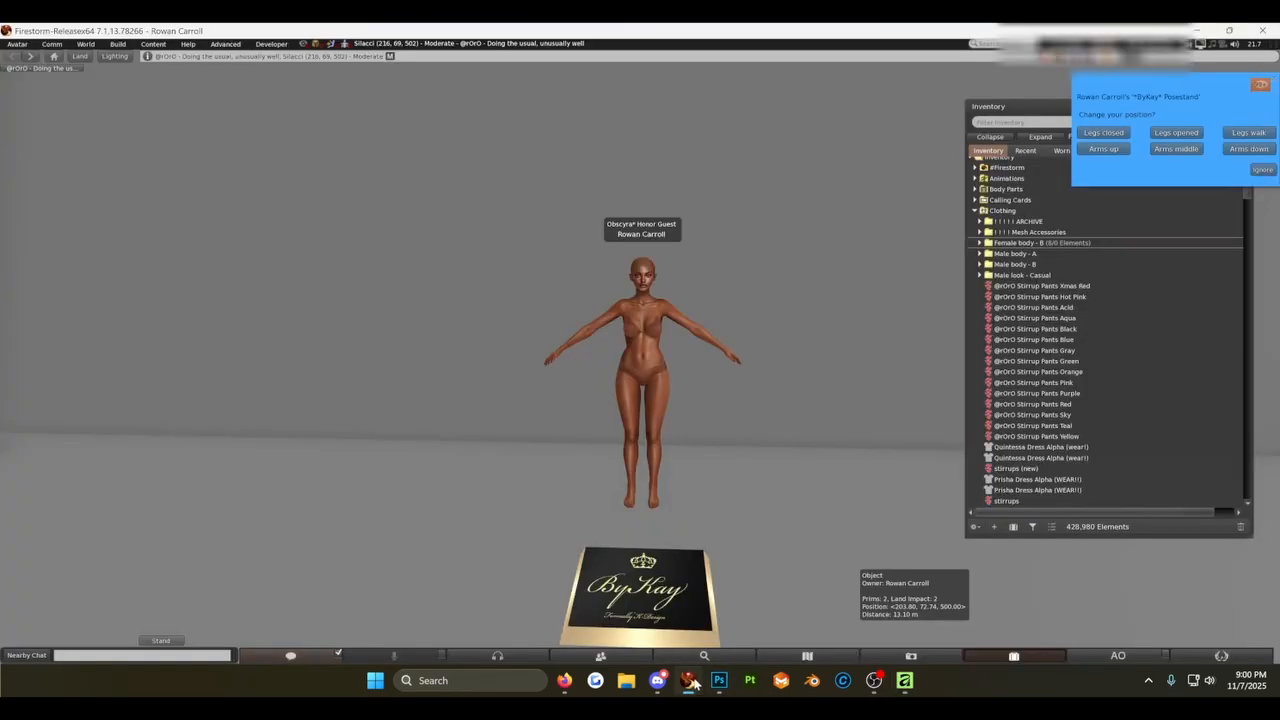
pyautogui.click(1262, 169)
pyautogui.scroll(5, 715, 365)
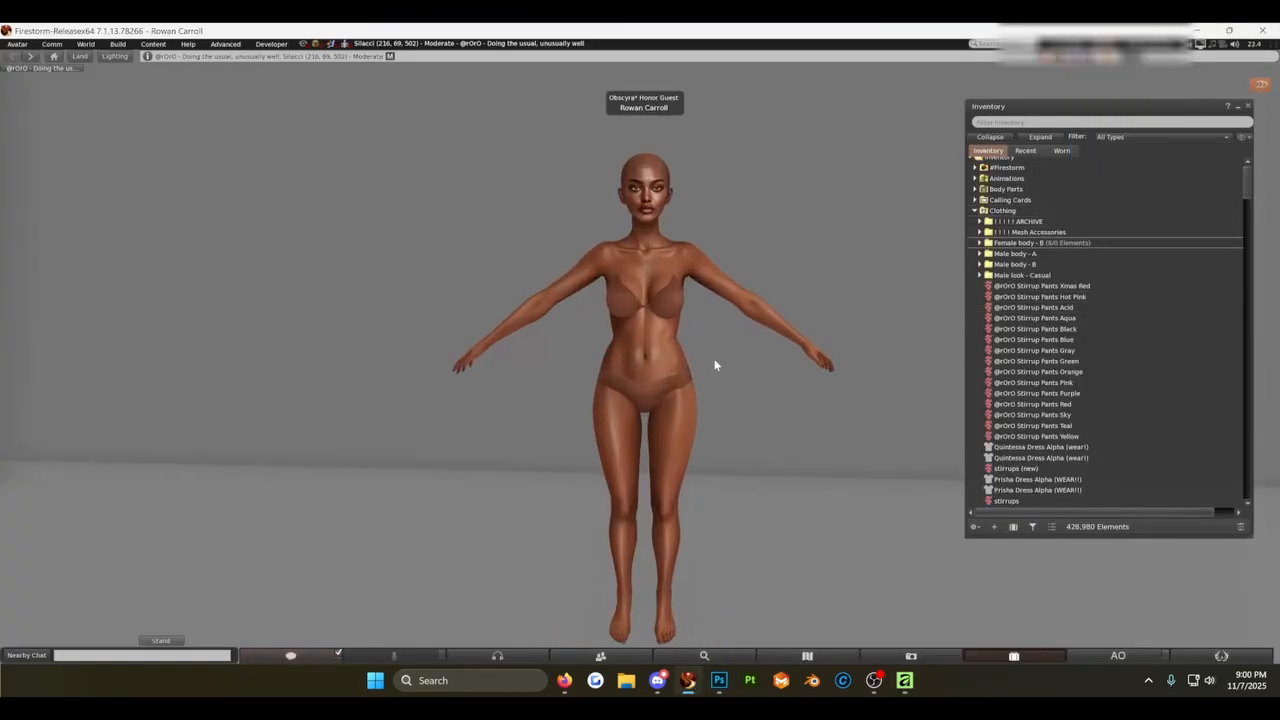
pyautogui.scroll(3, 715, 365)
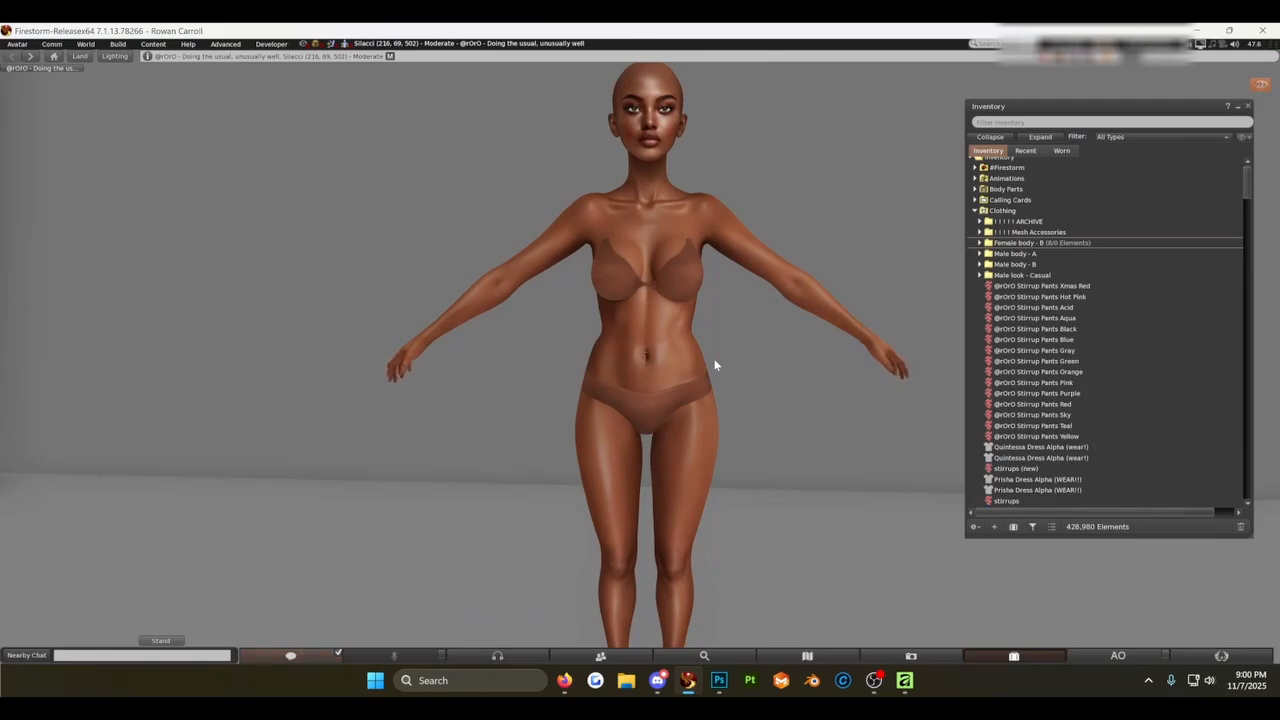
pyautogui.click(977, 211)
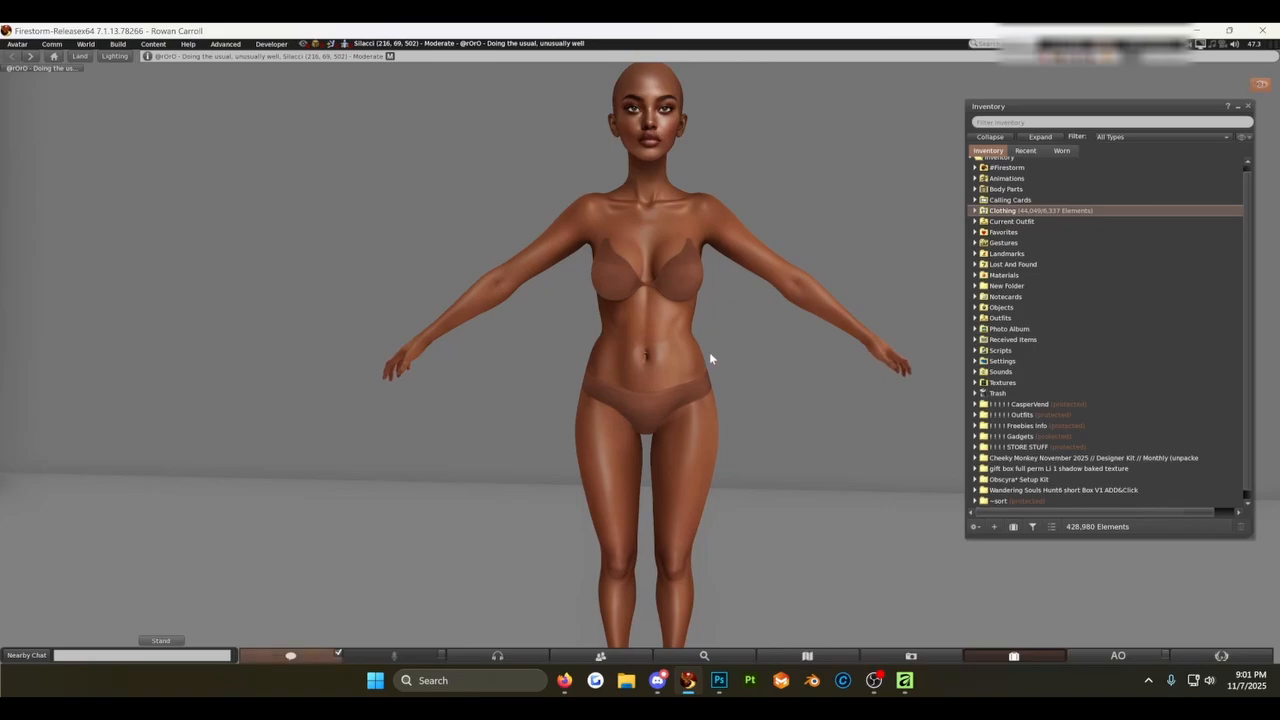
pyautogui.moveTo(674, 301); pyautogui.dragTo(639, 349)
pyautogui.scroll(4, 639, 350)
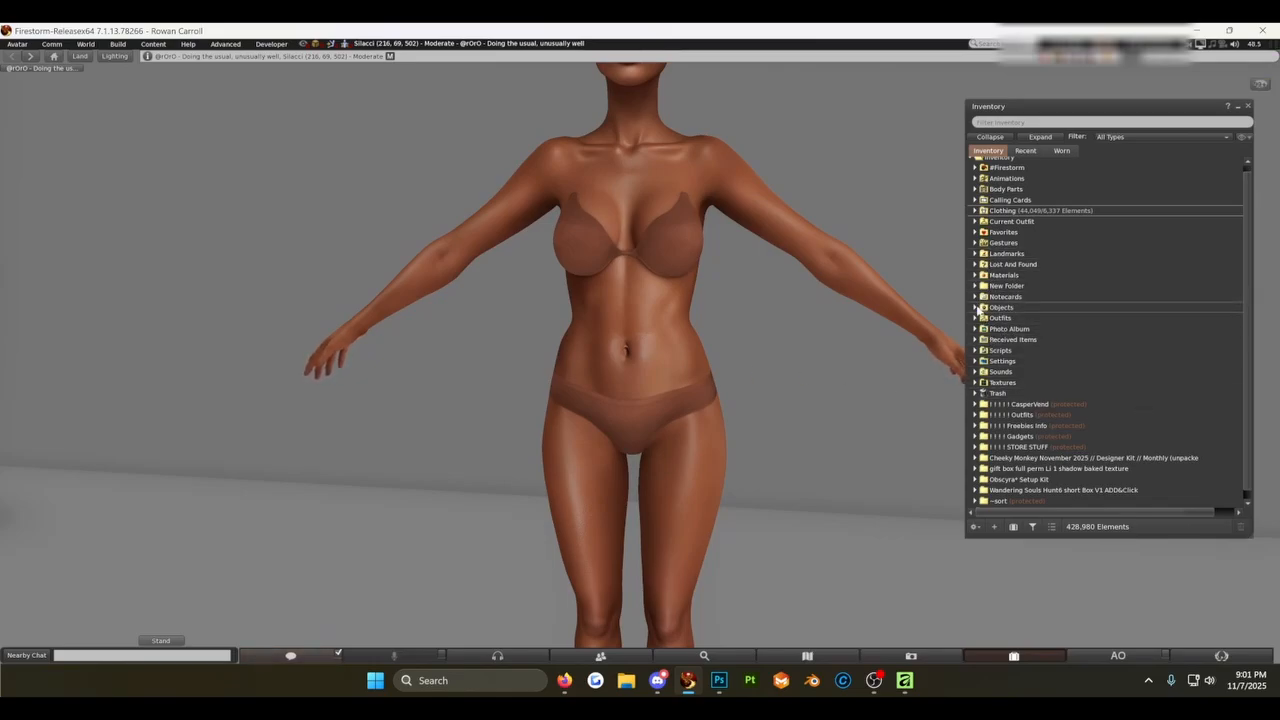
pyautogui.click(976, 308)
pyautogui.click(980, 329)
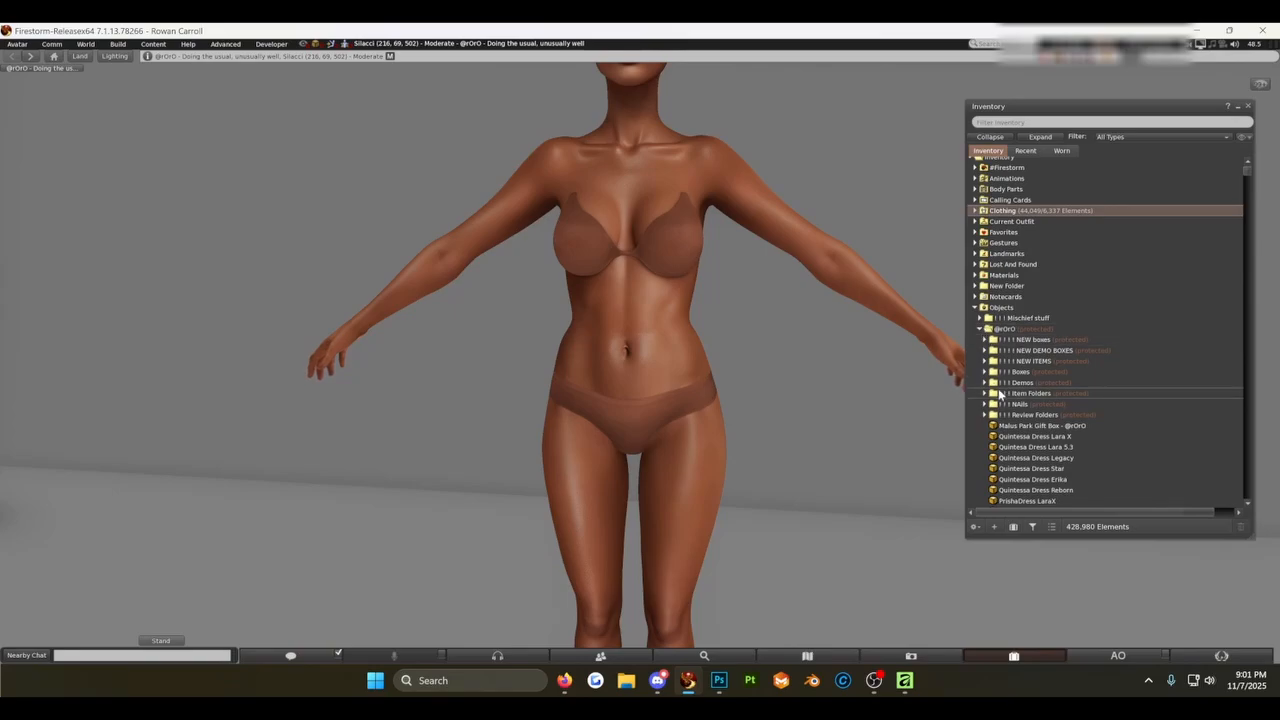
pyautogui.click(984, 362)
pyautogui.scroll(-1, 1055, 443)
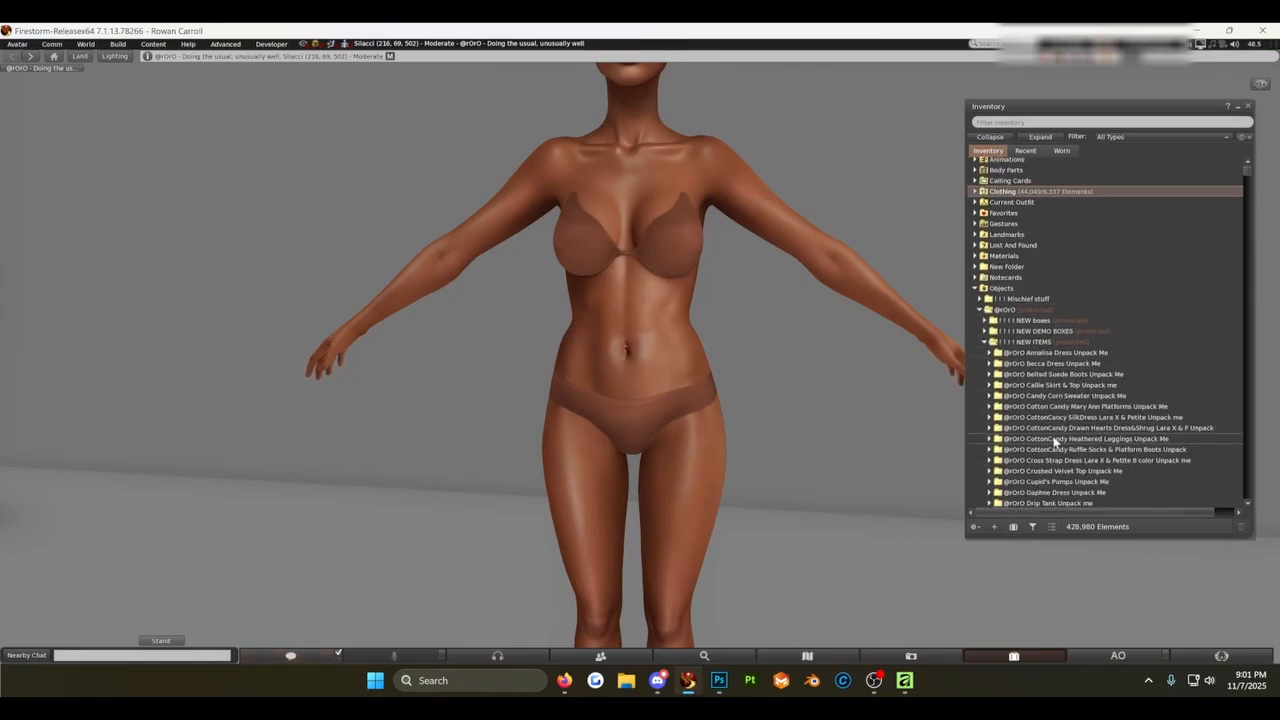
pyautogui.scroll(-3, 1055, 443)
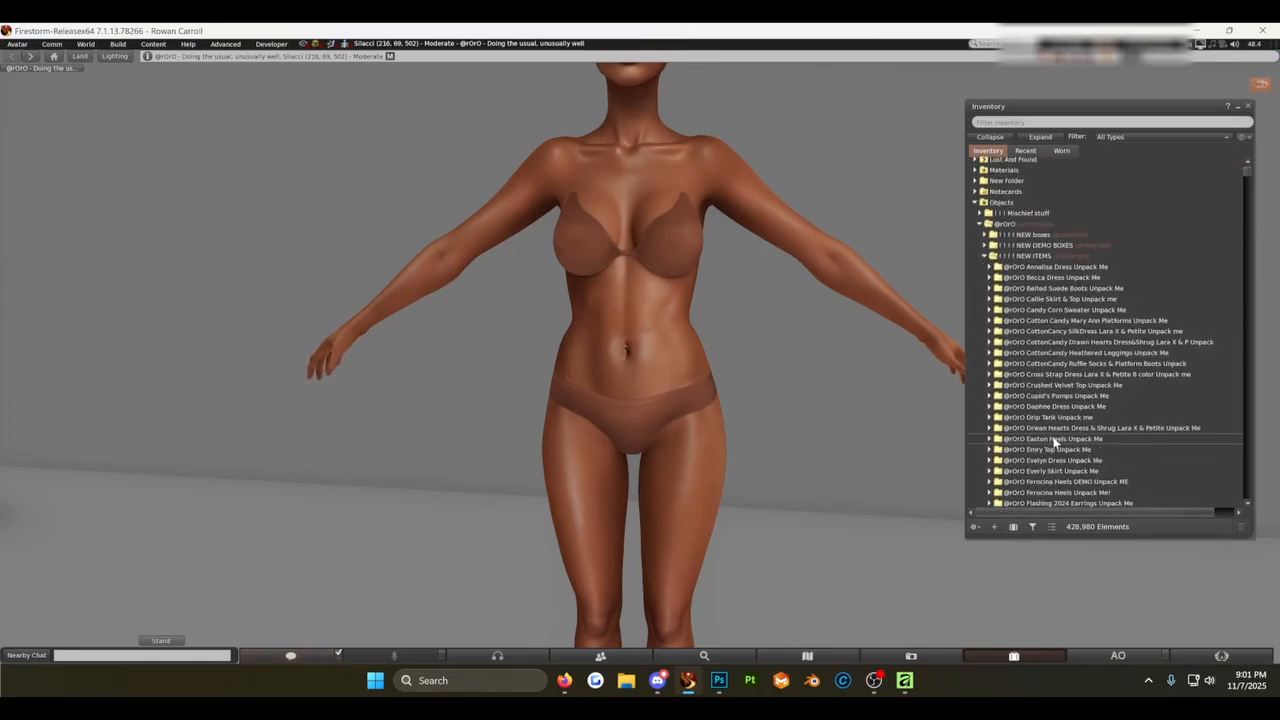
pyautogui.click(987, 386)
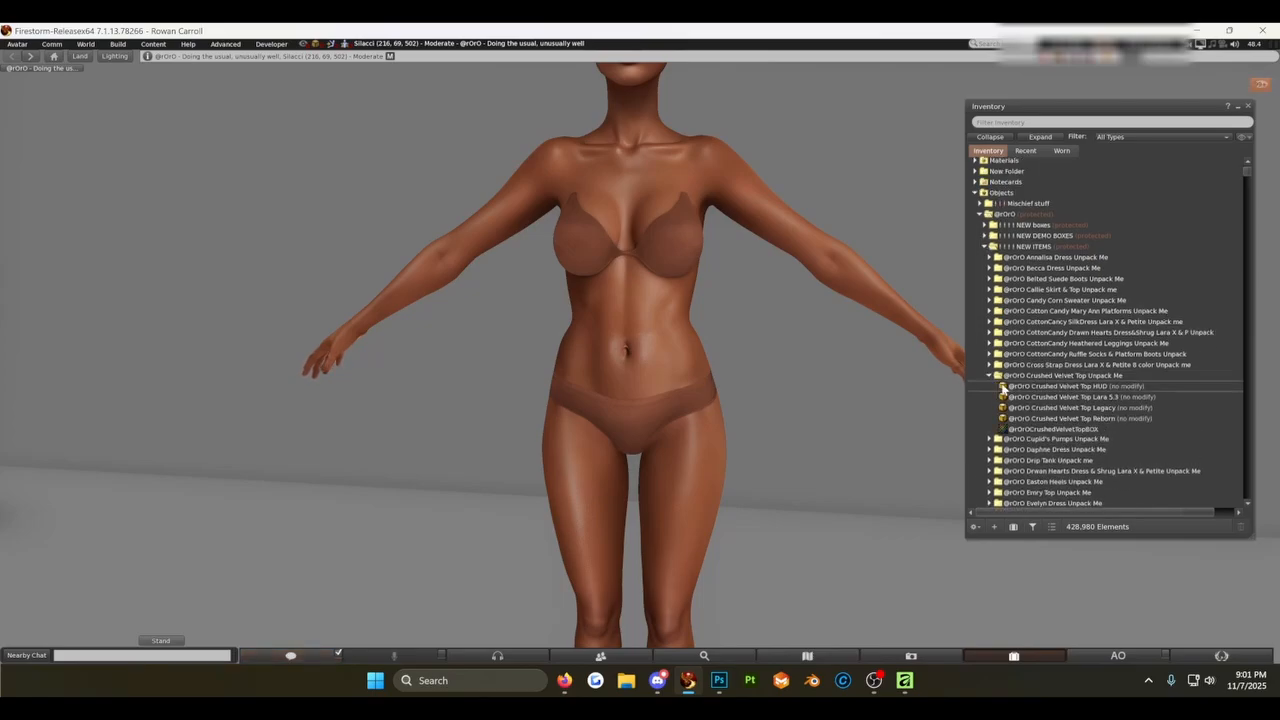
pyautogui.click(1078, 399)
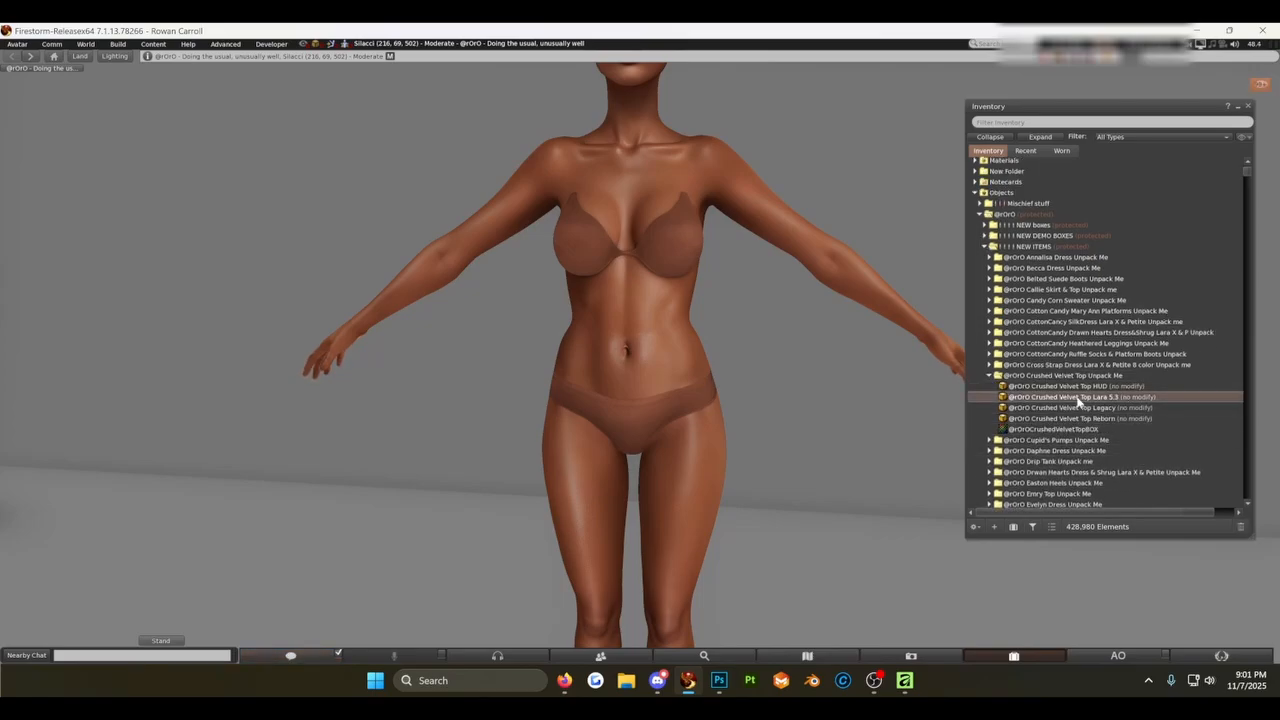
pyautogui.doubleClick(1076, 398)
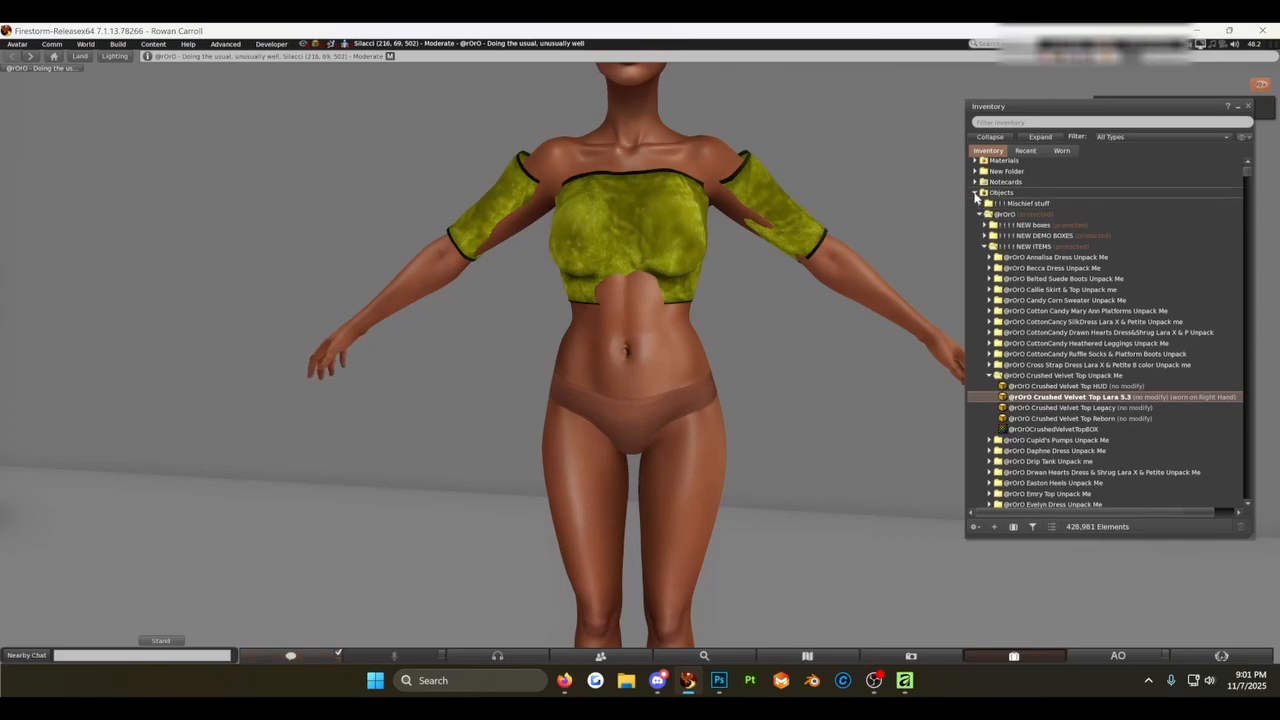
pyautogui.click(975, 193)
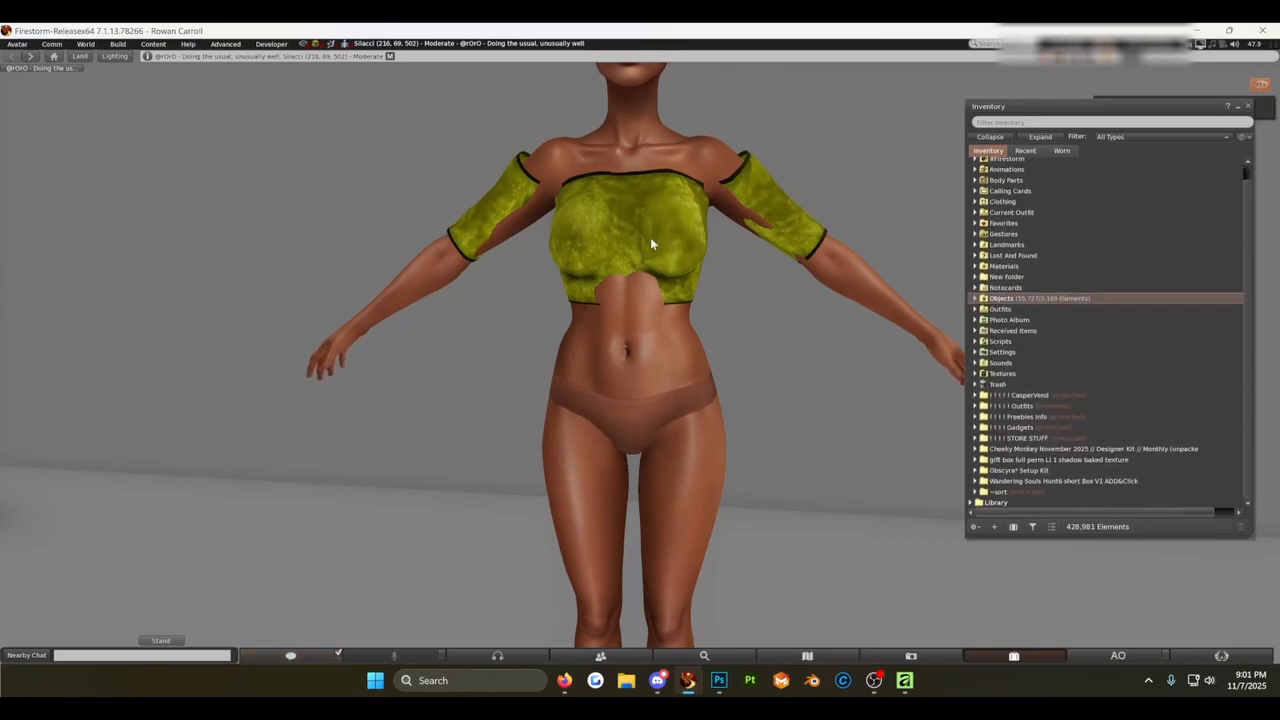
# - Examine the fit of the green velvet top on the avatar's torso and arms
pyautogui.moveTo(636, 245); pyautogui.dragTo(641, 361)
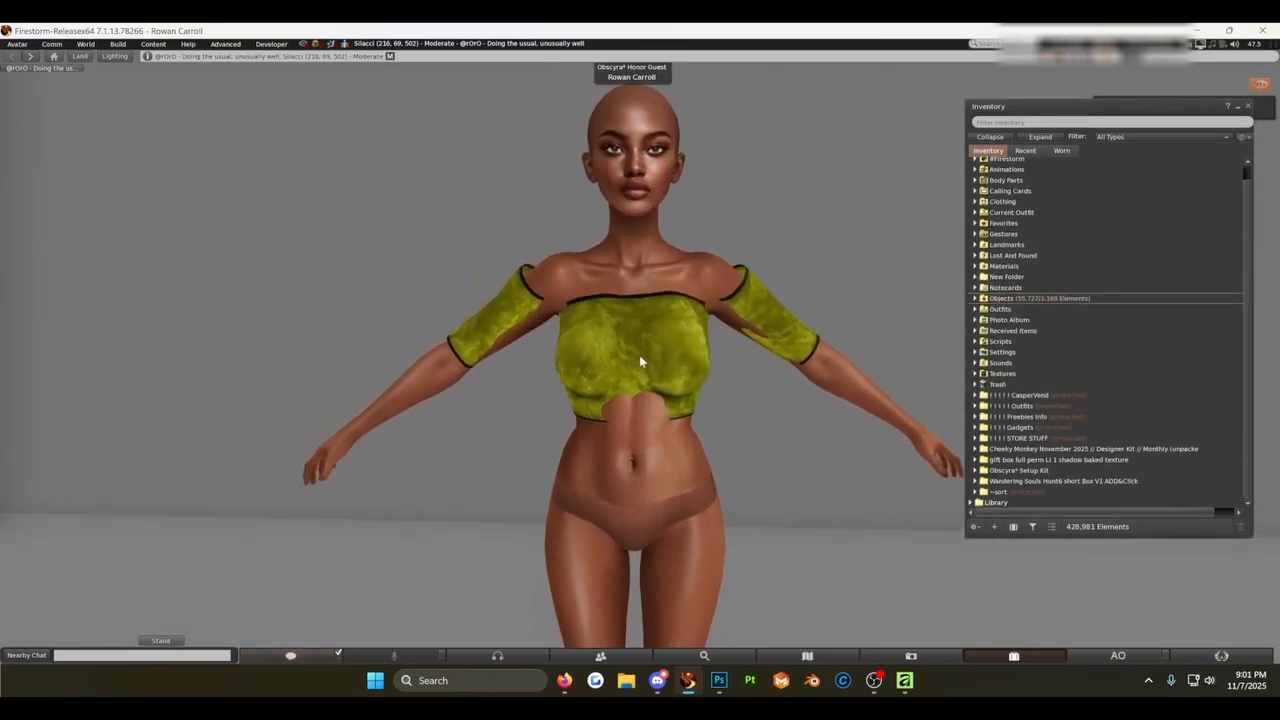
pyautogui.scroll(3, 622, 348)
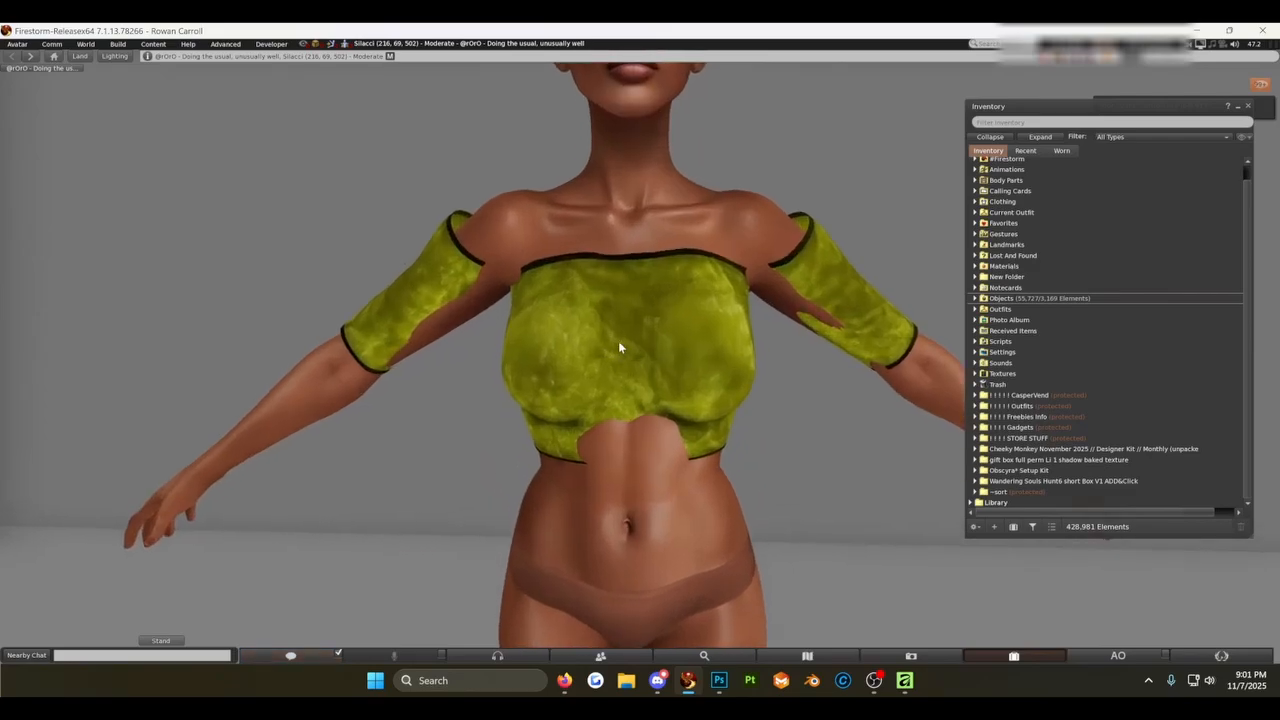
pyautogui.scroll(-3, 681, 281)
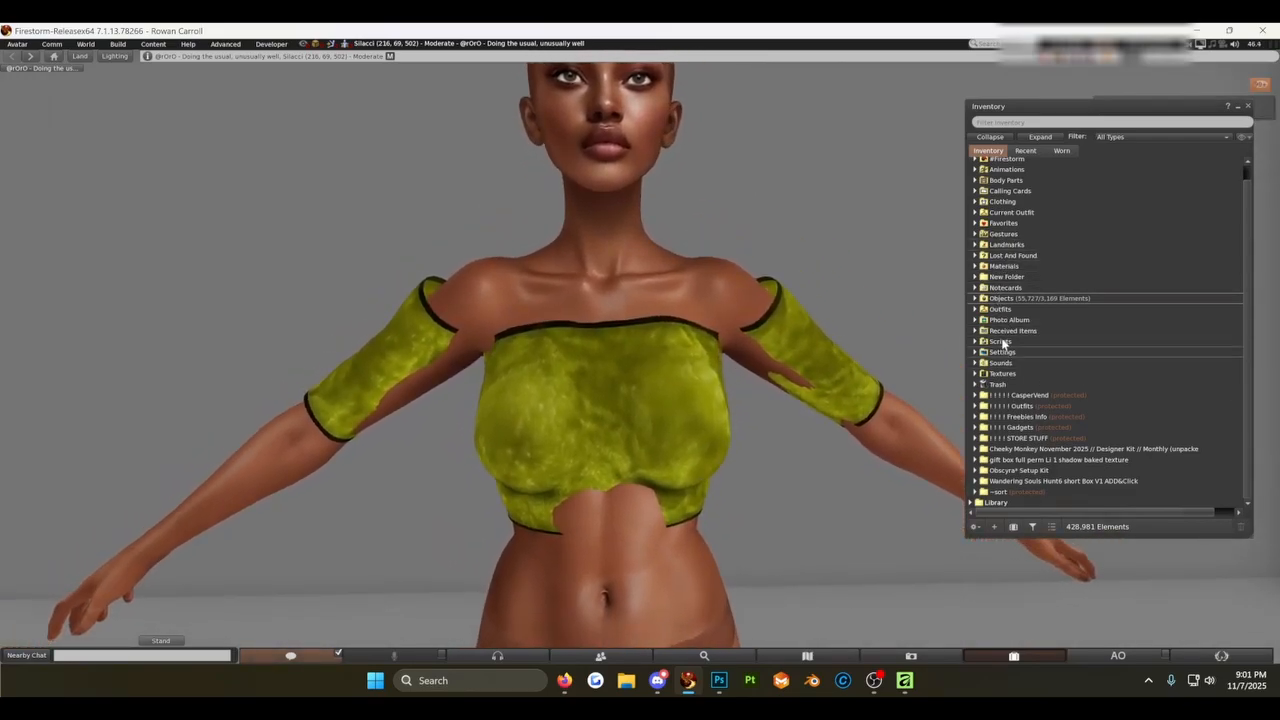
# - Expand the Body Parts folder and put the first Template Skin for making Alphas on the avatar
pyautogui.scroll(1, 985, 199)
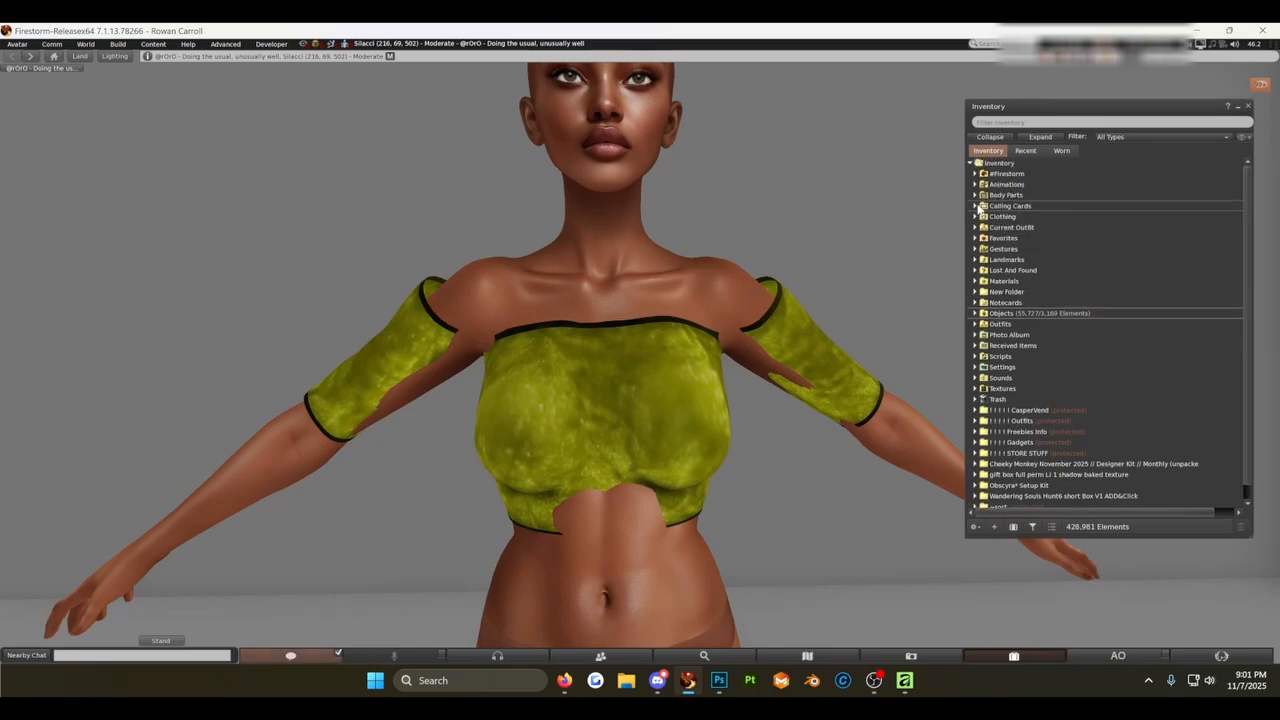
pyautogui.click(976, 196)
pyautogui.scroll(-3, 1040, 320)
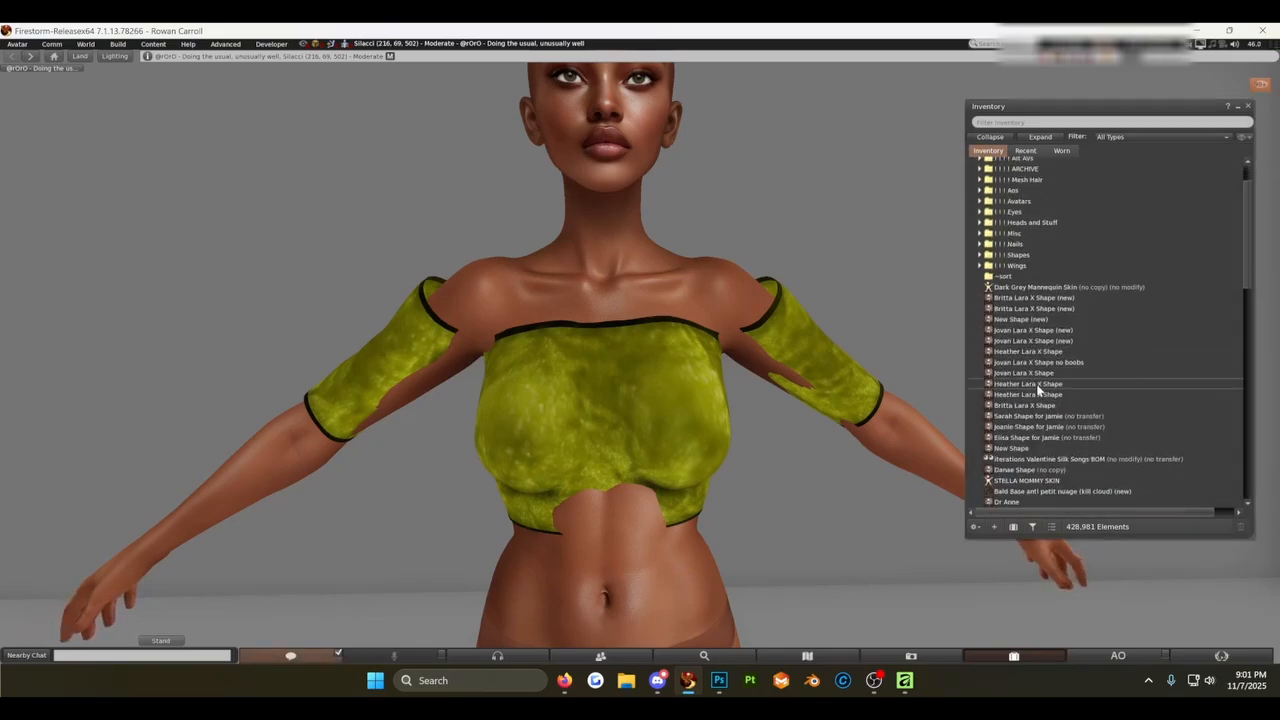
pyautogui.scroll(-2, 1027, 464)
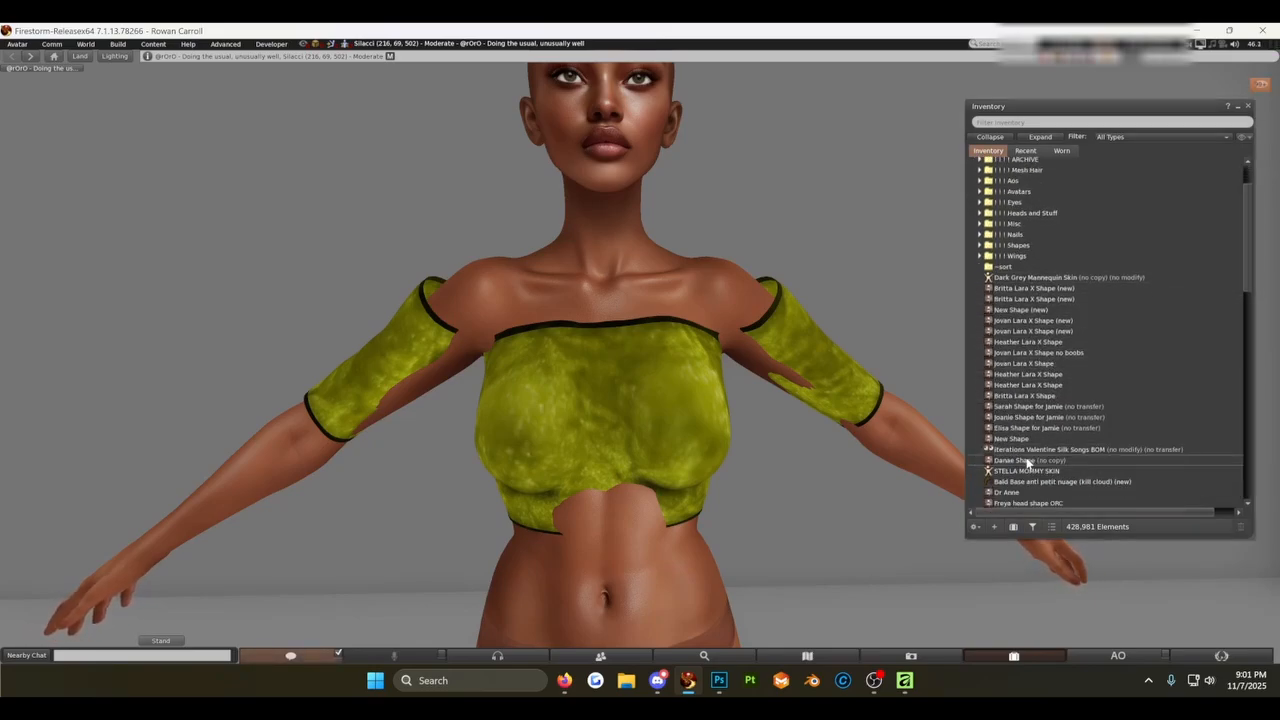
pyautogui.scroll(-3, 1027, 464)
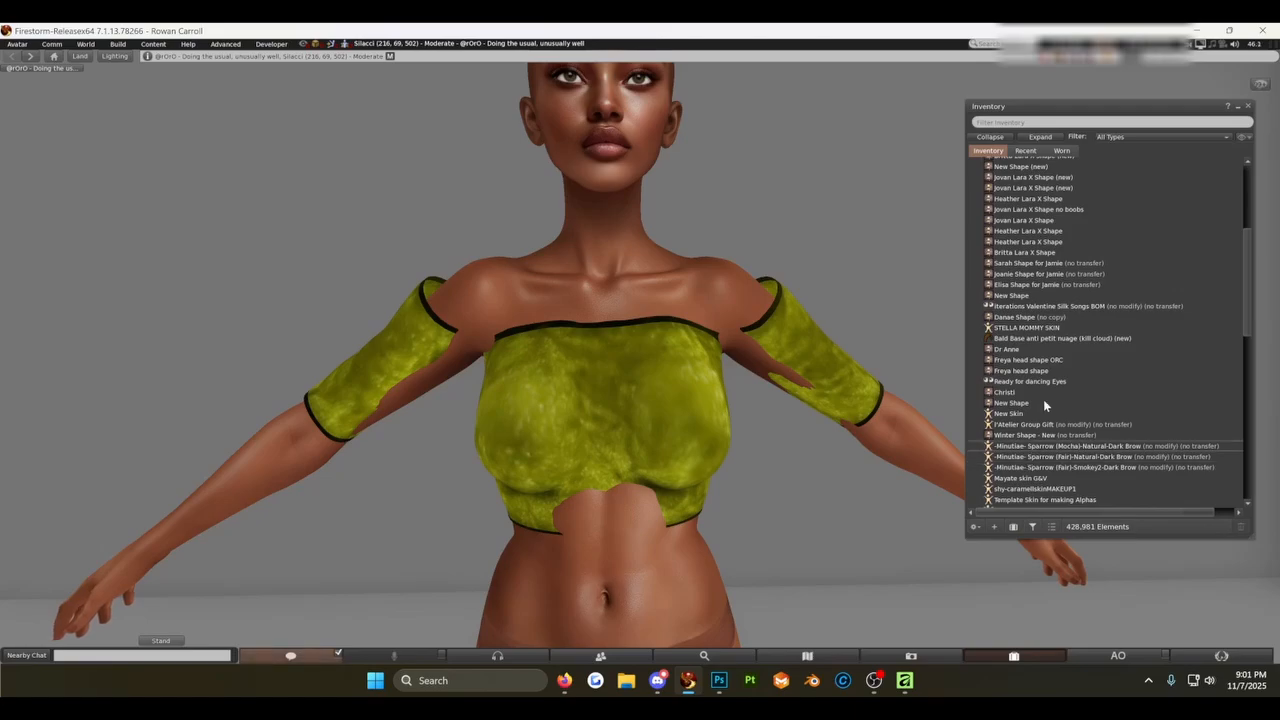
pyautogui.scroll(-2, 1046, 396)
pyautogui.click(1052, 453)
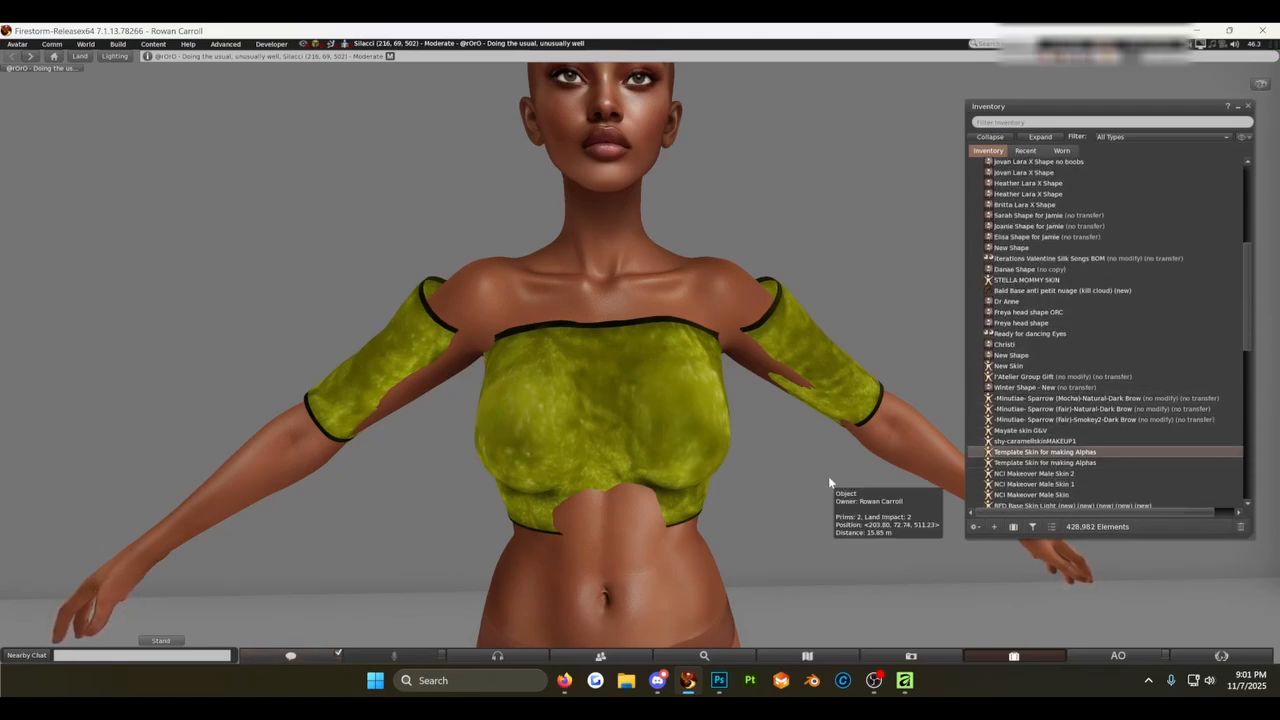
pyautogui.doubleClick(1030, 455)
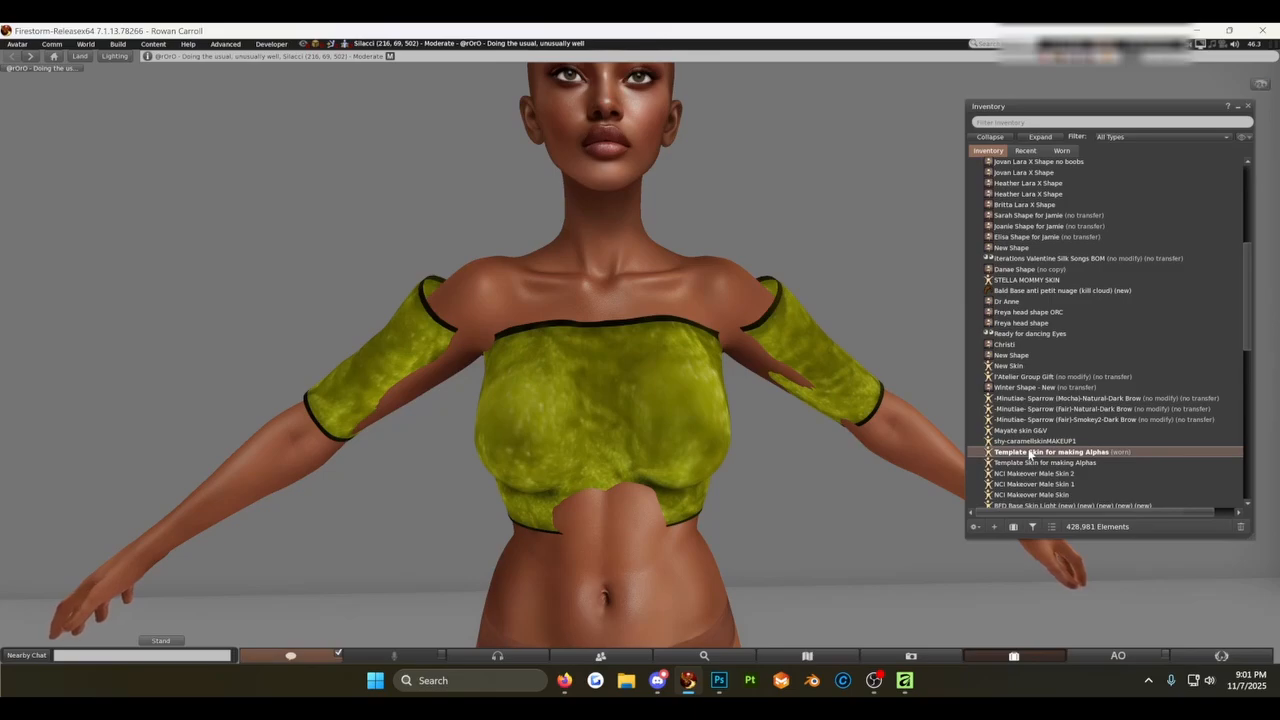
# - Collapse Body Parts, expand Current Outfit and remove the VELOUR & leLAPEAU Jamila Ears from the outfit
pyautogui.scroll(8, 1060, 356)
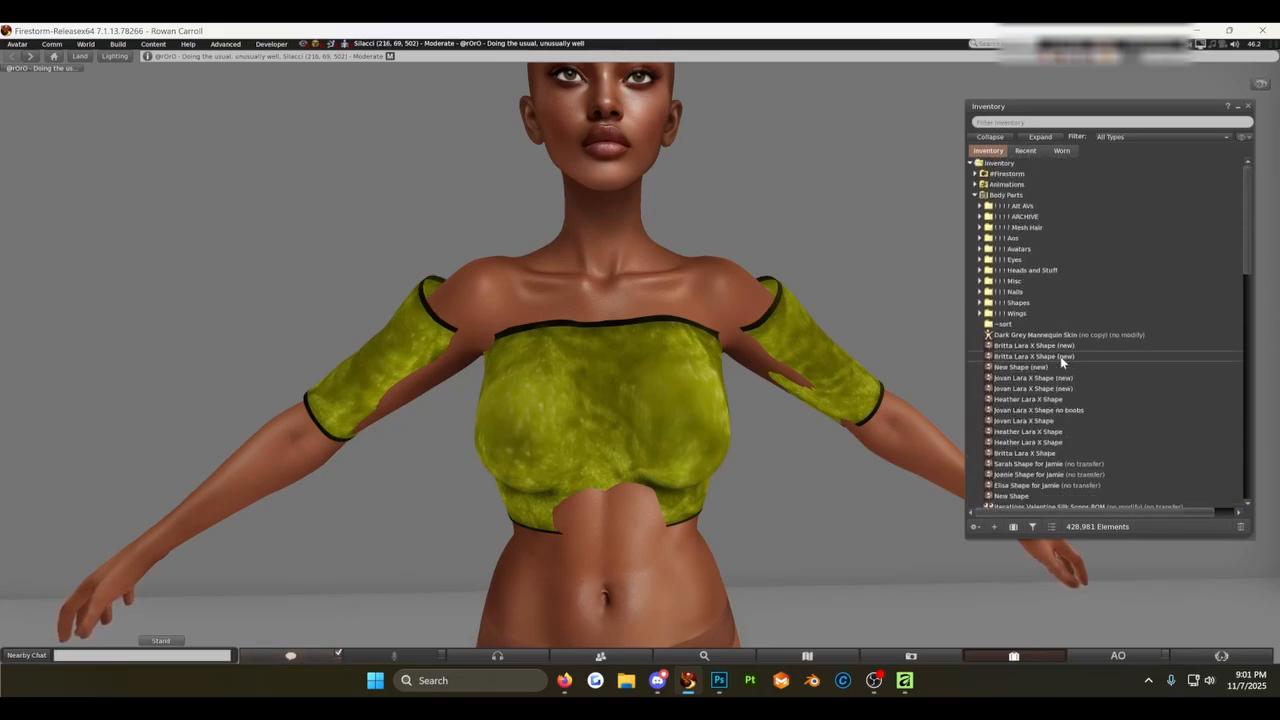
pyautogui.click(975, 195)
pyautogui.click(975, 227)
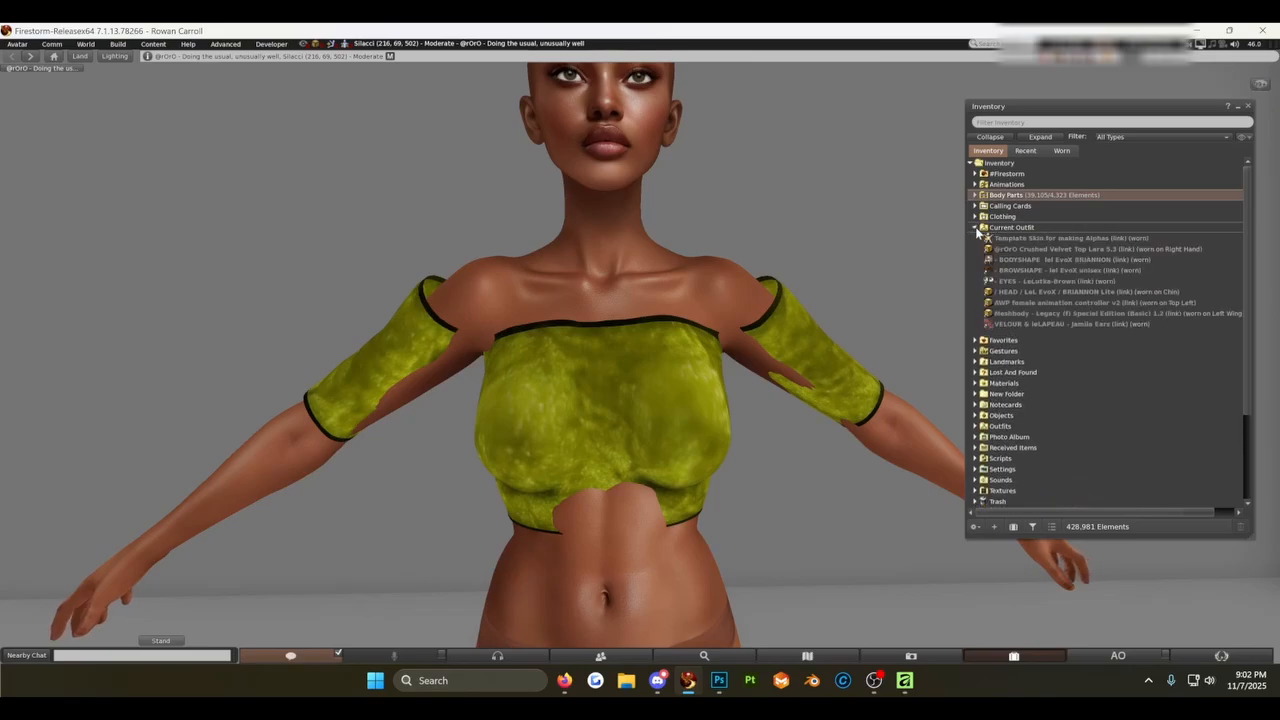
pyautogui.click(1038, 324)
pyautogui.press('Delete')
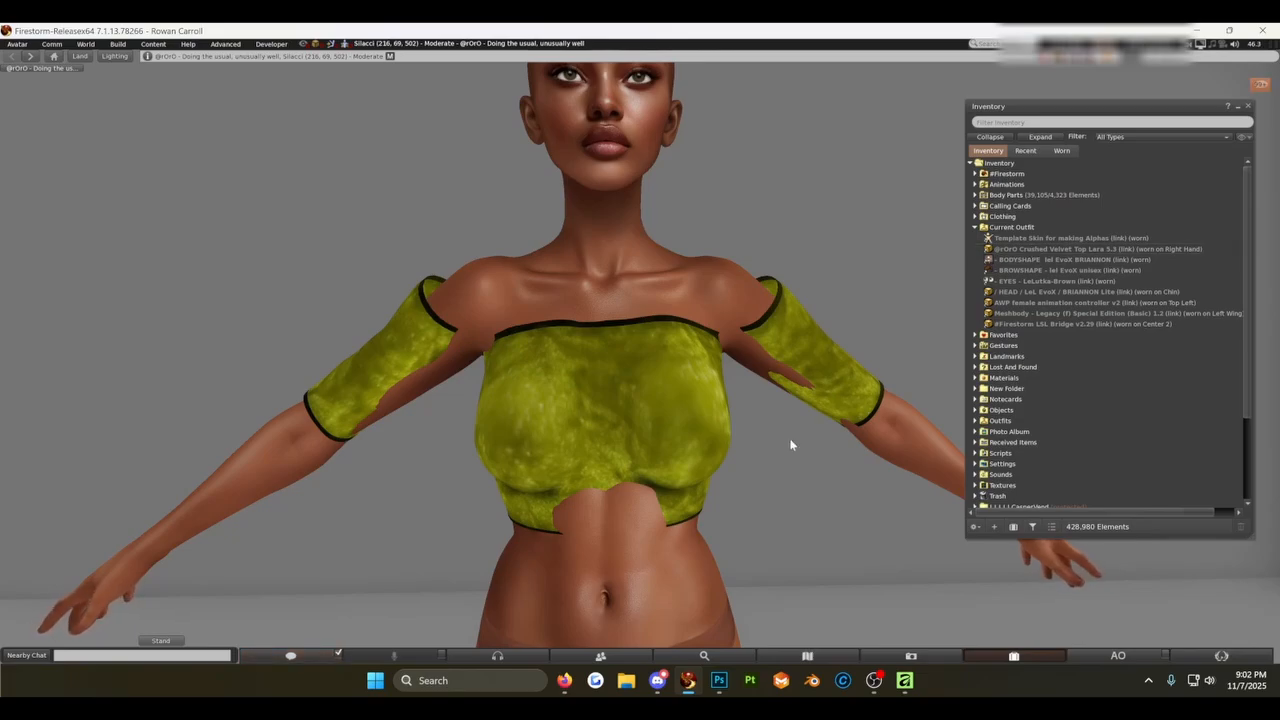
# - Reset the avatar's skeleton
pyautogui.scroll(-5, 720, 462)
pyautogui.rightClick(628, 462)
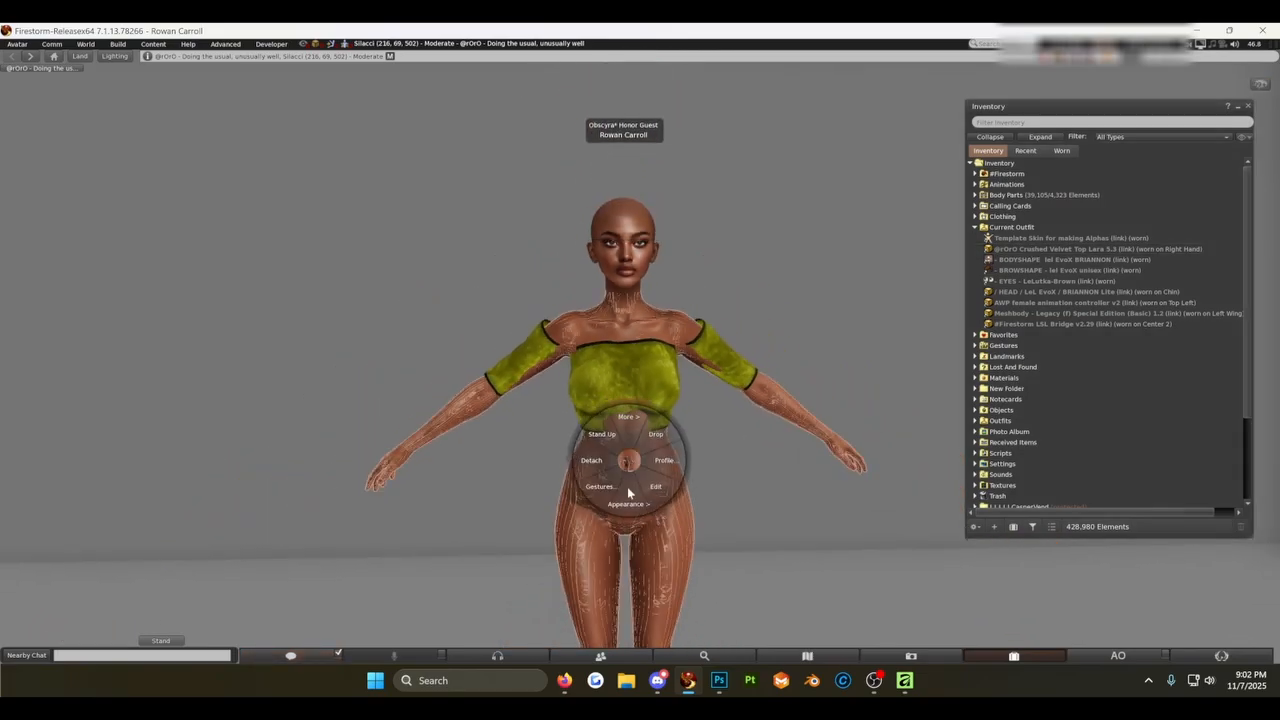
pyautogui.click(627, 503)
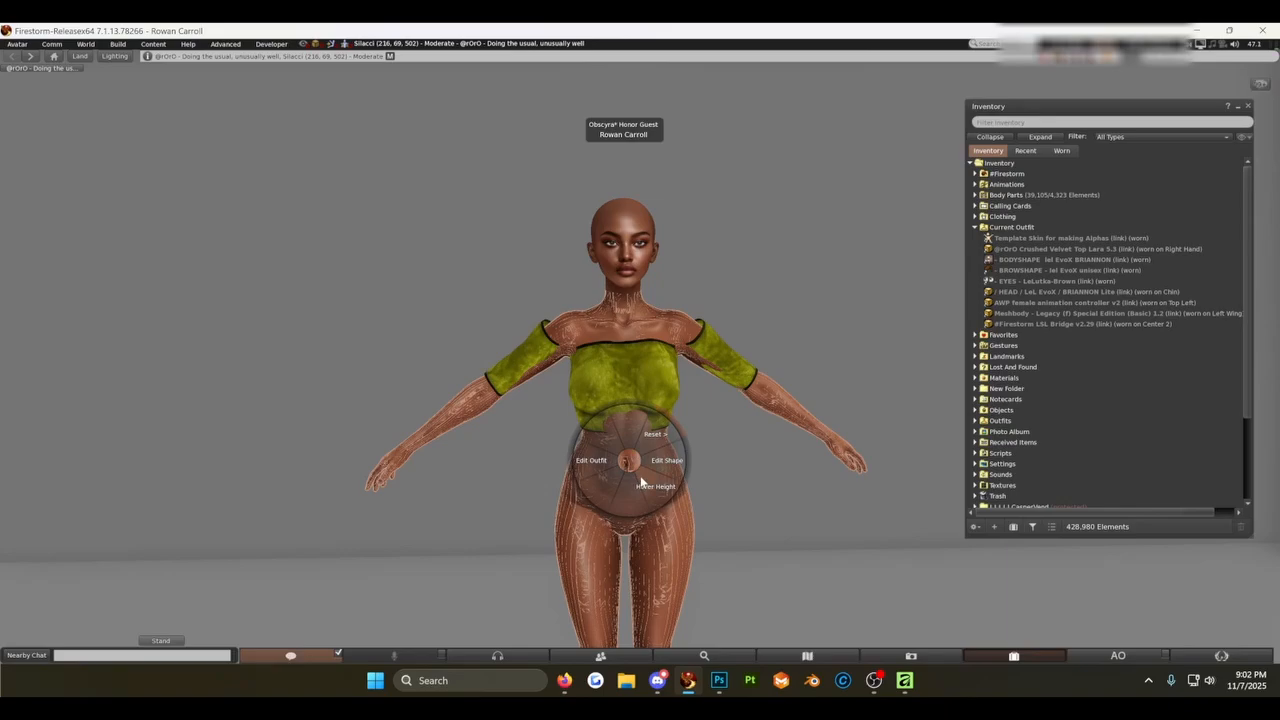
pyautogui.click(656, 436)
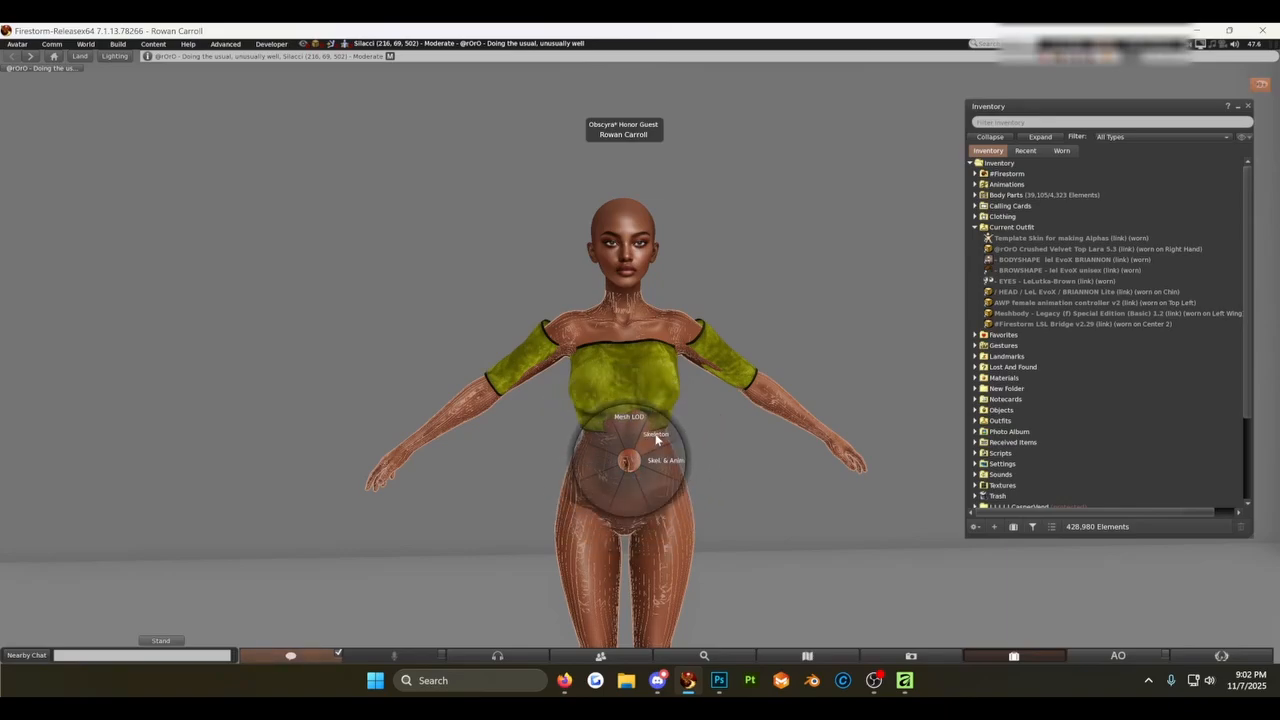
pyautogui.click(656, 436)
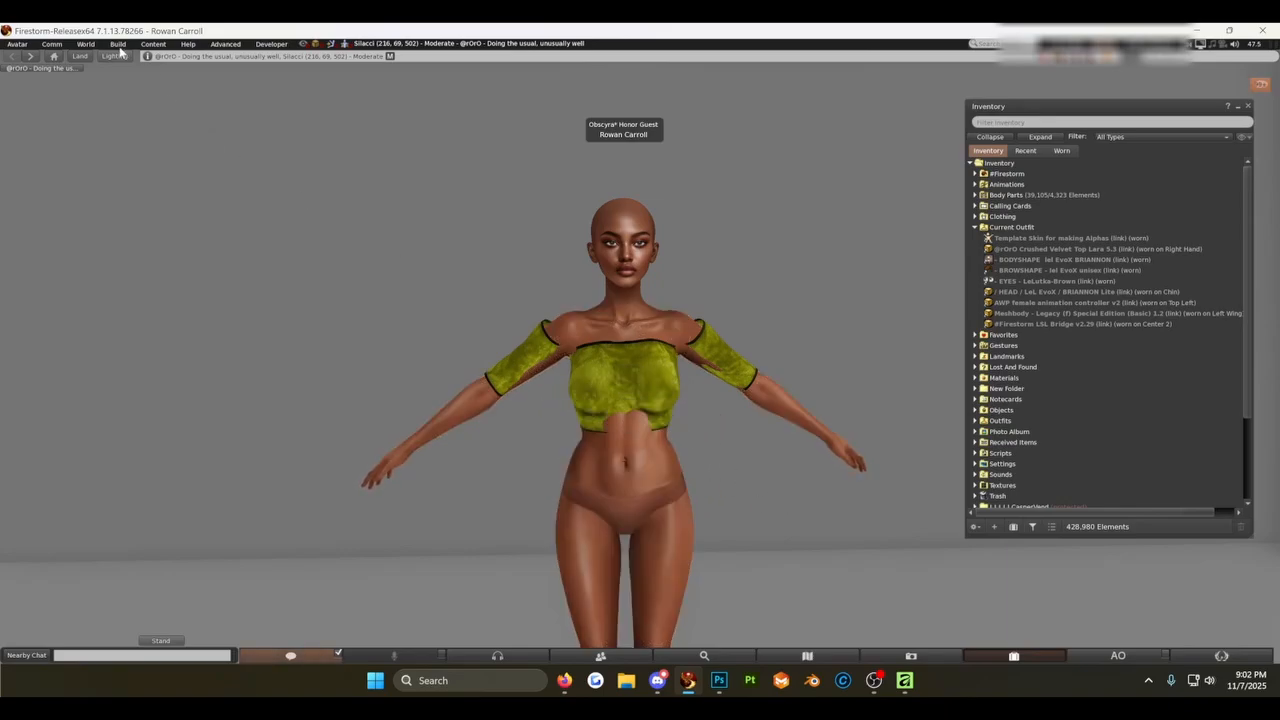
# - Examine the green top on the avatar up close and from farther back, and collapse the Current Outfit folder
pyautogui.scroll(3, 602, 368)
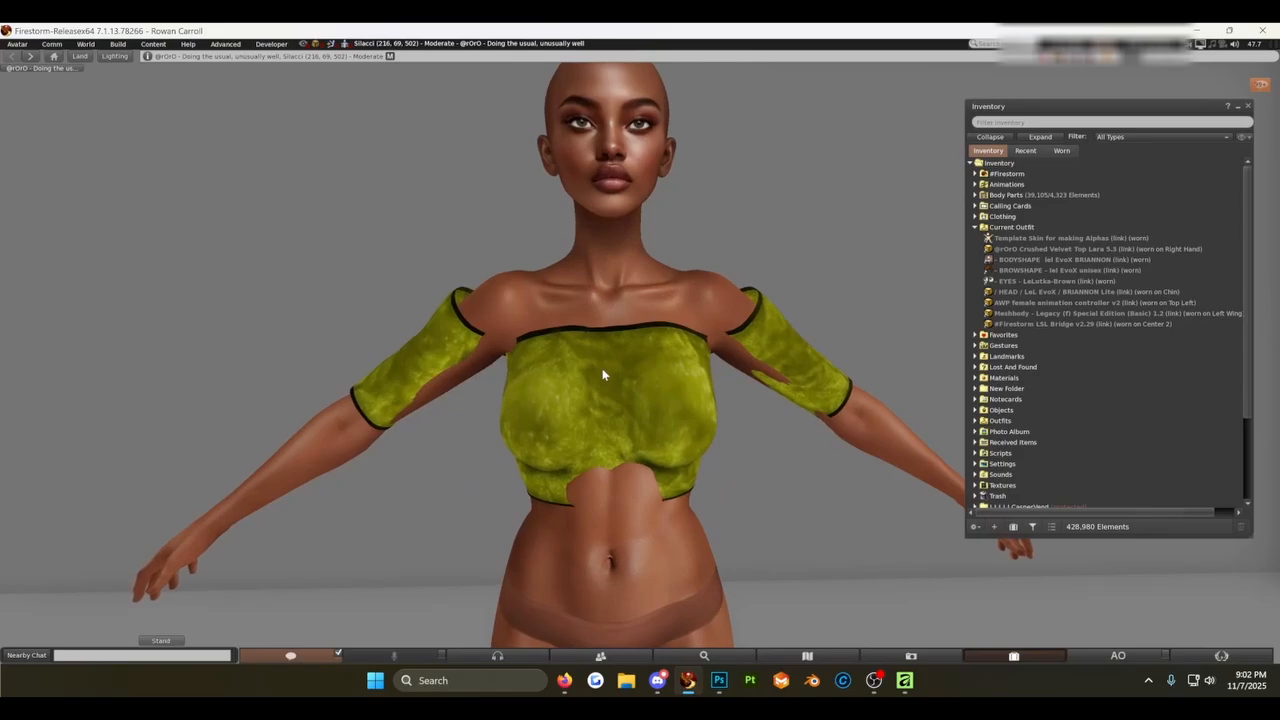
pyautogui.scroll(3, 602, 368)
pyautogui.scroll(-2, 602, 368)
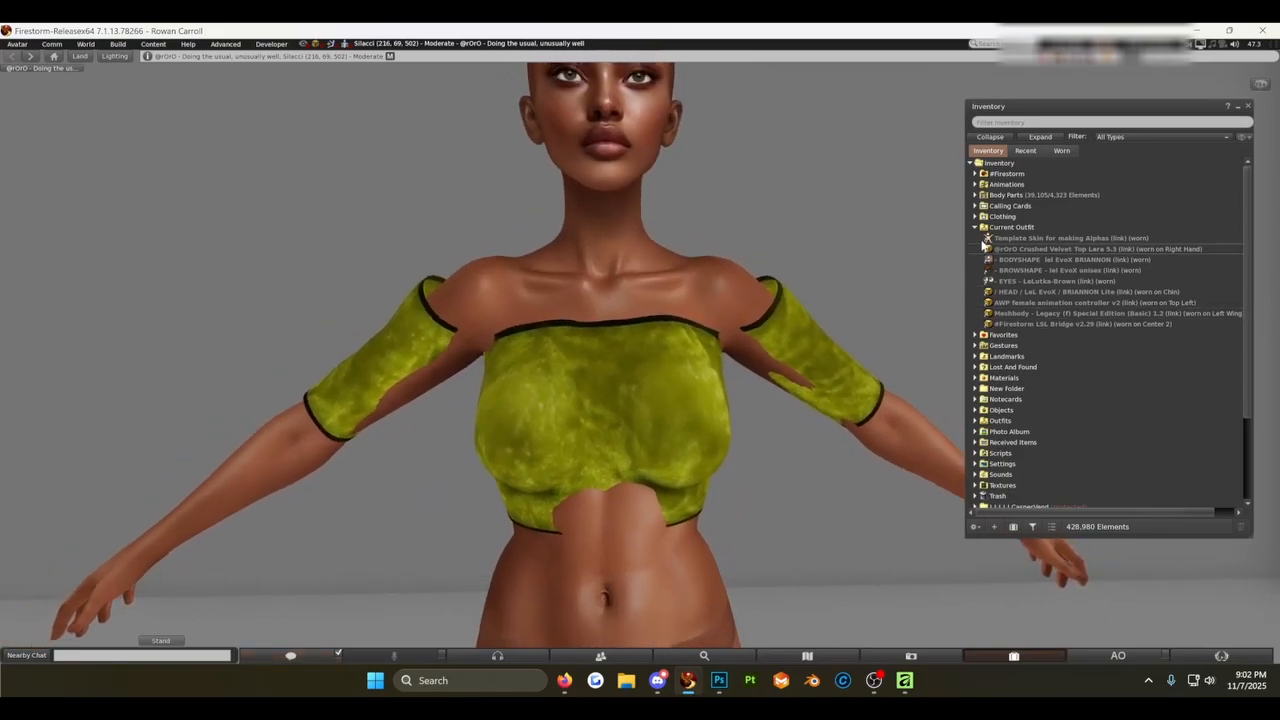
pyautogui.click(976, 228)
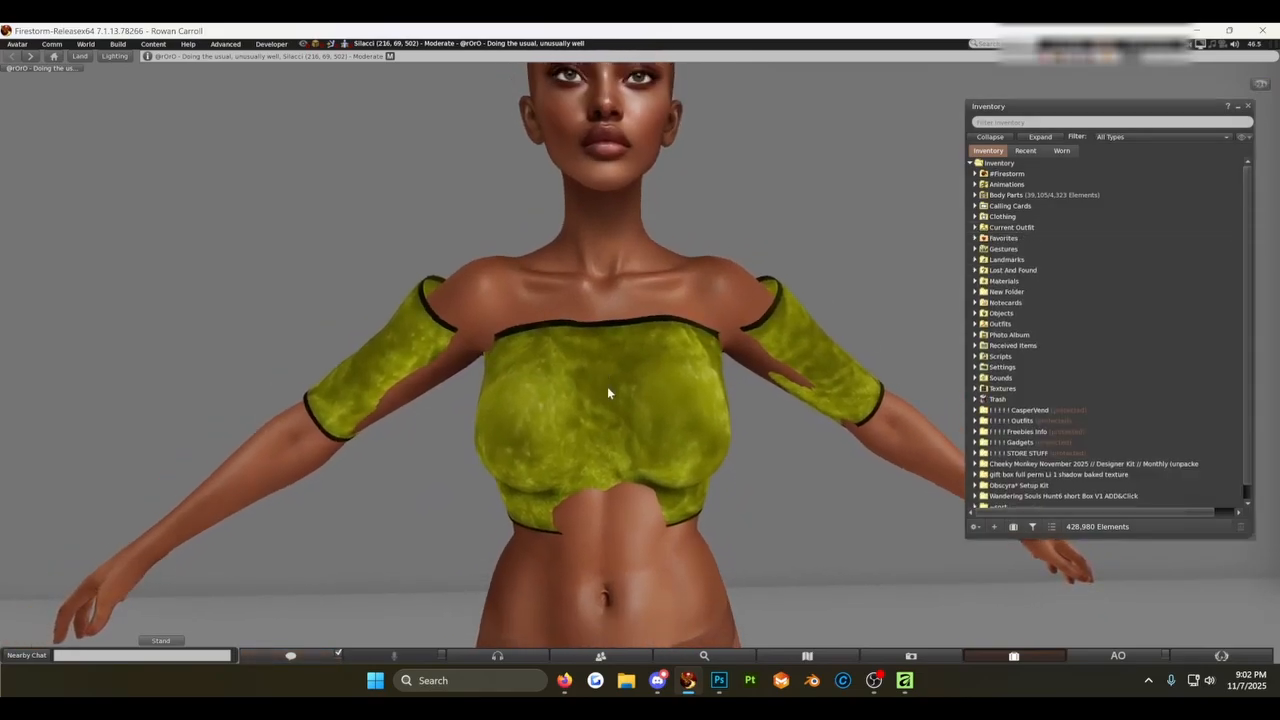
pyautogui.scroll(-5, 607, 392)
pyautogui.scroll(2, 618, 389)
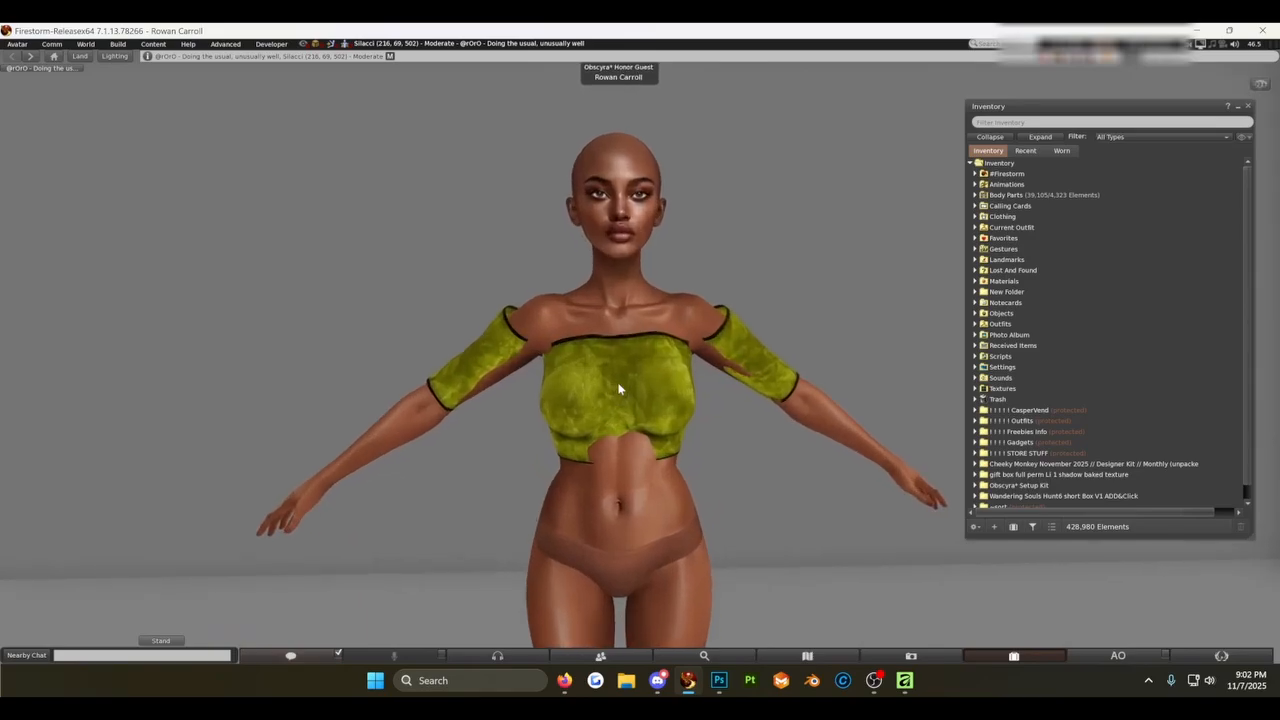
# - Switch to Affinity and examine the CMFF-Master_Template-Upper mesh grid at the waist and across the whole layout
pyautogui.moveTo(907, 688)
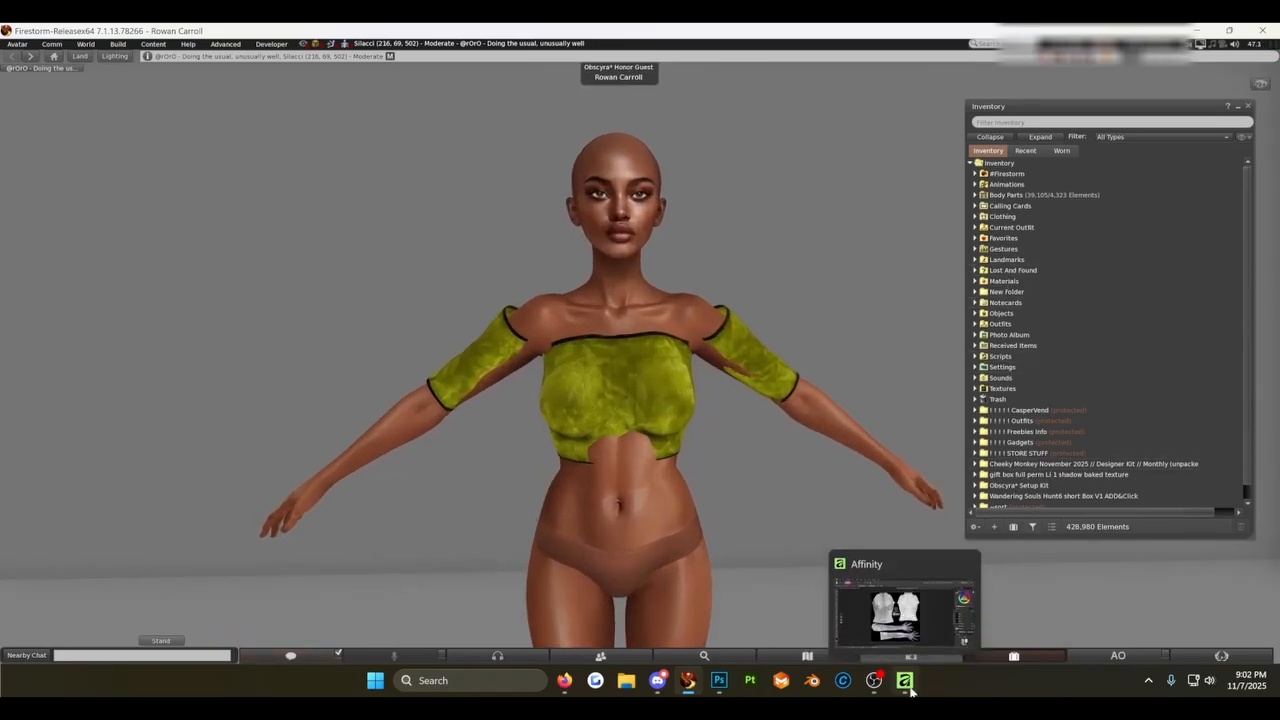
pyautogui.click(905, 682)
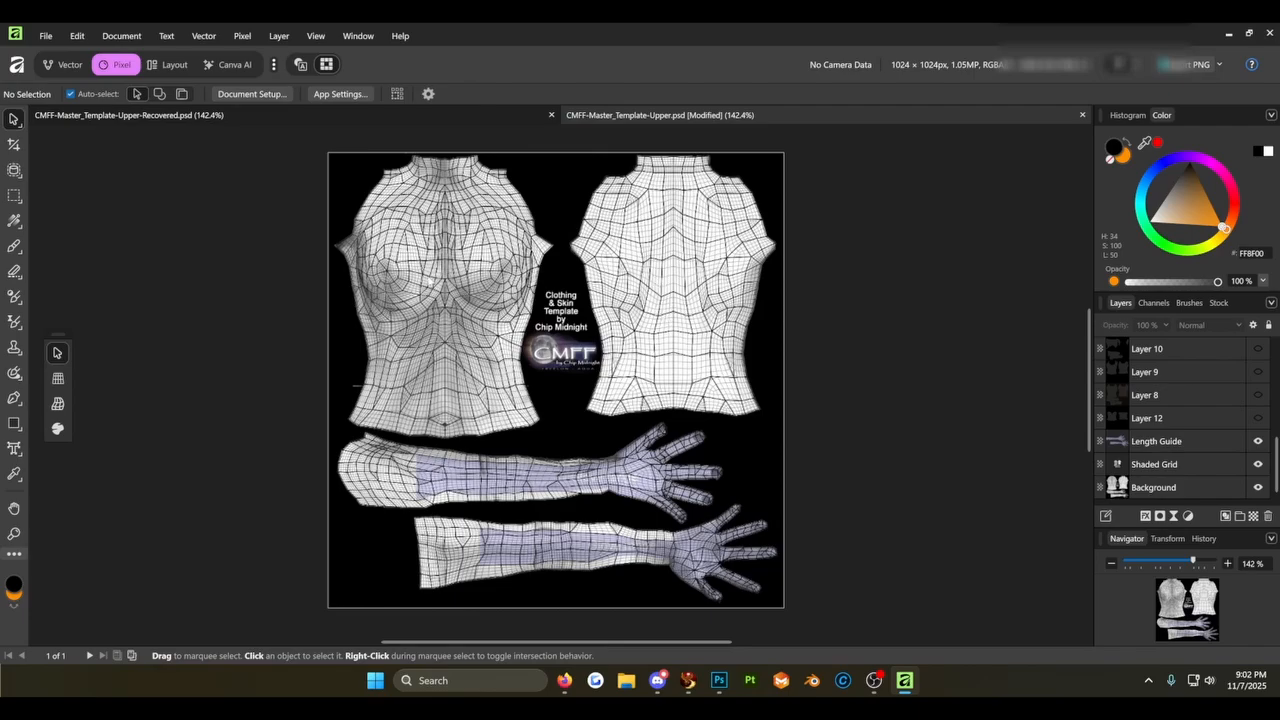
pyautogui.hotkey('ctrl', ';')
pyautogui.scroll(10, 468, 386)
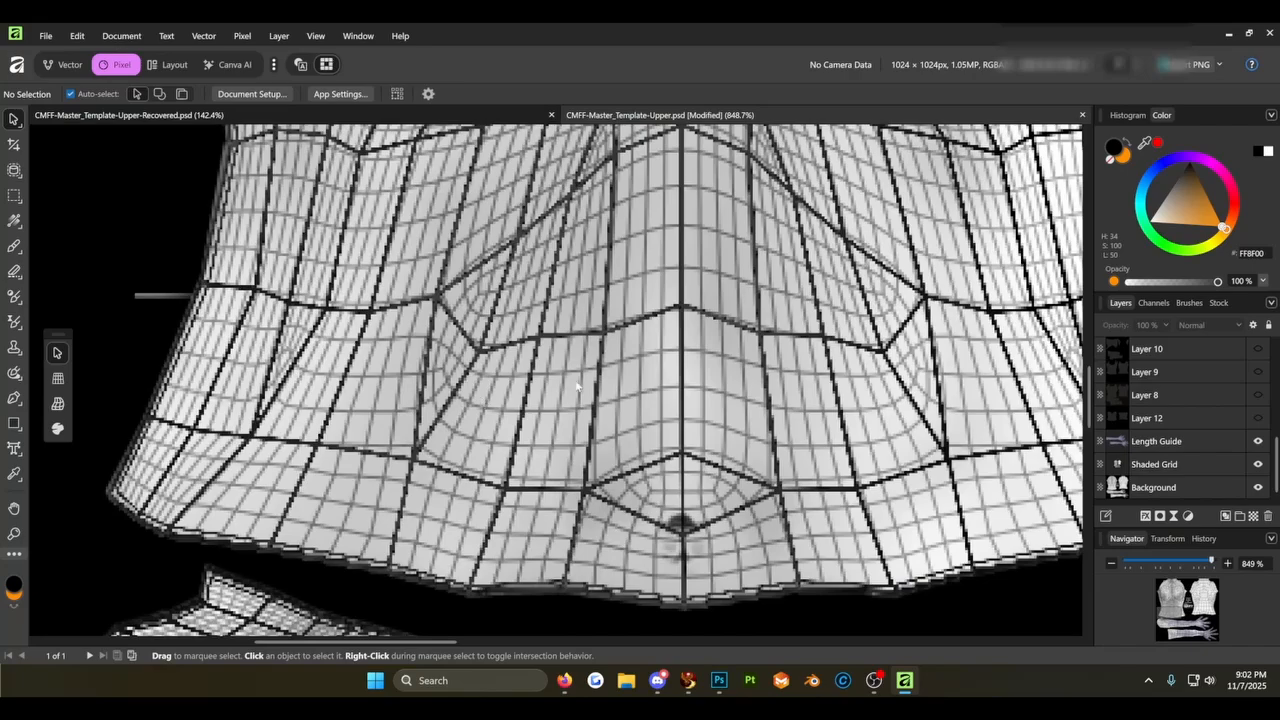
pyautogui.scroll(-10, 643, 370)
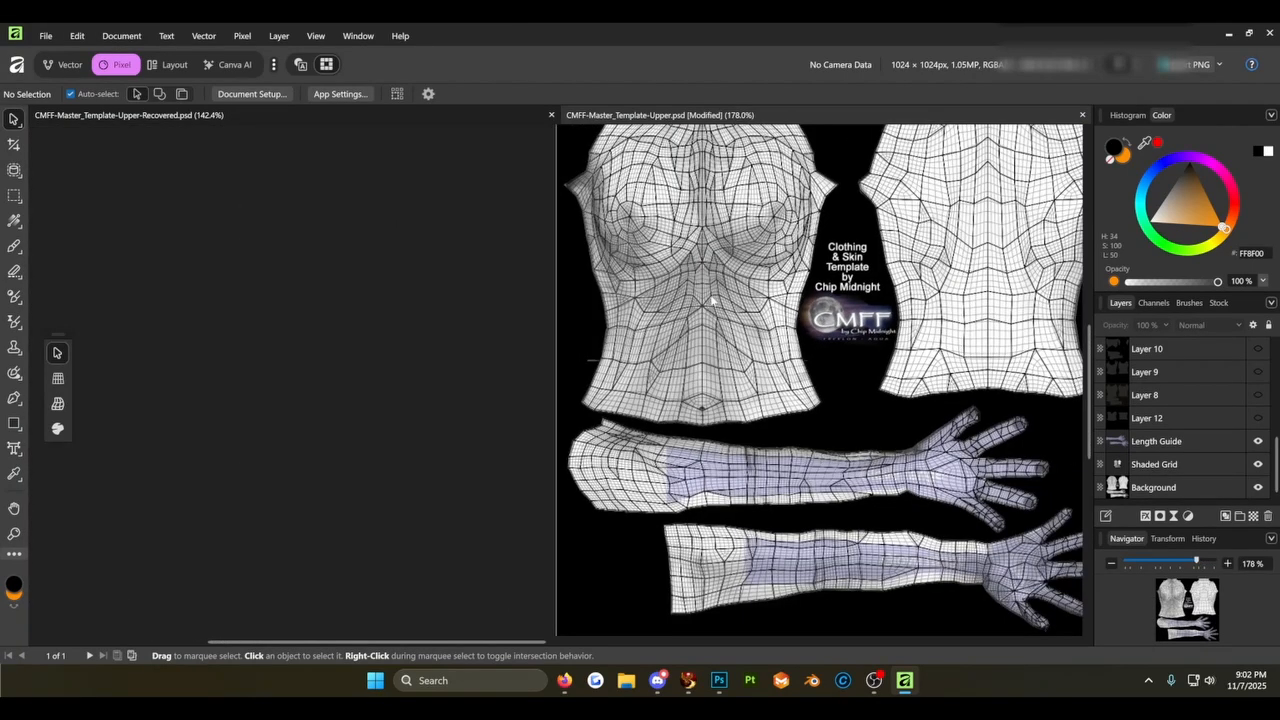
pyautogui.scroll(-2, 712, 300)
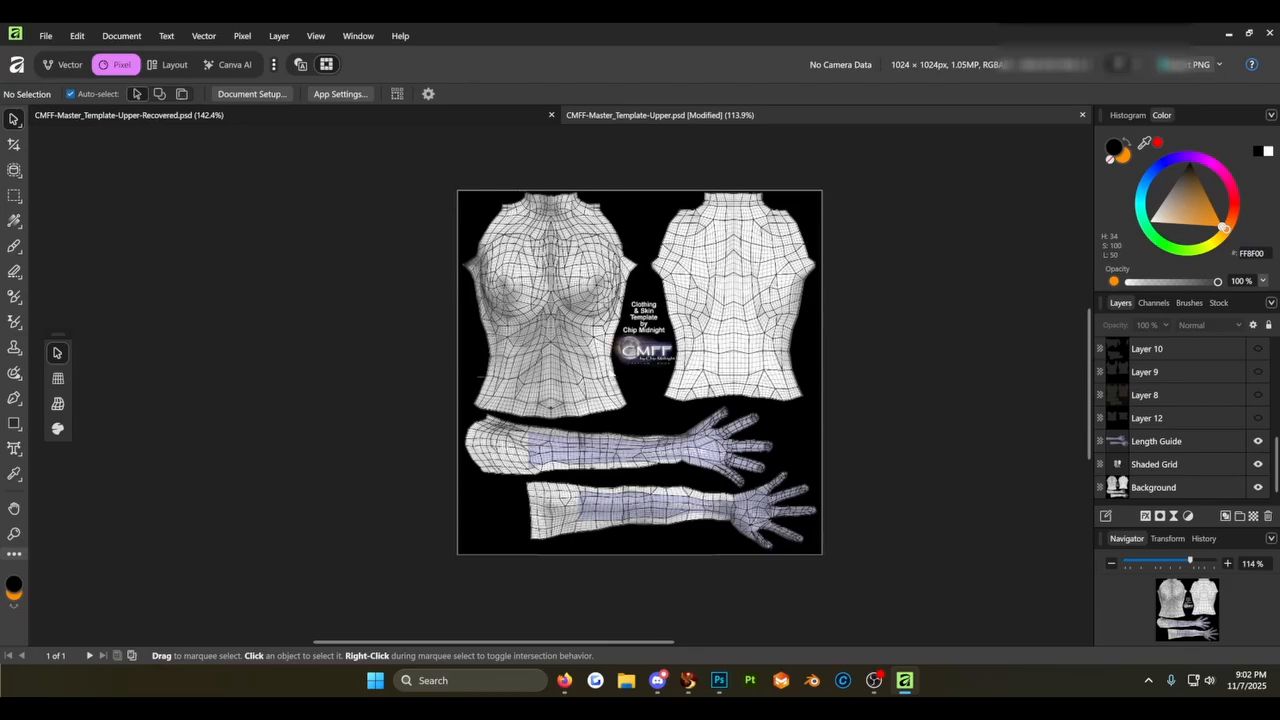
pyautogui.scroll(2, 569, 467)
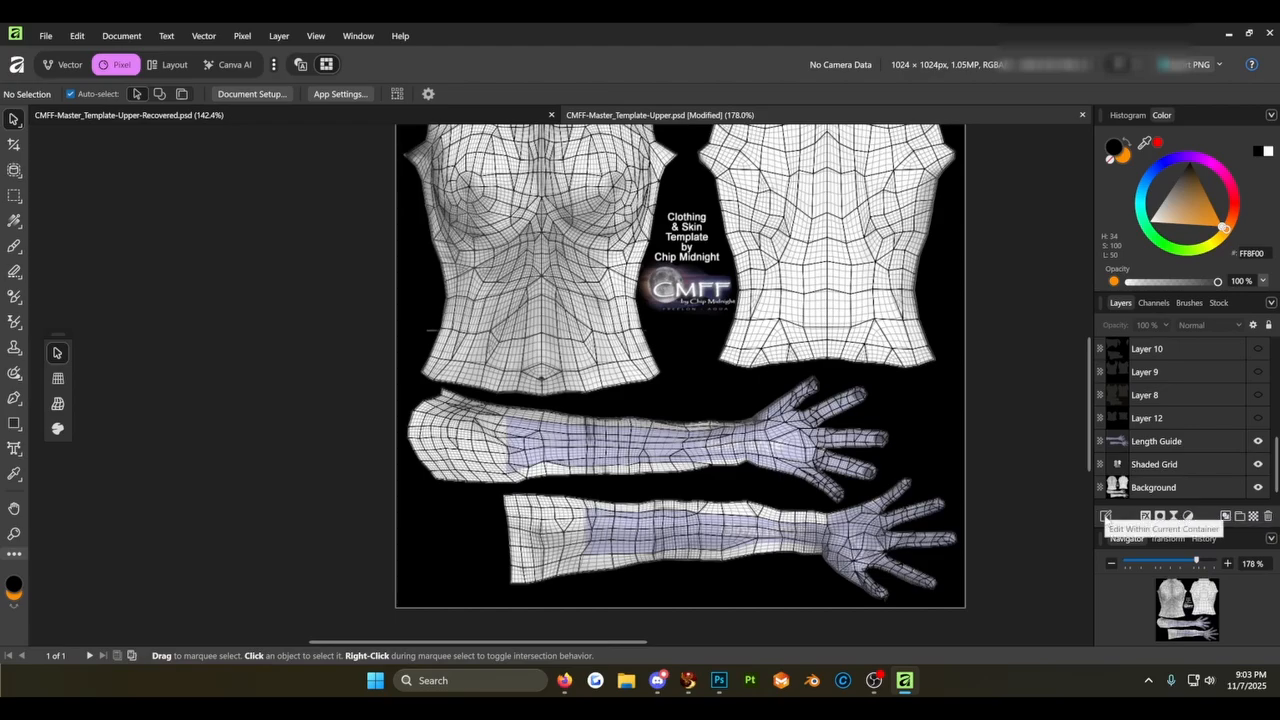
# - Add a pixel layer directly above the Length Guide layer and flood fill it with orange FF8F00
pyautogui.click(1253, 516)
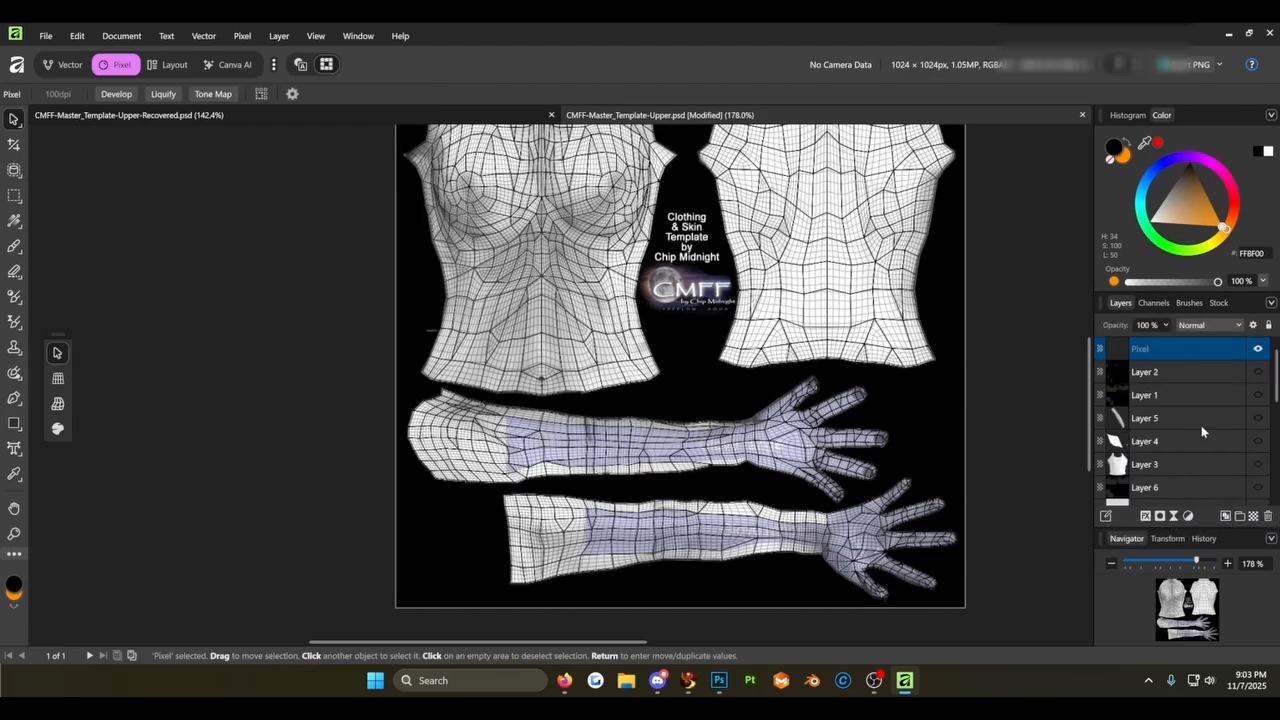
pyautogui.moveTo(1166, 352); pyautogui.dragTo(1168, 424)
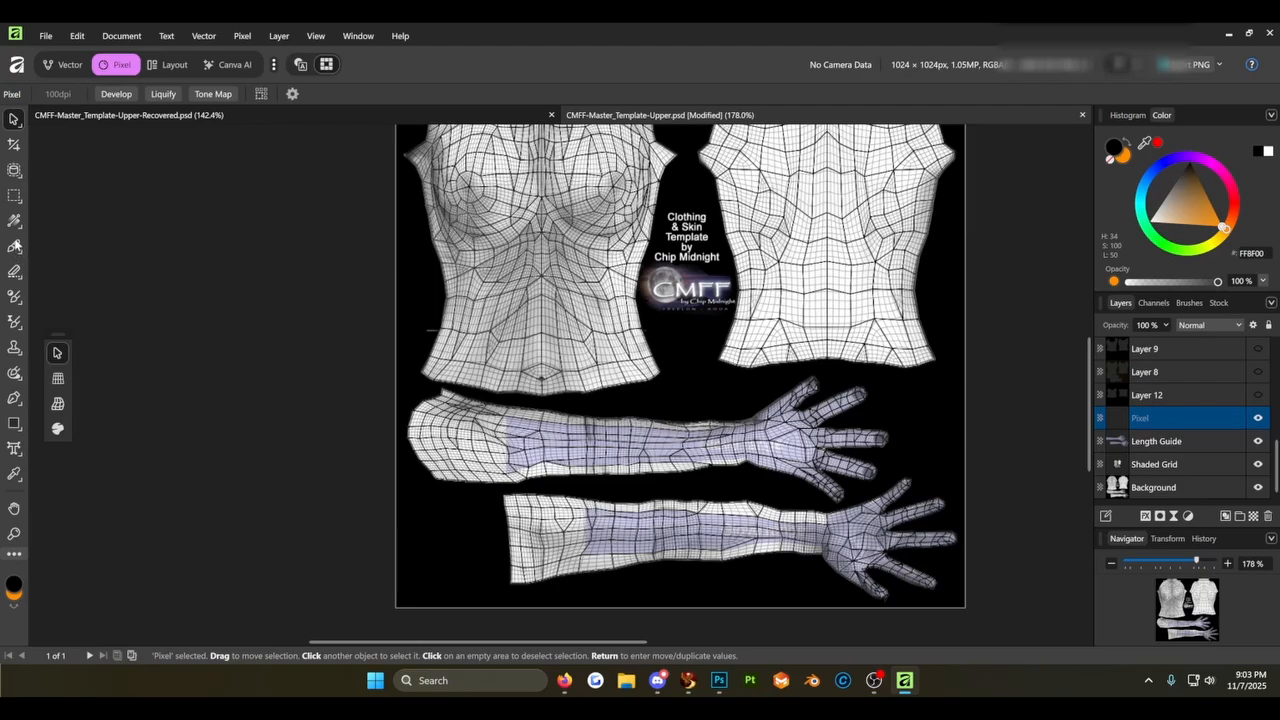
pyautogui.click(13, 588)
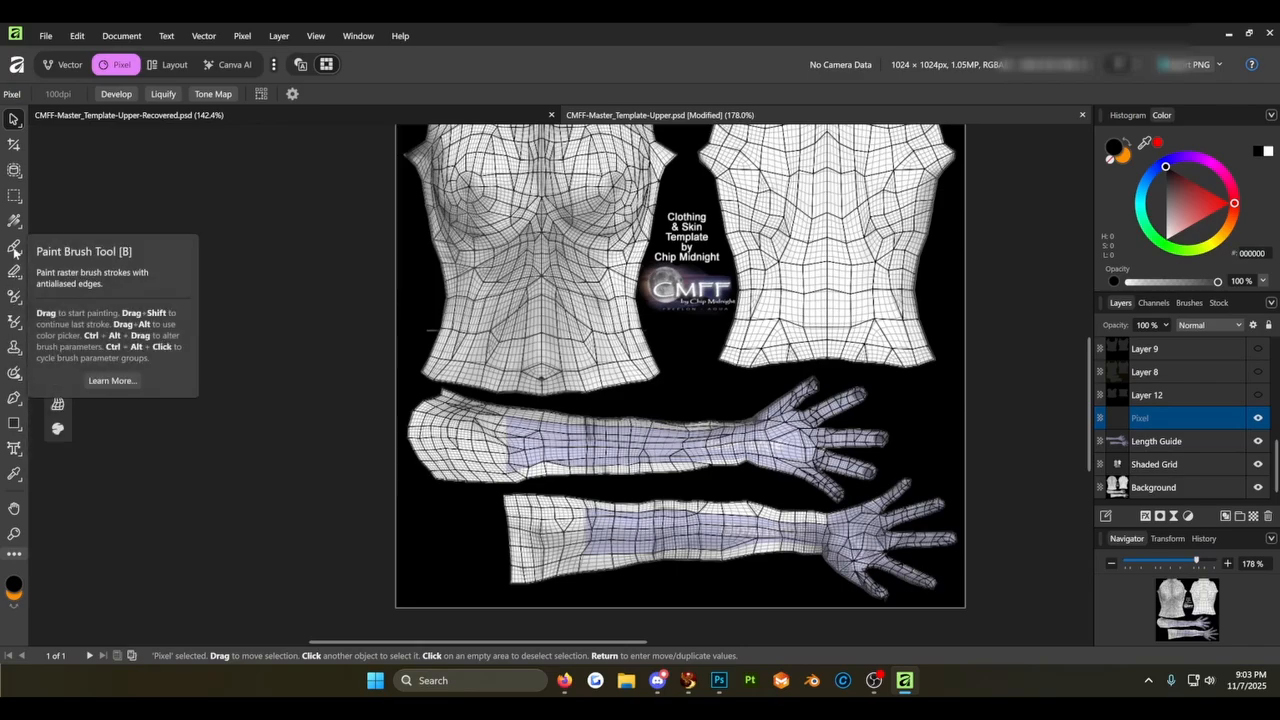
pyautogui.click(14, 248)
pyautogui.rightClick(14, 248)
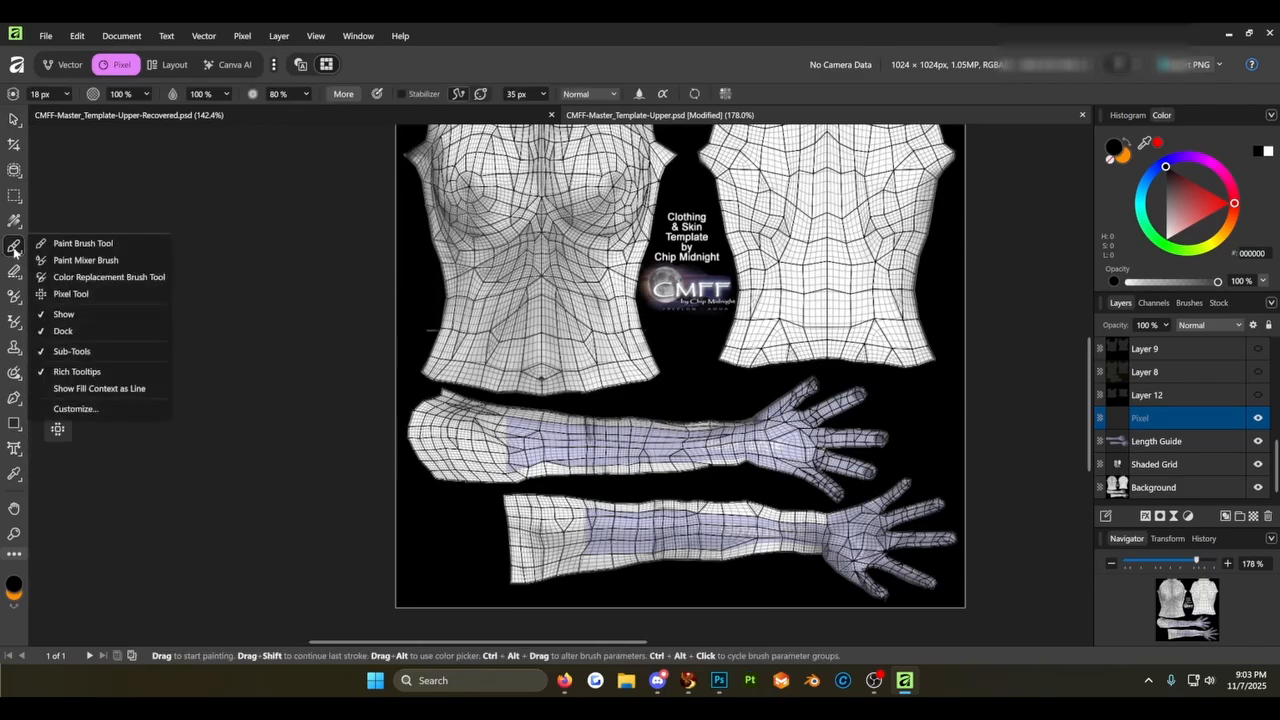
pyautogui.click(14, 222)
pyautogui.rightClick(14, 224)
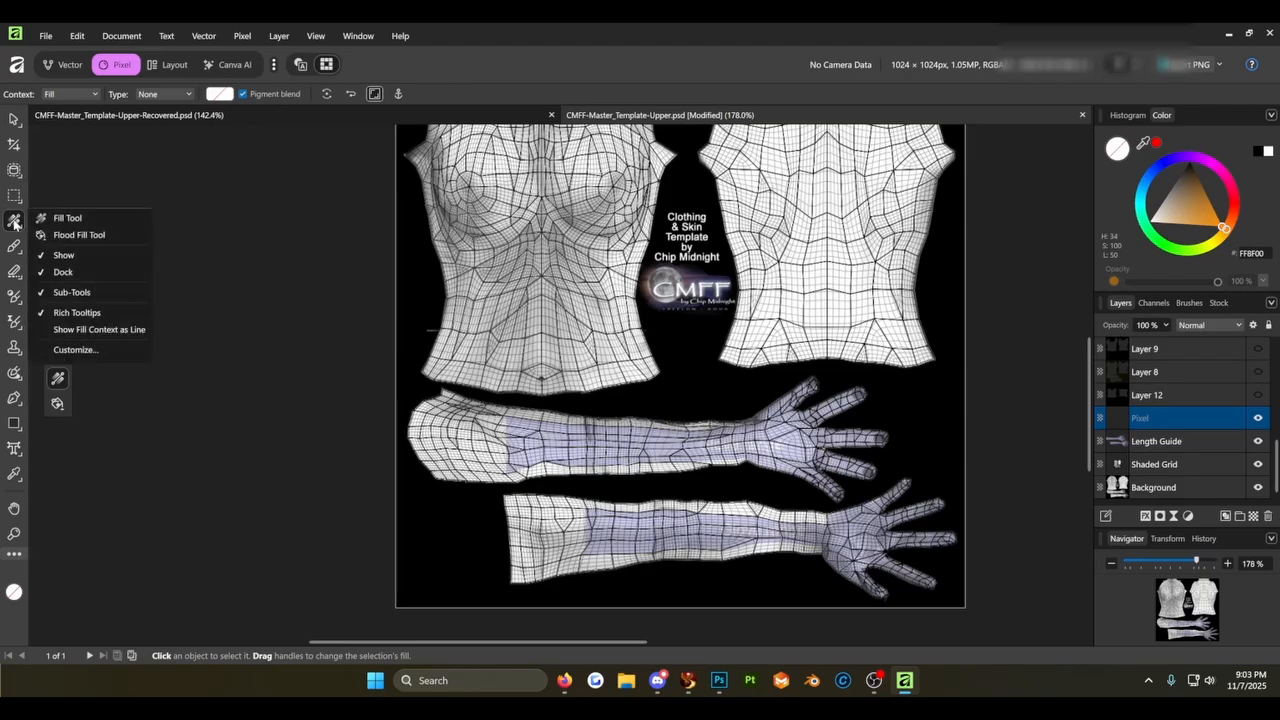
pyautogui.click(75, 235)
pyautogui.click(537, 330)
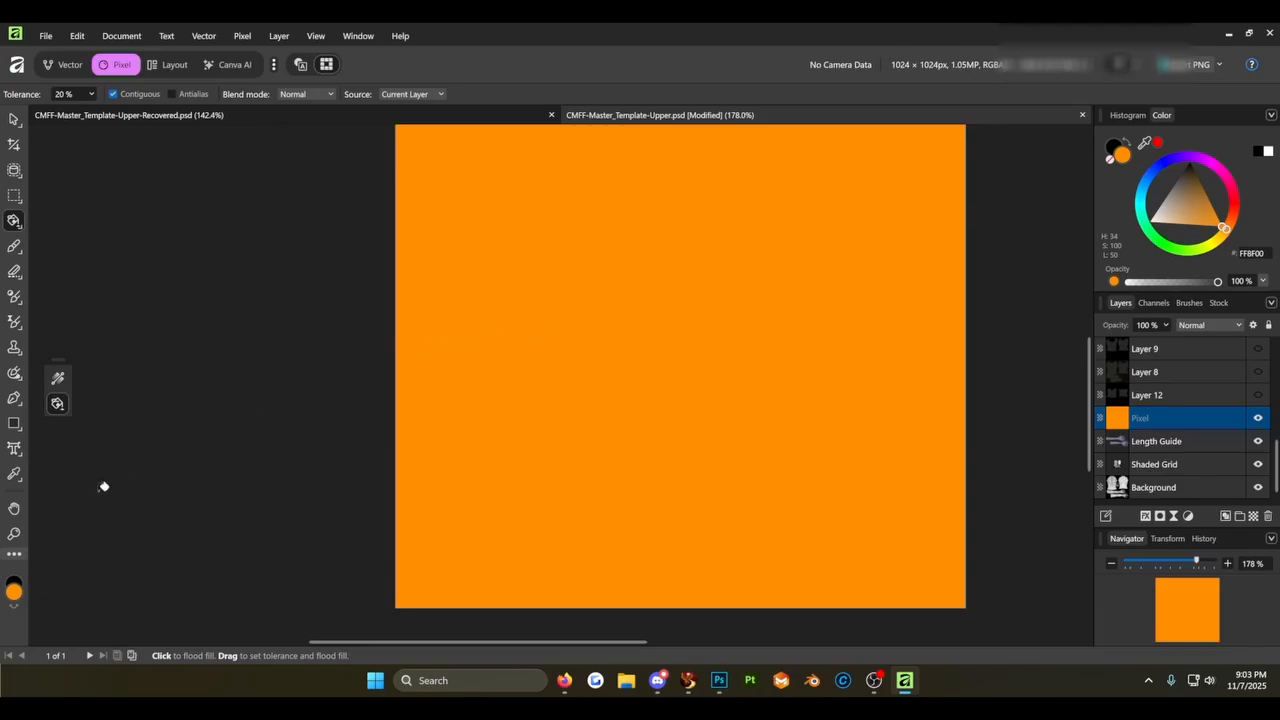
# - Lower the orange layer's opacity to 47% and centre the template in the view
pyautogui.click(1164, 326)
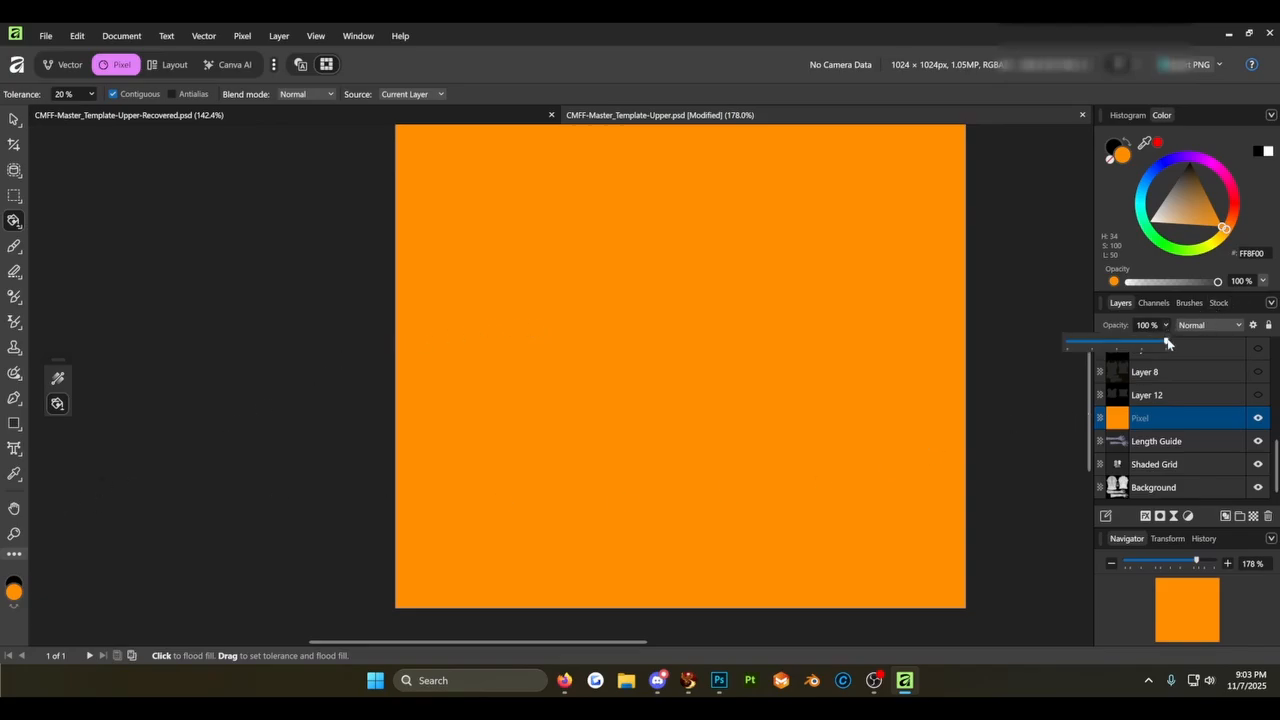
pyautogui.moveTo(1167, 343); pyautogui.dragTo(1113, 348)
pyautogui.scroll(-4, 857, 351)
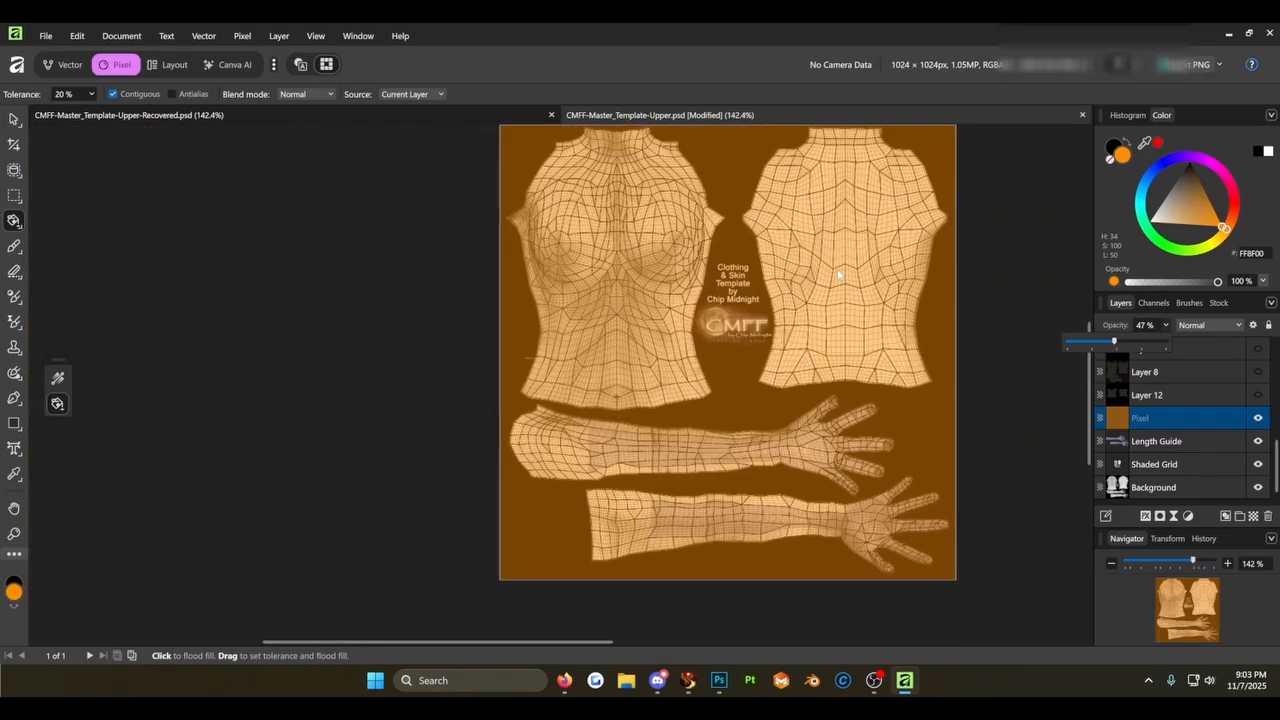
pyautogui.moveTo(828, 285); pyautogui.dragTo(716, 315)
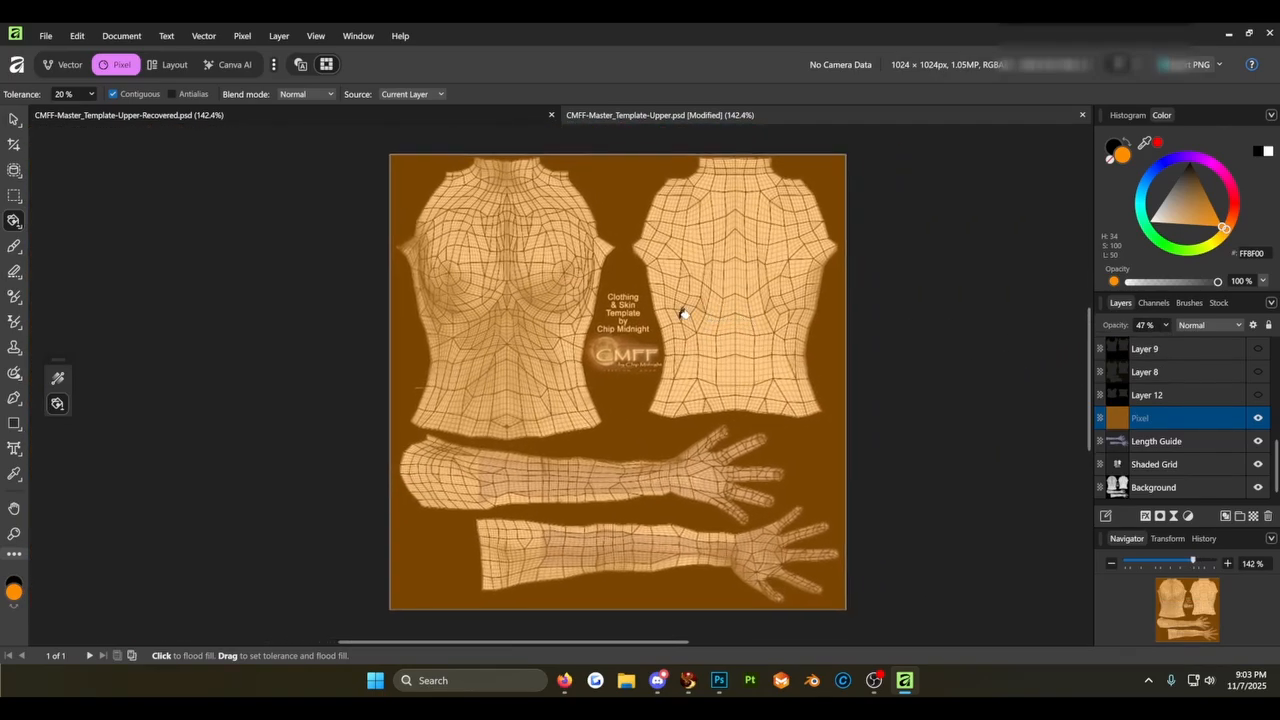
# - Activate the Erase Brush Tool for the orange layer and switch to Firestorm to check the green top's shape
pyautogui.click(14, 273)
pyautogui.rightClick(14, 273)
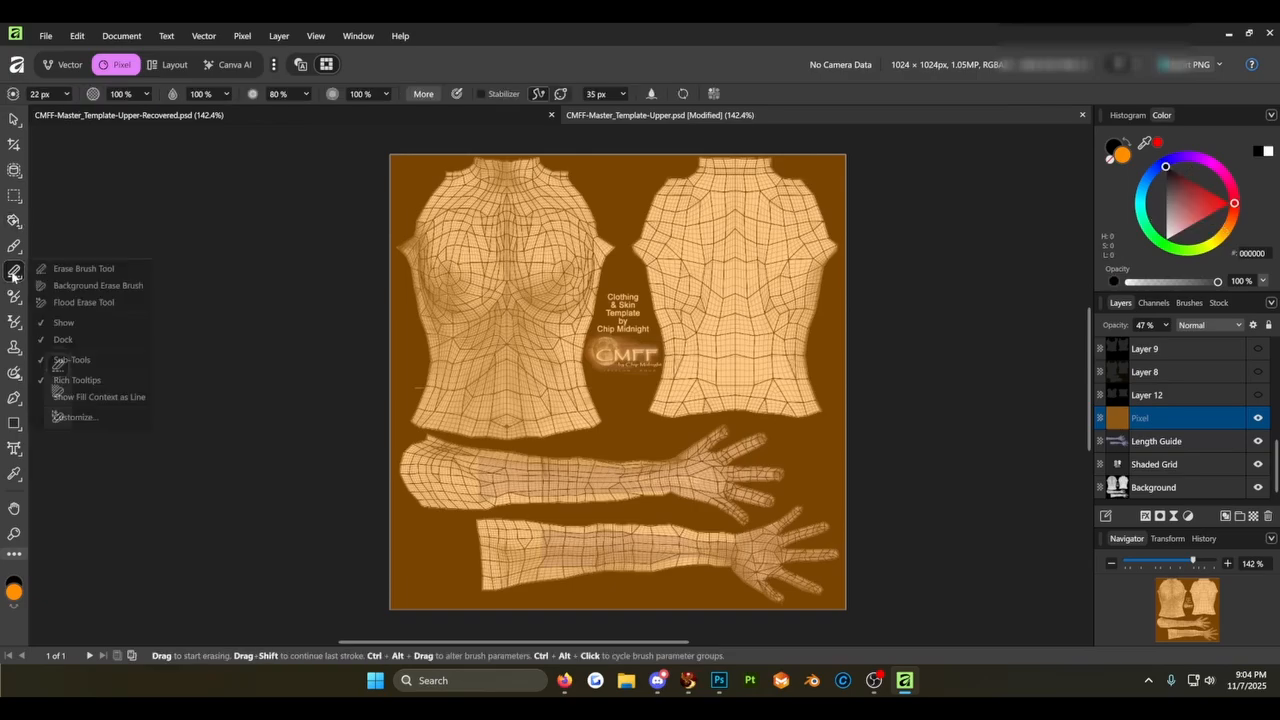
pyautogui.click(66, 274)
pyautogui.scroll(2, 338, 302)
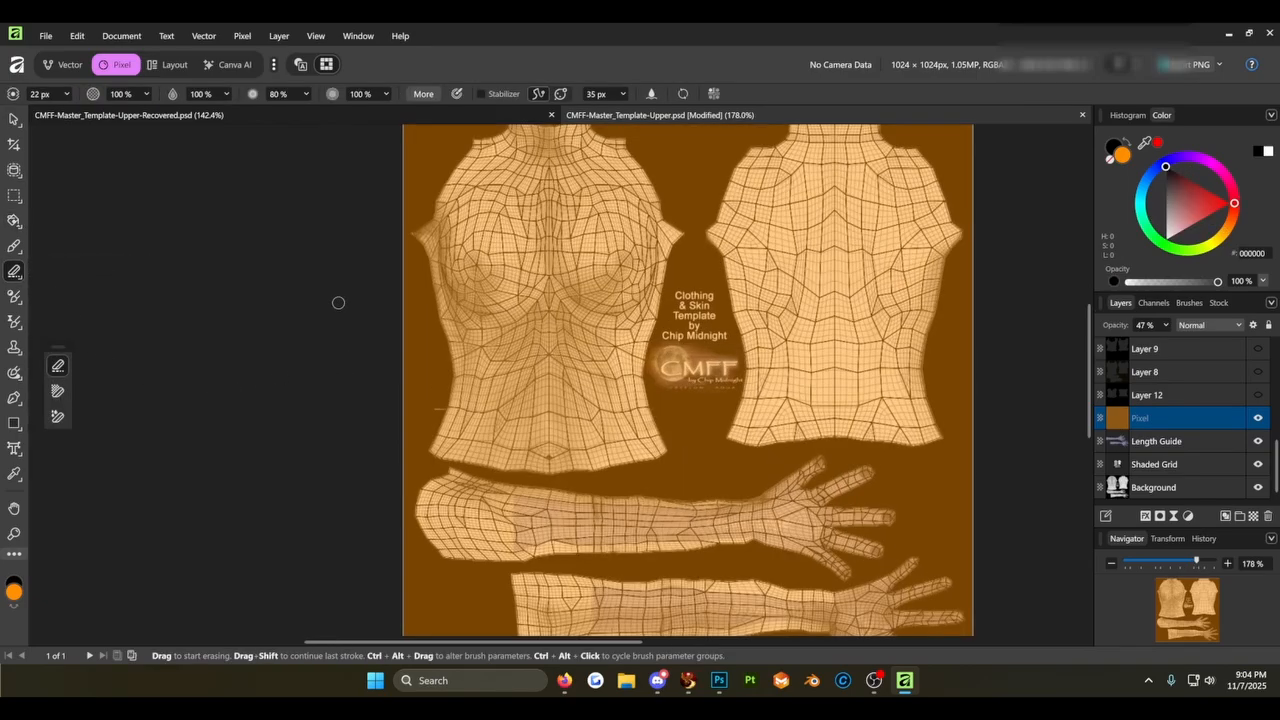
pyautogui.click(688, 680)
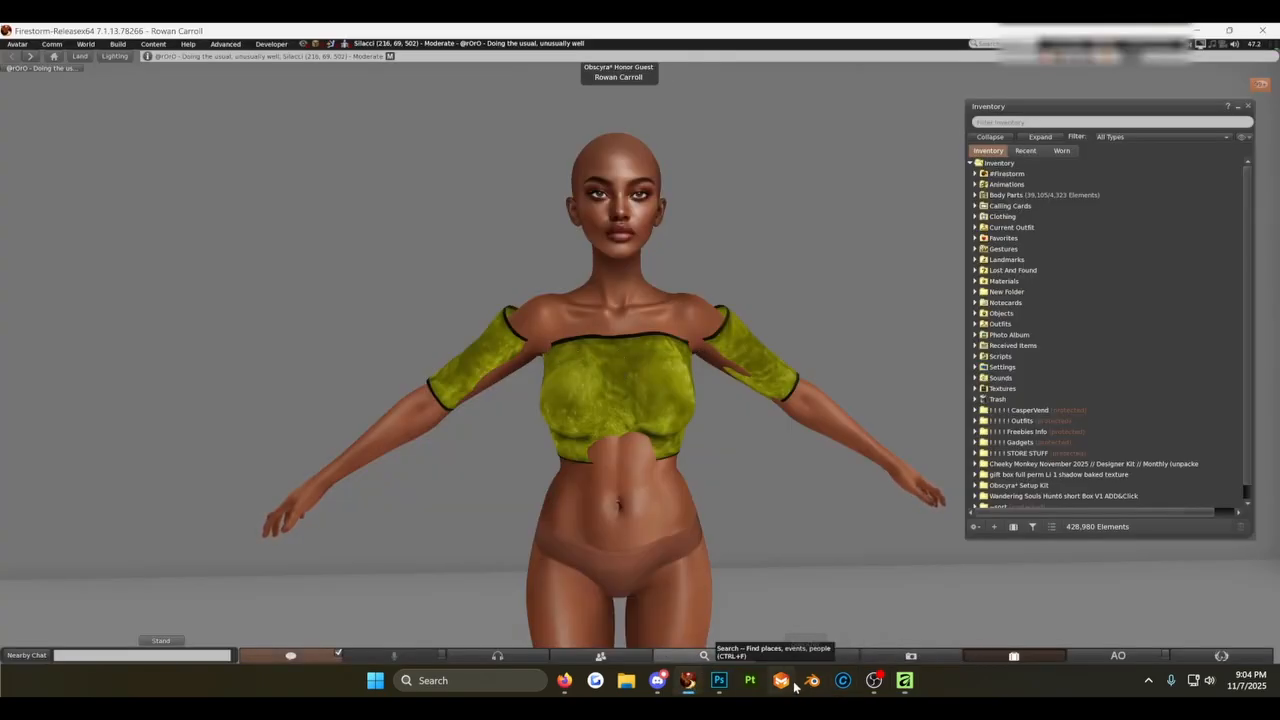
# - Switch to Affinity and erase the top's neckline across the front torso above the bust, continuing down one side
pyautogui.click(718, 680)
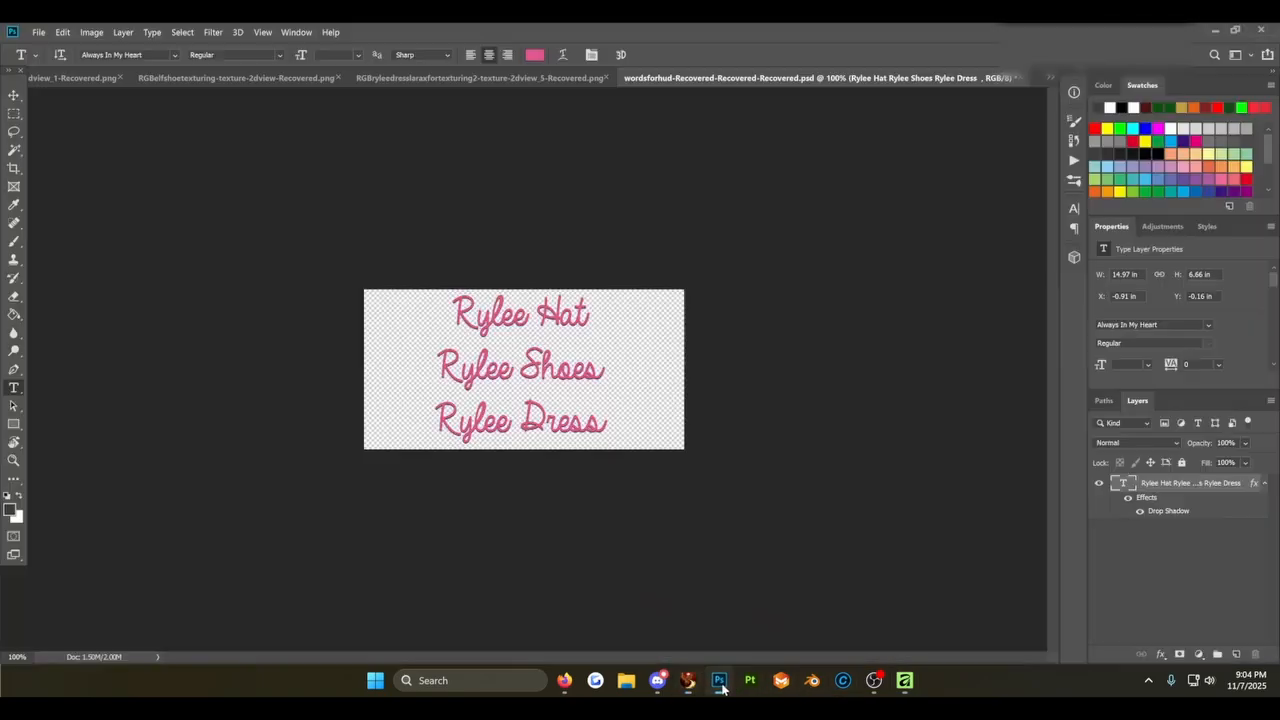
pyautogui.click(874, 680)
pyautogui.click(912, 690)
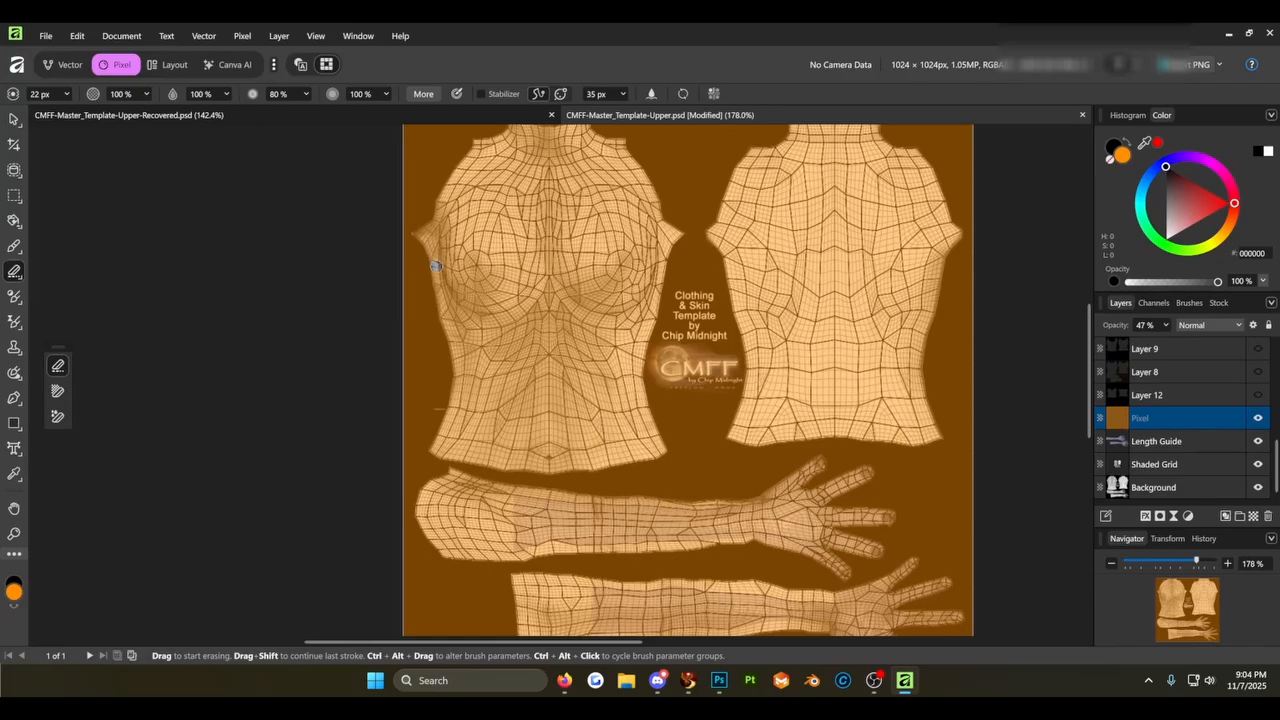
pyautogui.moveTo(436, 263)
pyautogui.mouseDown()
pyautogui.moveTo(481, 210)
pyautogui.moveTo(598, 213)
pyautogui.mouseUp()
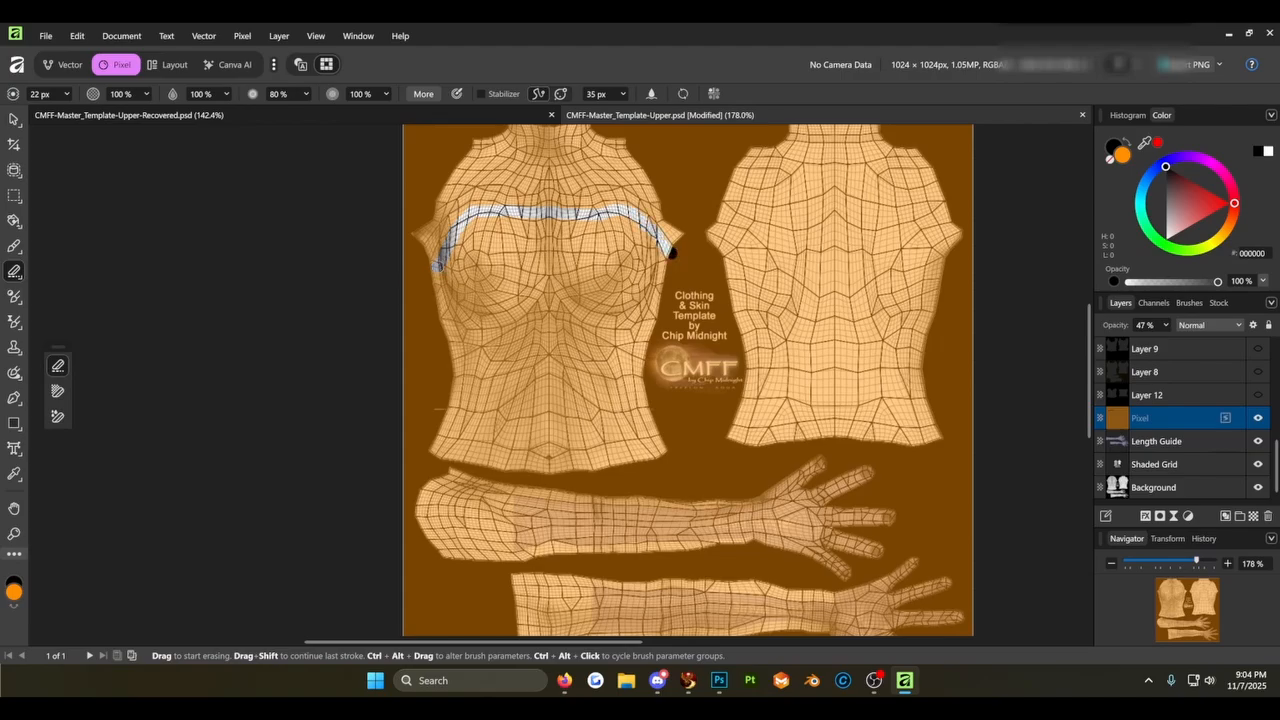
pyautogui.moveTo(436, 268); pyautogui.dragTo(446, 294)
# - Switch to Firestorm, force an appearance update (rebake) on the avatar and check the lower edge of the green top
pyautogui.click(688, 680)
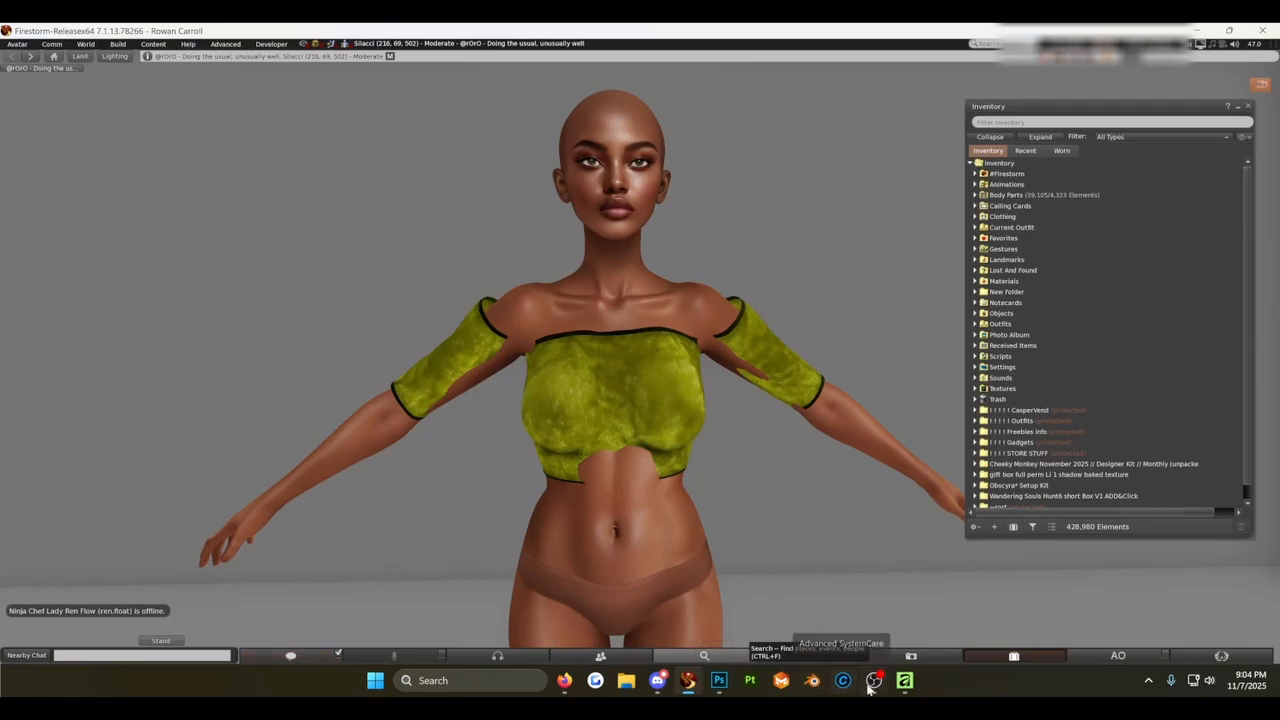
pyautogui.click(17, 43)
pyautogui.moveTo(72, 267)
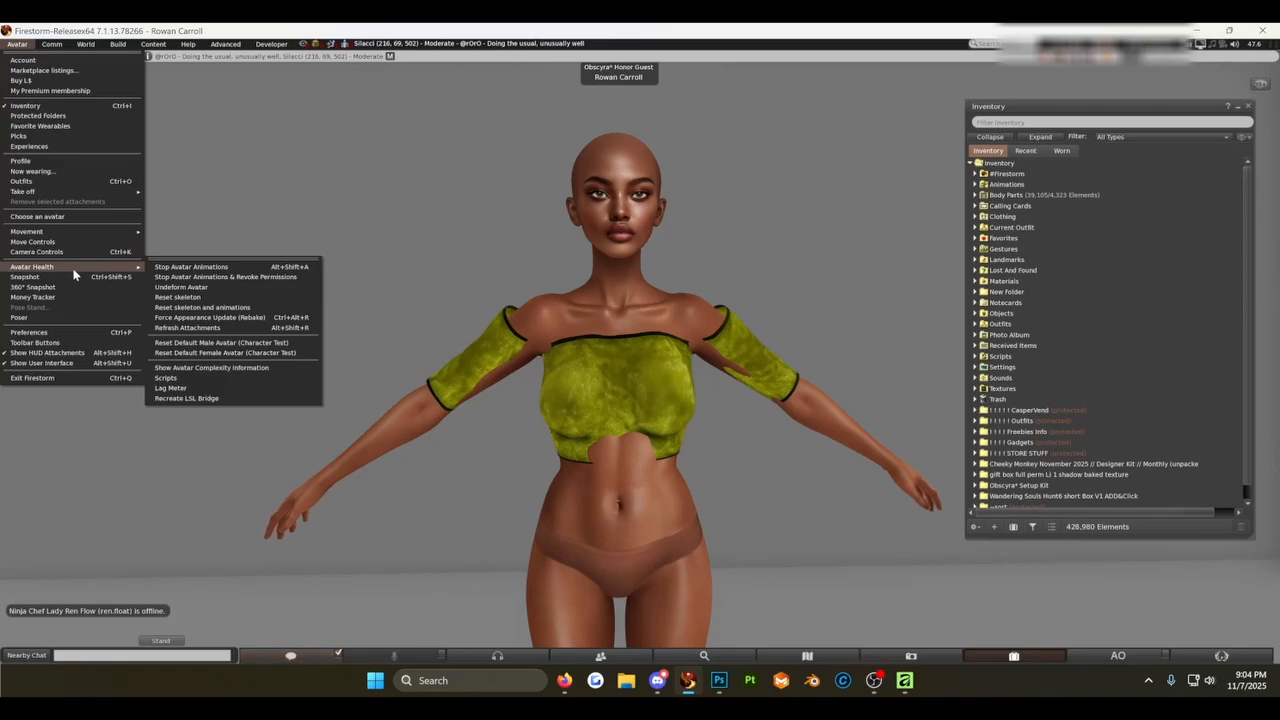
pyautogui.click(206, 318)
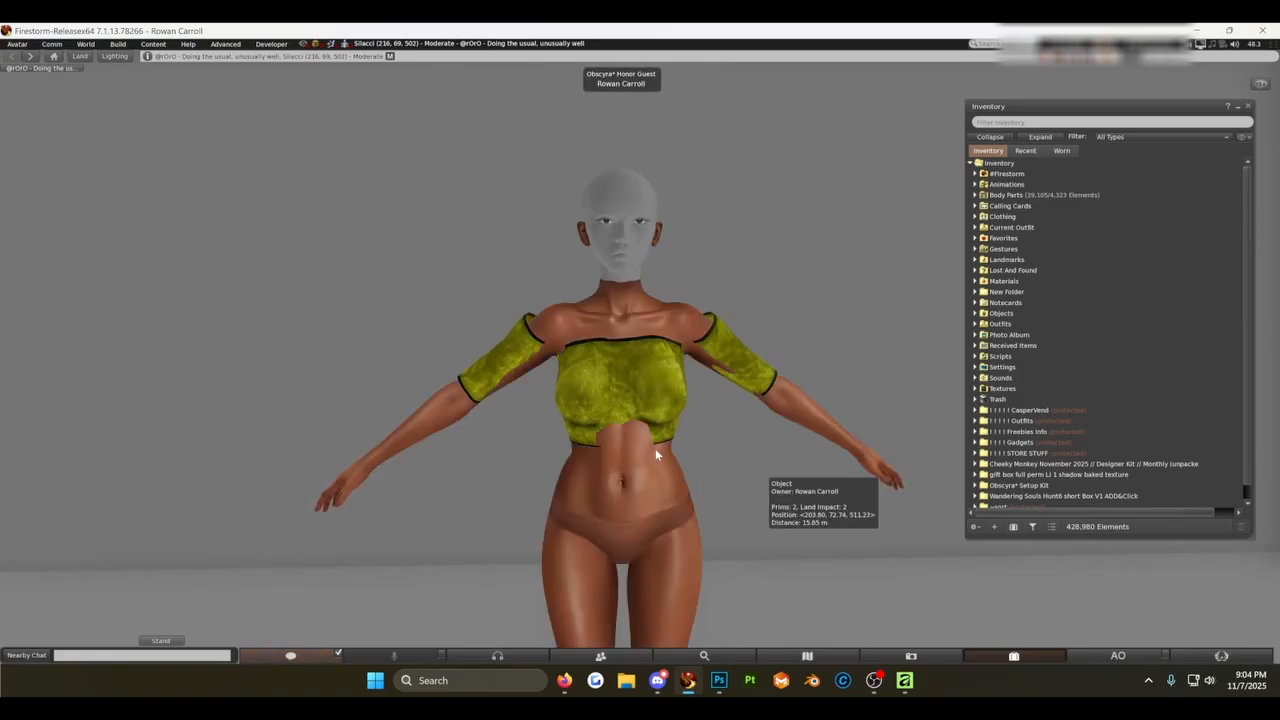
pyautogui.scroll(3, 618, 440)
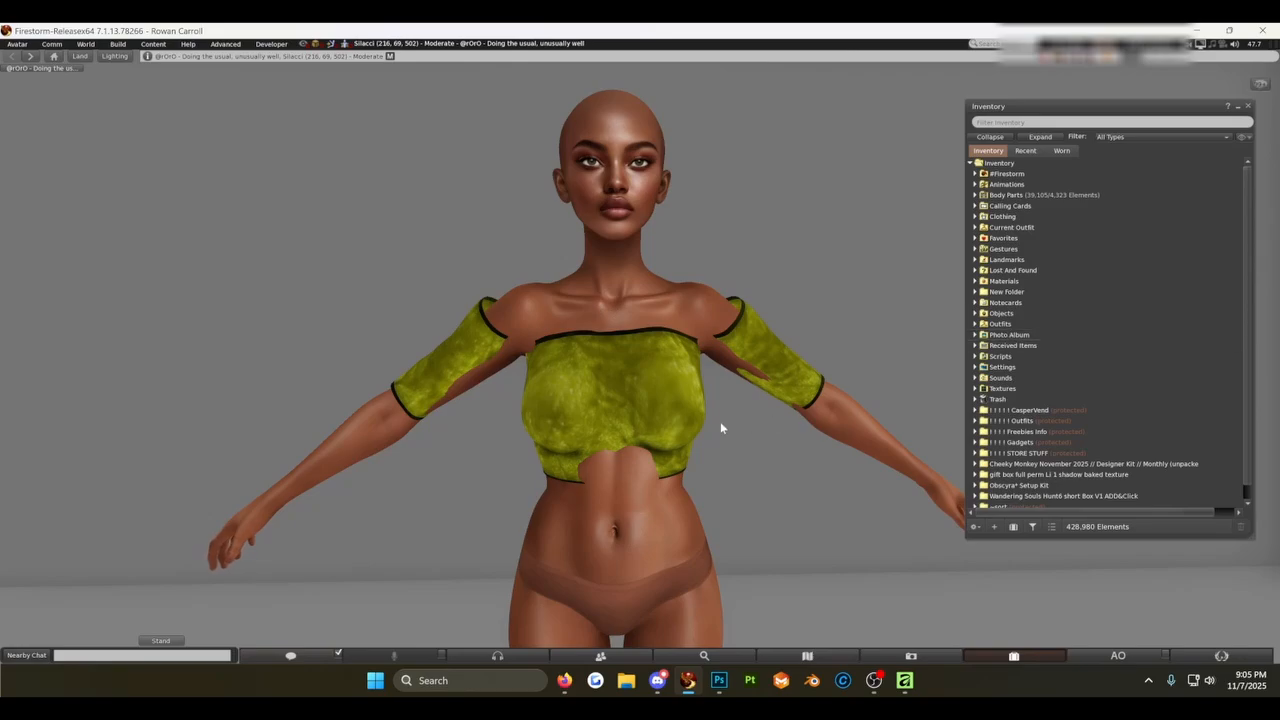
pyautogui.scroll(-2, 720, 421)
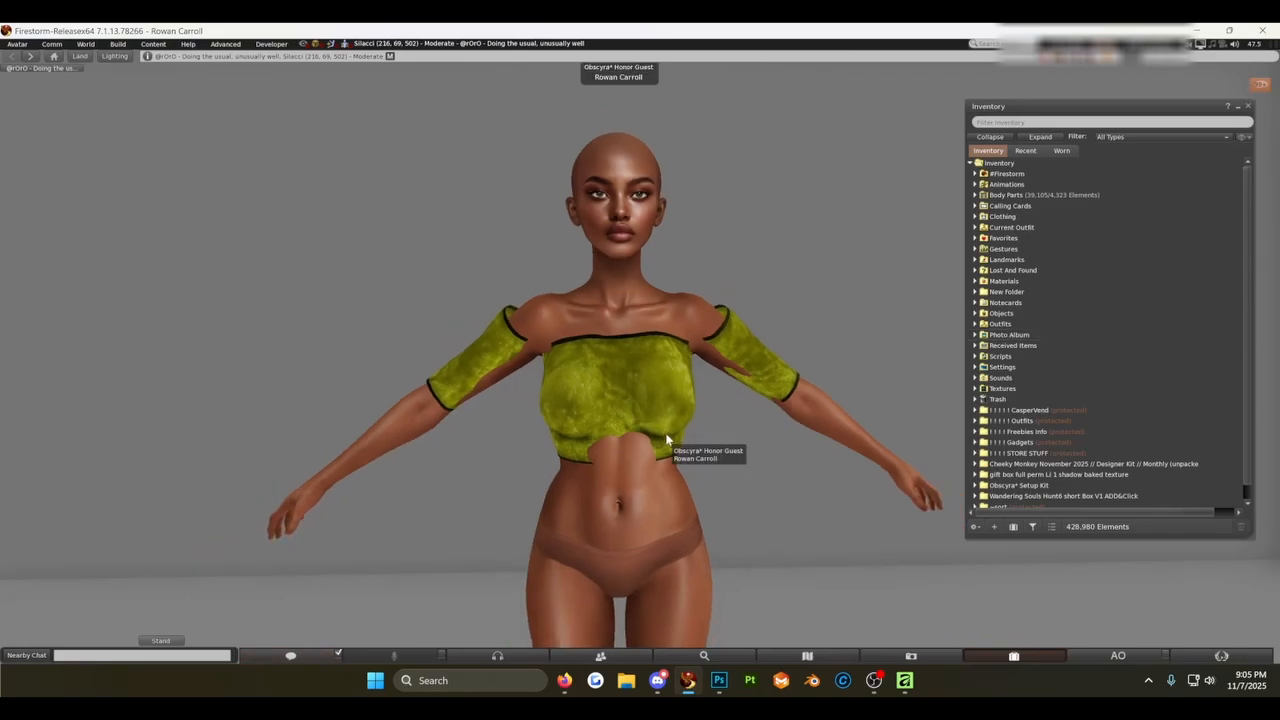
pyautogui.scroll(2, 650, 505)
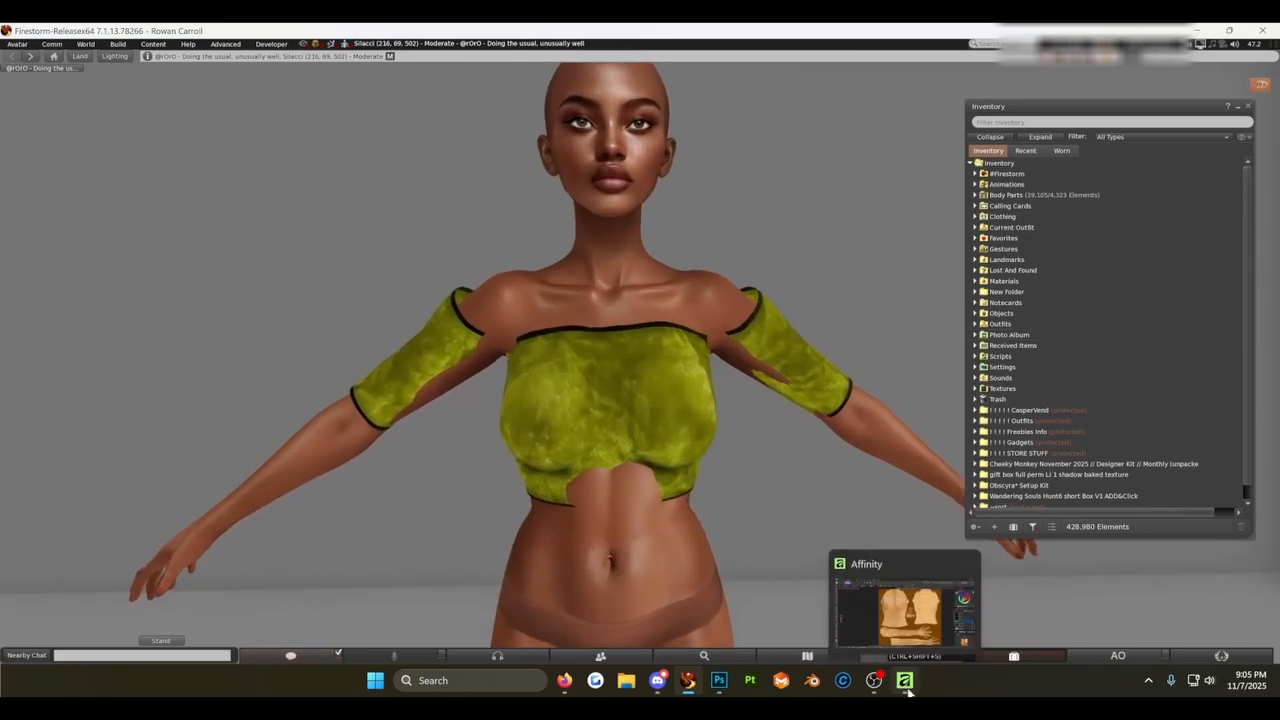
# - Switch to Affinity, close the erased outline around the front bust and erase a matching band outline on the back torso
pyautogui.click(906, 684)
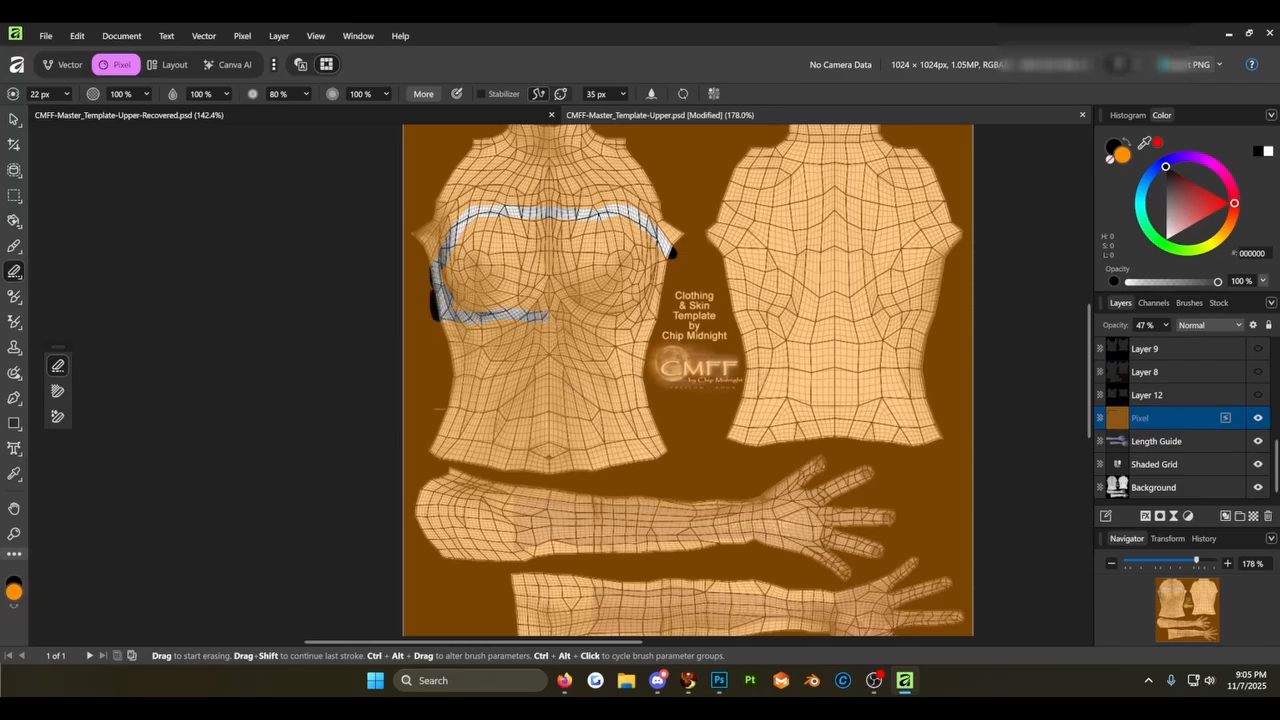
pyautogui.moveTo(656, 312); pyautogui.dragTo(667, 258)
pyautogui.moveTo(722, 250)
pyautogui.mouseDown()
pyautogui.moveTo(750, 237)
pyautogui.moveTo(956, 236)
pyautogui.mouseUp()
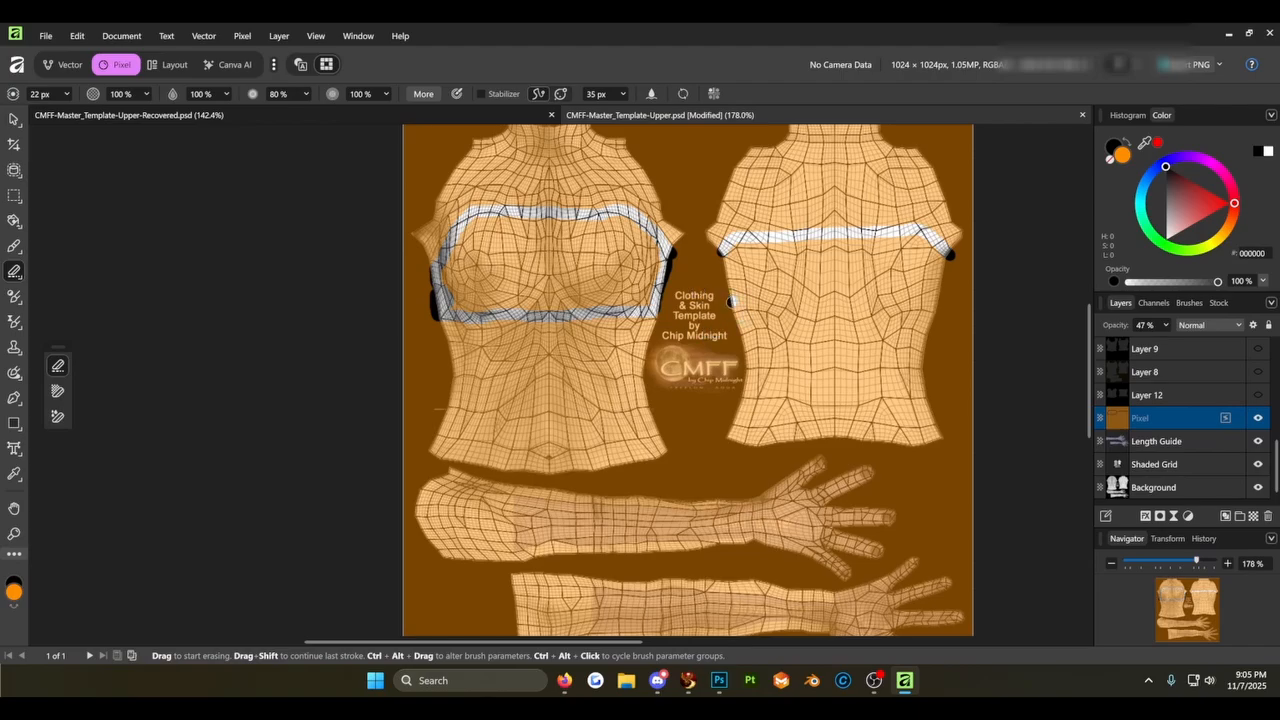
pyautogui.moveTo(731, 302)
pyautogui.mouseDown()
pyautogui.moveTo(937, 303)
pyautogui.moveTo(942, 268)
pyautogui.mouseUp()
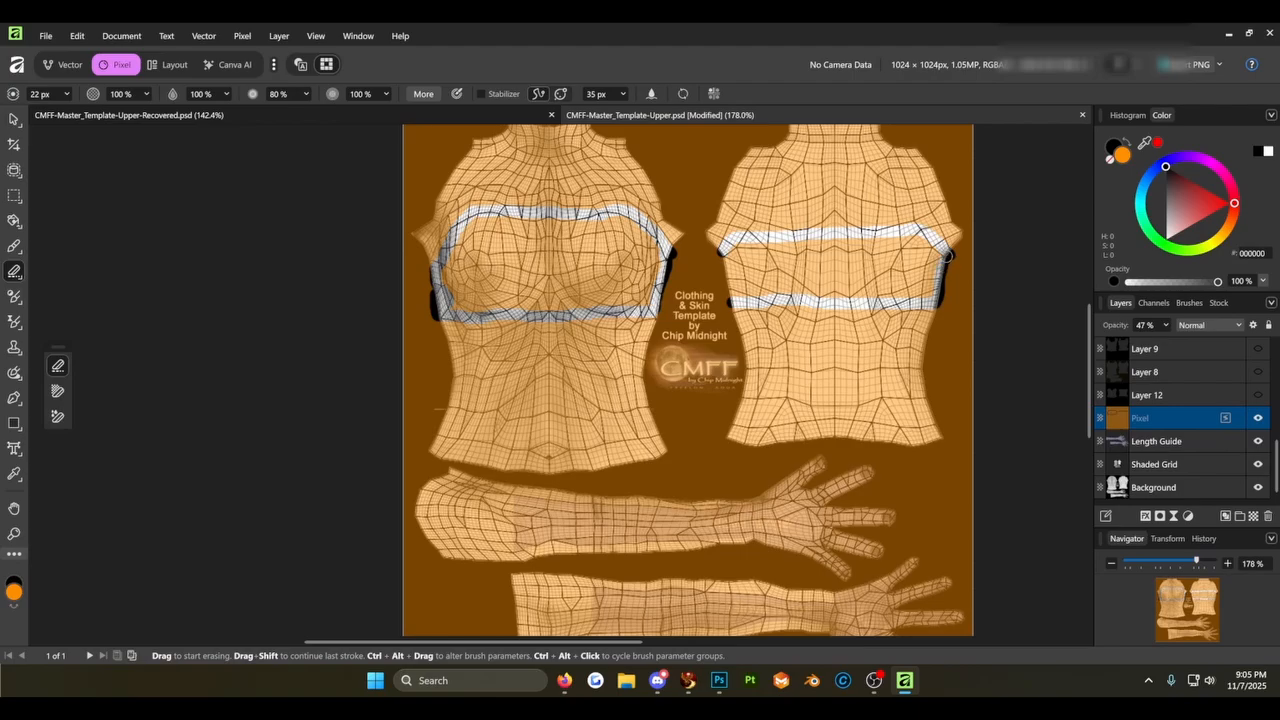
pyautogui.moveTo(719, 254); pyautogui.dragTo(732, 296)
# - Switch to Firestorm and examine the top's side, underarm and sleeve from an angled close-up view
pyautogui.click(688, 682)
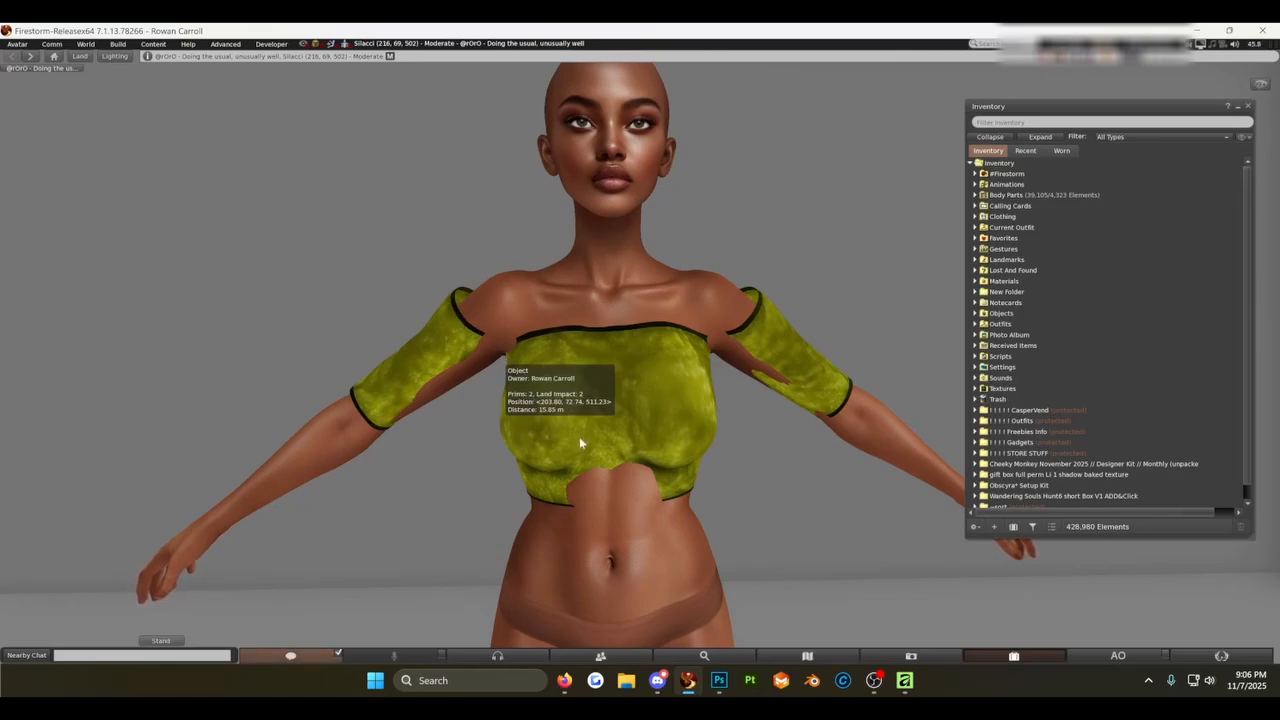
pyautogui.moveTo(525, 406); pyautogui.dragTo(570, 390)
pyautogui.scroll(3, 639, 349)
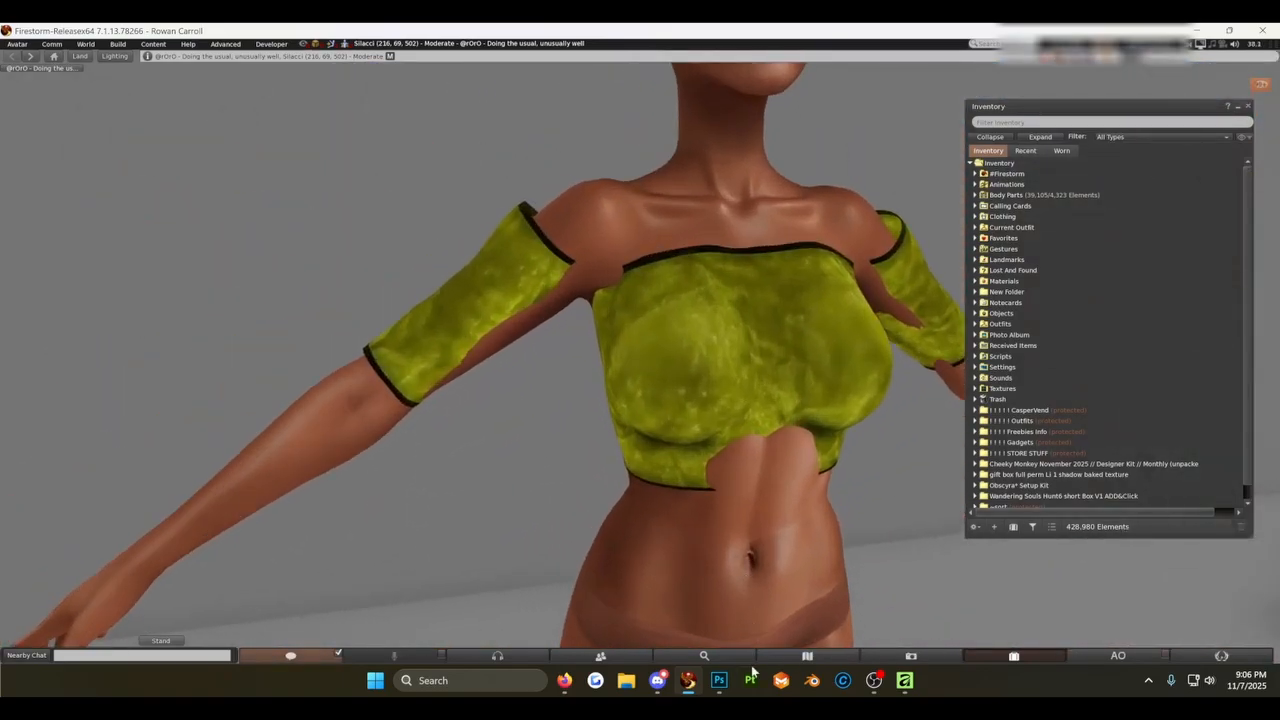
pyautogui.click(716, 686)
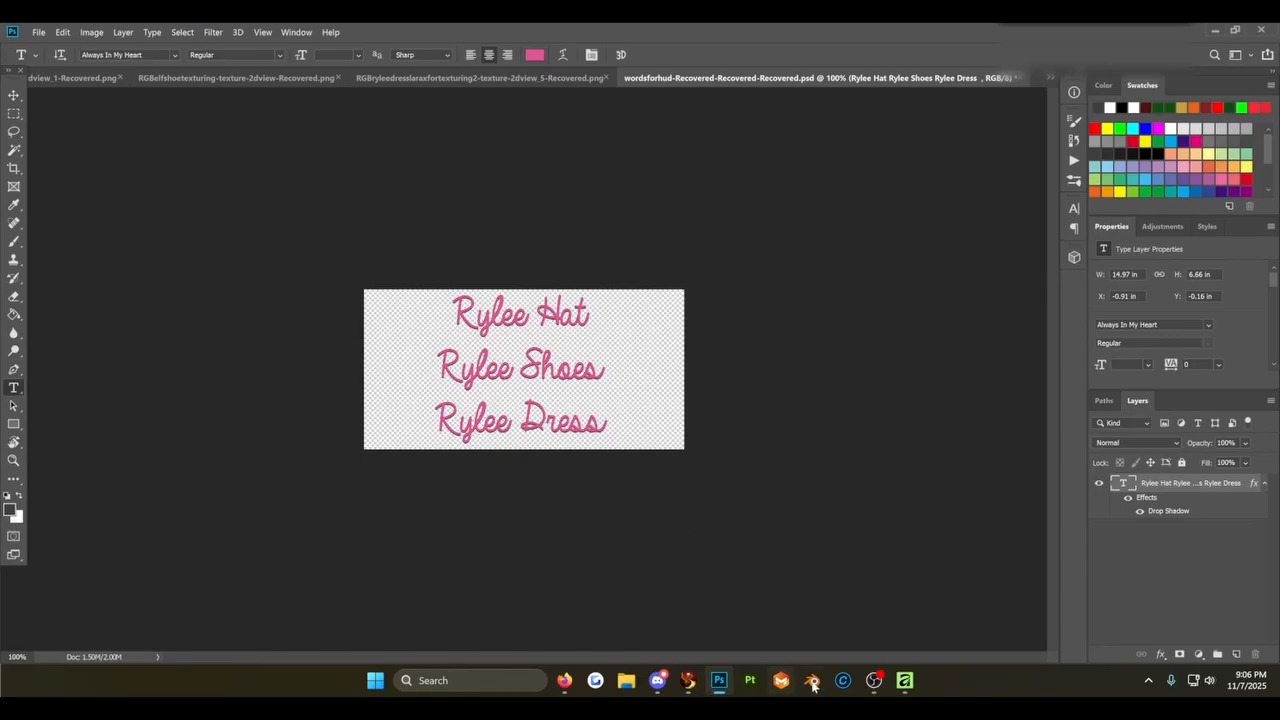
# - Switch to Affinity and erase the underarm corners of the front and back torso so the chest band reaches the edges
pyautogui.click(905, 681)
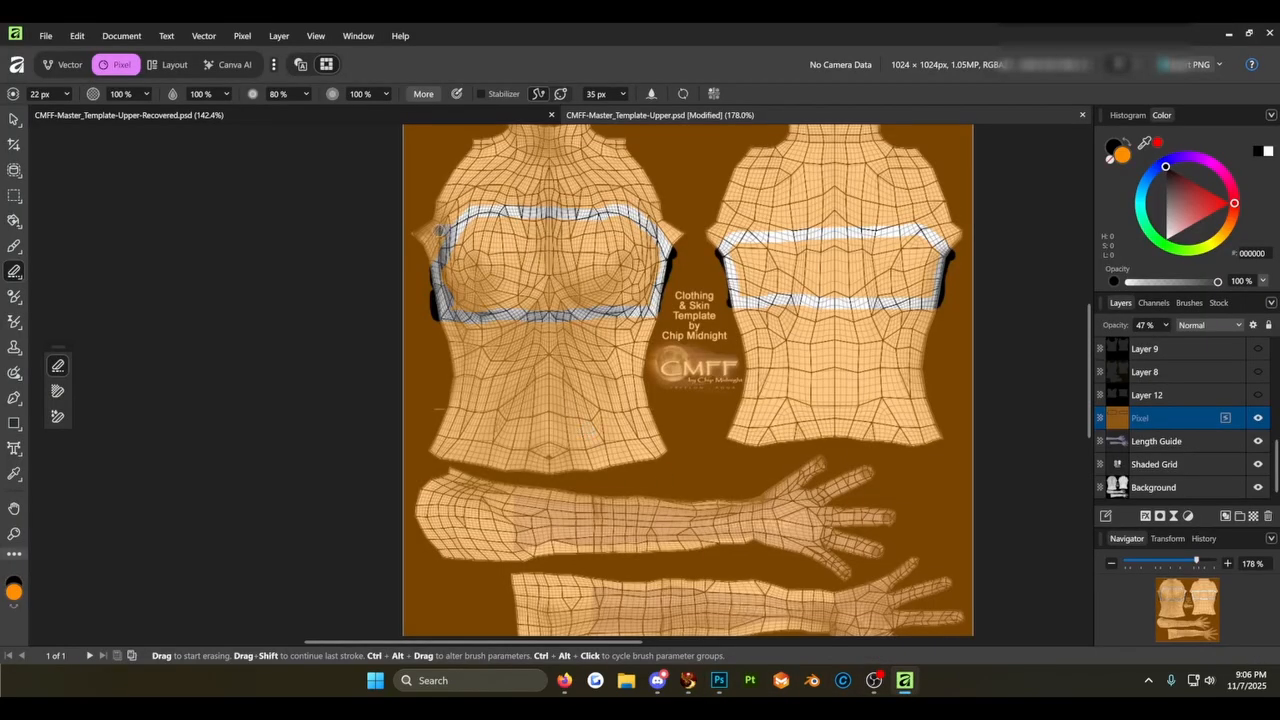
pyautogui.moveTo(438, 230)
pyautogui.mouseDown()
pyautogui.moveTo(424, 231)
pyautogui.moveTo(440, 262)
pyautogui.mouseUp()
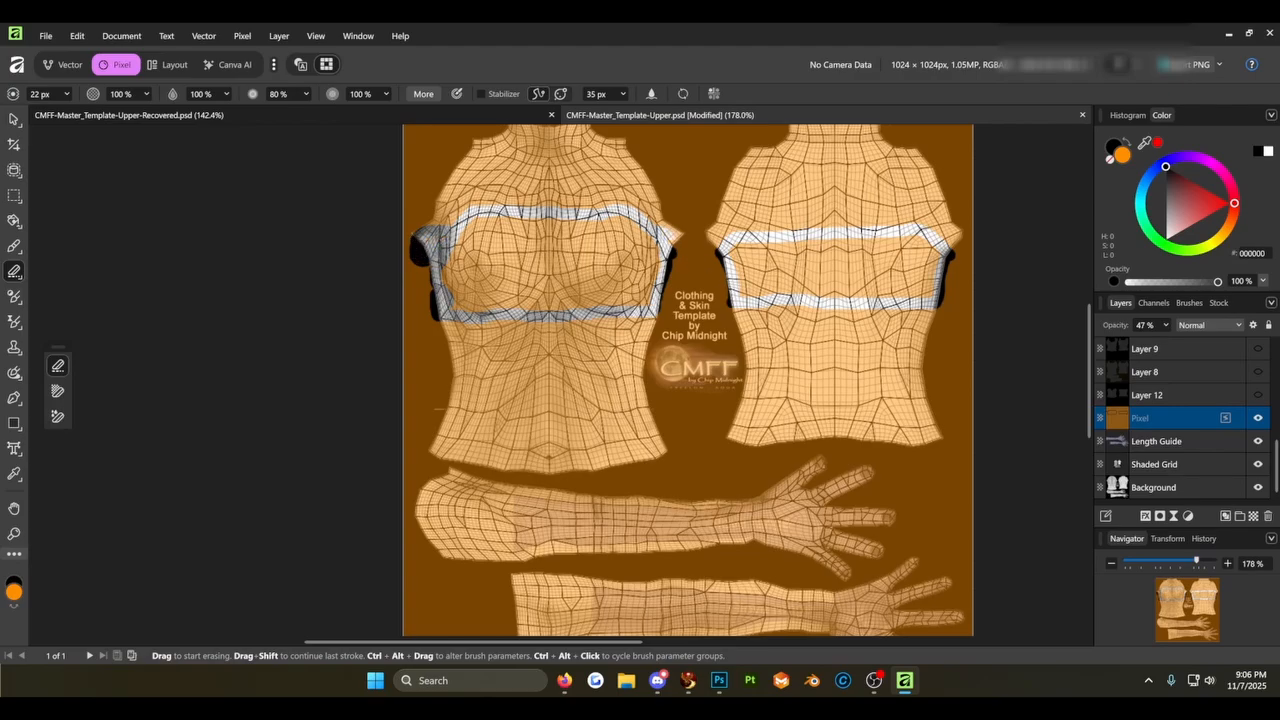
pyautogui.moveTo(678, 234)
pyautogui.mouseDown()
pyautogui.moveTo(676, 262)
pyautogui.moveTo(705, 258)
pyautogui.moveTo(712, 238)
pyautogui.mouseUp()
pyautogui.moveTo(952, 251); pyautogui.dragTo(944, 284)
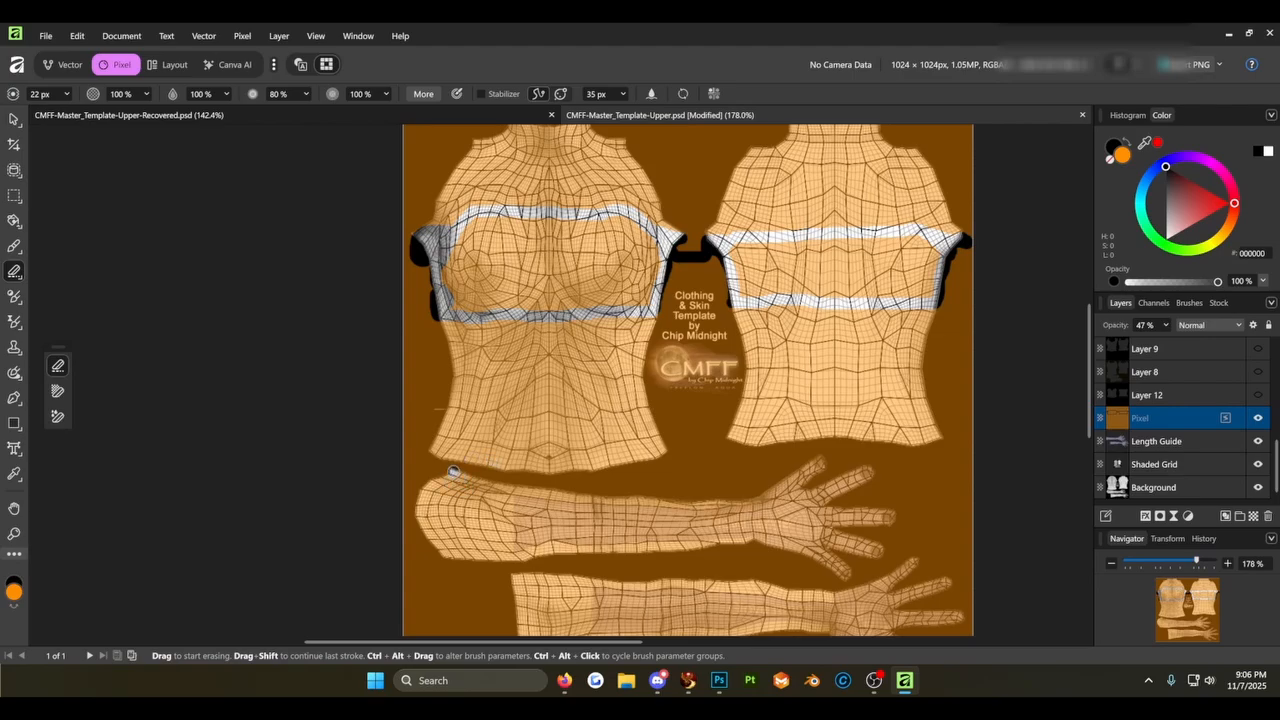
# - Erase a closed sleeve outline on the upper-arm section of the first arm, then compare it with the avatar's sleeve in Firestorm
pyautogui.moveTo(480, 478); pyautogui.dragTo(476, 483)
pyautogui.click(483, 565)
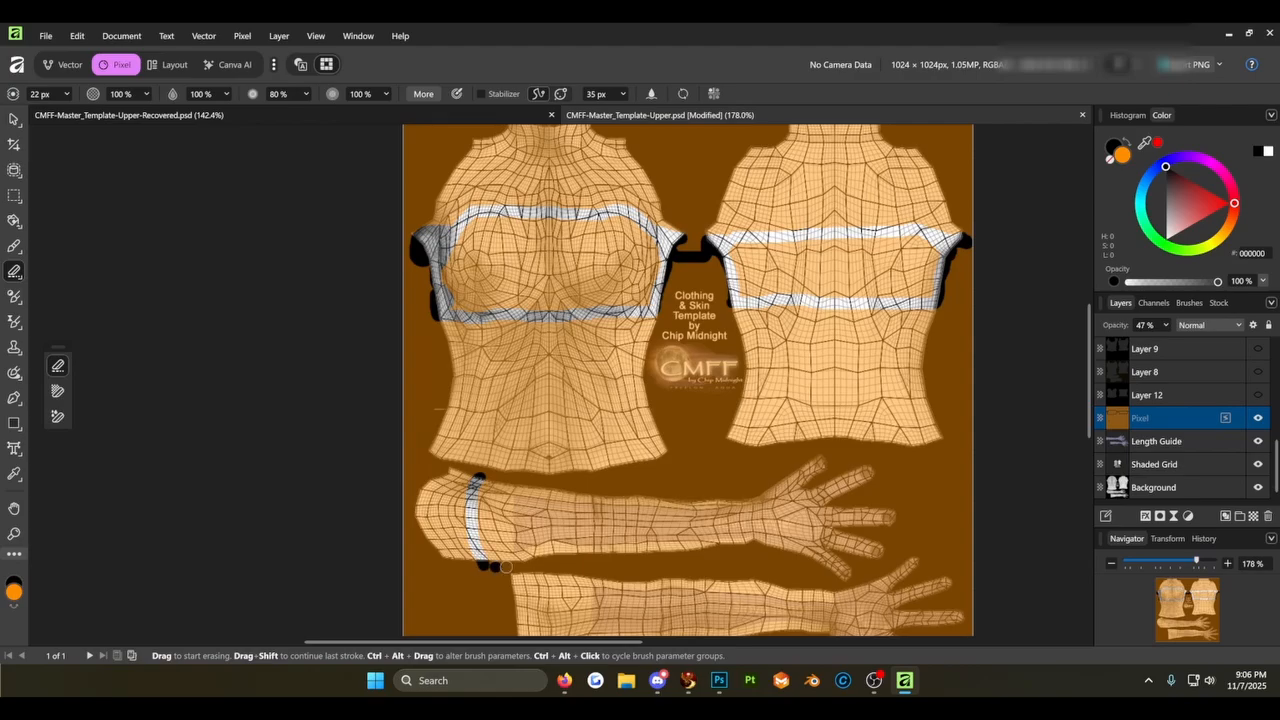
pyautogui.moveTo(545, 505)
pyautogui.mouseDown()
pyautogui.moveTo(546, 556)
pyautogui.moveTo(481, 564)
pyautogui.mouseUp()
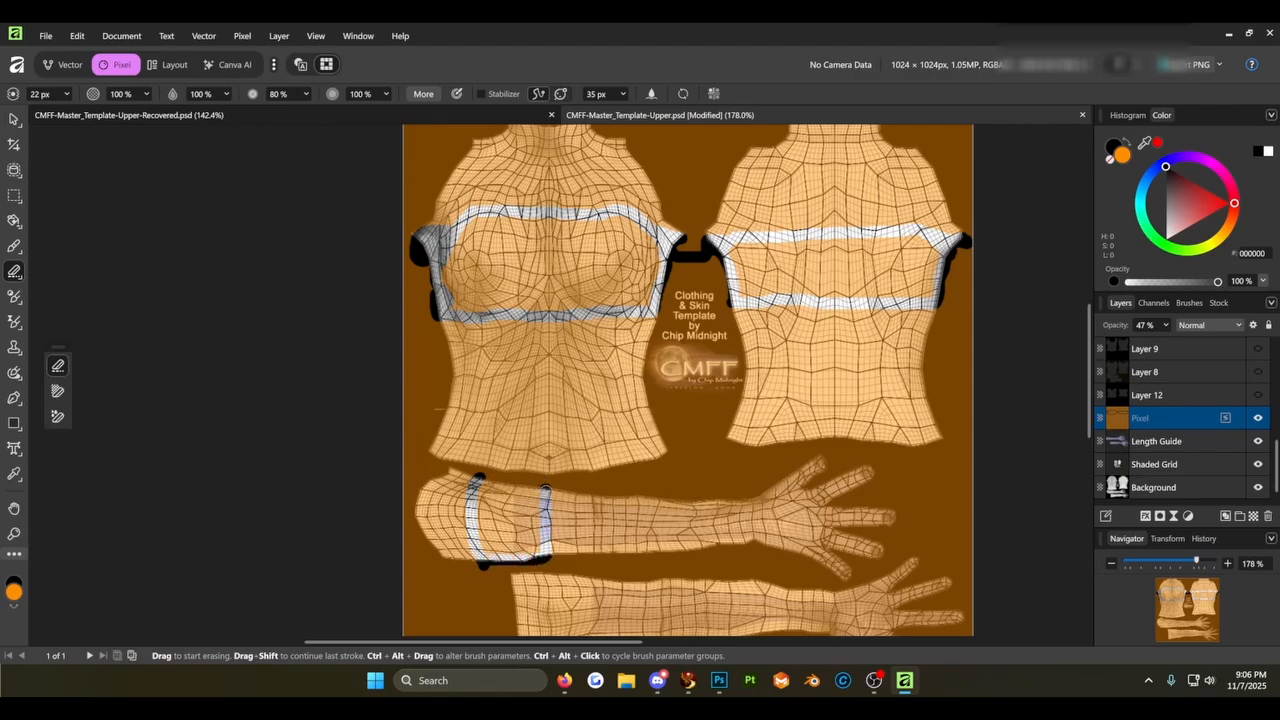
pyautogui.moveTo(545, 489); pyautogui.dragTo(485, 480)
pyautogui.click(688, 680)
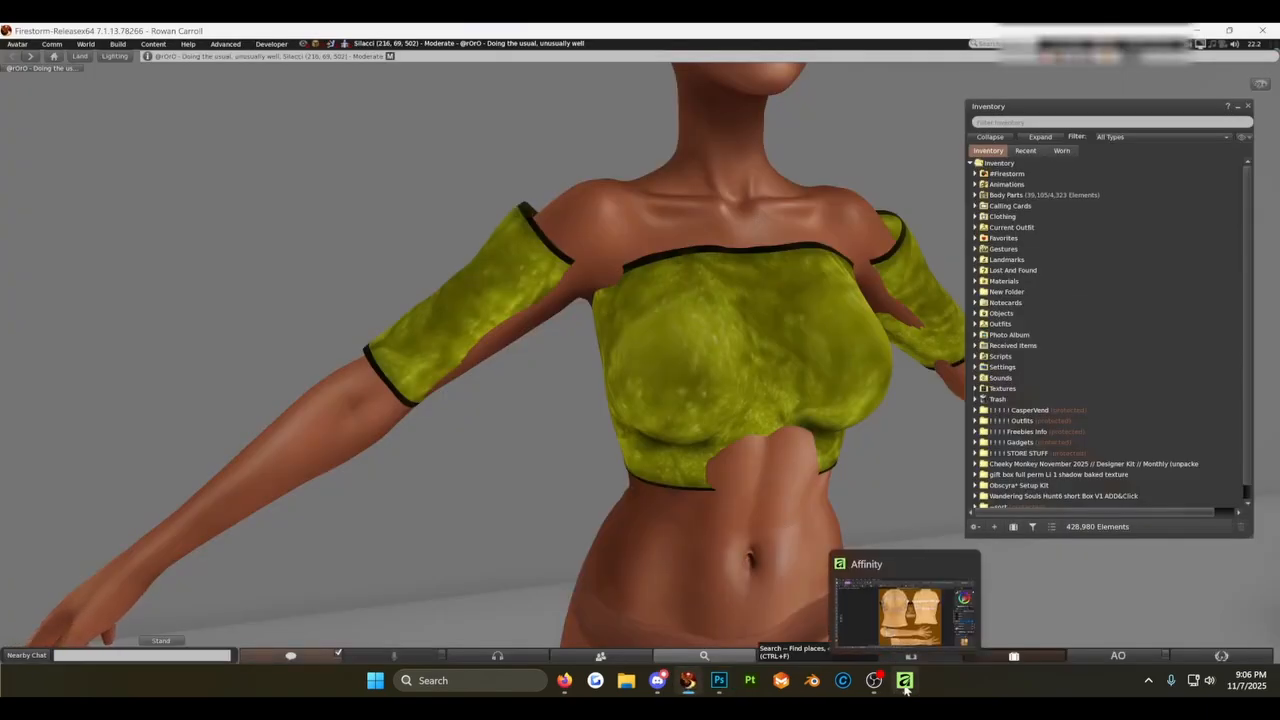
pyautogui.click(880, 600)
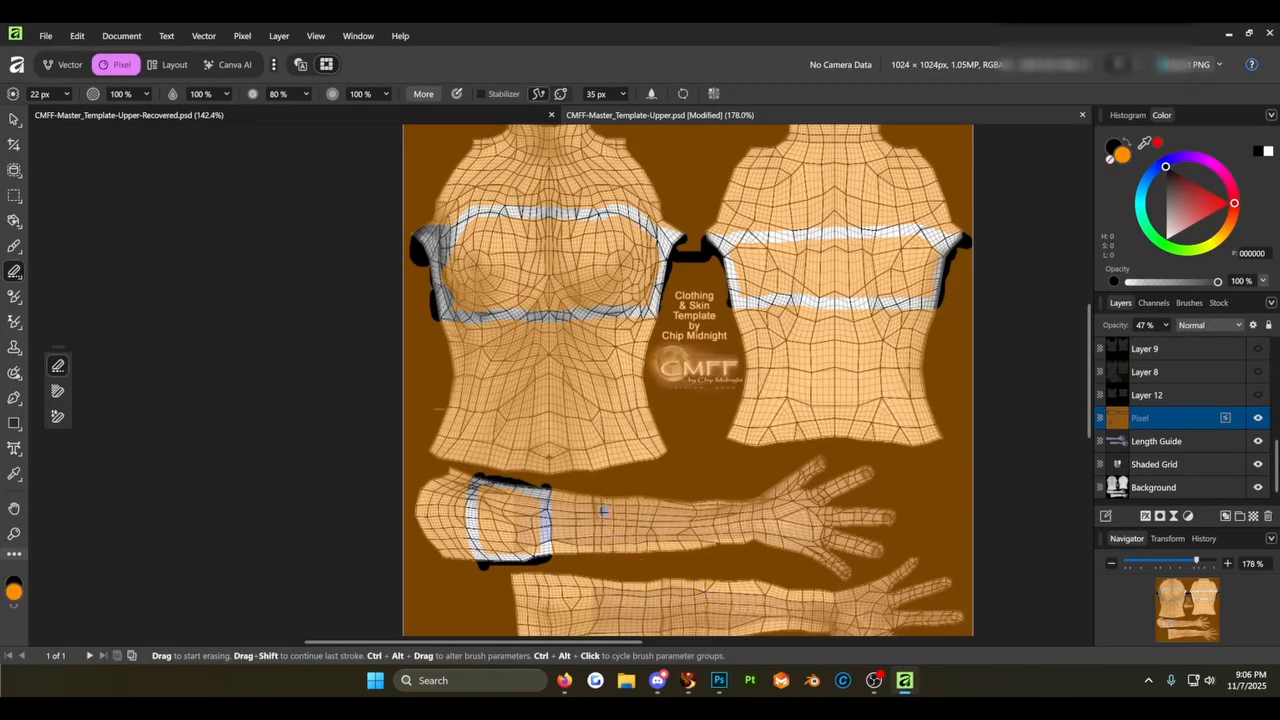
# - Examine how the mesh grid lines run along both arms and the fingers of the template
pyautogui.scroll(5, 601, 509)
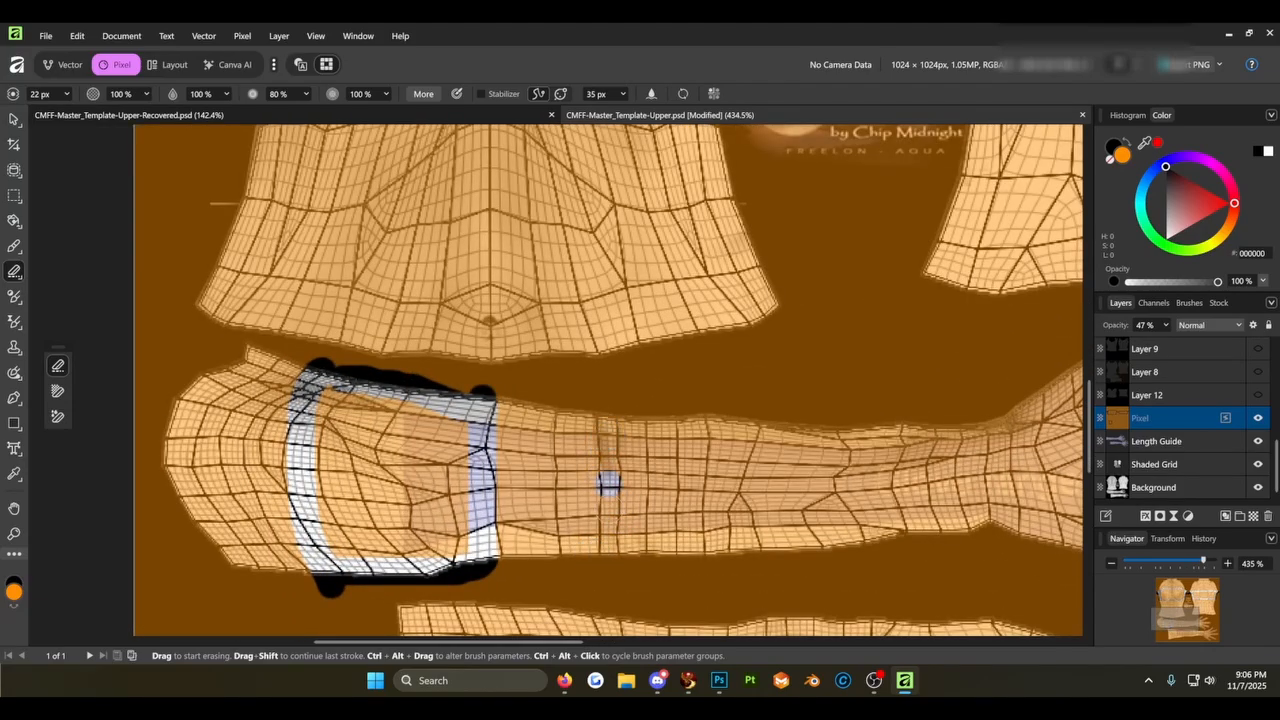
pyautogui.scroll(-3, 608, 486)
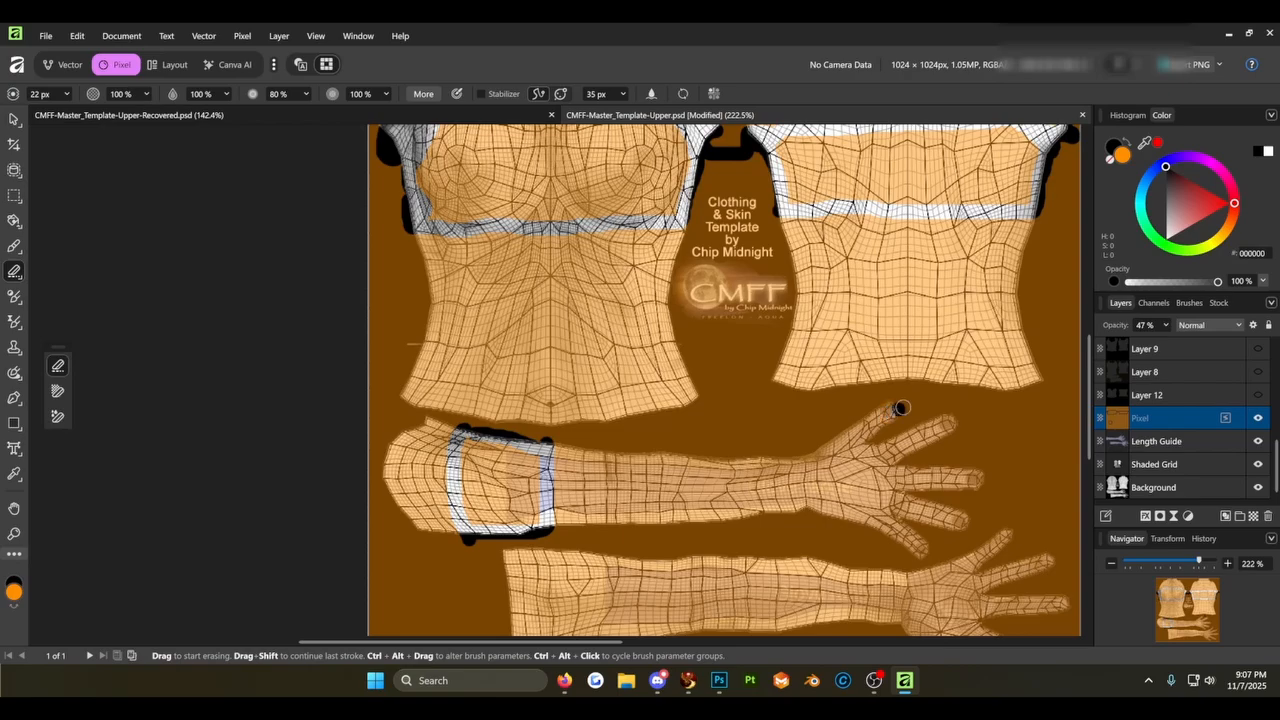
pyautogui.scroll(3, 895, 416)
pyautogui.scroll(1, 900, 419)
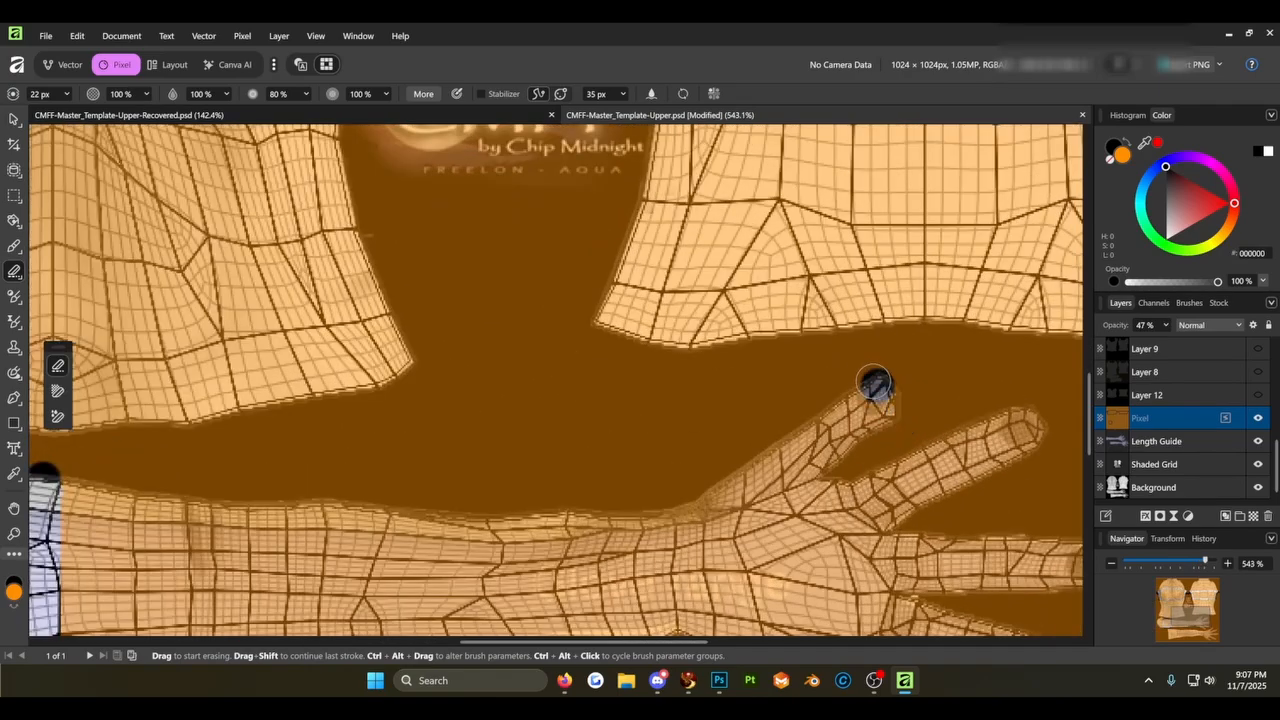
pyautogui.scroll(-1, 910, 412)
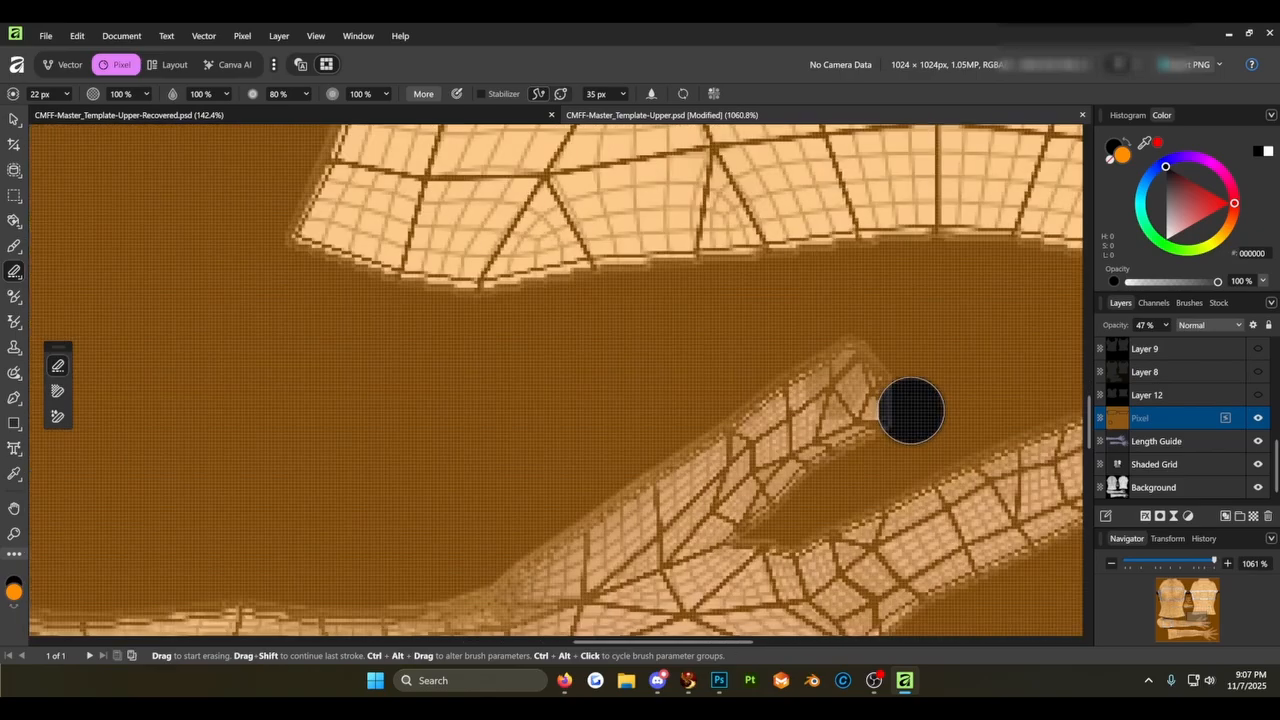
pyautogui.scroll(-2, 851, 405)
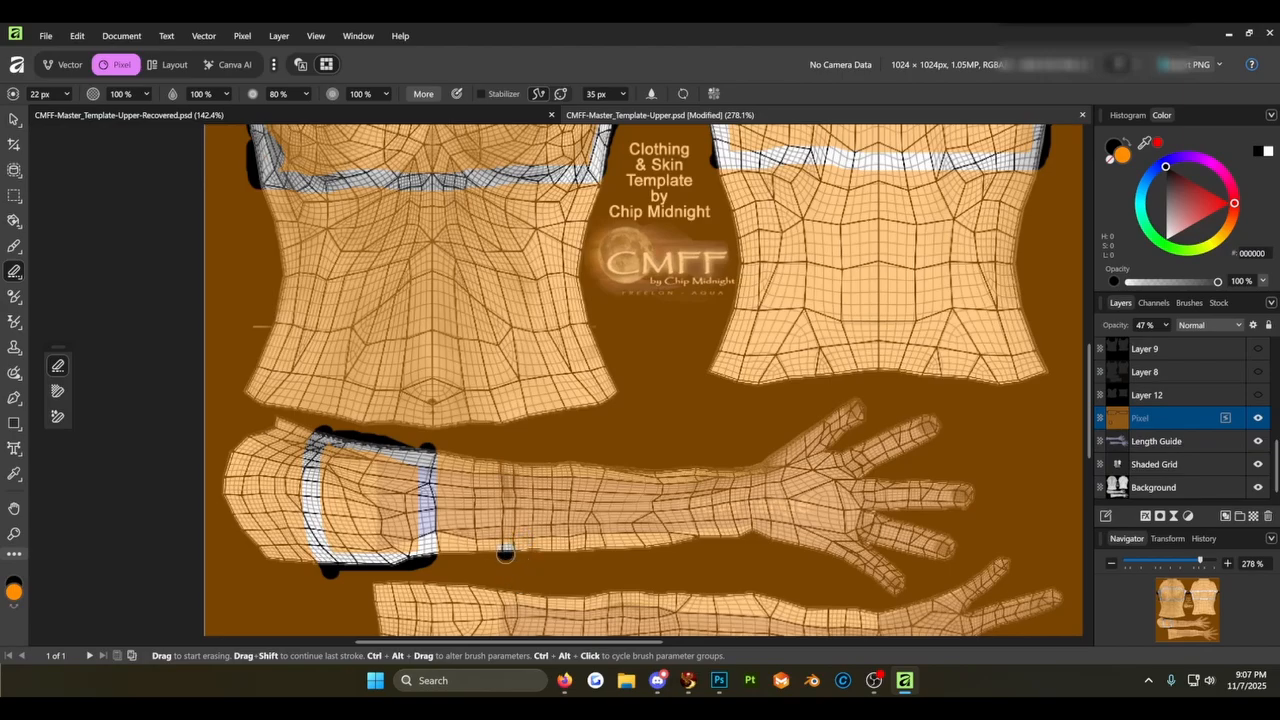
pyautogui.scroll(-5, 683, 610)
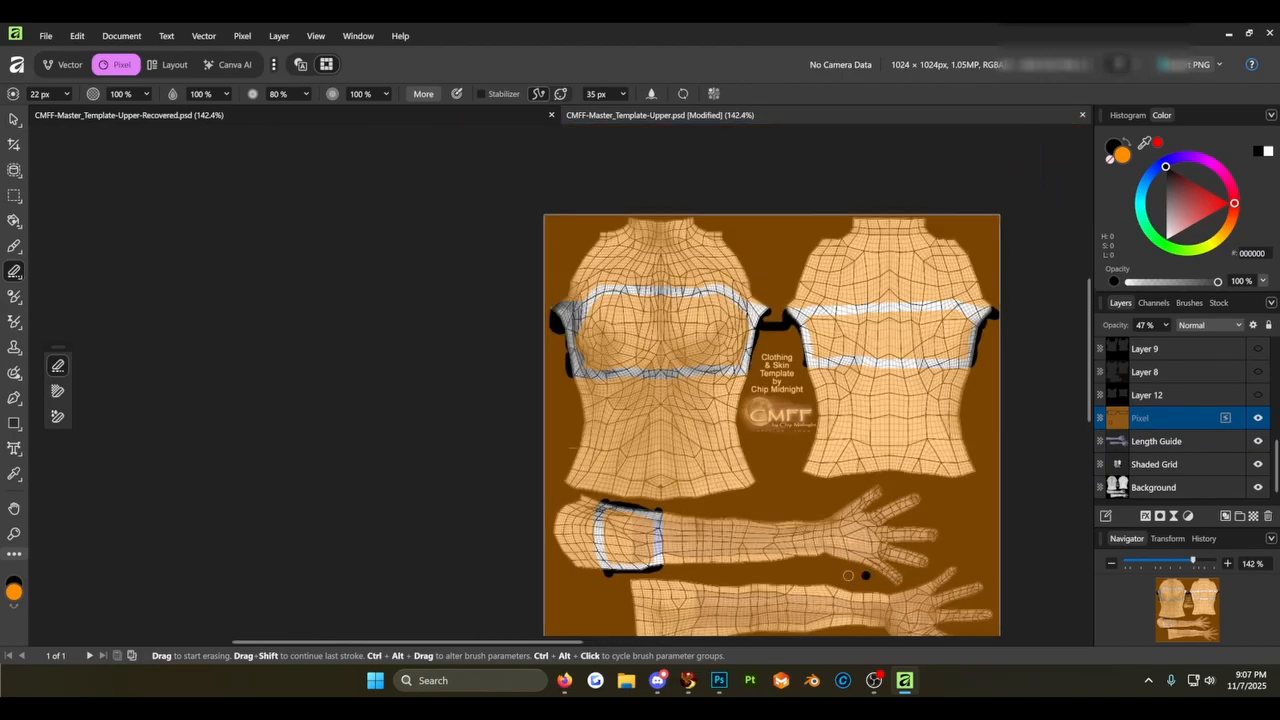
pyautogui.scroll(3, 723, 486)
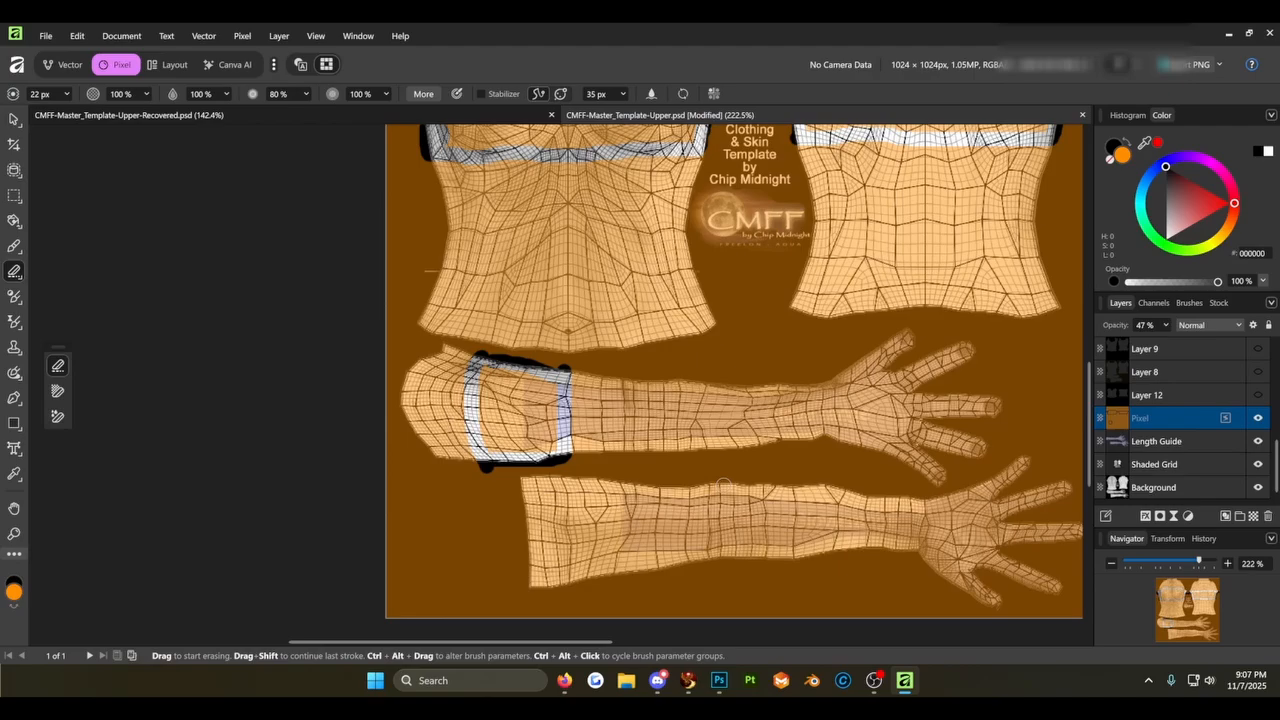
pyautogui.click(726, 490)
pyautogui.scroll(5, 735, 502)
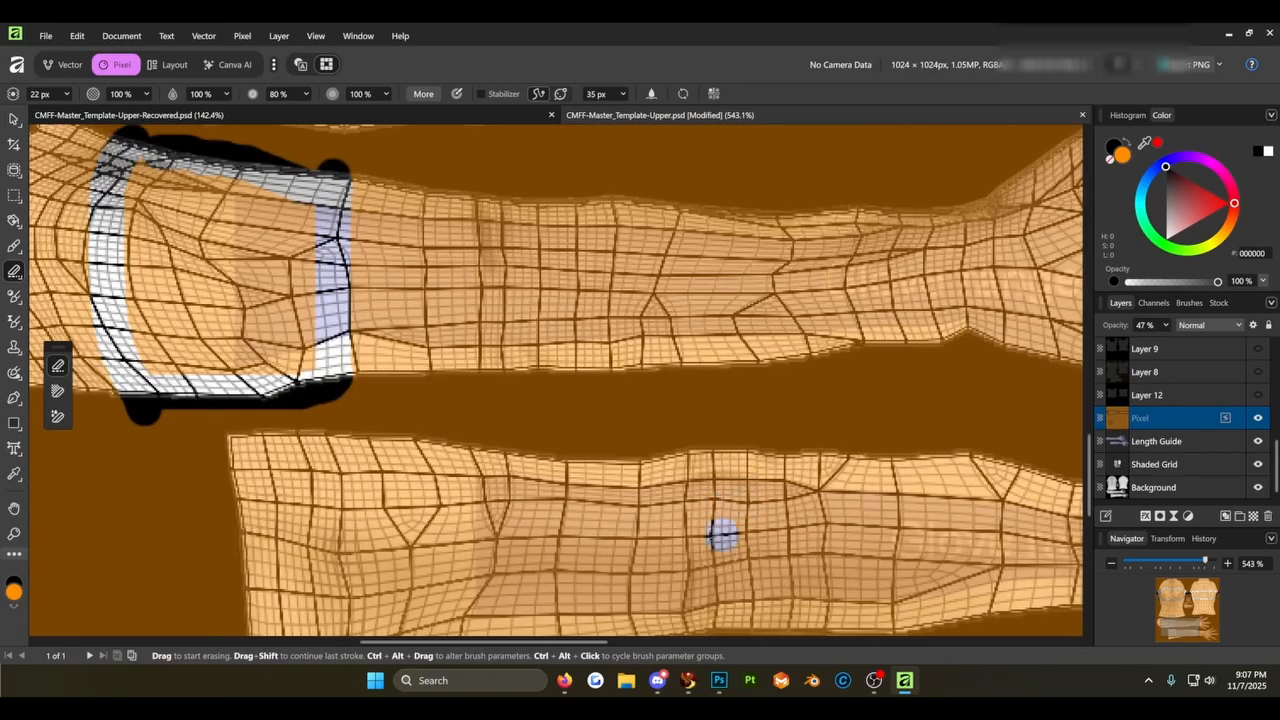
pyautogui.scroll(-2, 700, 457)
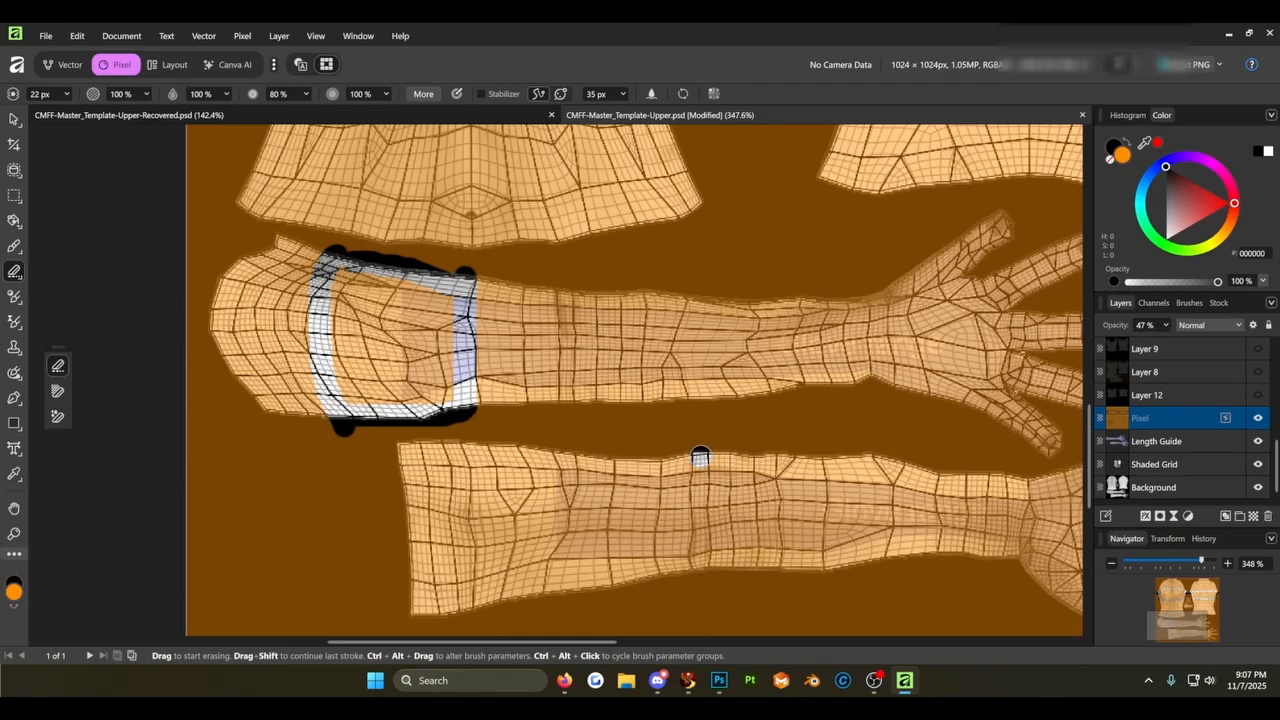
pyautogui.scroll(2, 700, 457)
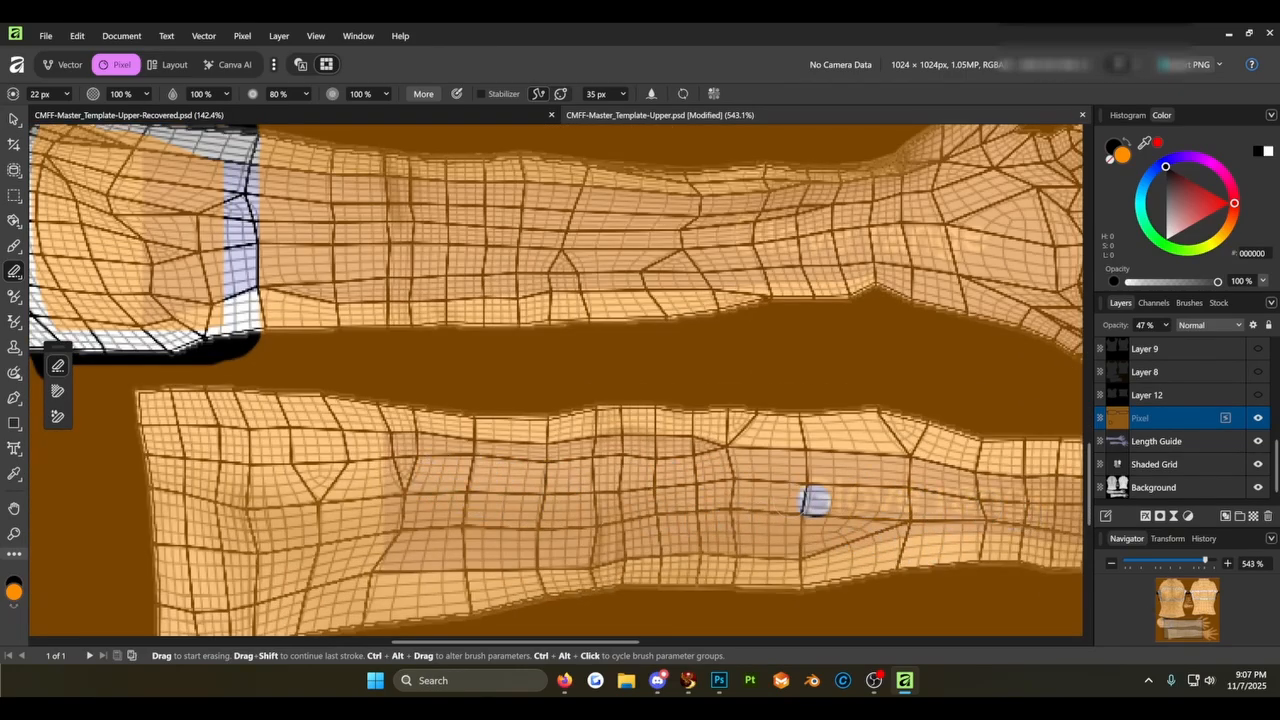
# - Erase the remaining orange inside the sleeve outline on the first arm
pyautogui.scroll(-1, 481, 485)
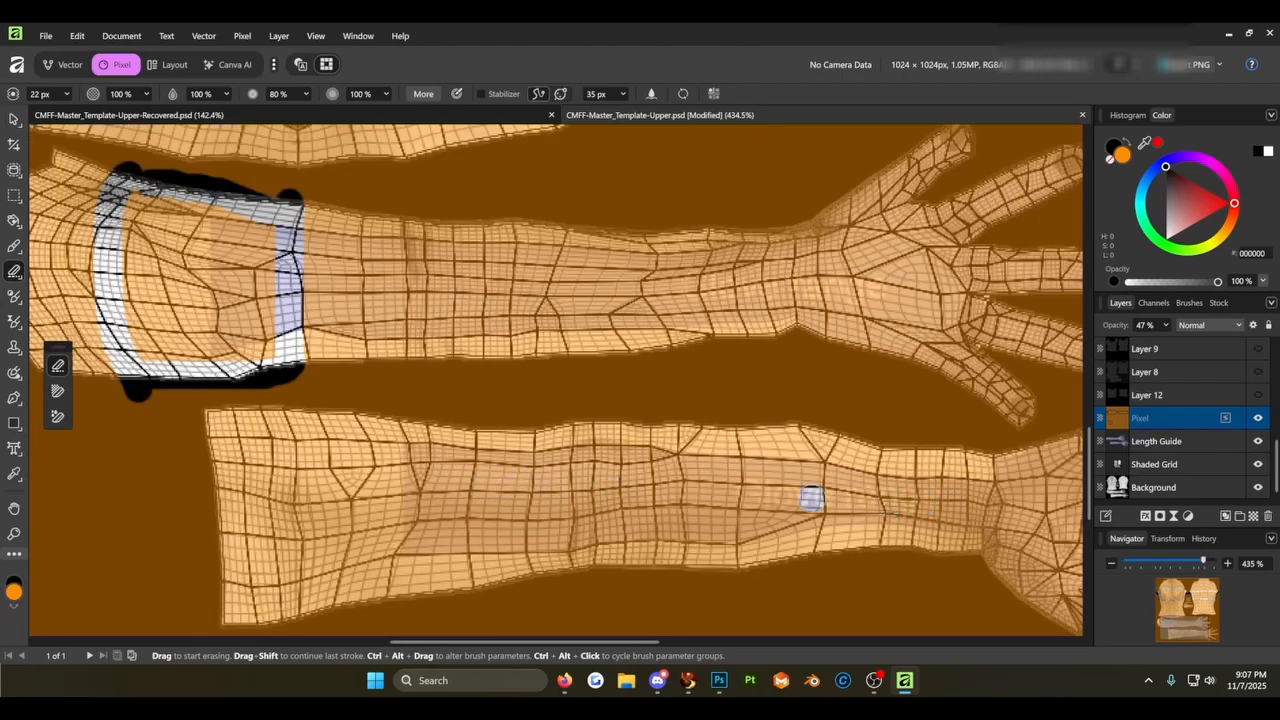
pyautogui.scroll(-2, 663, 389)
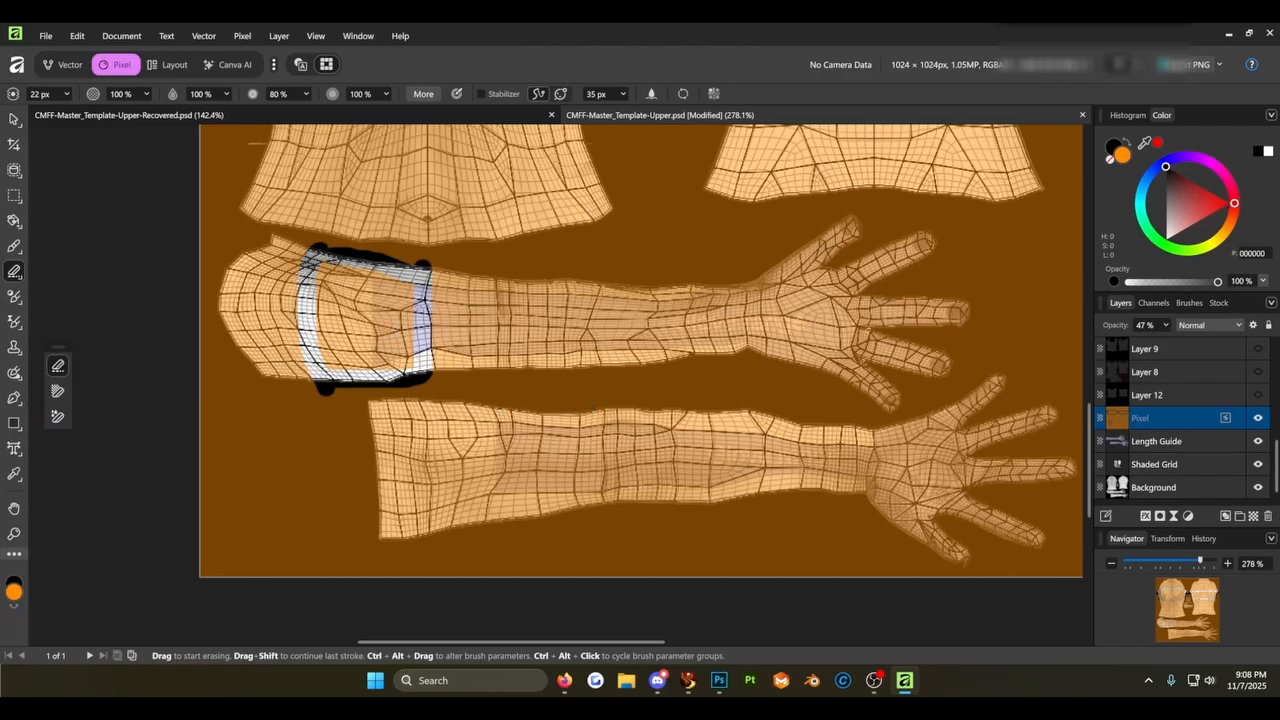
pyautogui.moveTo(400, 362)
pyautogui.mouseDown()
pyautogui.moveTo(398, 320)
pyautogui.moveTo(320, 262)
pyautogui.moveTo(330, 358)
pyautogui.moveTo(360, 368)
pyautogui.moveTo(383, 358)
pyautogui.moveTo(368, 342)
pyautogui.moveTo(386, 292)
pyautogui.moveTo(338, 280)
pyautogui.moveTo(333, 345)
pyautogui.moveTo(348, 292)
pyautogui.moveTo(378, 305)
pyautogui.moveTo(358, 308)
pyautogui.mouseUp()
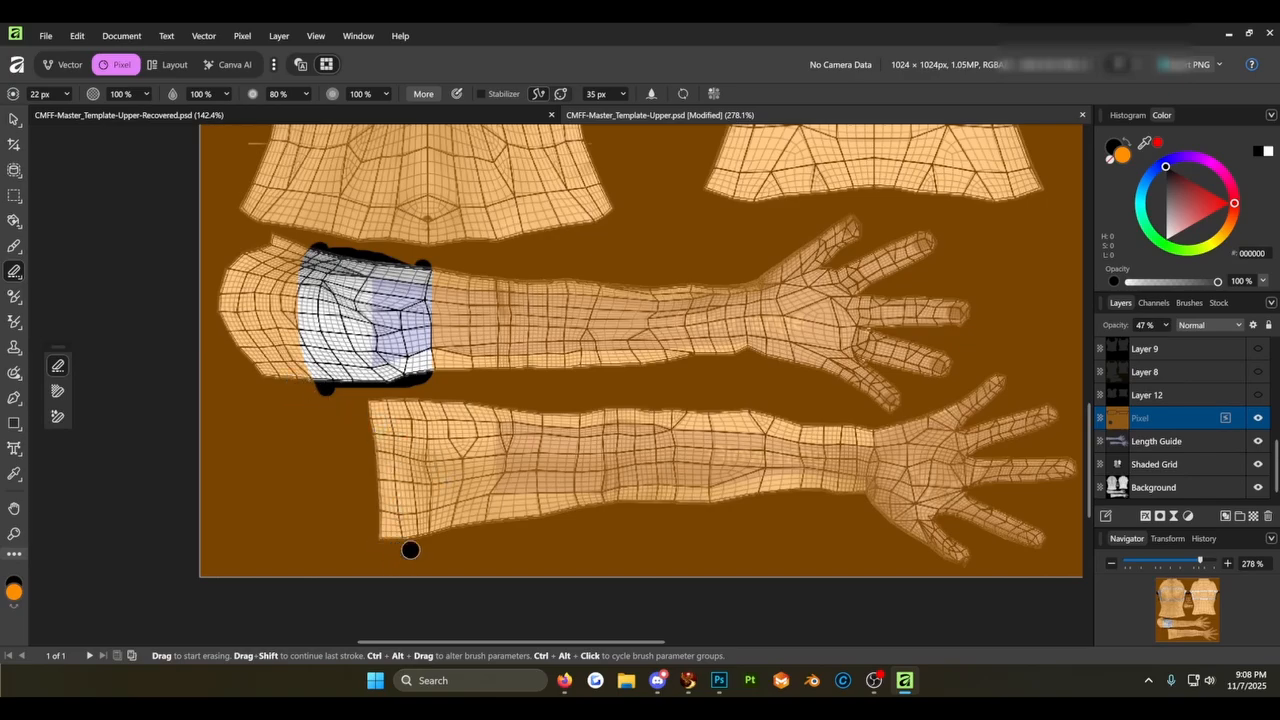
# - Erase a sleeve outline on the upper-arm section of the second arm and clear the orange inside it
pyautogui.moveTo(440, 536)
pyautogui.mouseDown()
pyautogui.moveTo(435, 434)
pyautogui.moveTo(414, 394)
pyautogui.moveTo(450, 456)
pyautogui.mouseUp()
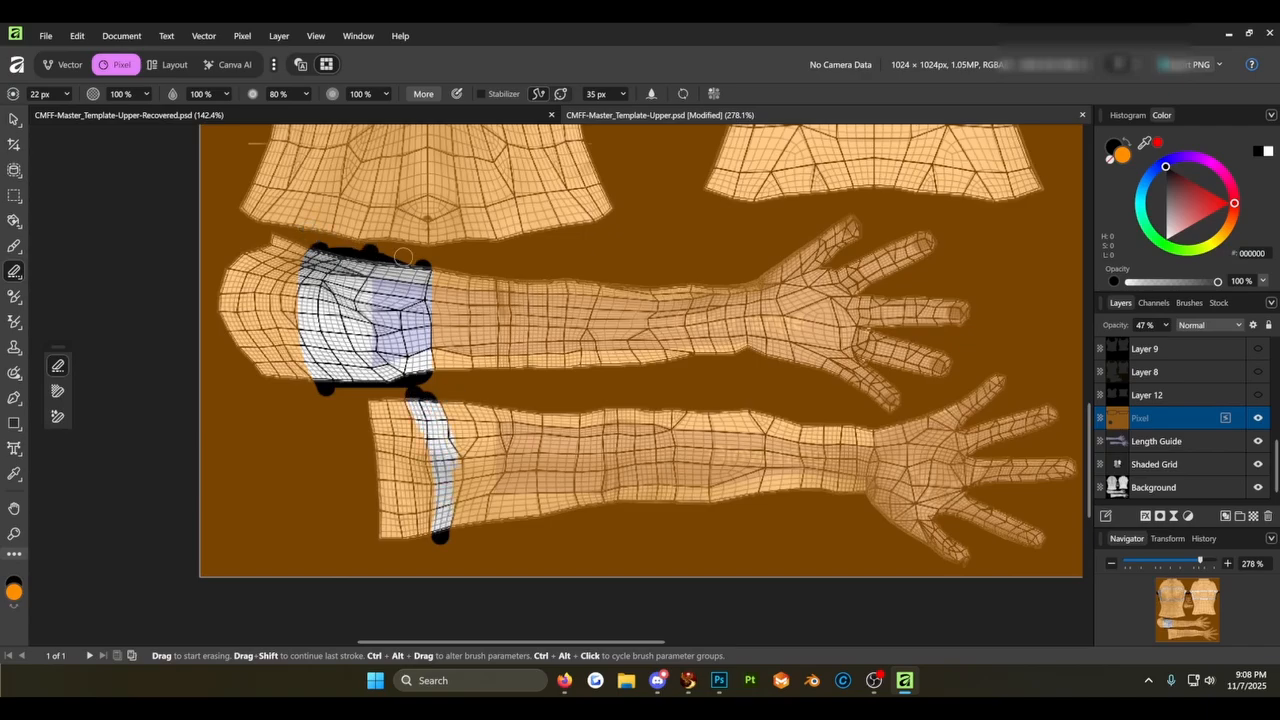
pyautogui.moveTo(429, 396)
pyautogui.mouseDown()
pyautogui.moveTo(537, 416)
pyautogui.moveTo(522, 469)
pyautogui.moveTo(532, 521)
pyautogui.moveTo(444, 530)
pyautogui.mouseUp()
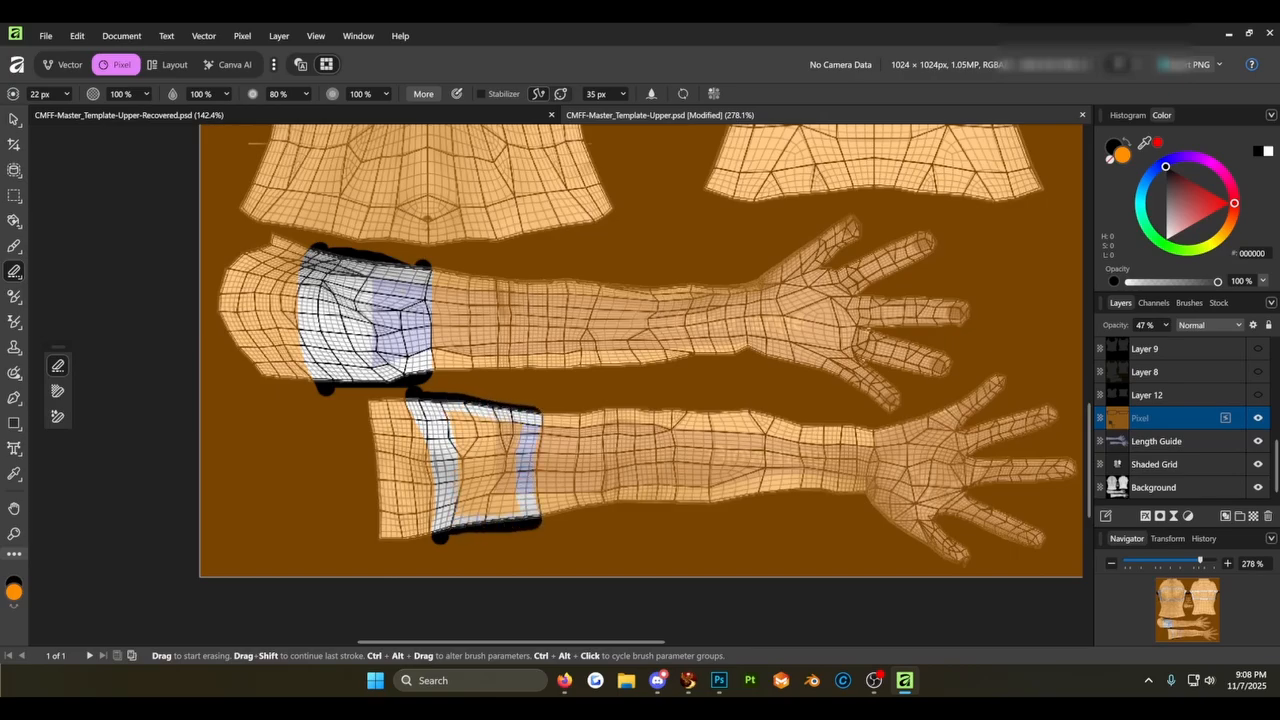
pyautogui.moveTo(449, 424)
pyautogui.mouseDown()
pyautogui.moveTo(494, 423)
pyautogui.moveTo(515, 455)
pyautogui.moveTo(516, 502)
pyautogui.moveTo(472, 509)
pyautogui.moveTo(505, 448)
pyautogui.moveTo(460, 430)
pyautogui.mouseUp()
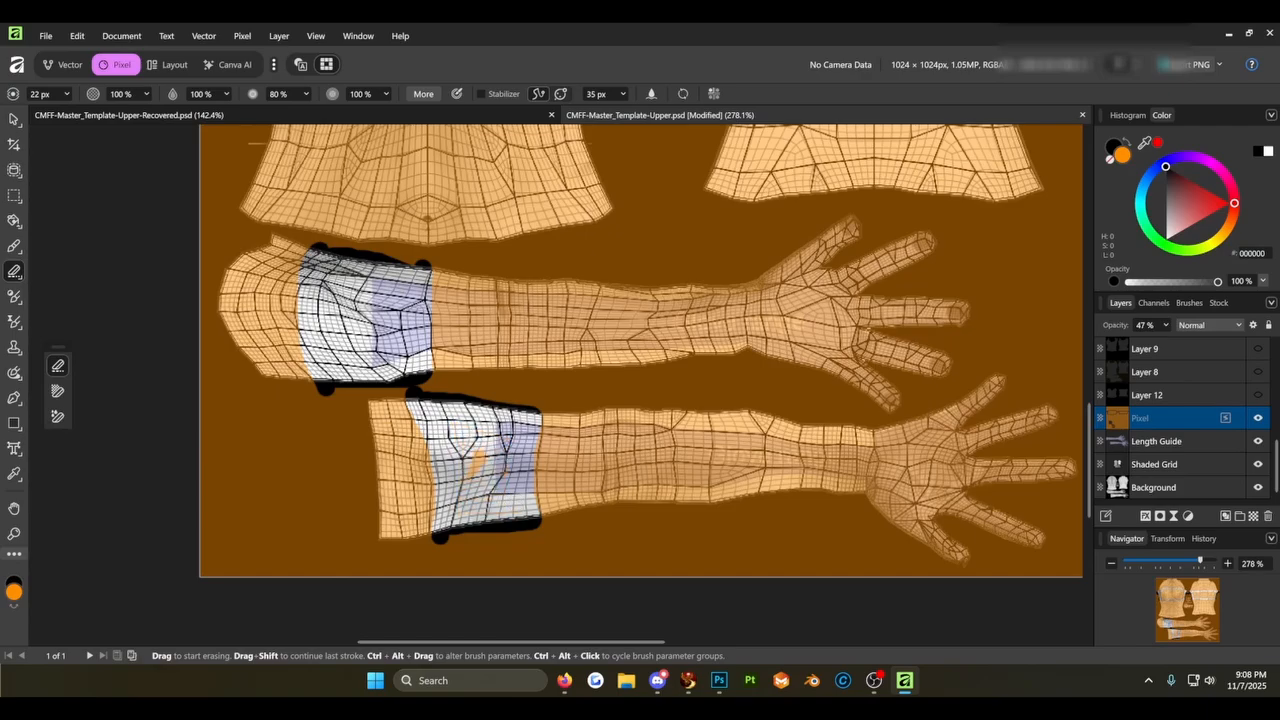
# - Hide the Length Guide, Shaded Grid and Background layers so only the orange Pixel layer is shown
pyautogui.scroll(-5, 574, 414)
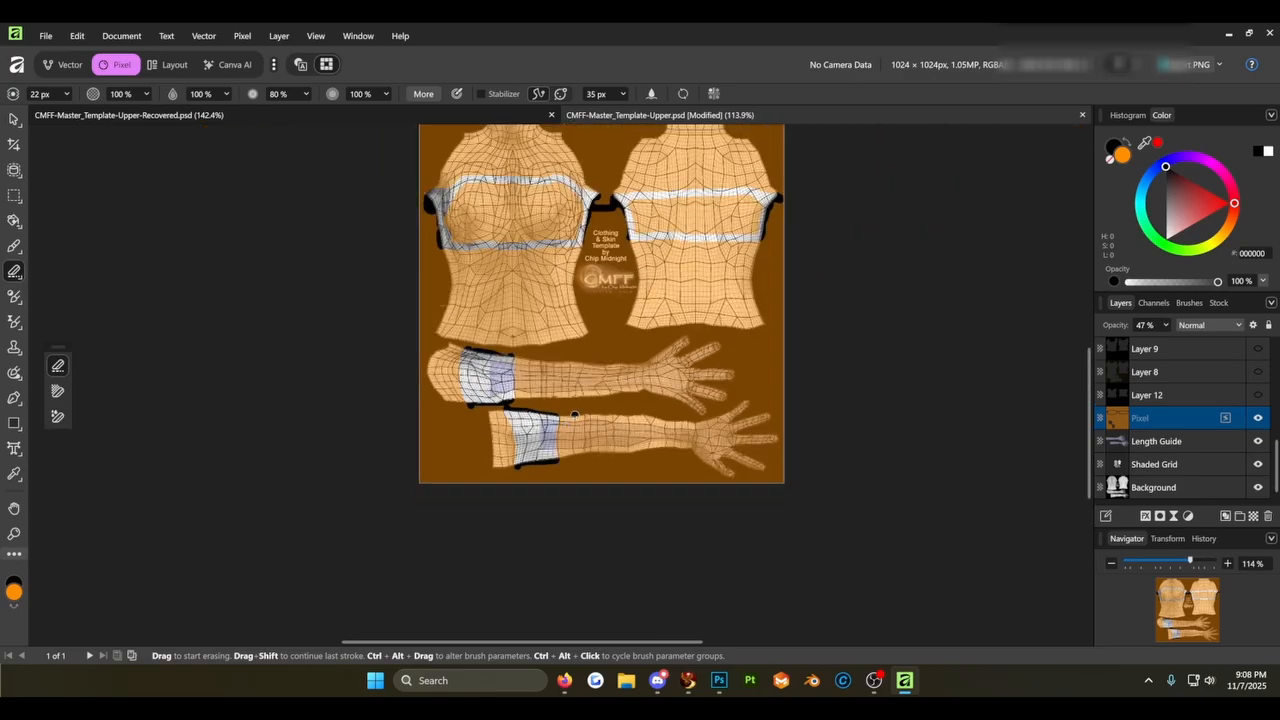
pyautogui.click(1258, 441)
pyautogui.click(1258, 464)
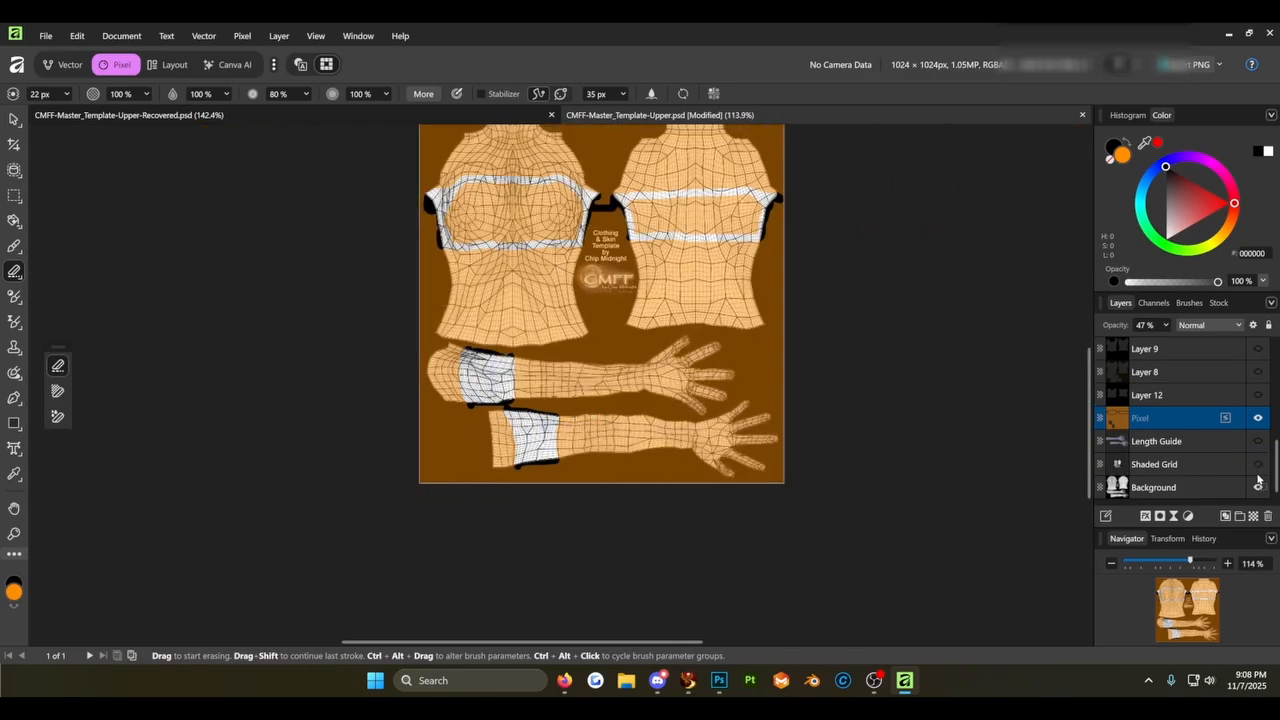
pyautogui.click(1258, 487)
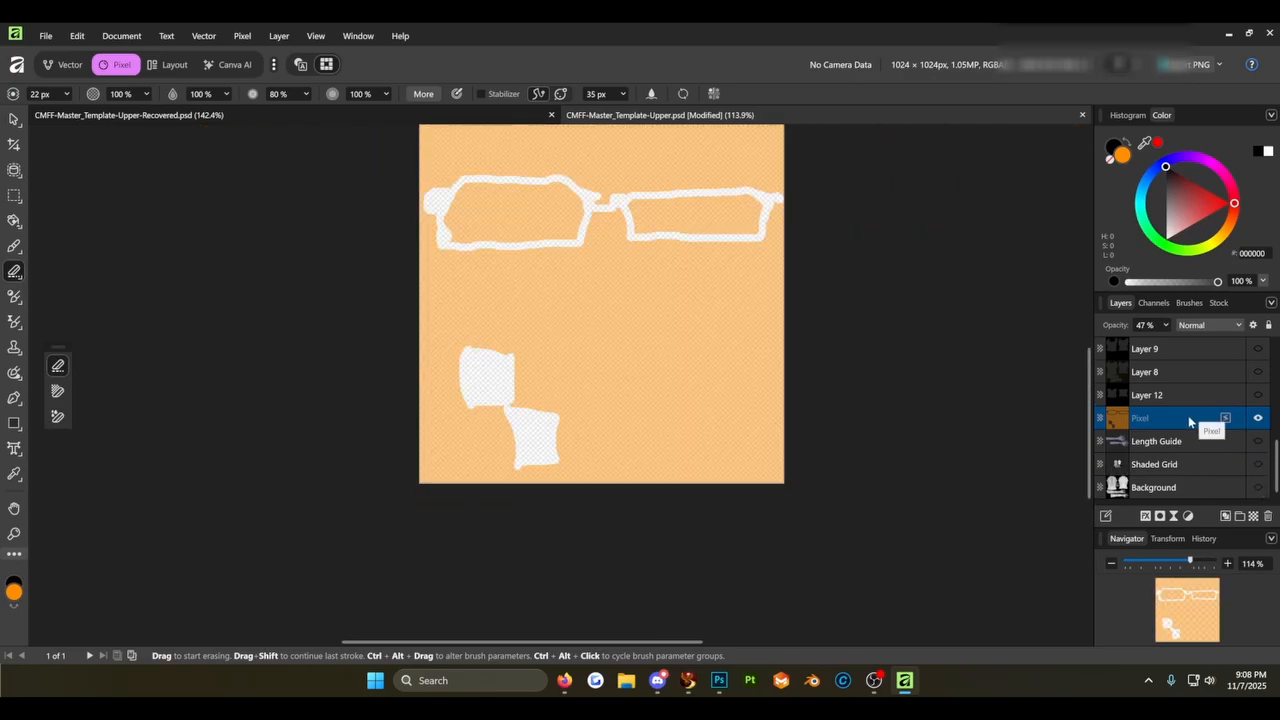
# - Flood erase the orange inside the front and back chest outlines with the Flood Erase Tool
pyautogui.rightClick(19, 272)
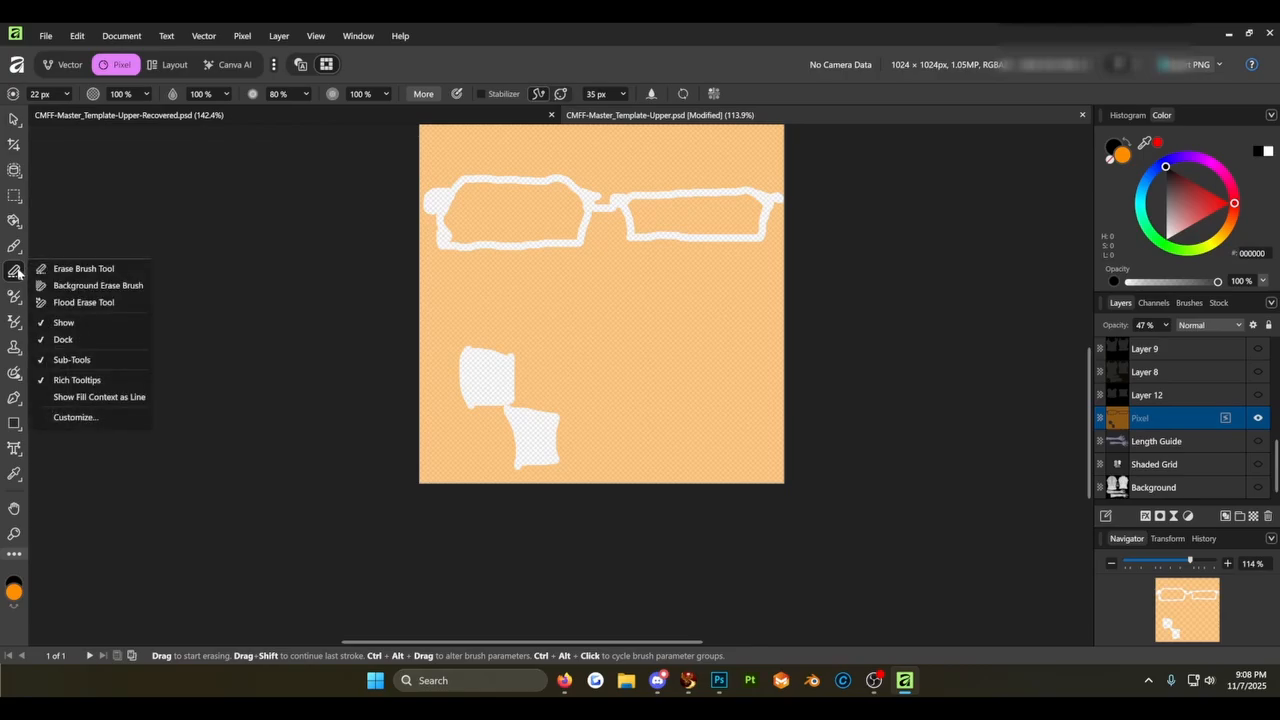
pyautogui.click(78, 303)
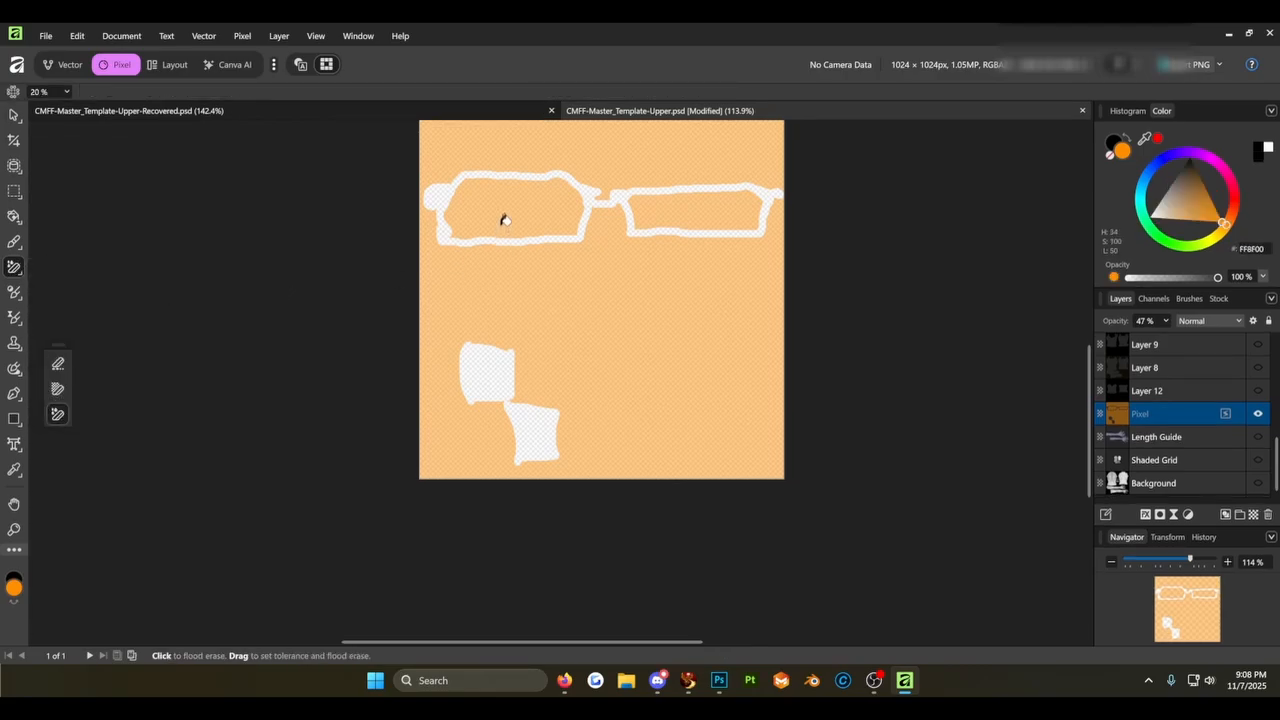
pyautogui.click(505, 220)
pyautogui.click(710, 217)
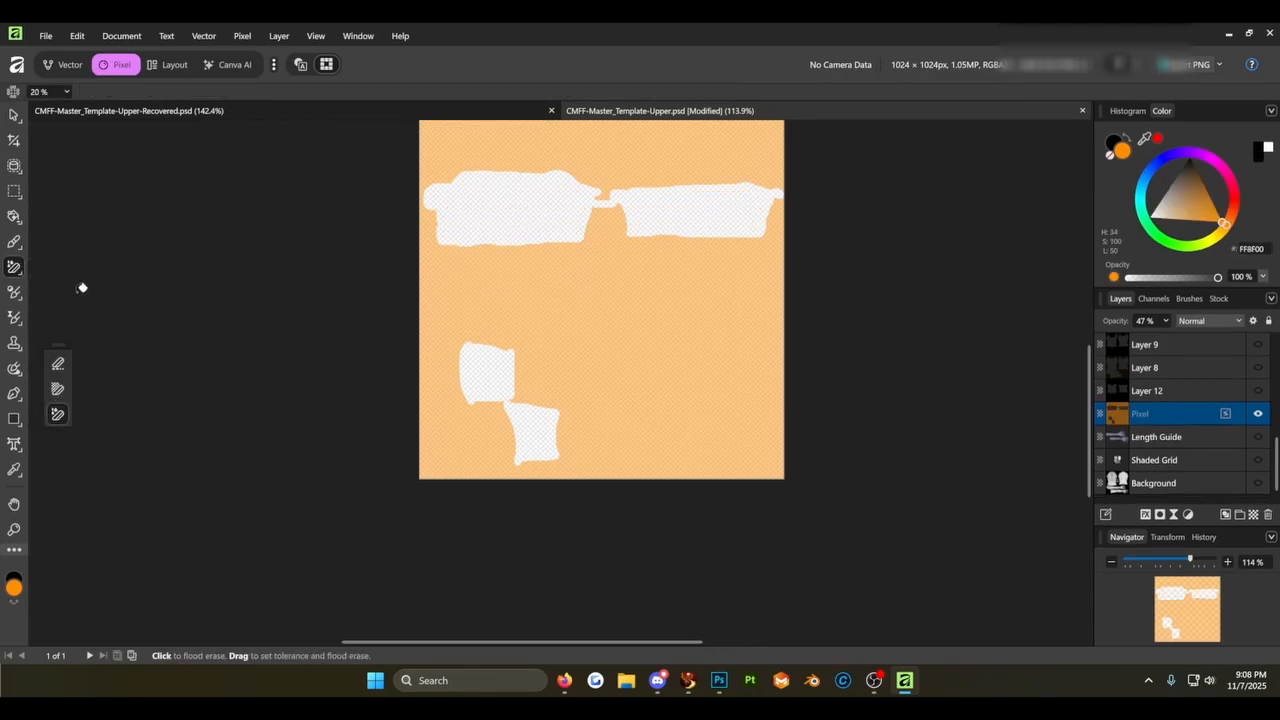
# - Set the orange Pixel layer's opacity to 100%
pyautogui.click(1149, 321)
pyautogui.click(1166, 321)
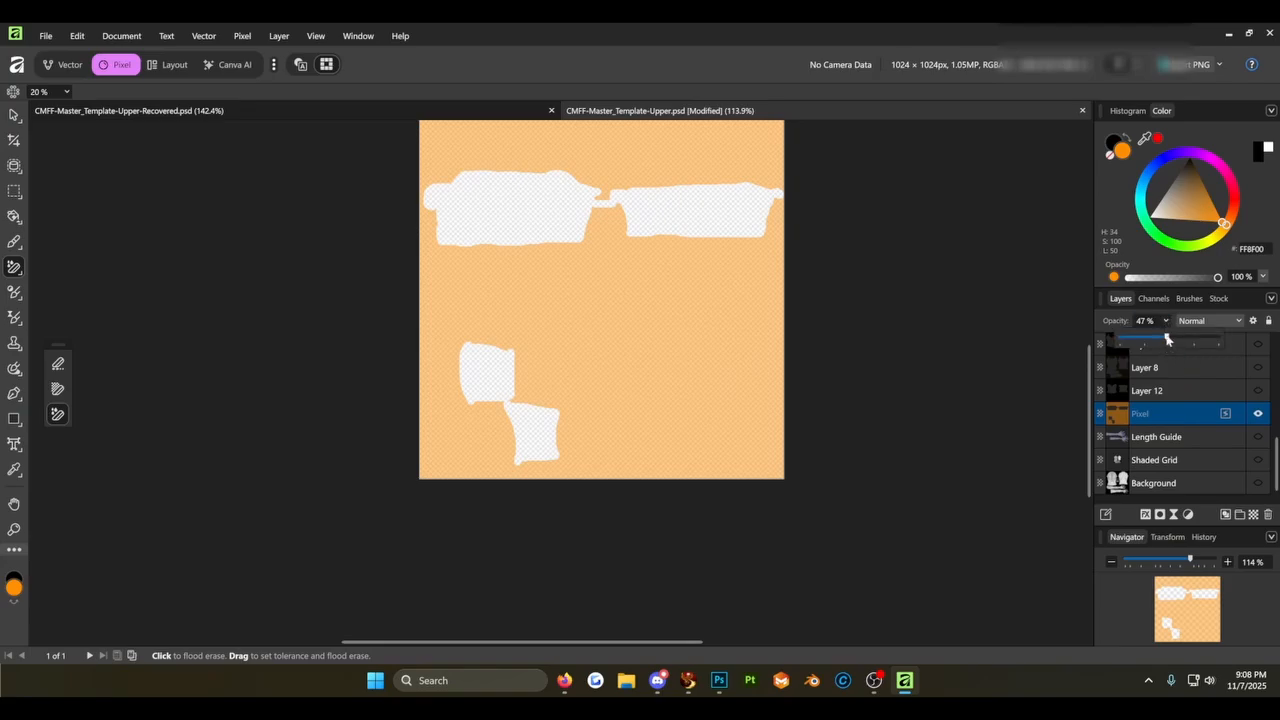
pyautogui.moveTo(1166, 338); pyautogui.dragTo(1219, 340)
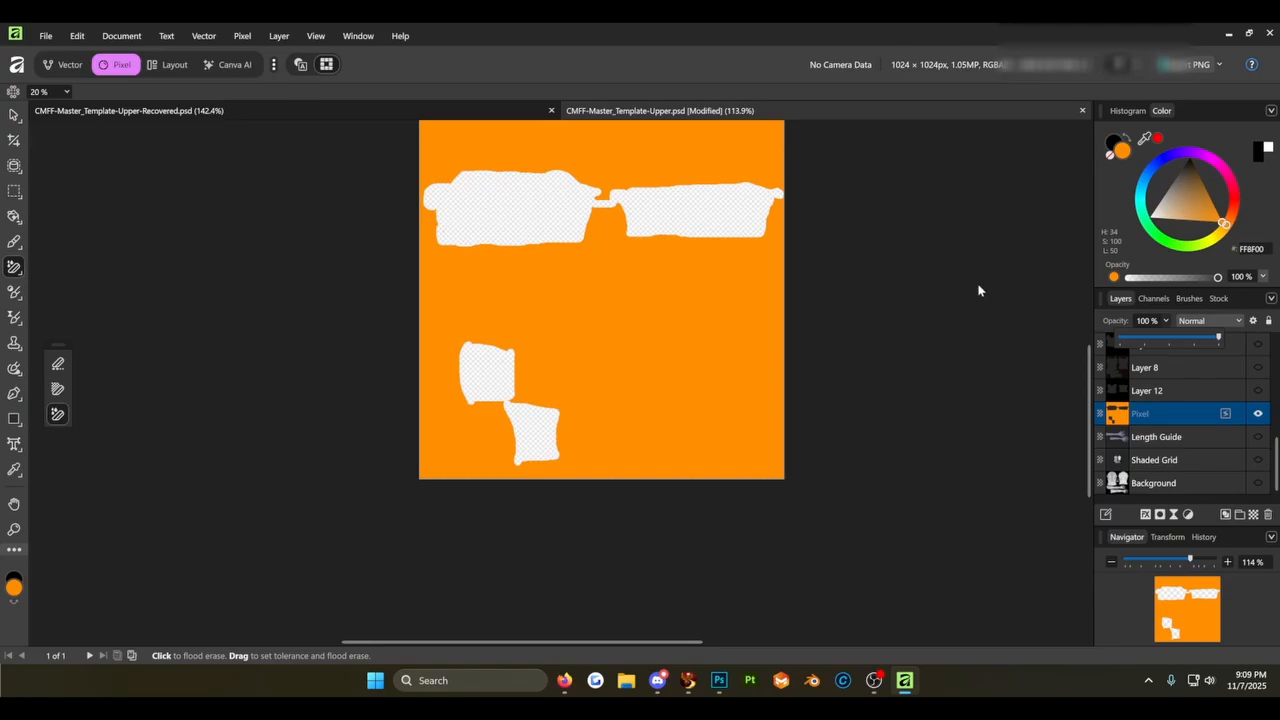
# - Set up a document export with the plain PNG preset and review its size, pixel format and metadata settings
pyautogui.click(47, 38)
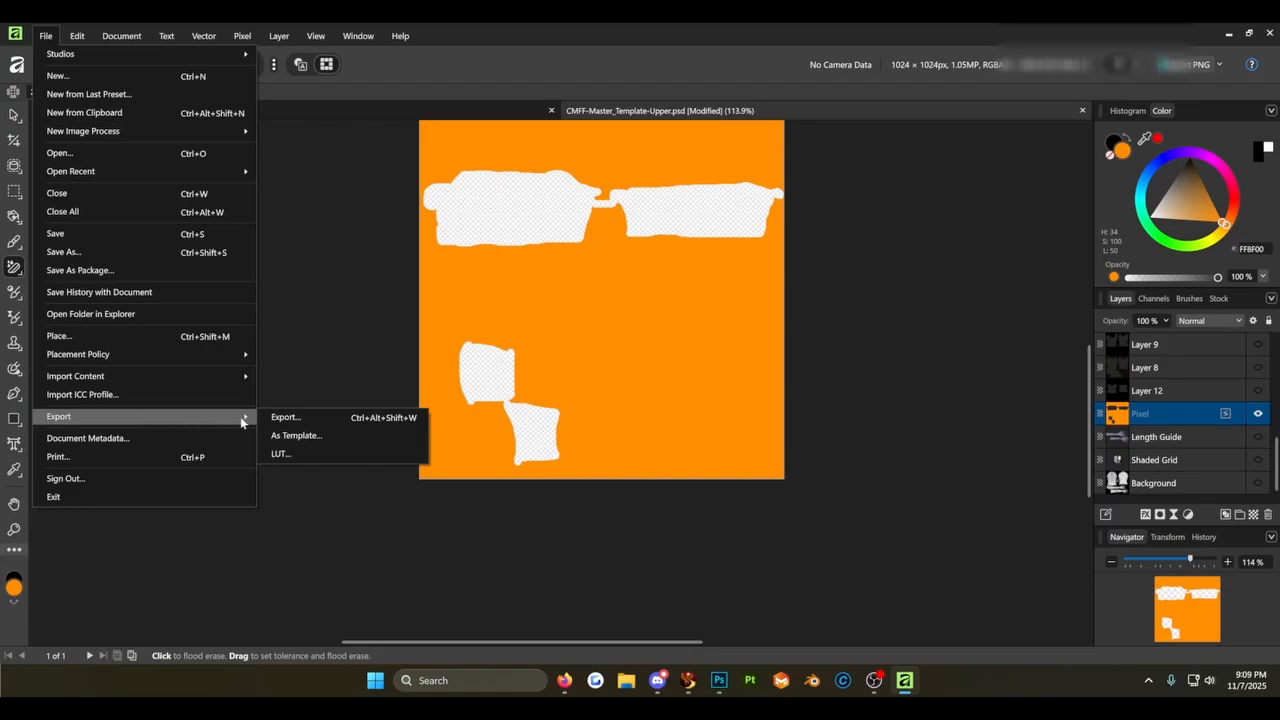
pyautogui.click(284, 417)
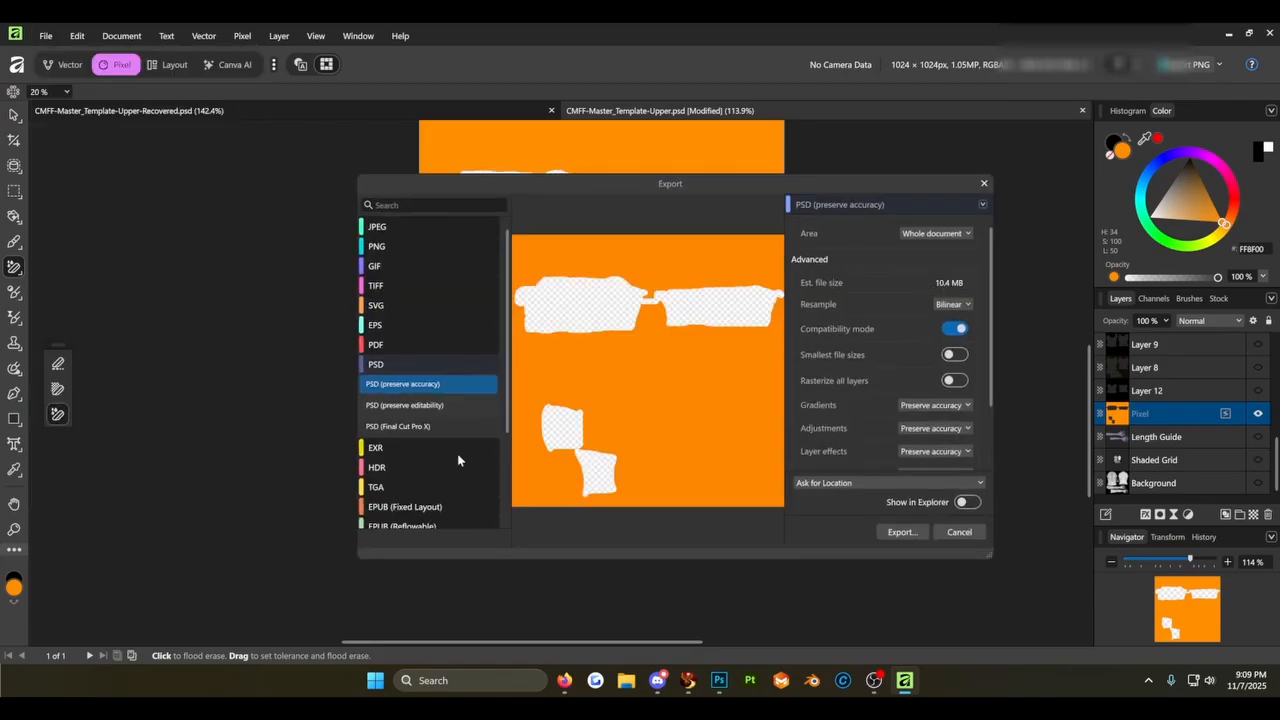
pyautogui.click(382, 246)
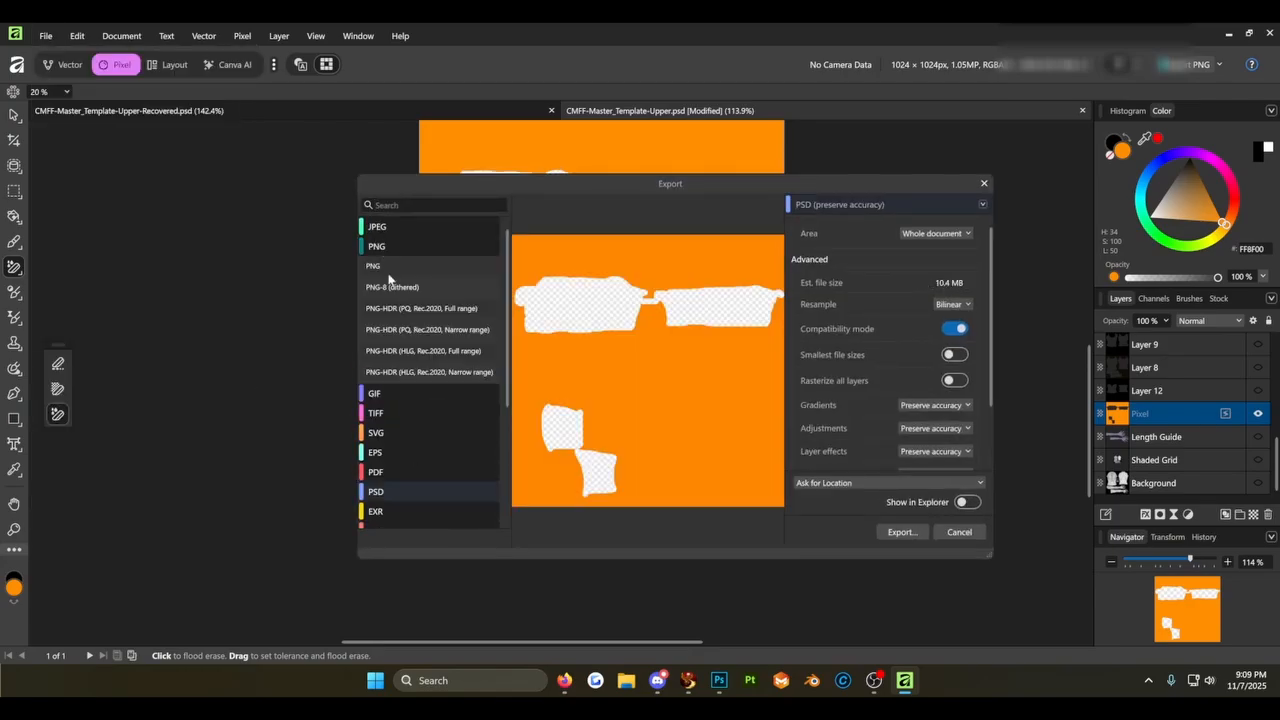
pyautogui.click(380, 265)
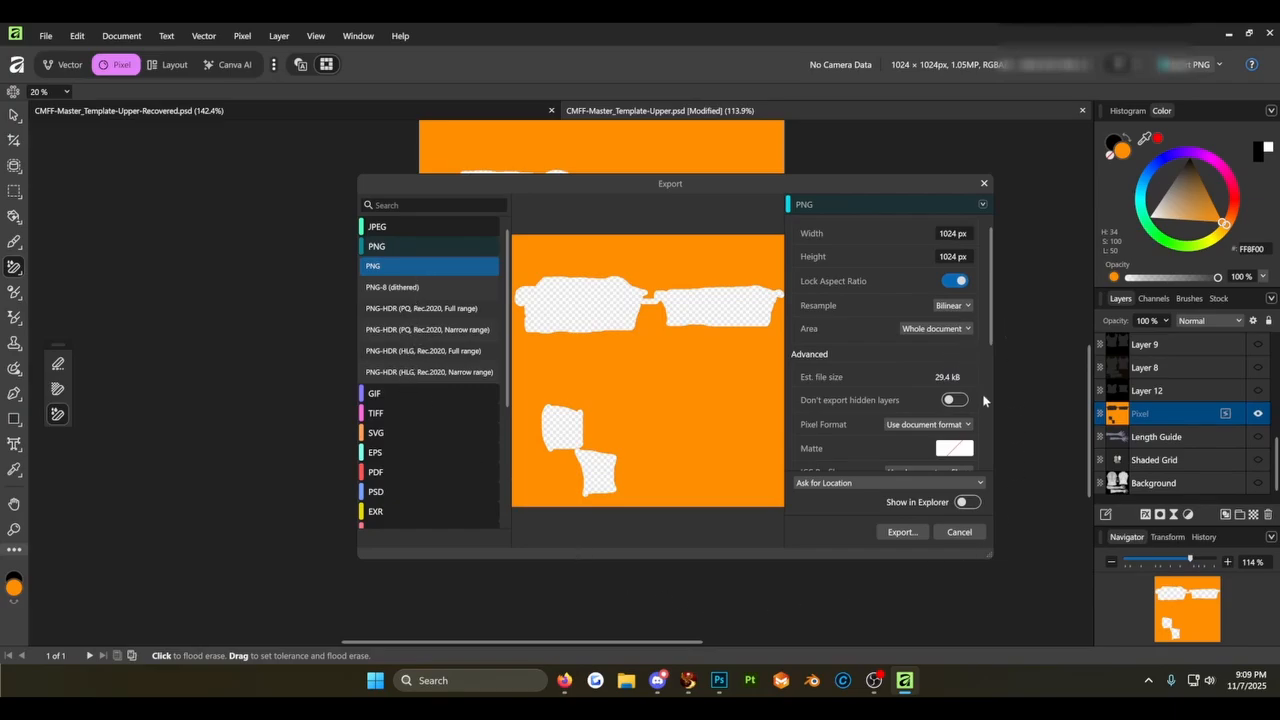
pyautogui.scroll(-5, 942, 437)
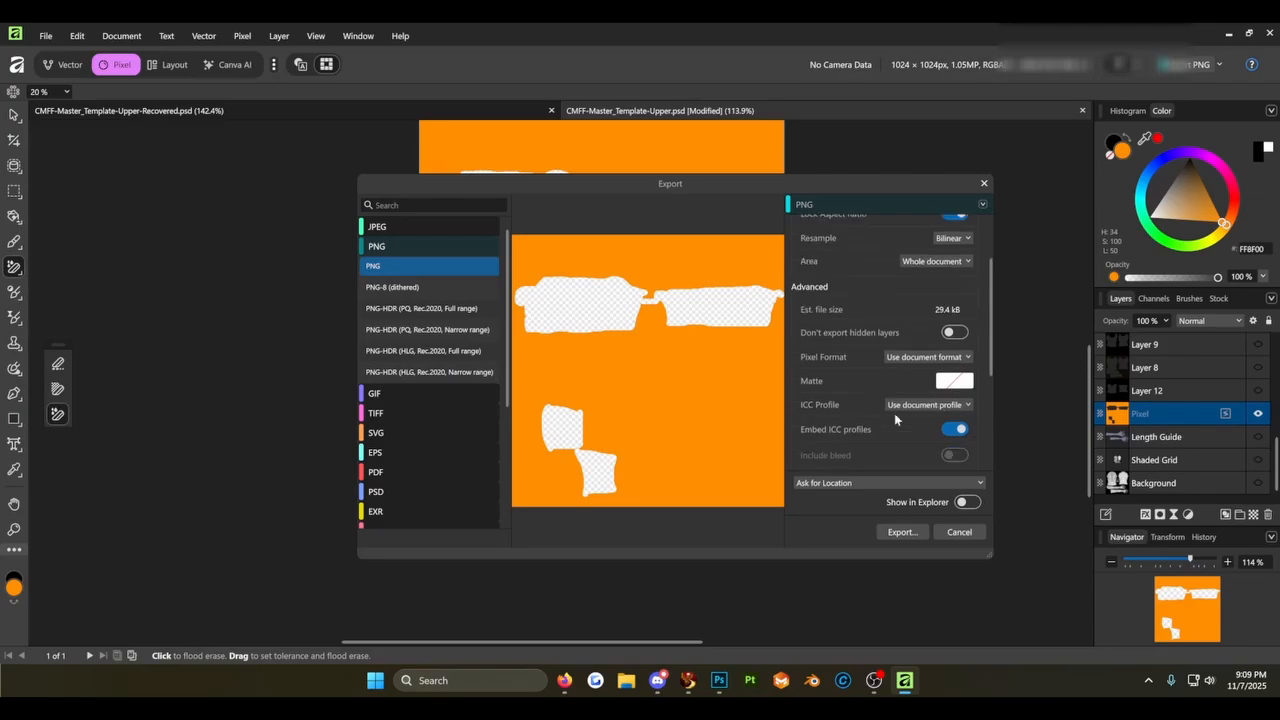
pyautogui.scroll(-2, 894, 413)
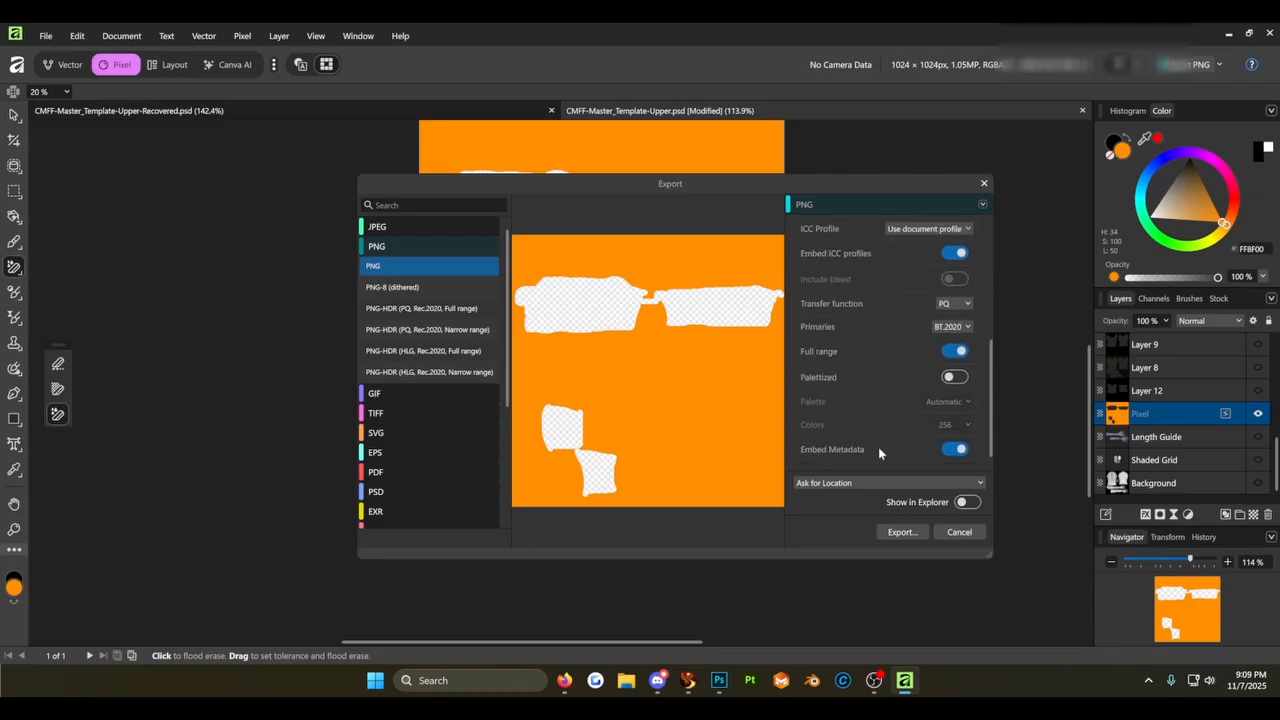
pyautogui.scroll(7, 878, 447)
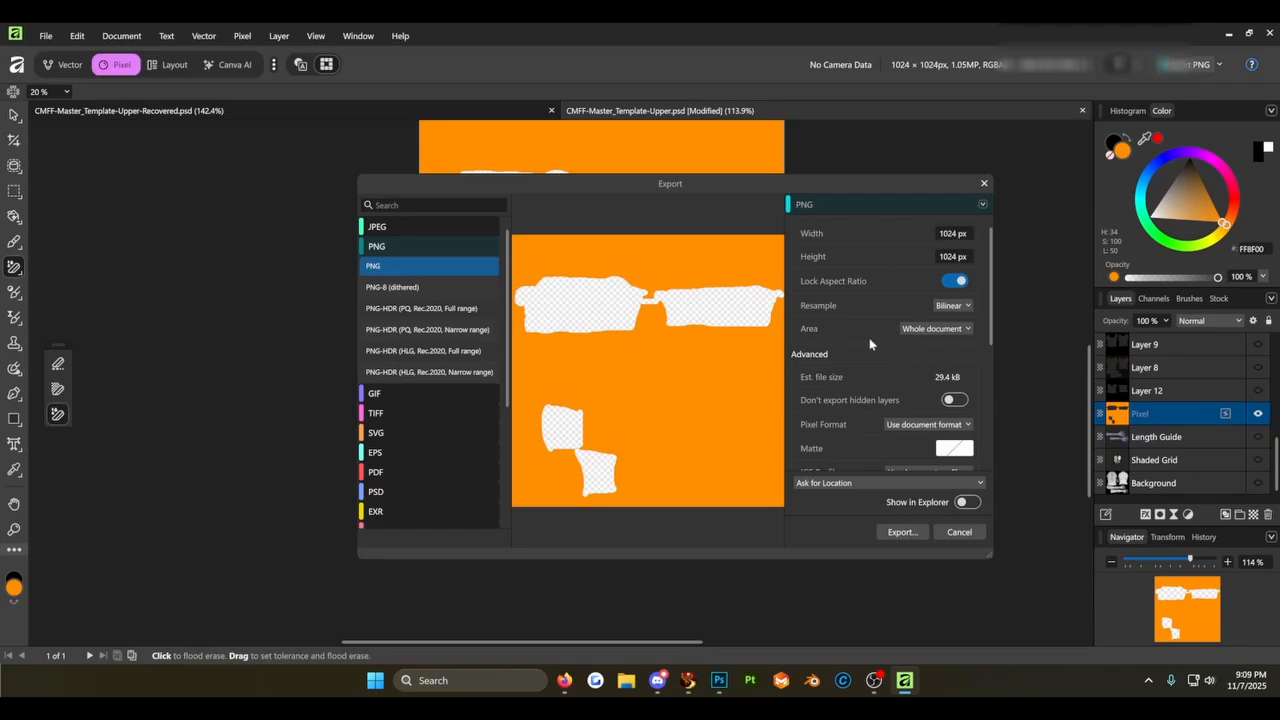
pyautogui.scroll(-5, 869, 344)
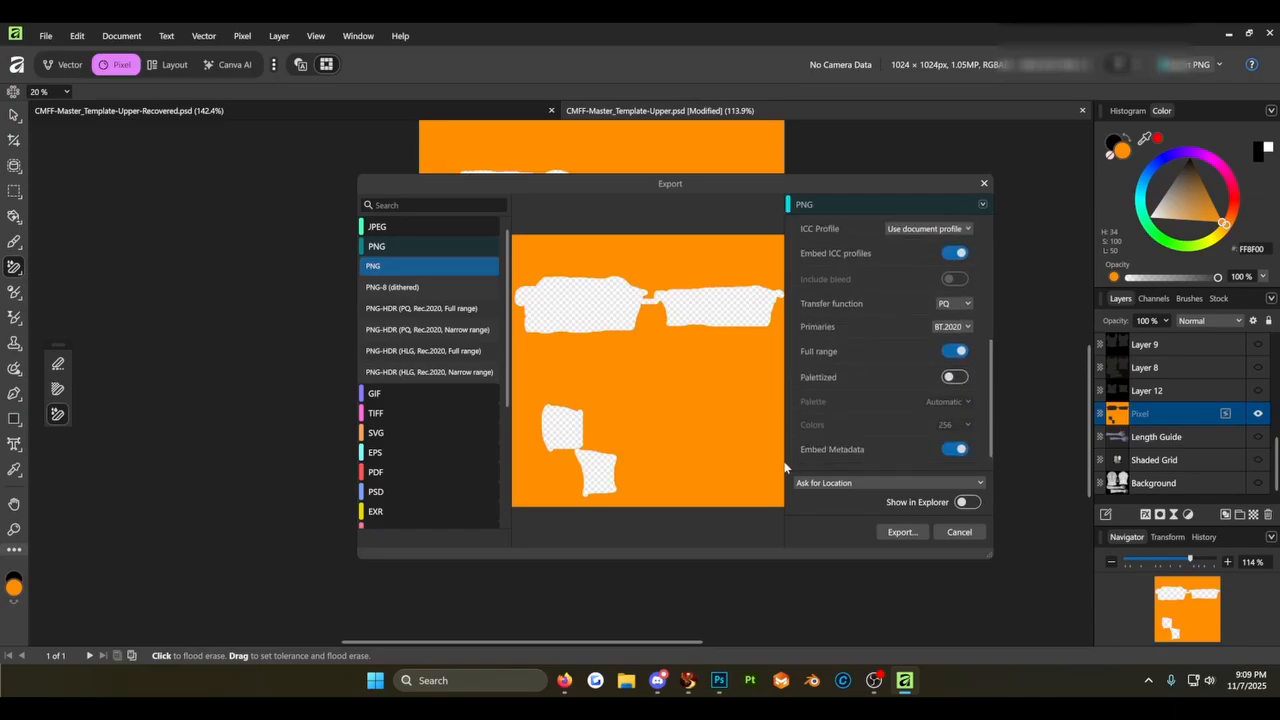
# - Export the PNG to the CMFF-Master_Template-Upper folder with the file name tutorialalpha
pyautogui.click(898, 532)
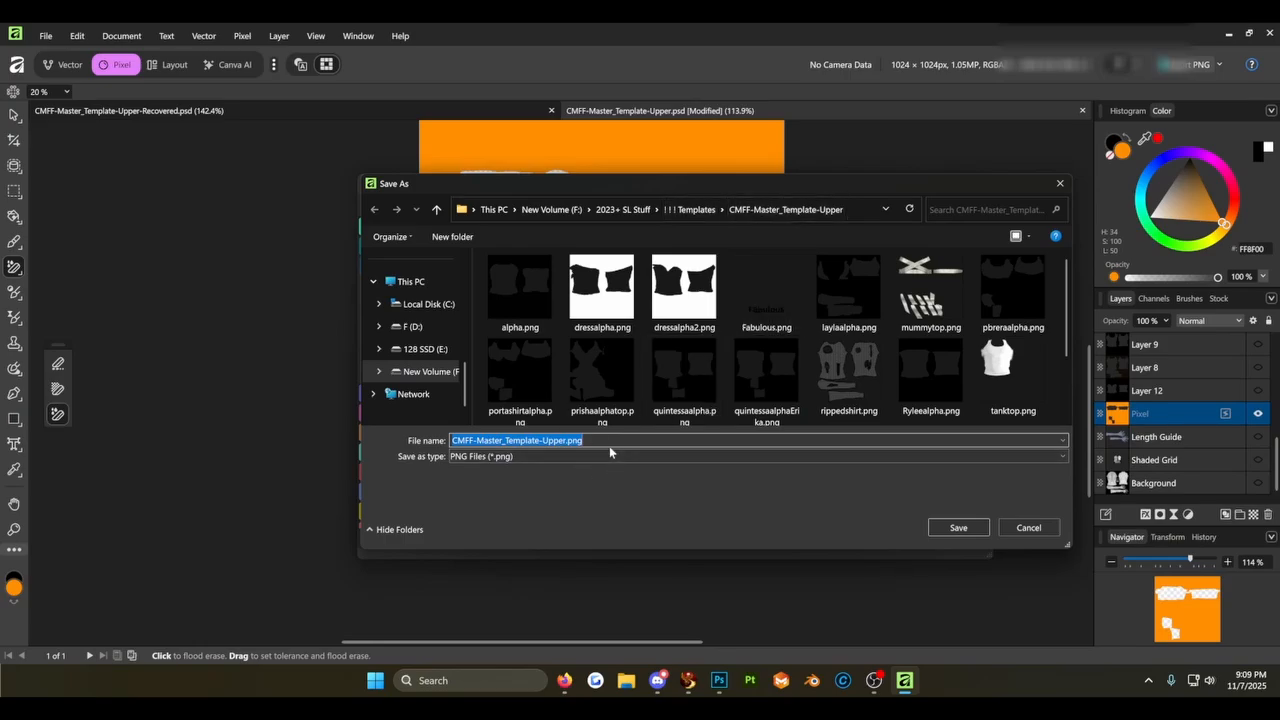
pyautogui.write('tutorialalpha')
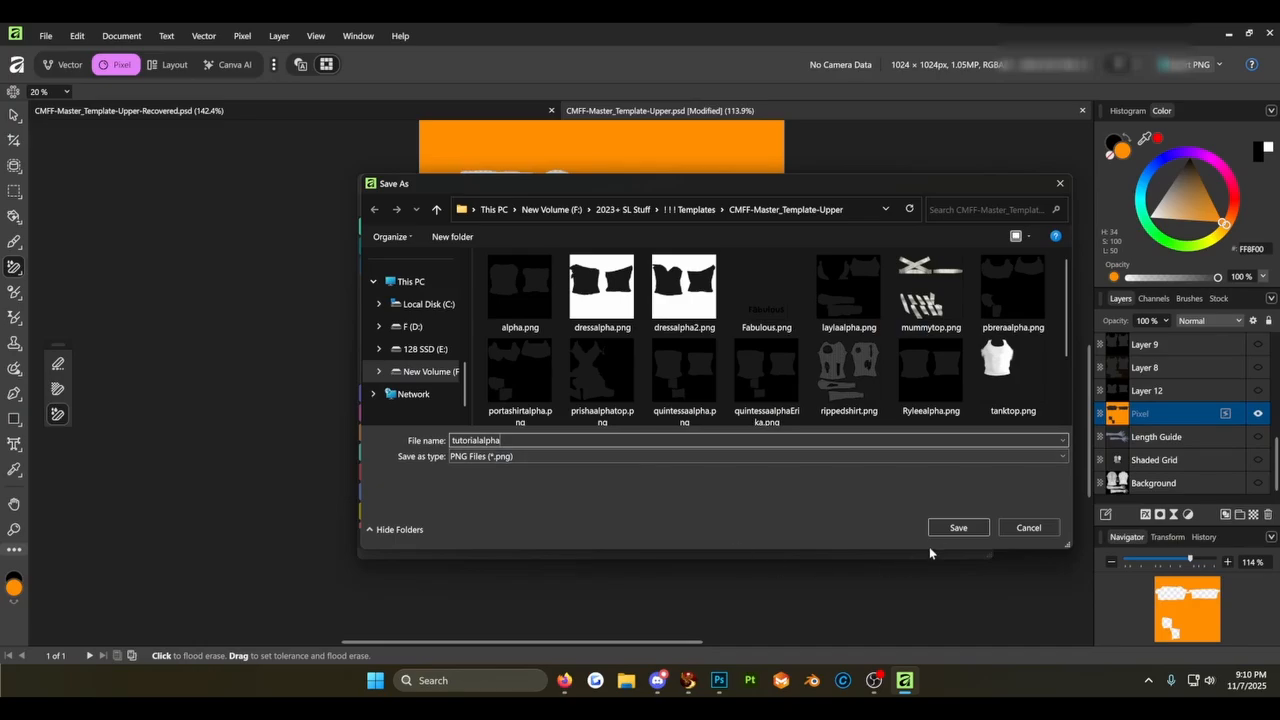
pyautogui.click(958, 527)
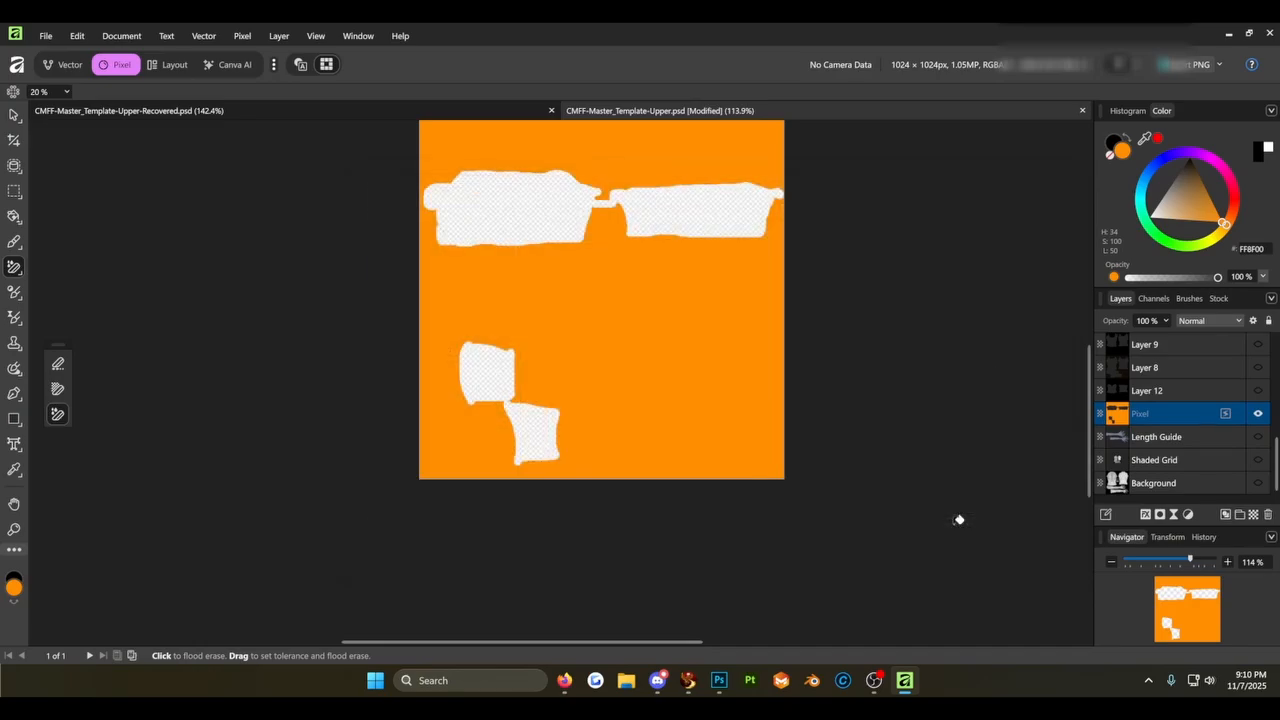
# - Switch to Firestorm, create a new alpha clothing item in the inventory named "tutorial alpha", and wear it
pyautogui.click(700, 675)
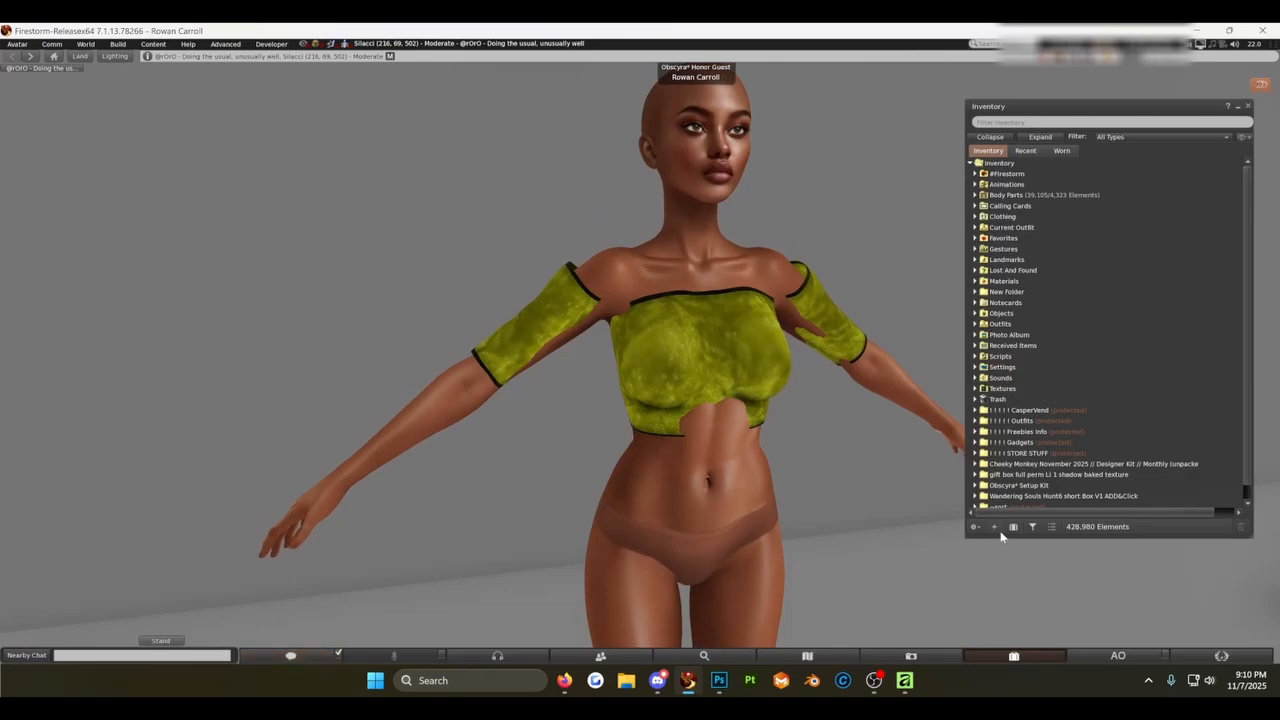
pyautogui.click(995, 529)
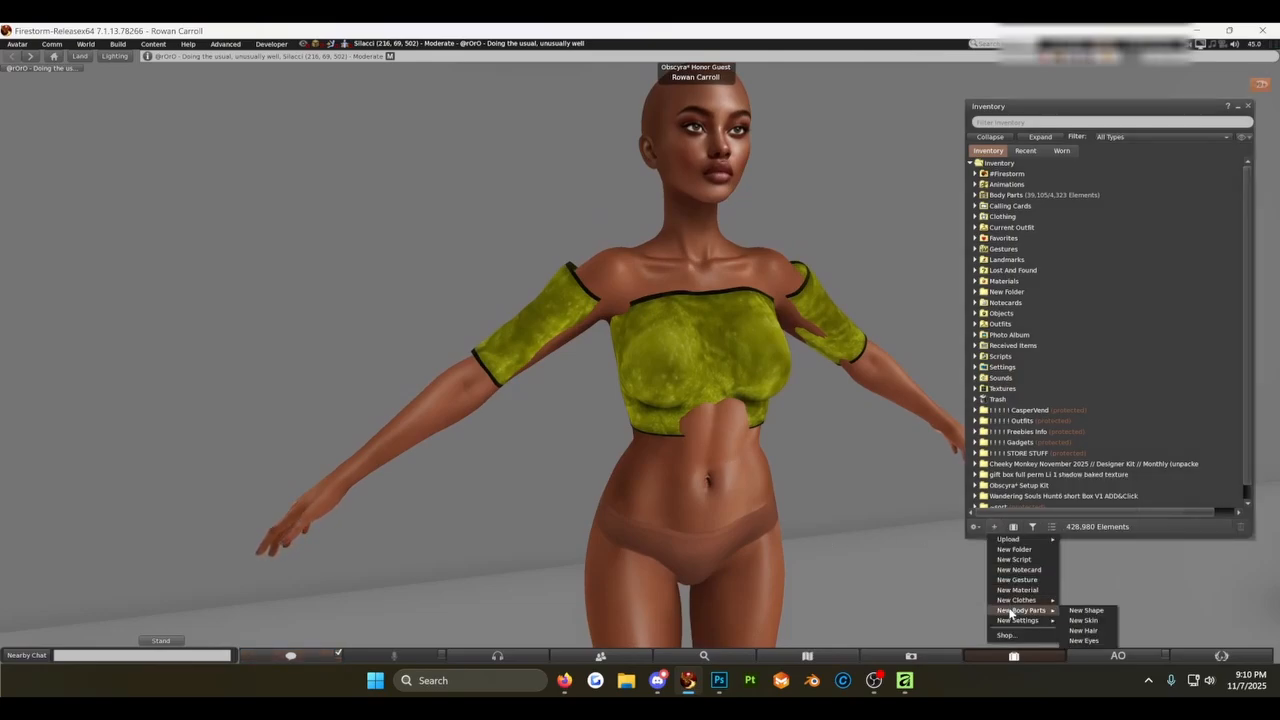
pyautogui.moveTo(1012, 603)
pyautogui.click(1086, 567)
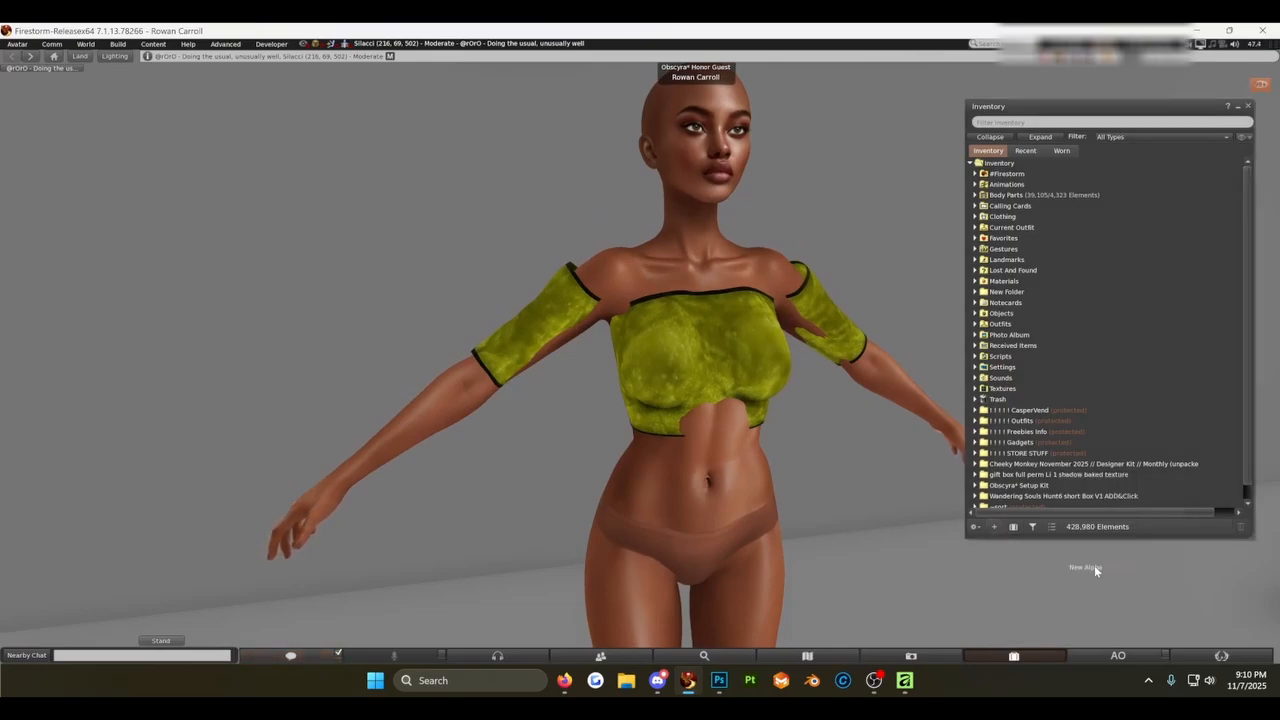
pyautogui.write('t')
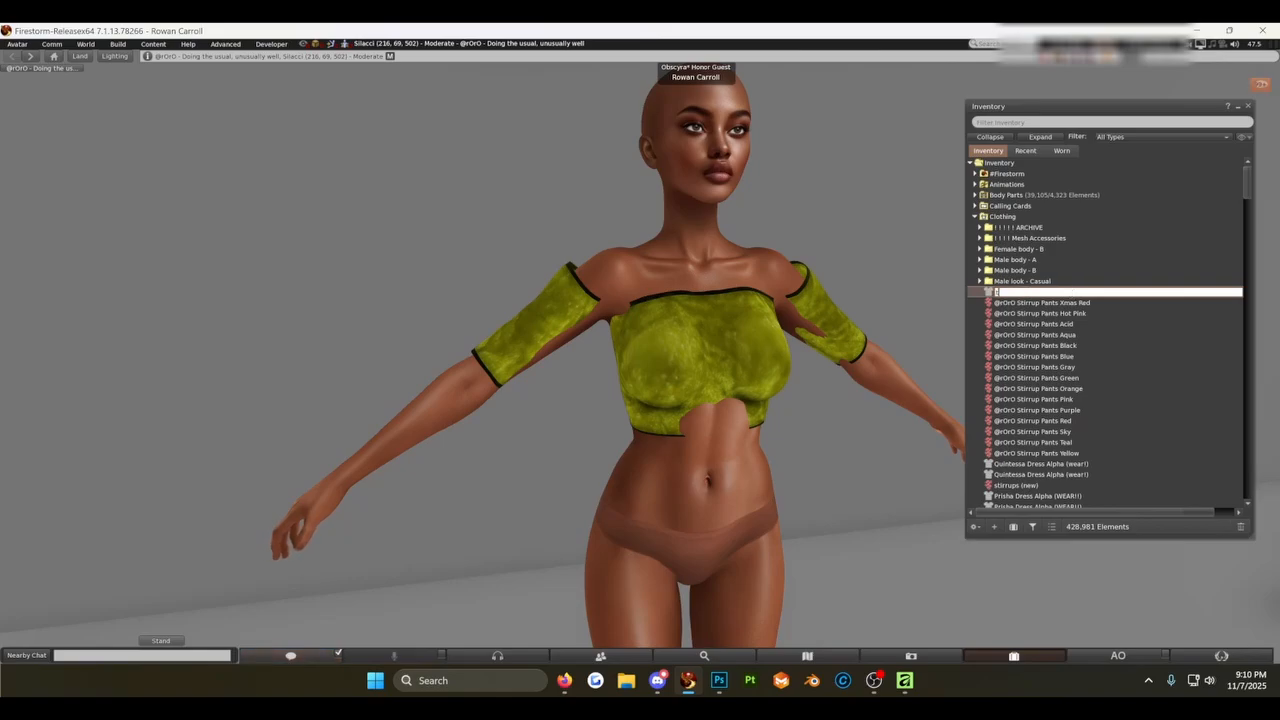
pyautogui.write('utorial alpha')
pyautogui.press('Return')
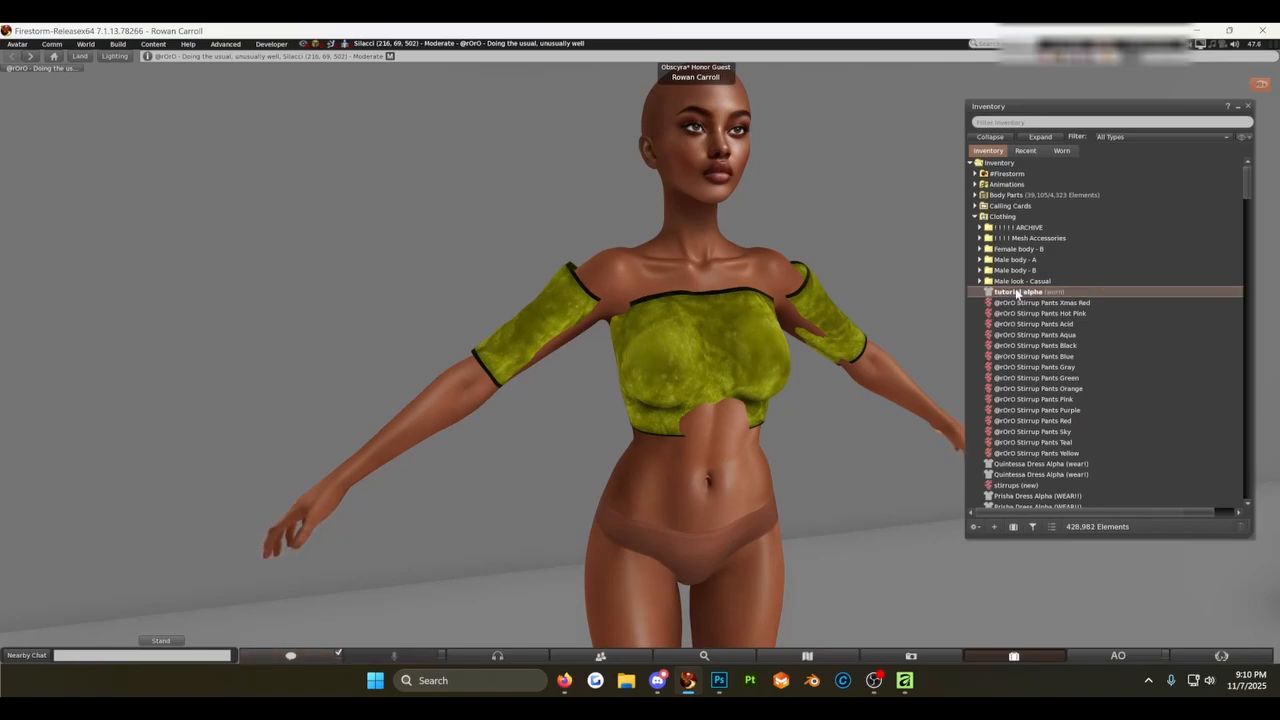
# - Open the avatar's outfit for editing and start editing the worn tutorial alpha layer
pyautogui.scroll(-4, 853, 342)
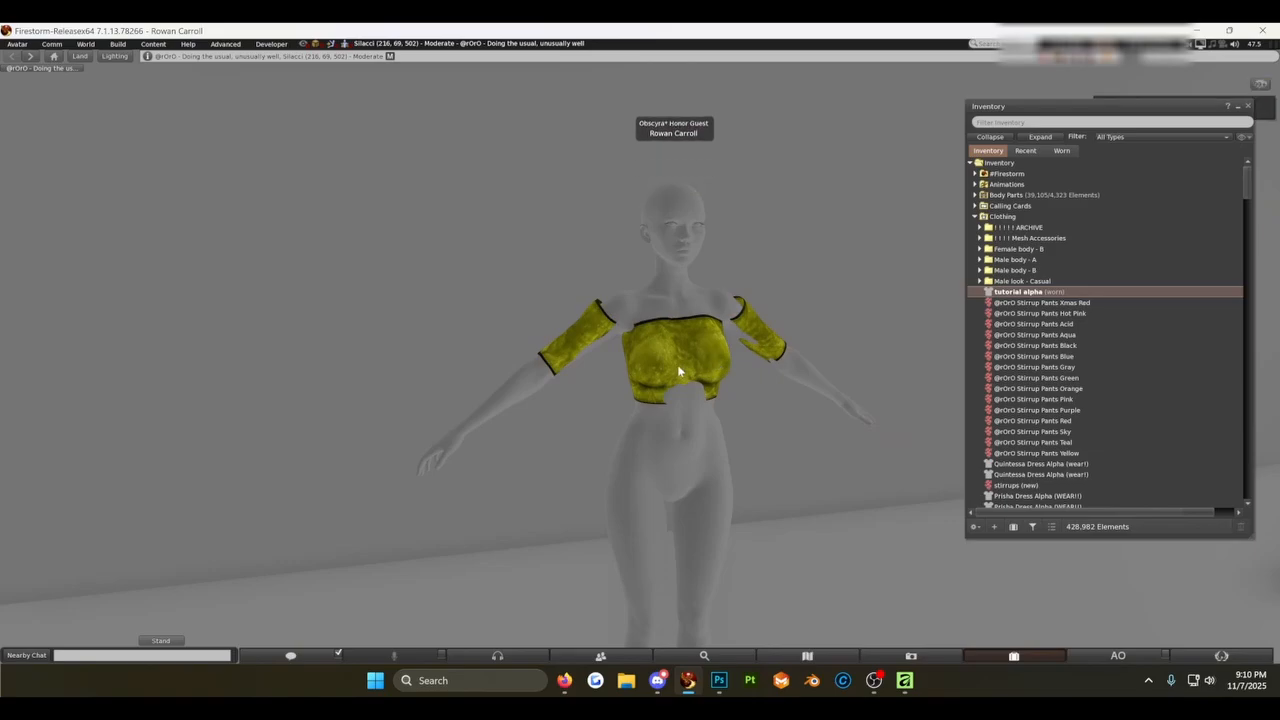
pyautogui.keyDown('alt'); pyautogui.click(690, 352); pyautogui.keyUp('alt')
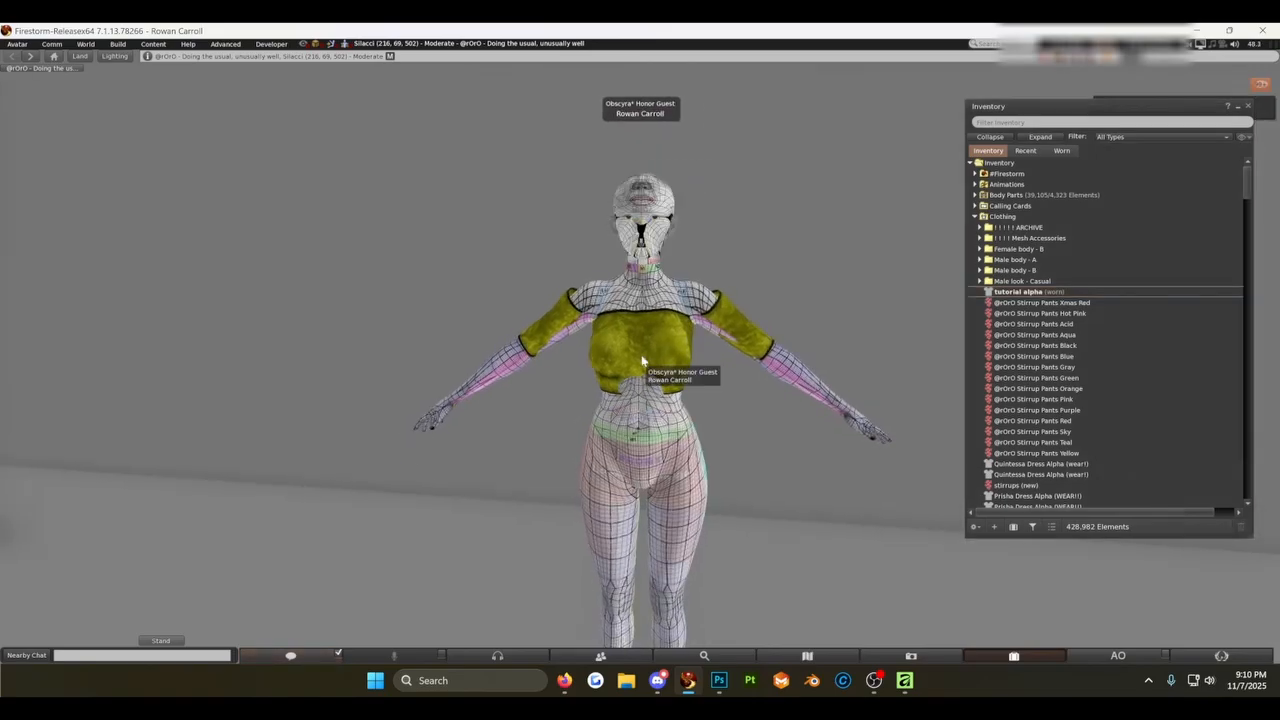
pyautogui.scroll(3, 657, 352)
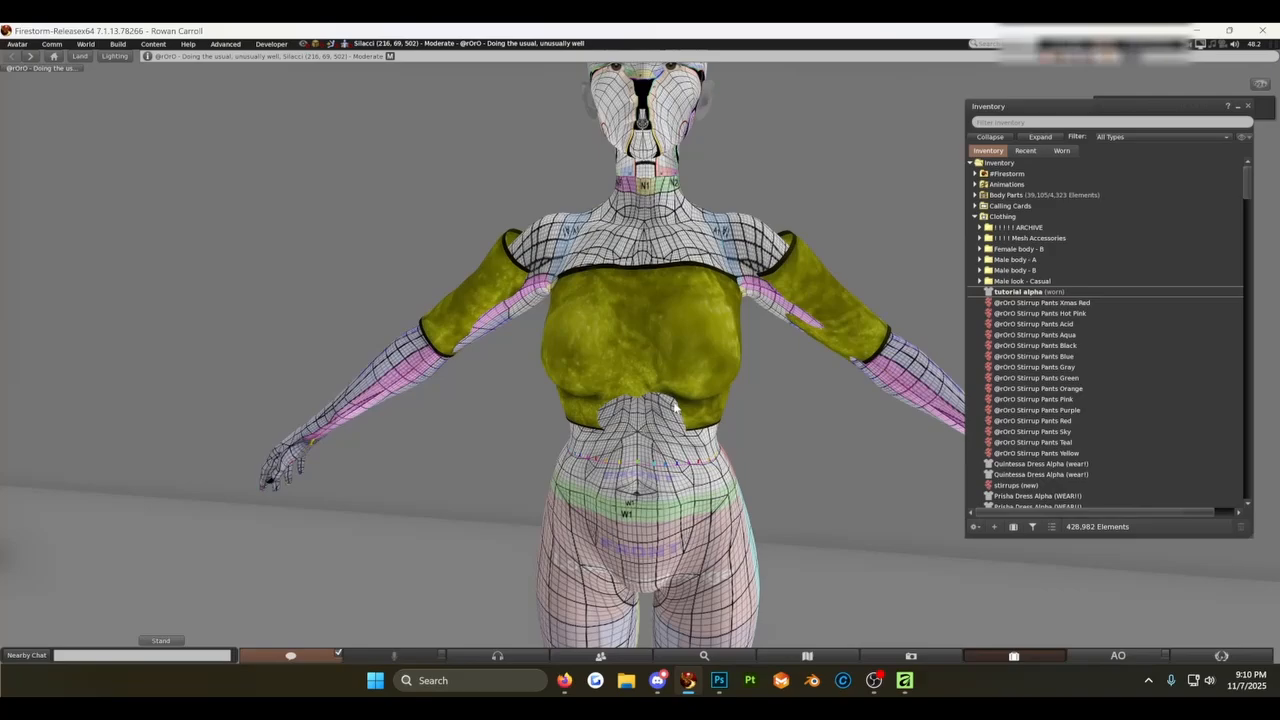
pyautogui.rightClick(668, 477)
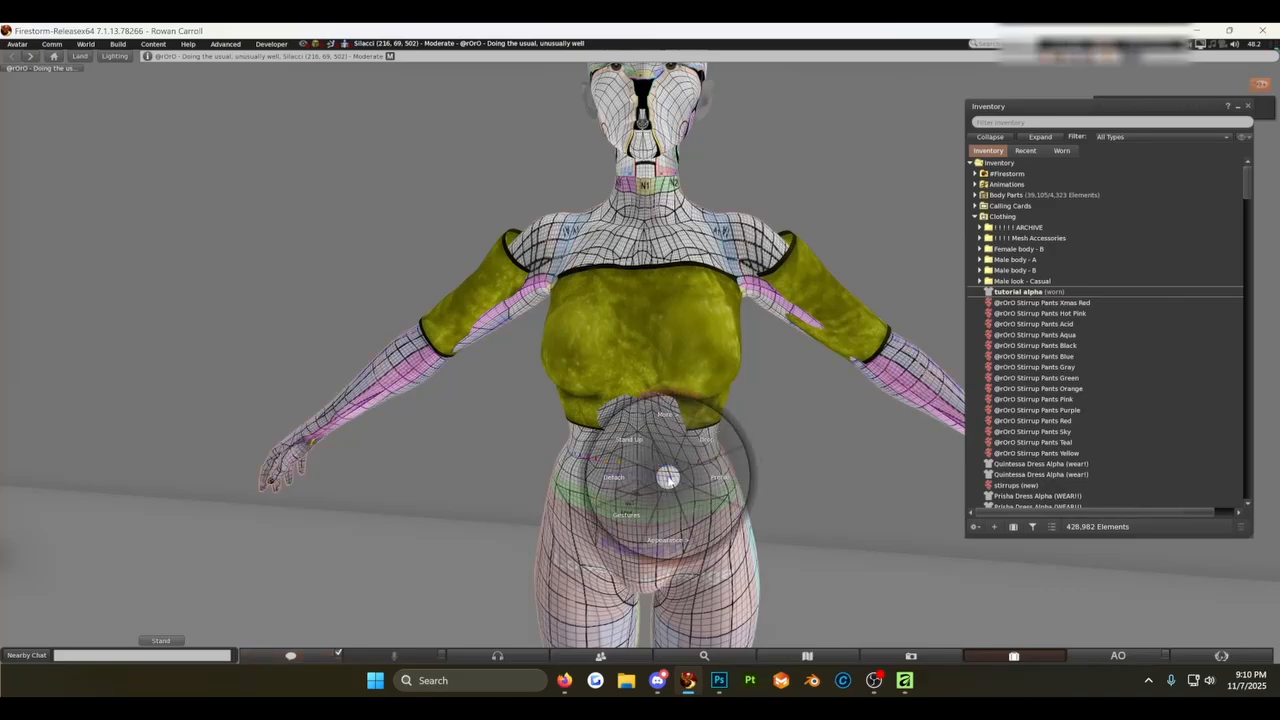
pyautogui.click(628, 478)
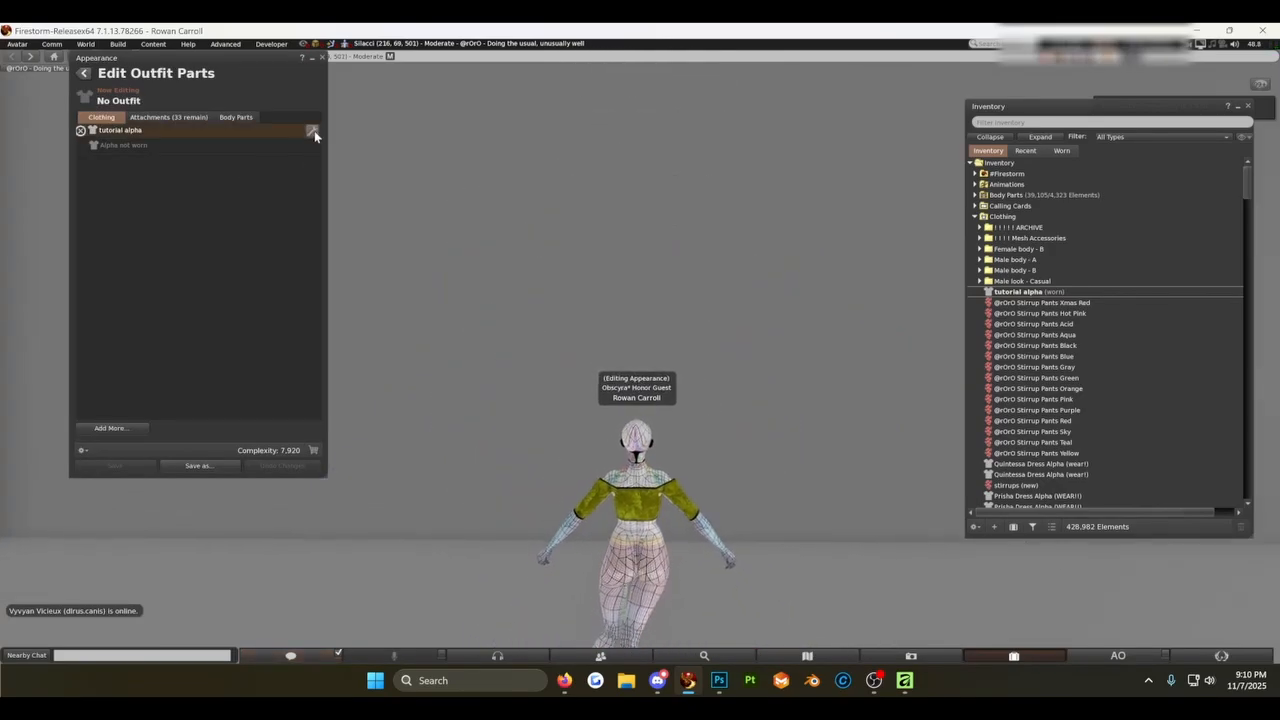
pyautogui.click(312, 131)
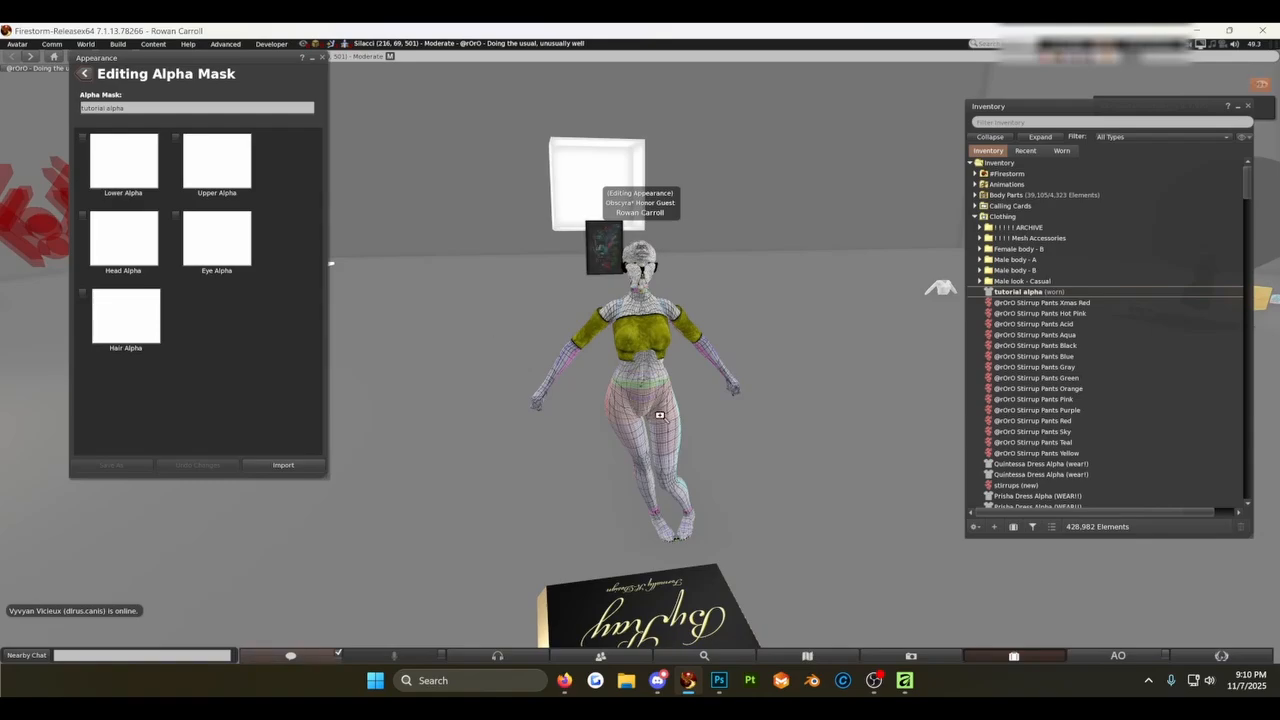
pyautogui.scroll(2, 615, 376)
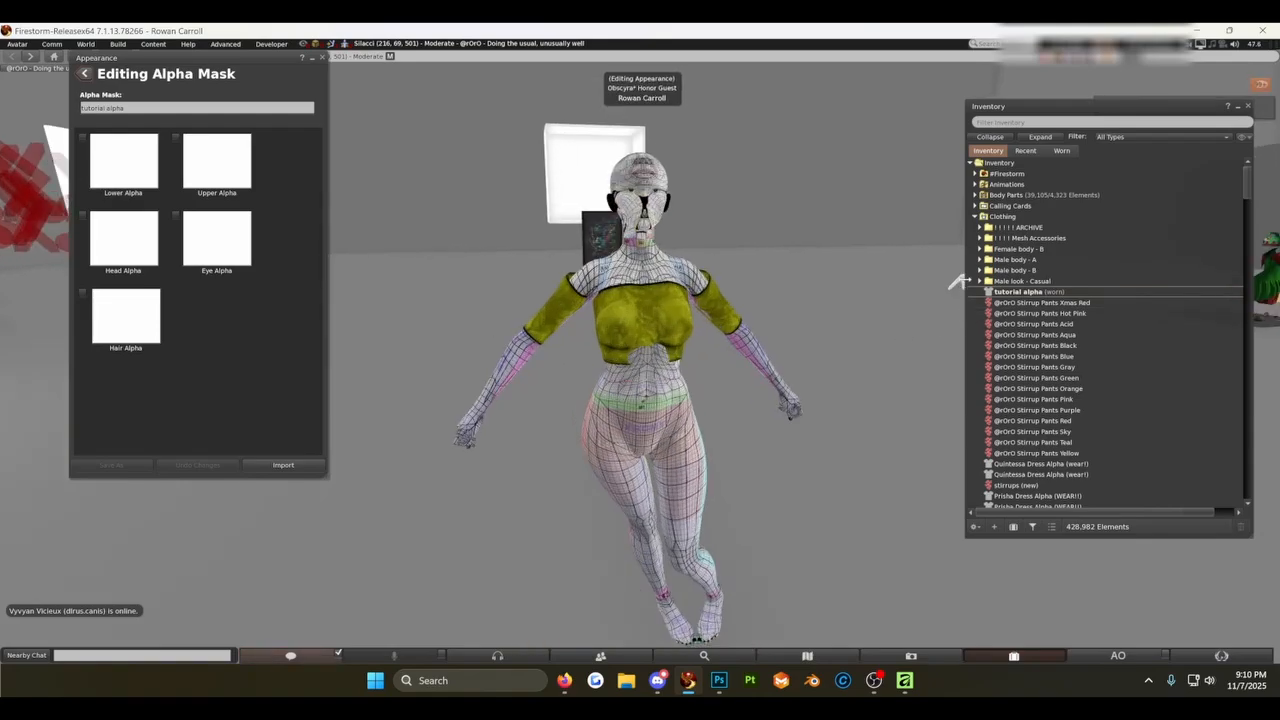
pyautogui.click(228, 168)
pyautogui.click(388, 173)
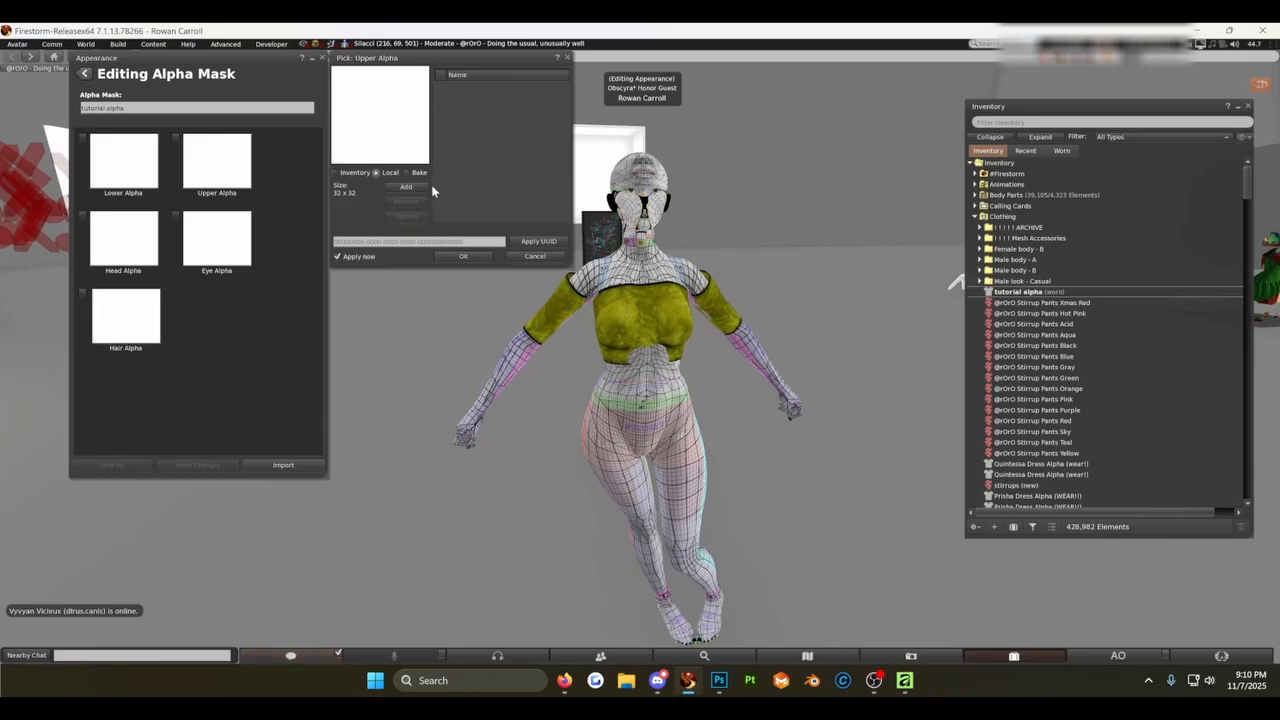
pyautogui.click(408, 188)
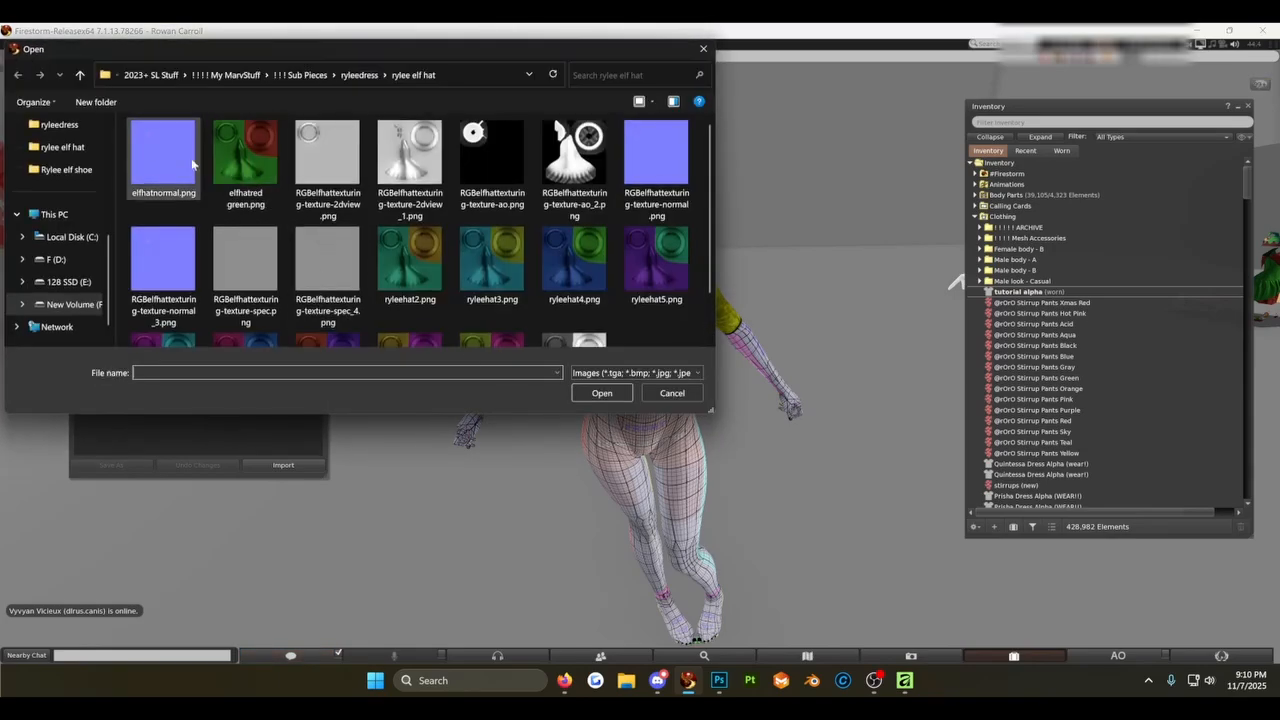
pyautogui.click(705, 49)
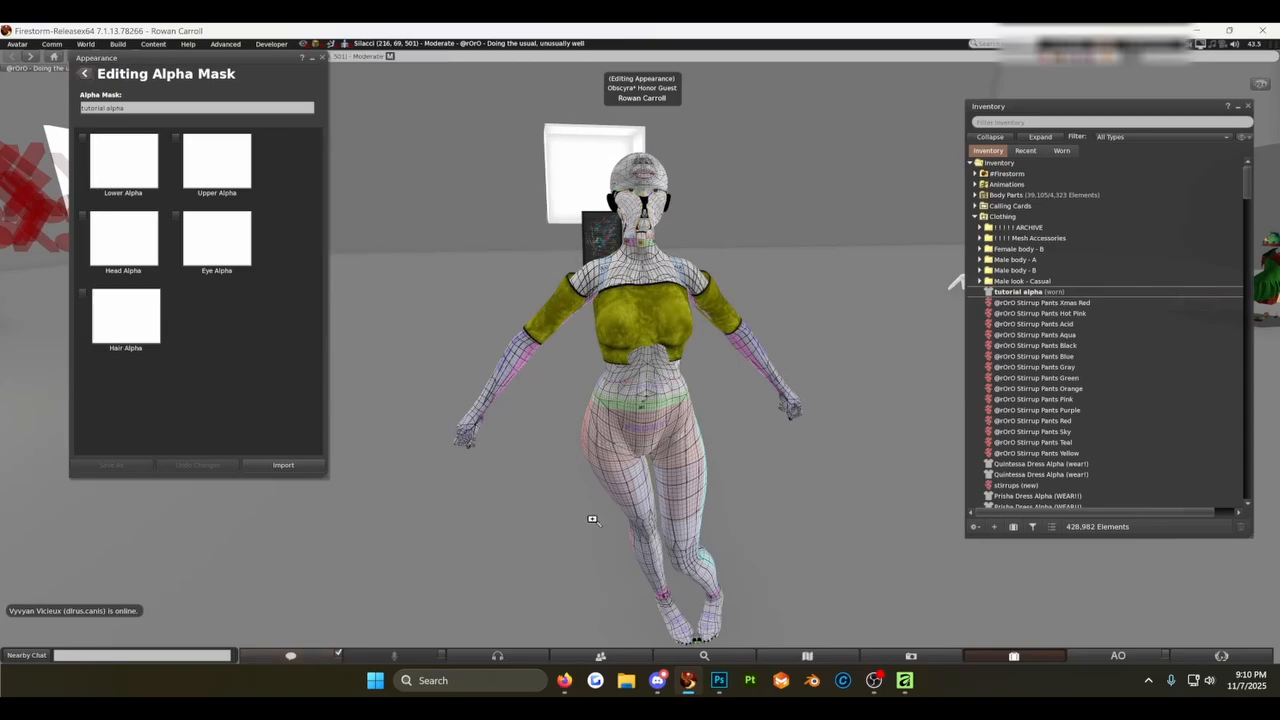
pyautogui.click(994, 527)
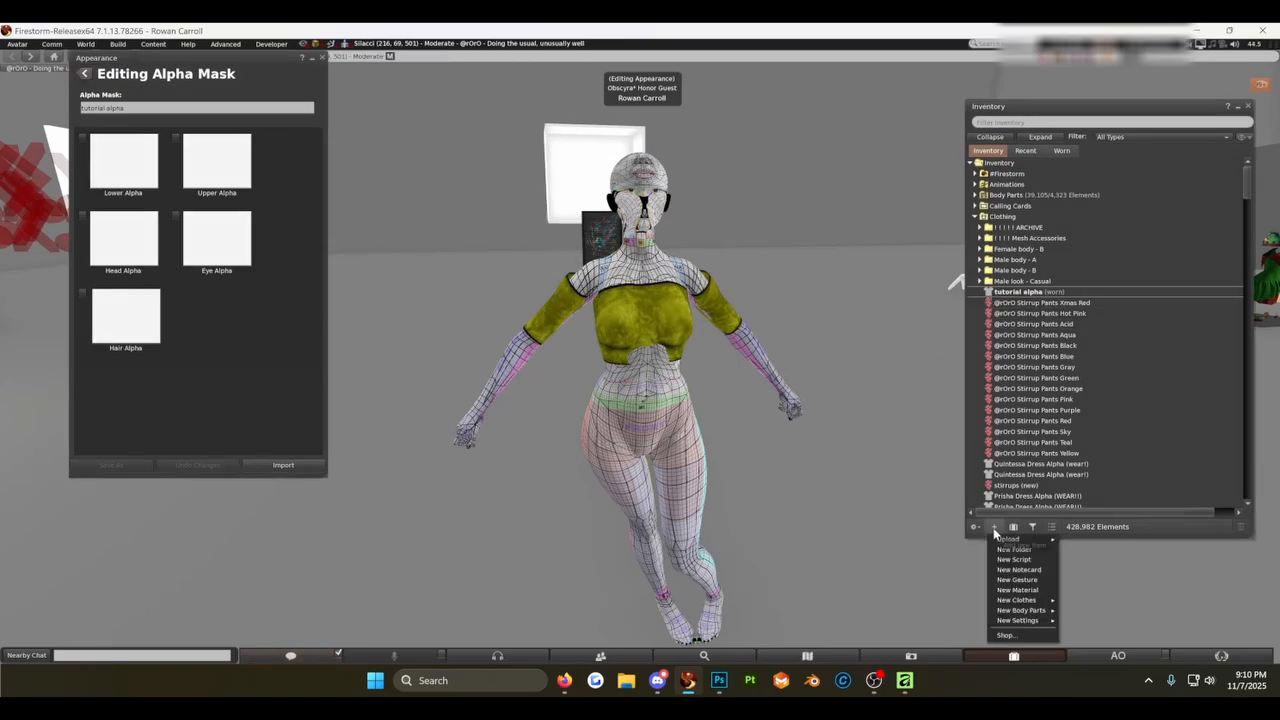
pyautogui.moveTo(1015, 602)
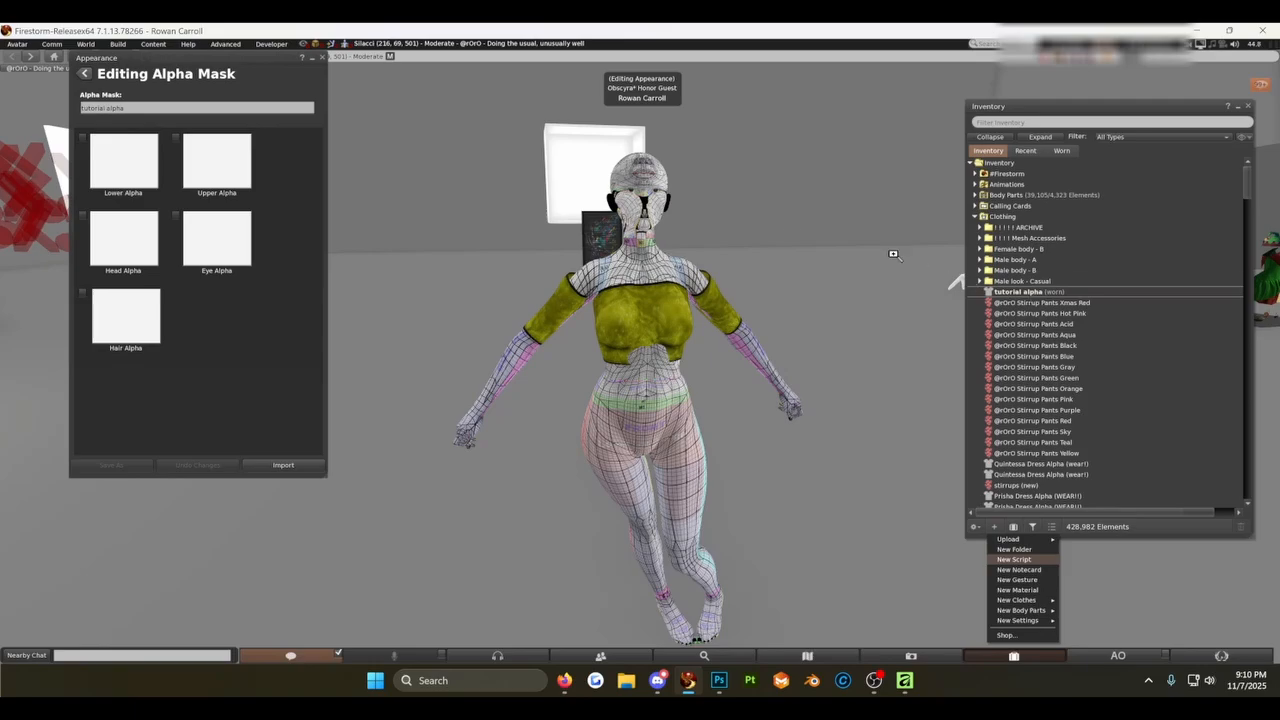
pyautogui.click(626, 391)
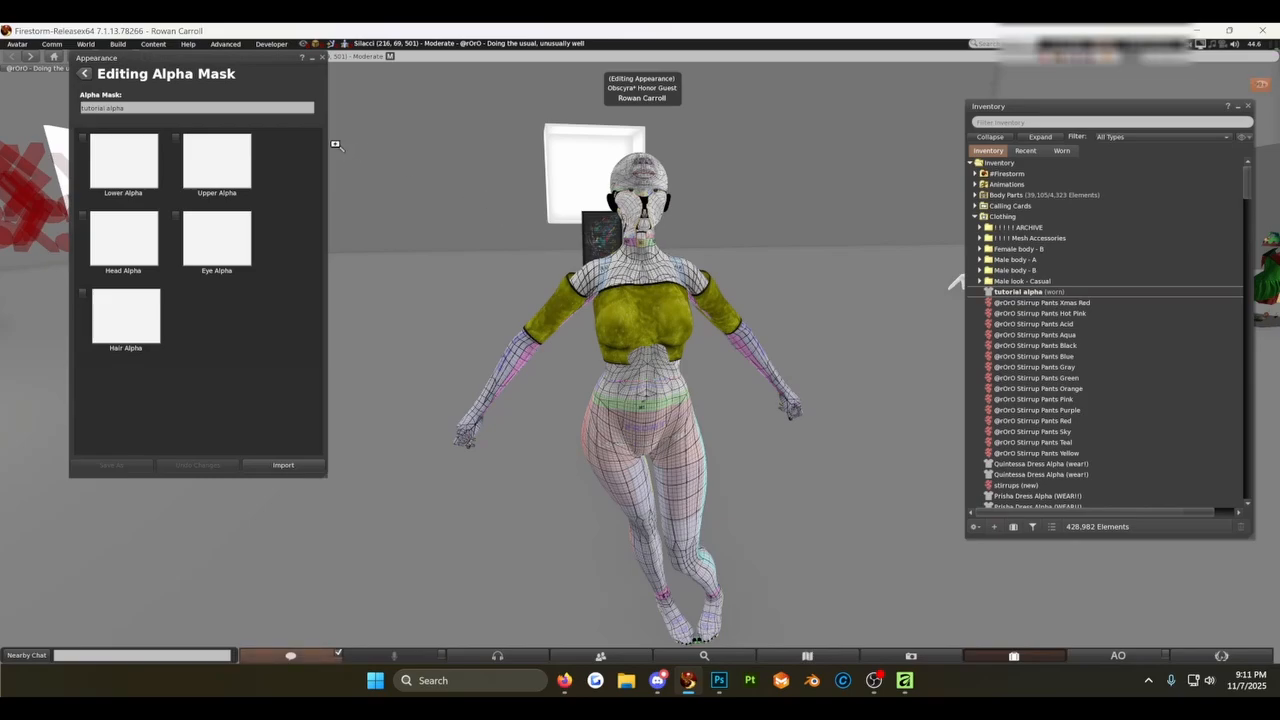
pyautogui.click(85, 74)
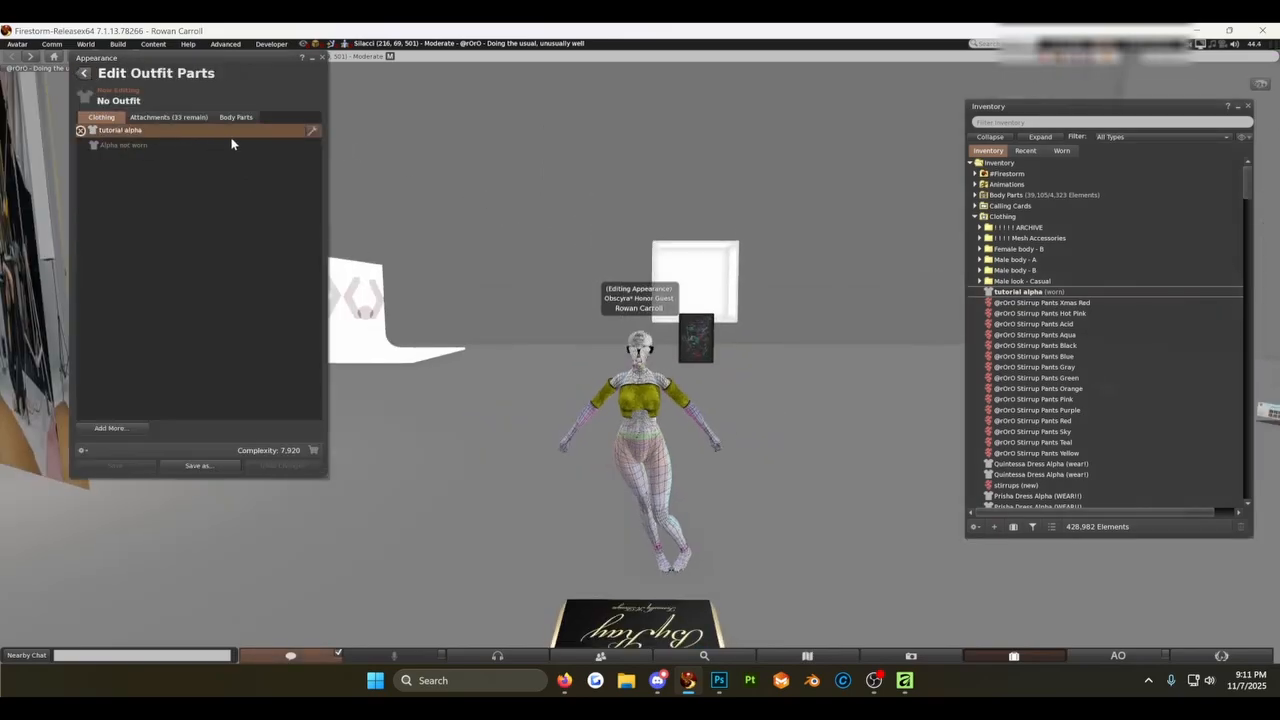
pyautogui.click(313, 131)
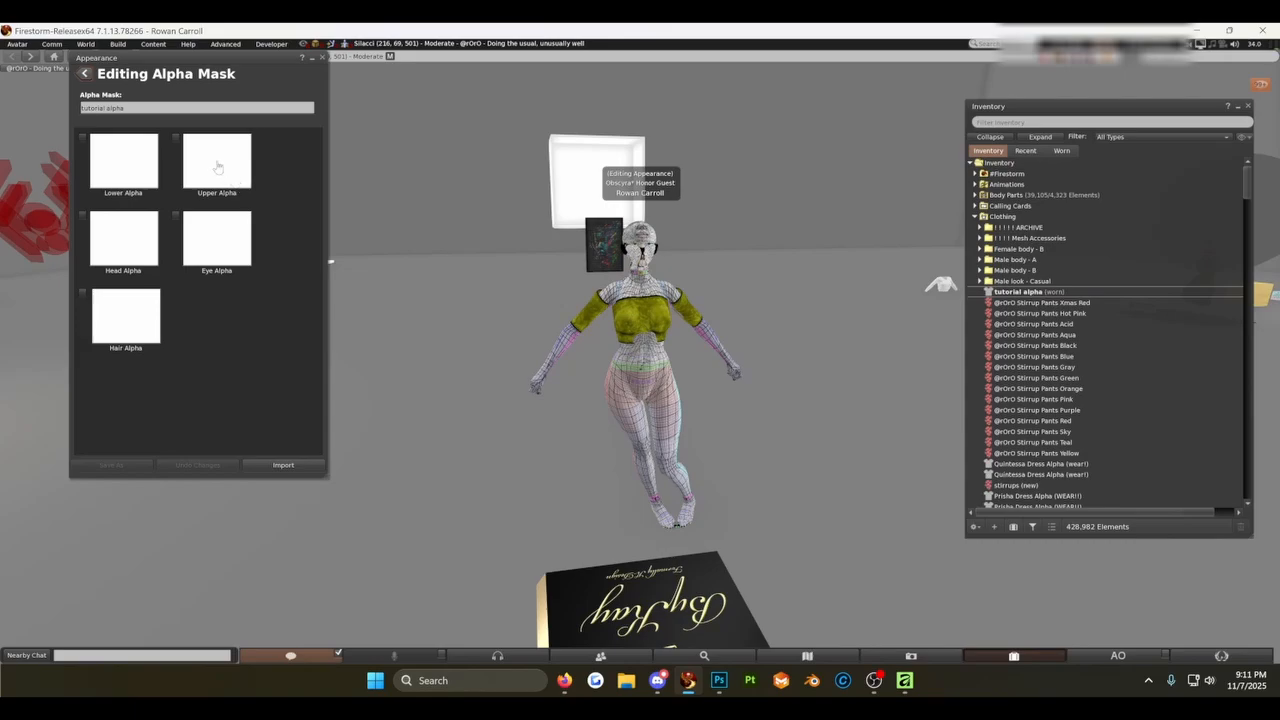
# - Open the texture picker for Upper Alpha, set its source to local textures and start adding a file
pyautogui.click(217, 167)
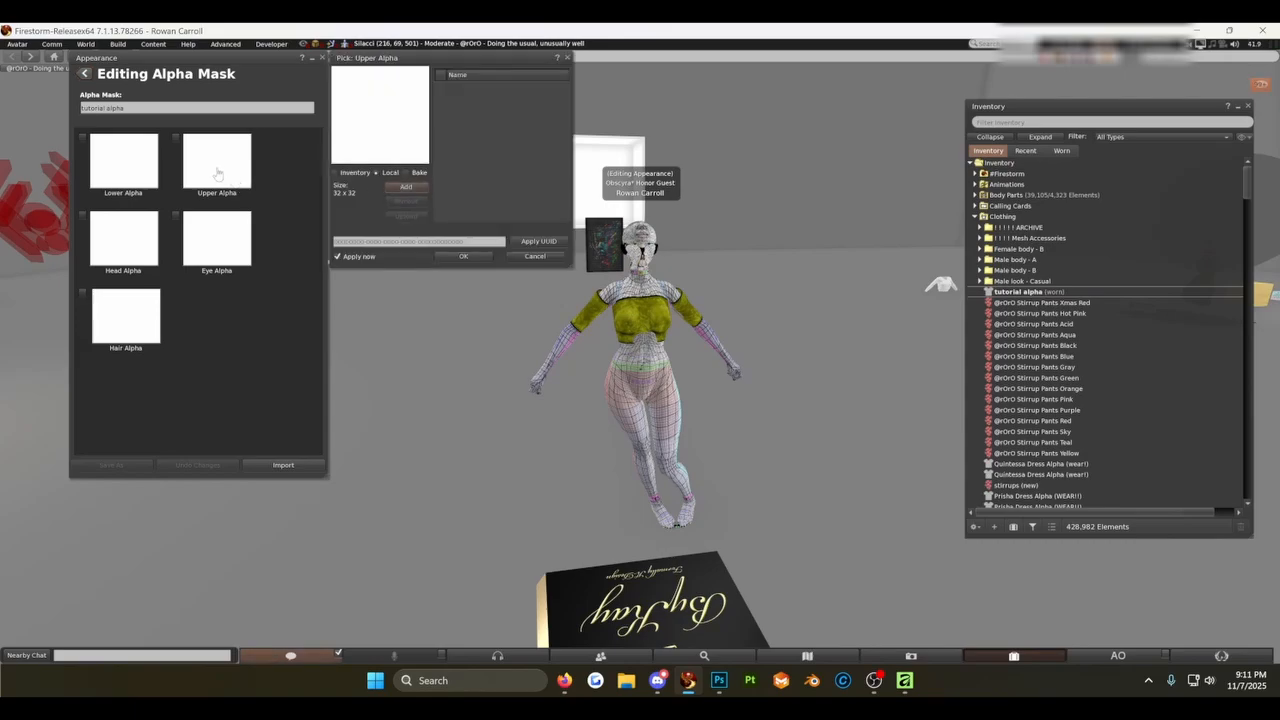
pyautogui.click(337, 172)
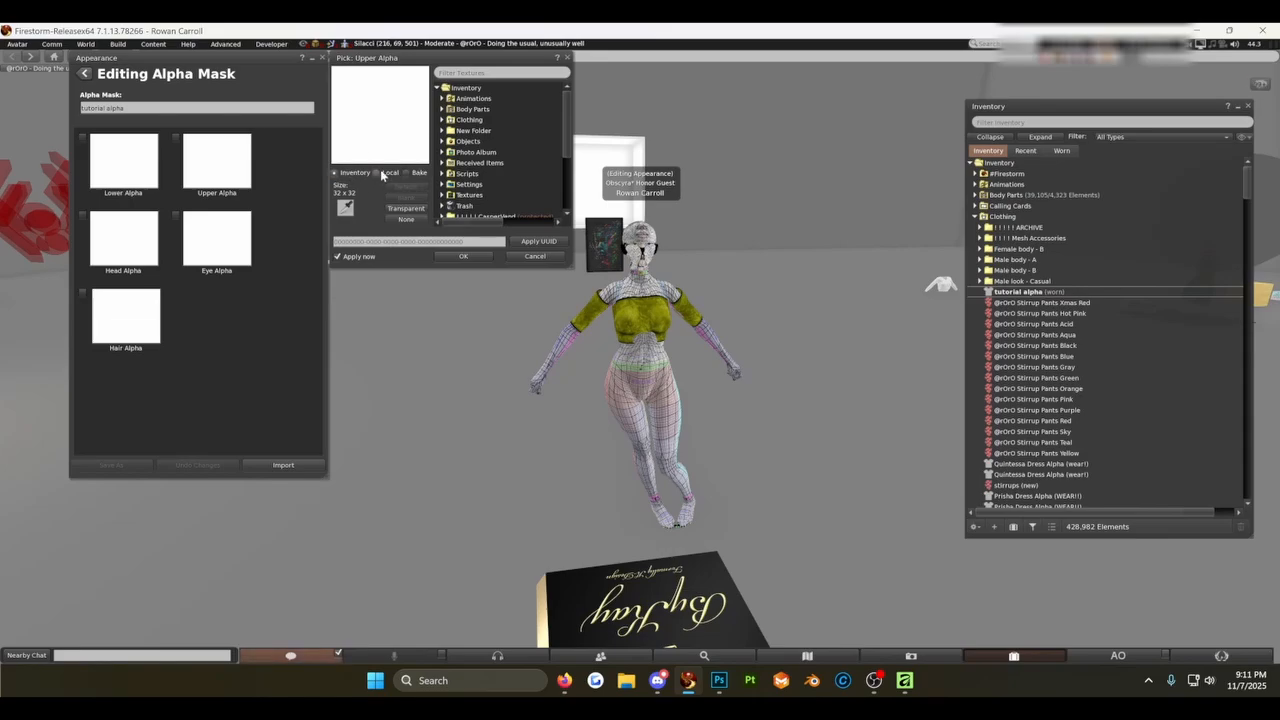
pyautogui.click(378, 173)
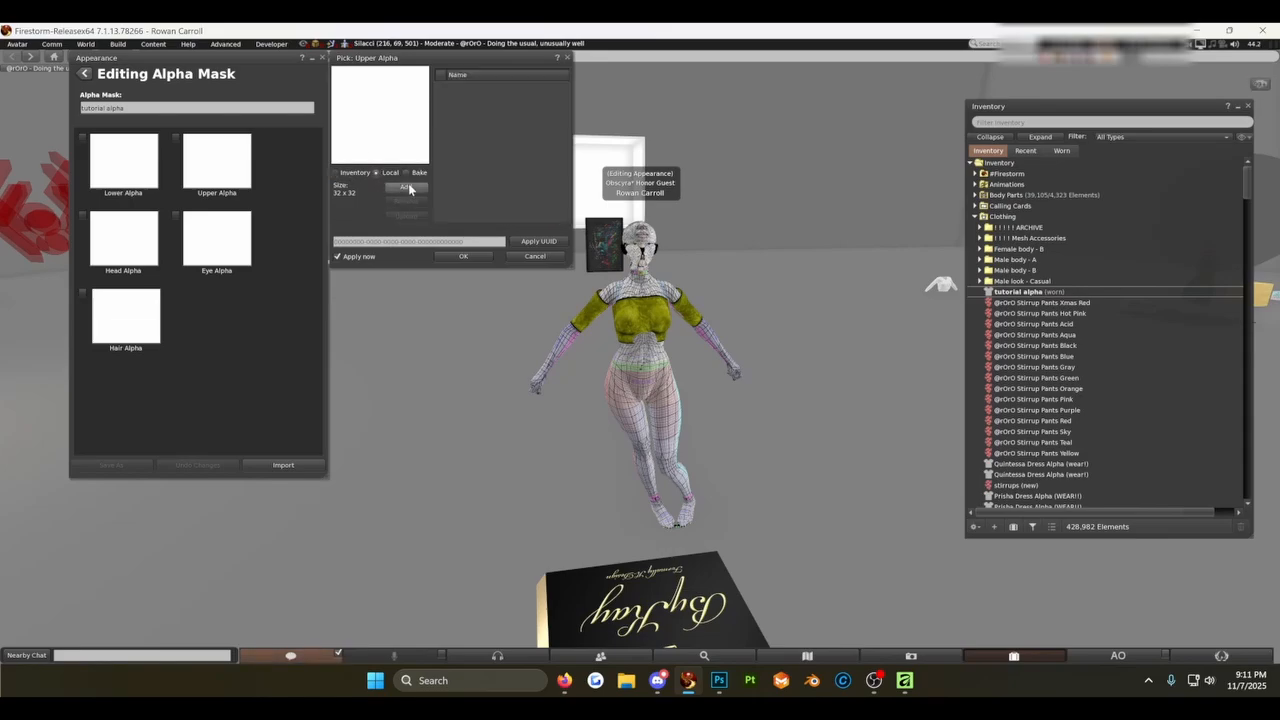
pyautogui.click(408, 189)
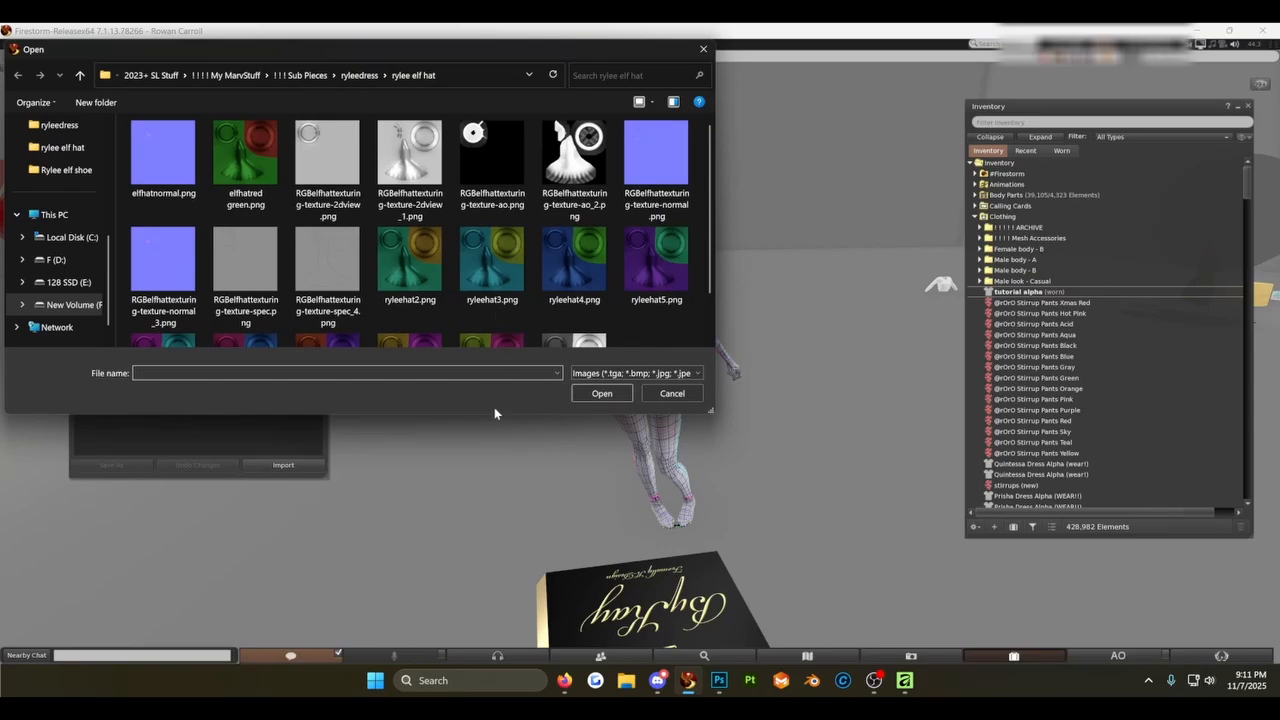
# - Add tutorialalpha.png from the CMFF-Master_Template-Upper folder in 2023+ SL Stuff > !!! Templates as a local texture
pyautogui.click(80, 75)
pyautogui.click(80, 75)
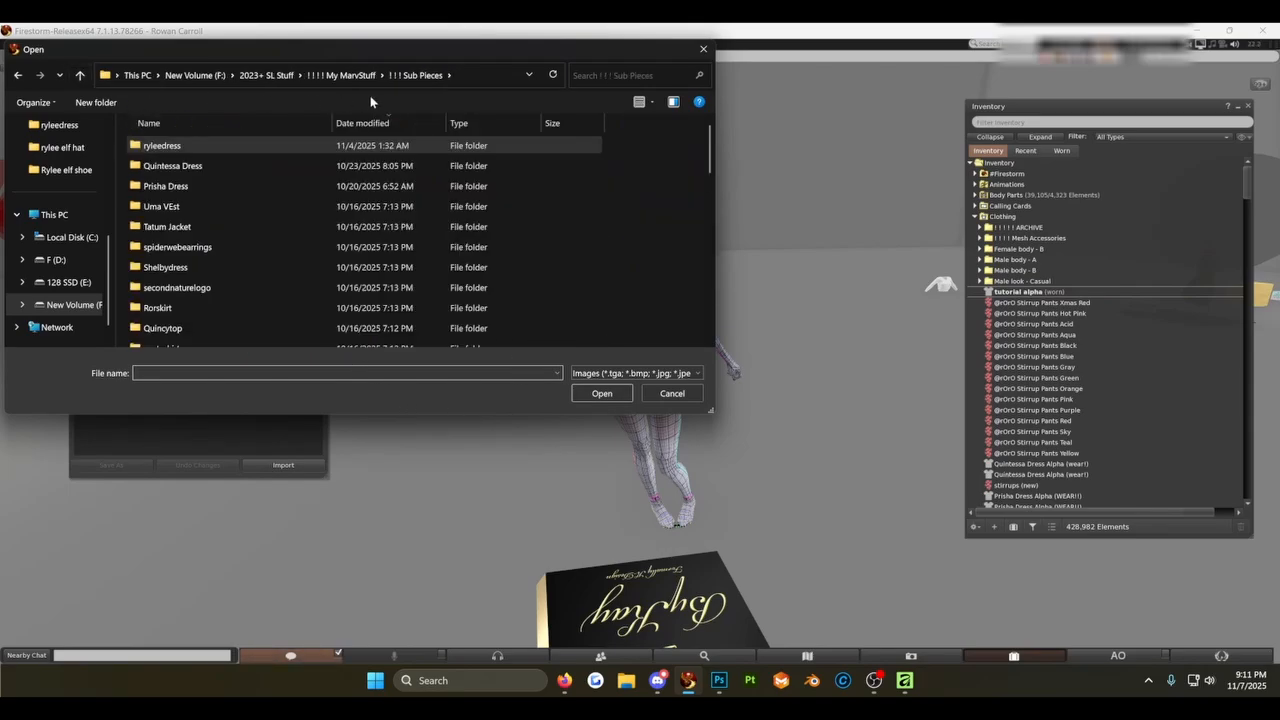
pyautogui.click(266, 75)
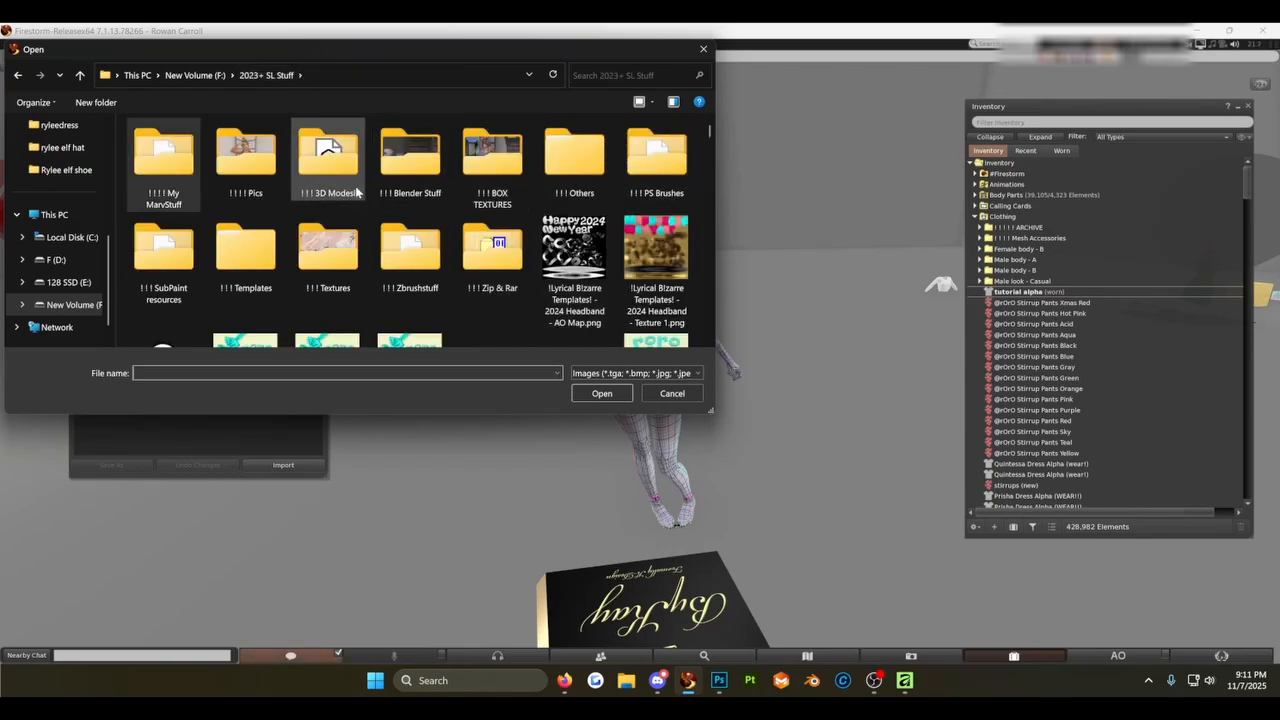
pyautogui.doubleClick(246, 256)
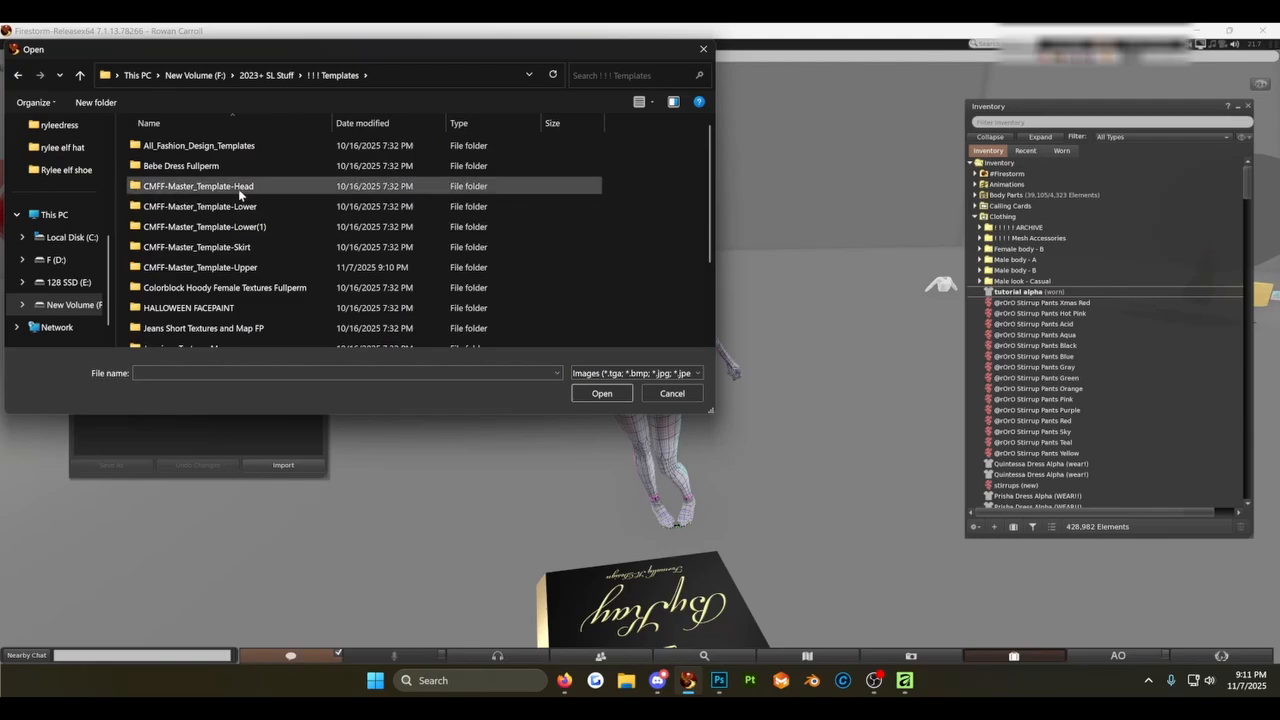
pyautogui.doubleClick(212, 268)
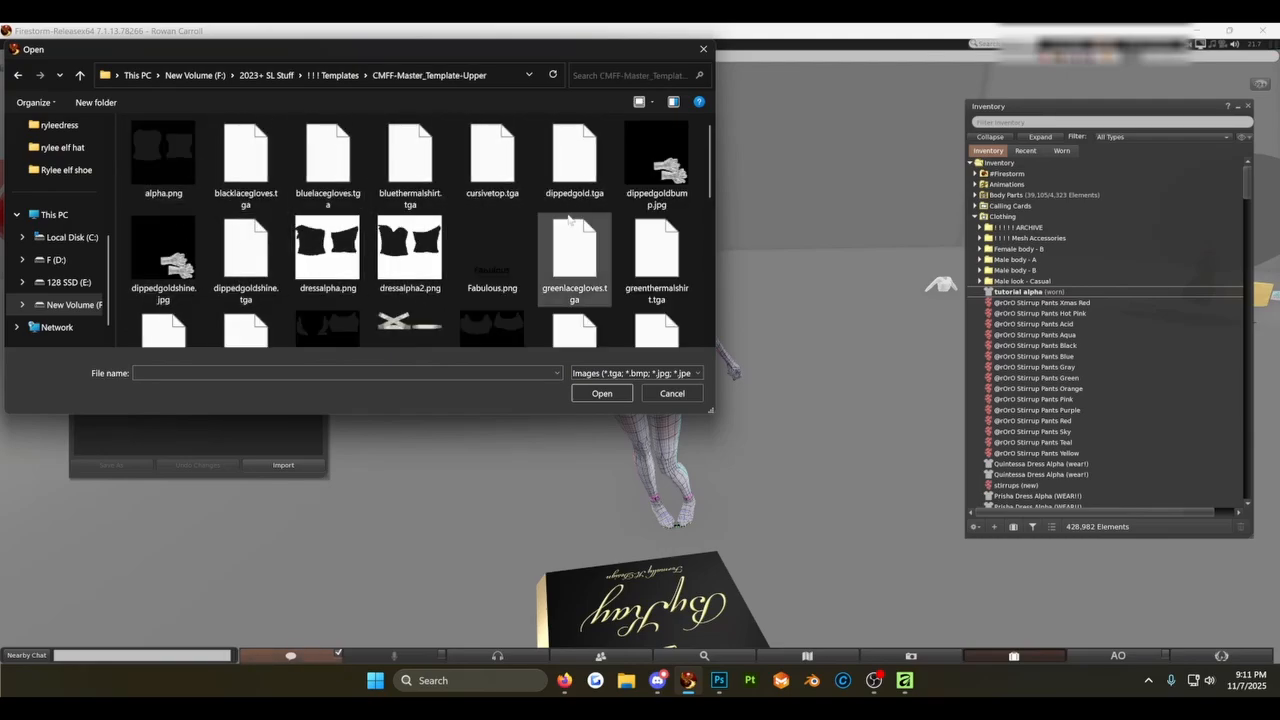
pyautogui.scroll(-2, 490, 262)
pyautogui.scroll(-2, 494, 250)
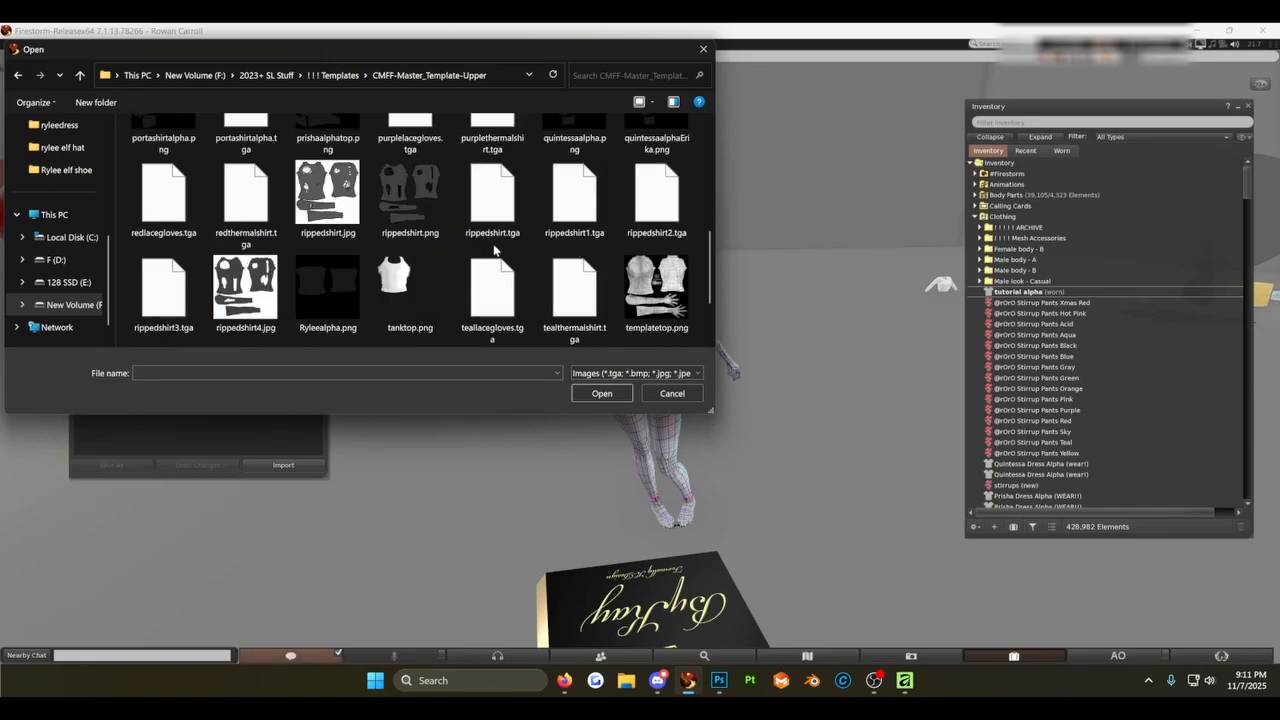
pyautogui.scroll(-1, 370, 270)
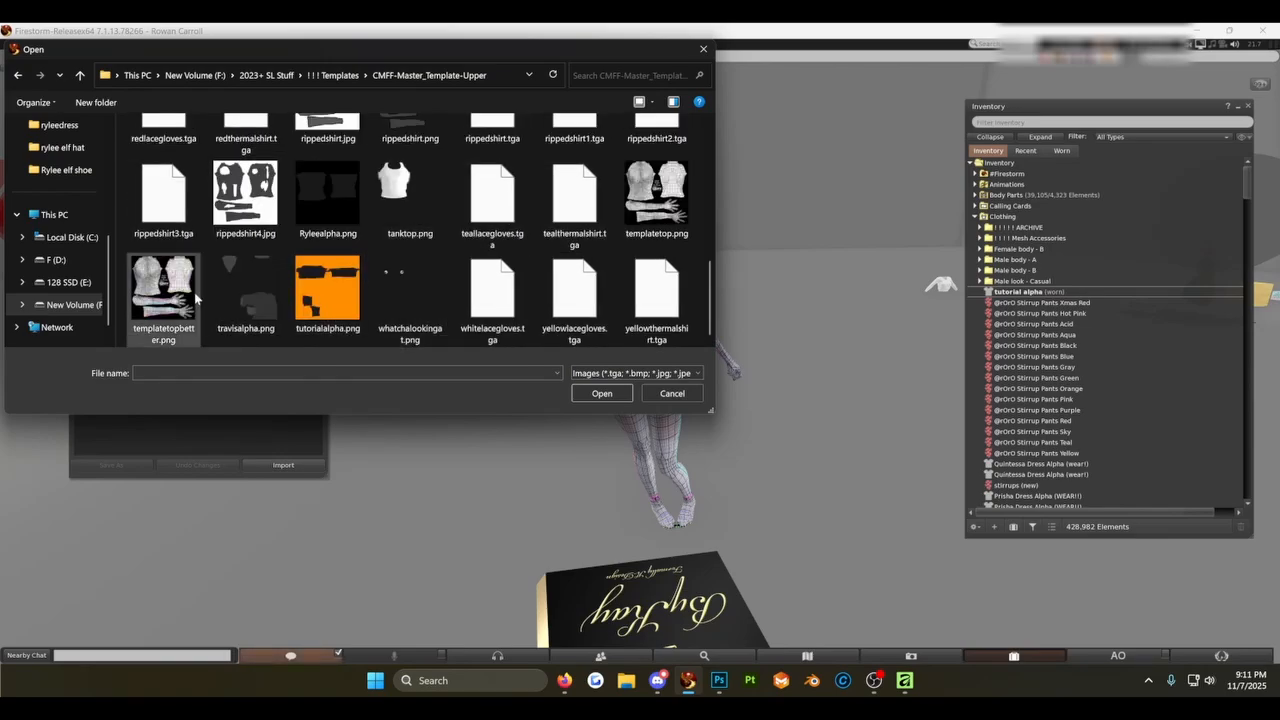
pyautogui.click(330, 300)
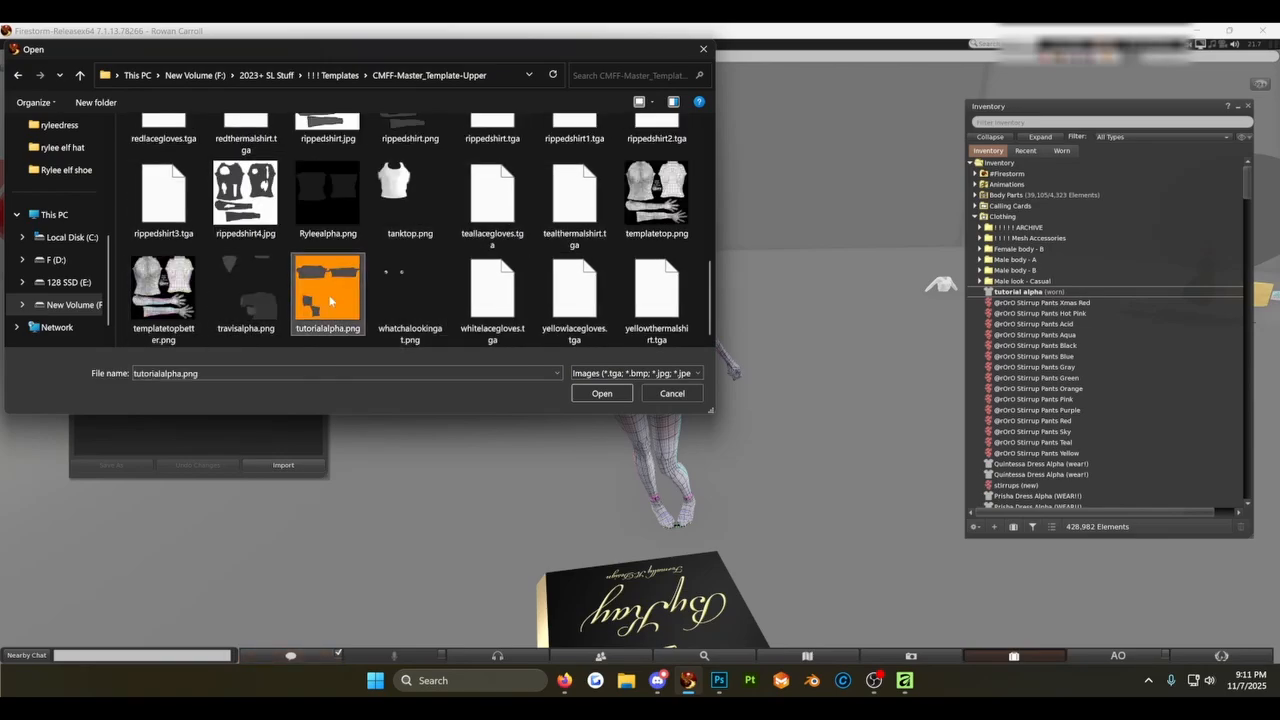
pyautogui.click(599, 393)
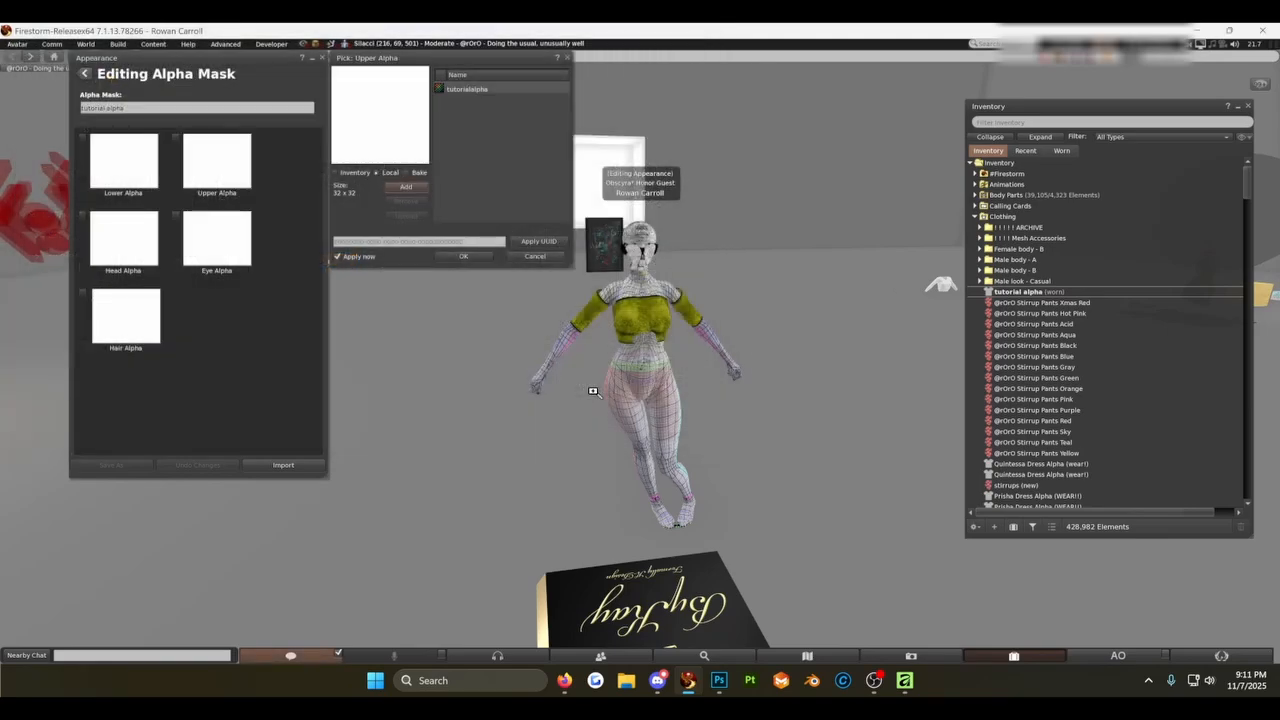
# - Apply the local tutorialalpha texture to the Upper Alpha slot and inspect the avatar's torso up close
pyautogui.click(475, 89)
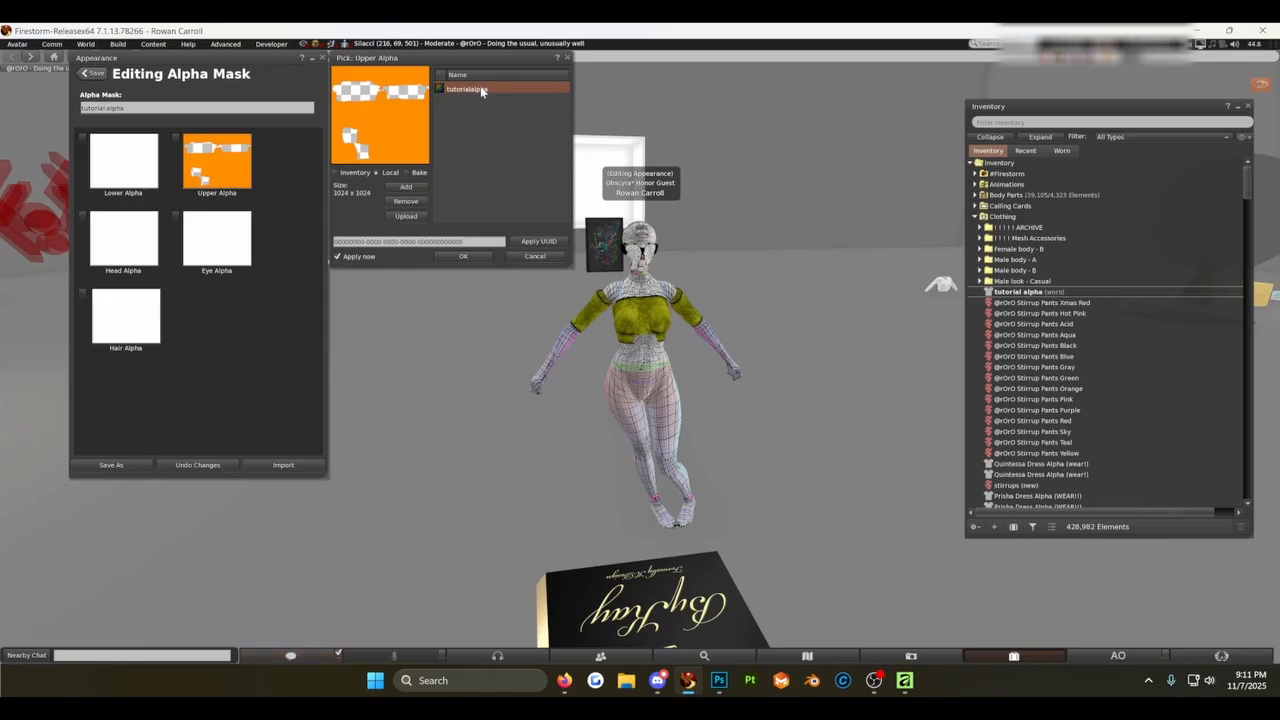
pyautogui.click(476, 256)
pyautogui.scroll(5, 614, 303)
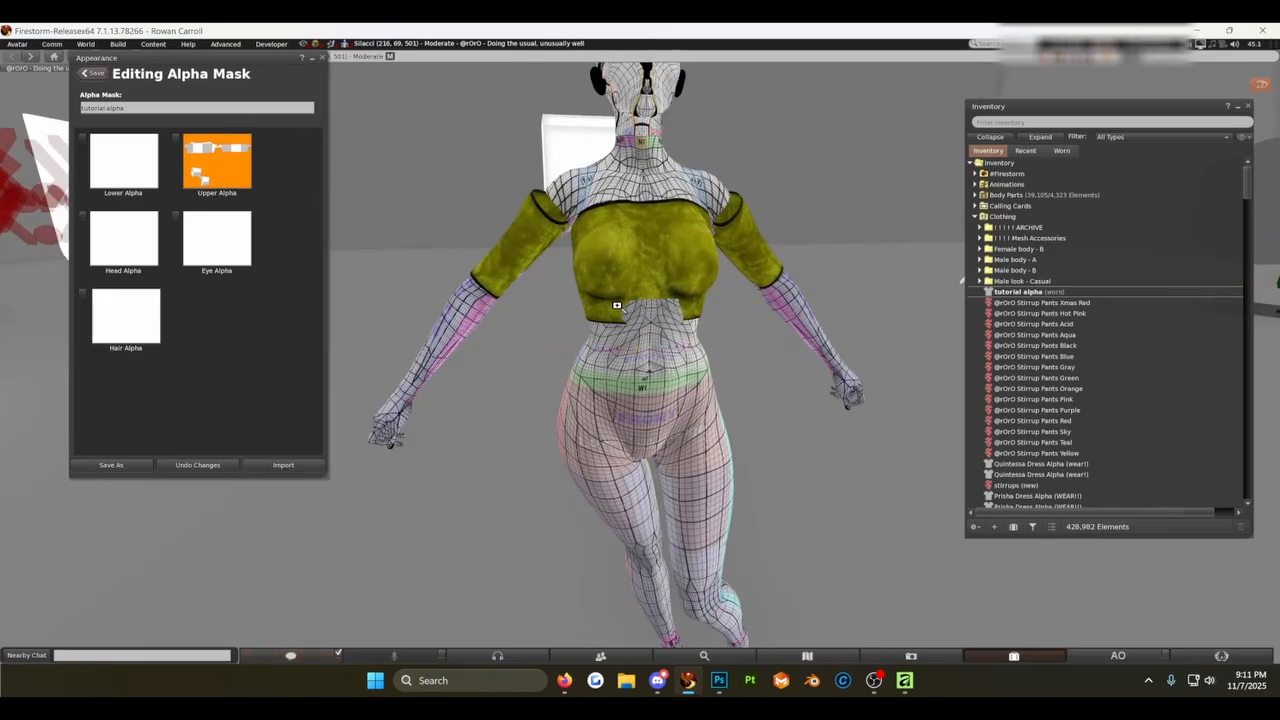
pyautogui.moveTo(573, 230); pyautogui.dragTo(750, 366)
pyautogui.moveTo(600, 360); pyautogui.dragTo(640, 355)
# - Switch to Affinity, hide the orange Pixel layer and show the Background, Shaded Grid and Length Guide layers
pyautogui.click(719, 680)
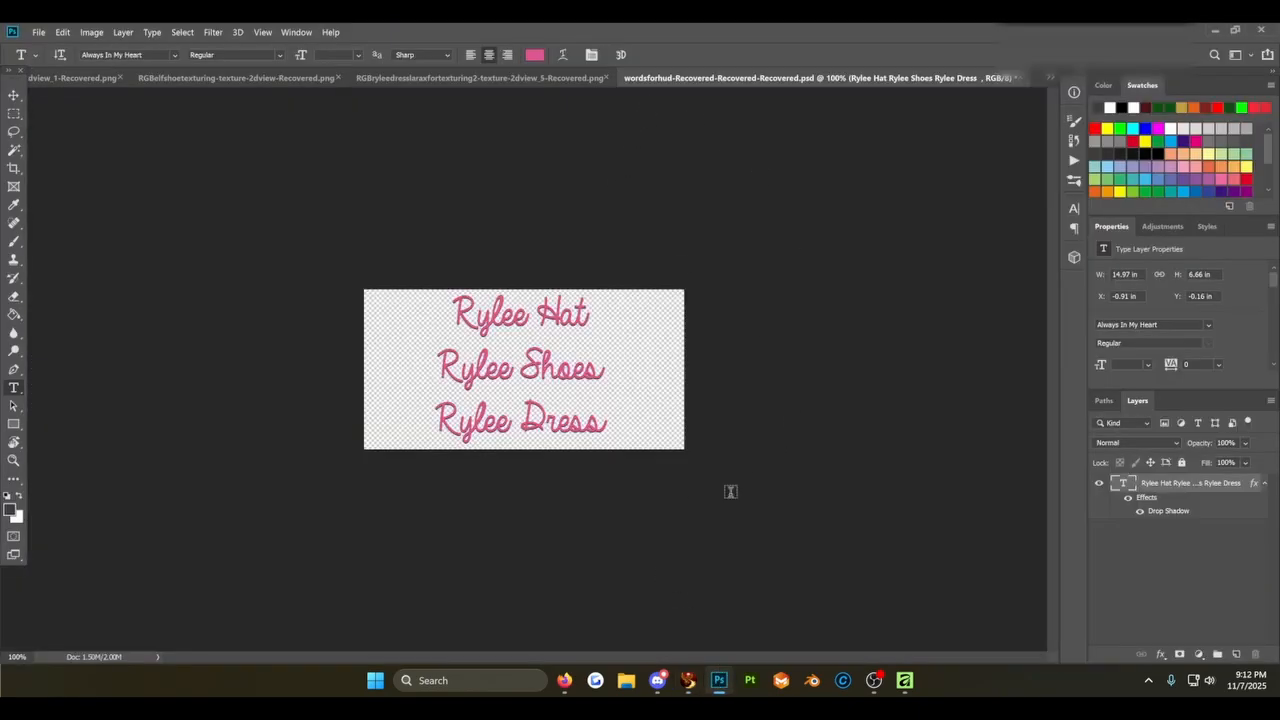
pyautogui.click(902, 677)
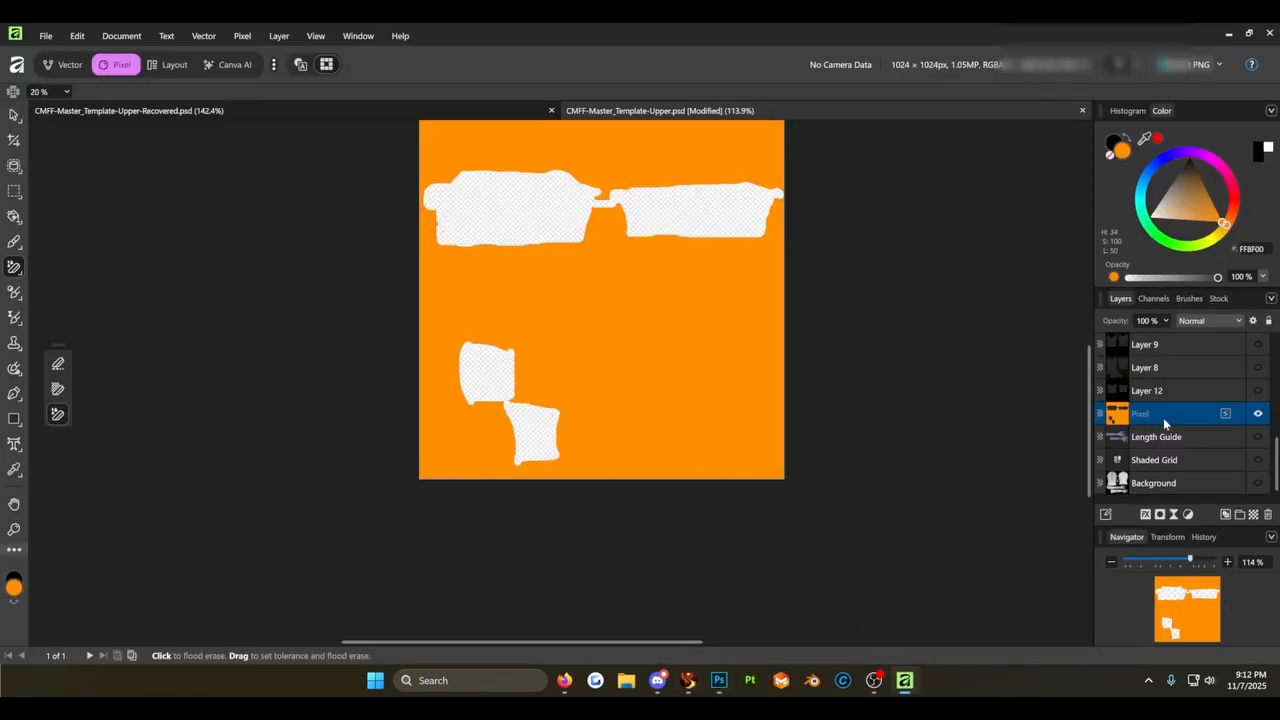
pyautogui.click(1257, 413)
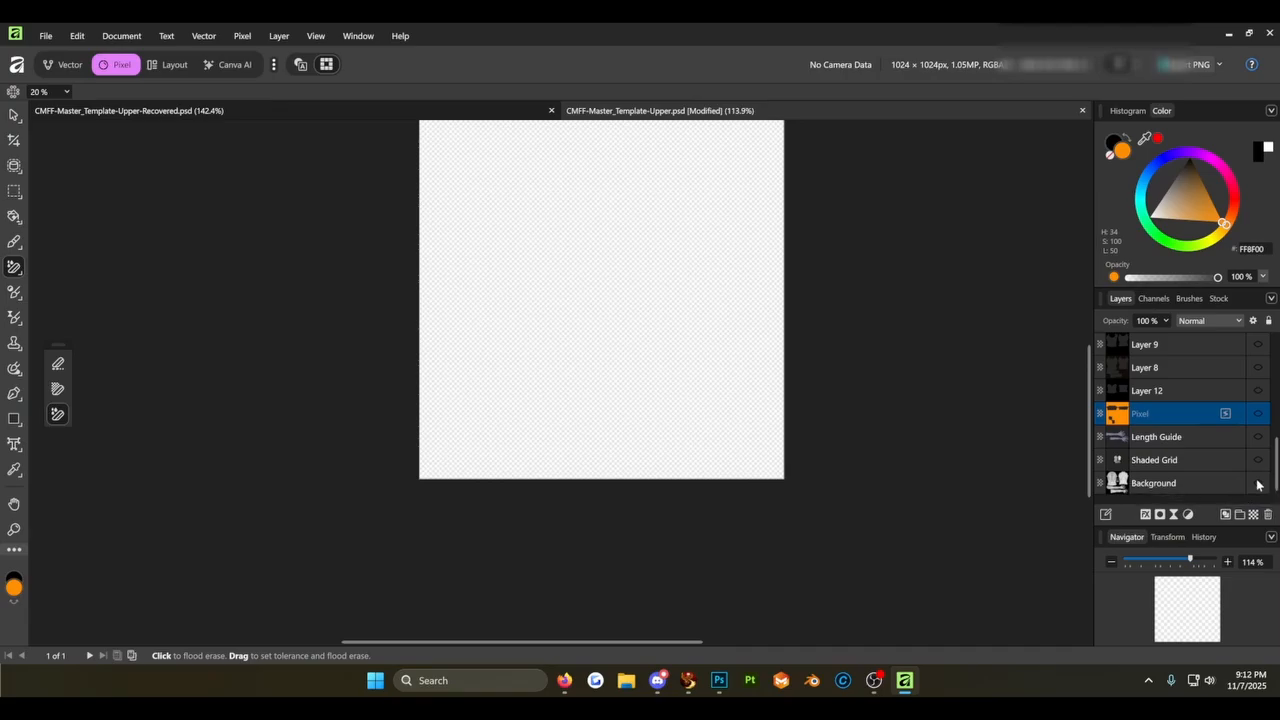
pyautogui.click(1257, 483)
pyautogui.click(1257, 459)
pyautogui.click(1257, 436)
# - Show the Edge Matching Guide layer and move it down the layer stack to the Pixel layer
pyautogui.scroll(3, 1180, 441)
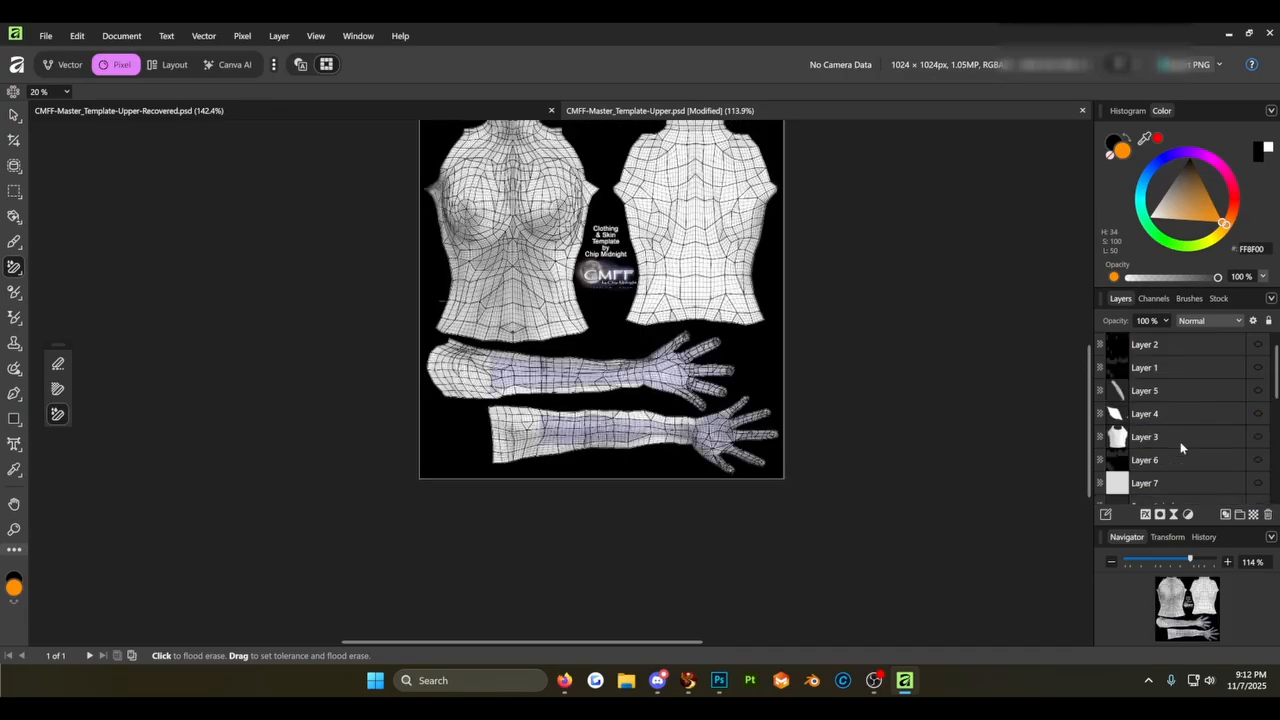
pyautogui.scroll(-5, 1180, 441)
pyautogui.scroll(2, 1180, 441)
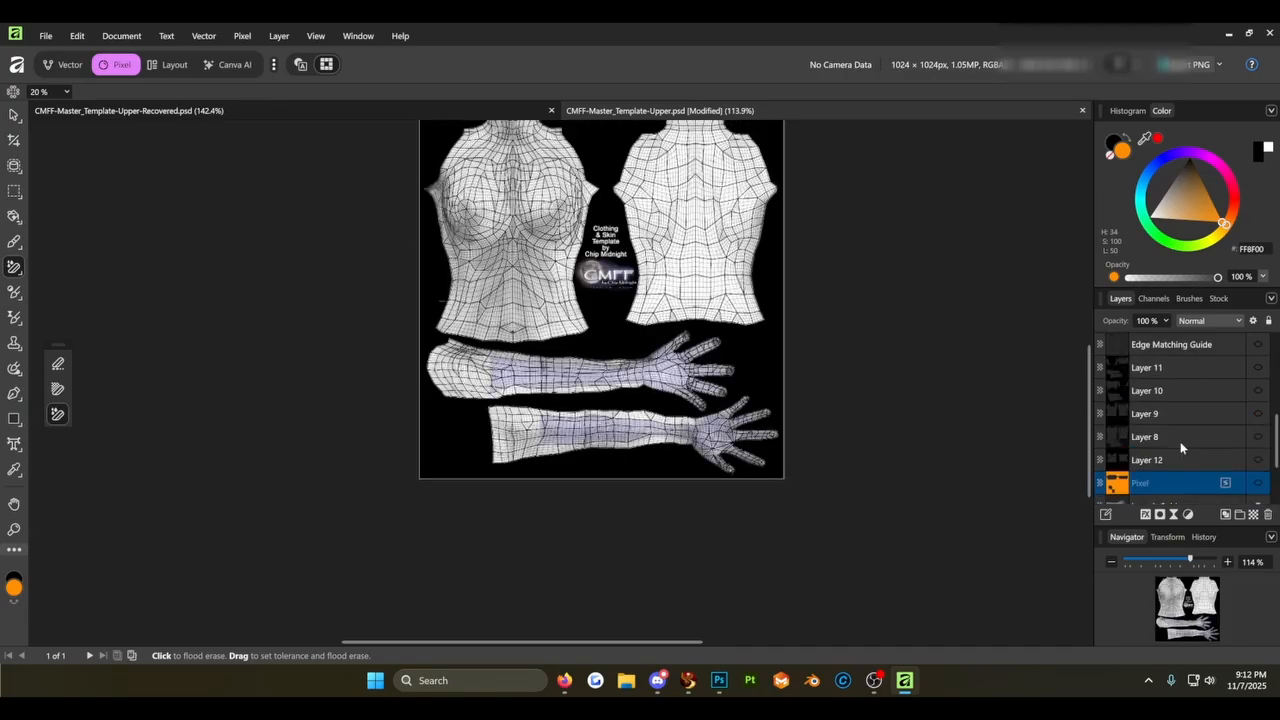
pyautogui.click(1124, 346)
pyautogui.click(1259, 345)
pyautogui.moveTo(1172, 346); pyautogui.dragTo(1181, 490)
pyautogui.scroll(-1, 1181, 488)
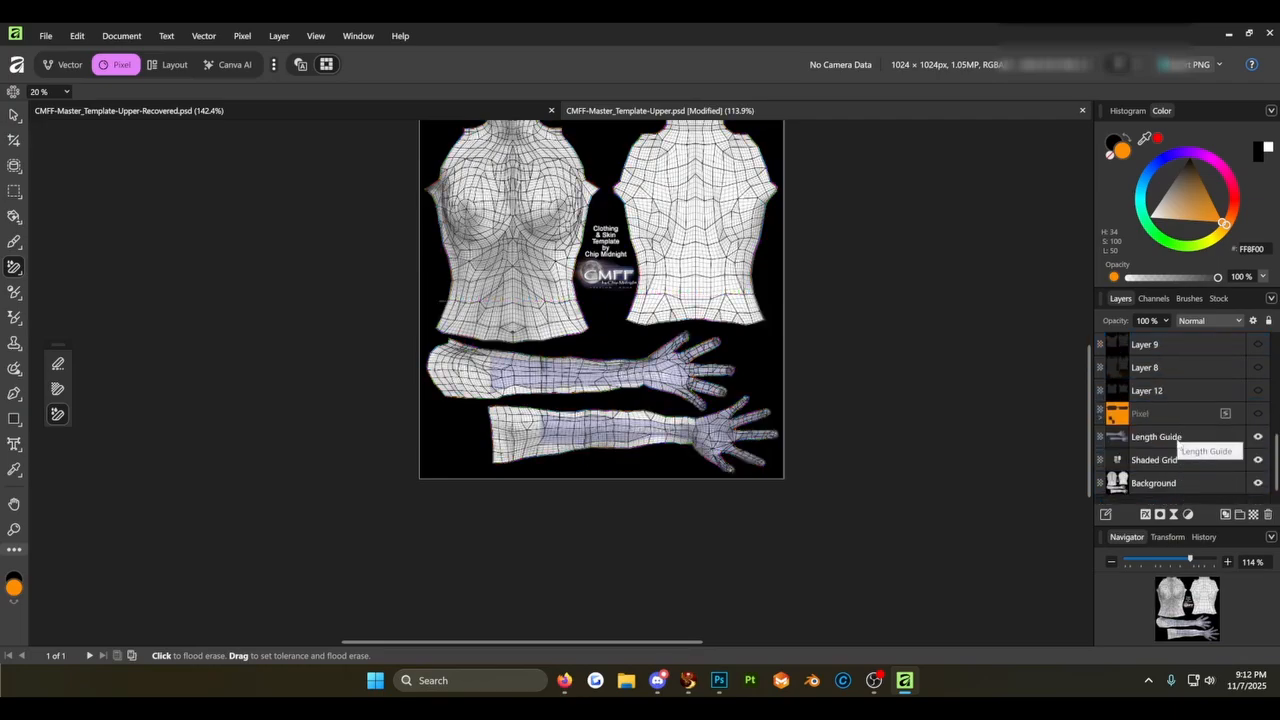
# - Move the Seam Labels and Seam Matching Guide layers together to directly above the Length Guide layer
pyautogui.scroll(3, 1180, 450)
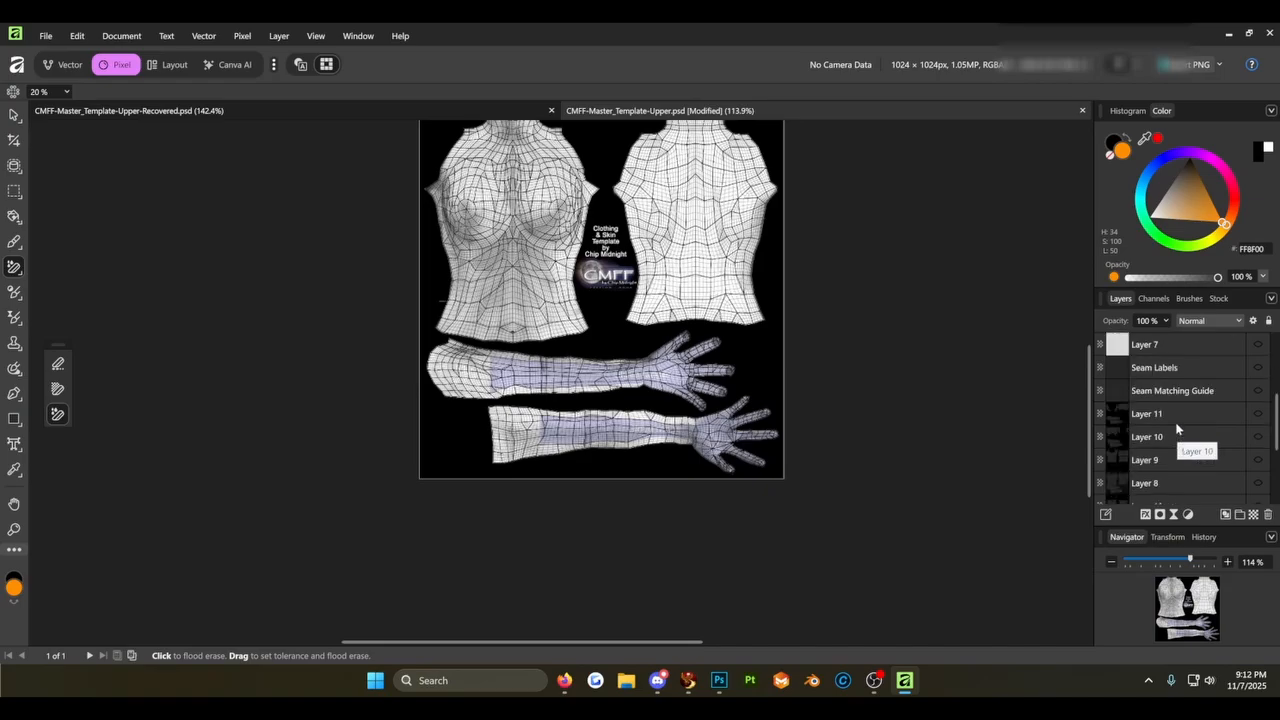
pyautogui.click(1163, 392)
pyautogui.keyDown('shift'); pyautogui.click(1163, 367); pyautogui.keyUp('shift')
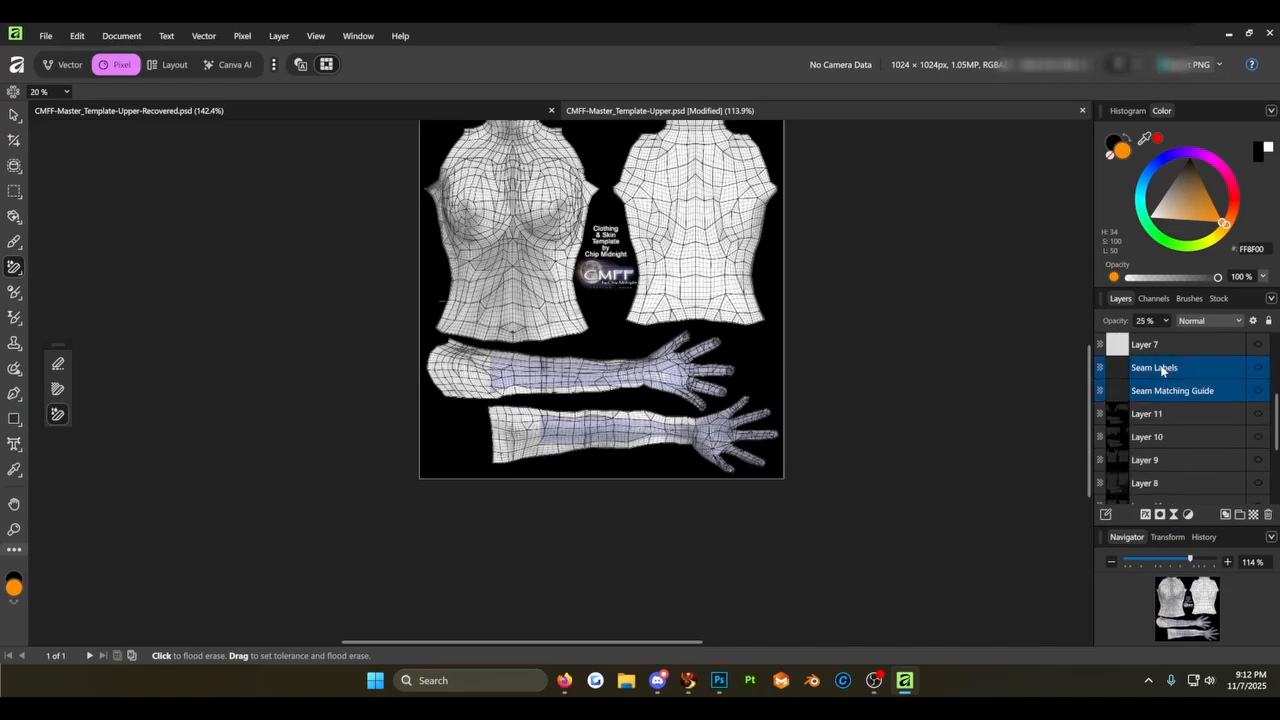
pyautogui.moveTo(1163, 367); pyautogui.dragTo(1178, 475)
pyautogui.scroll(-3, 1176, 460)
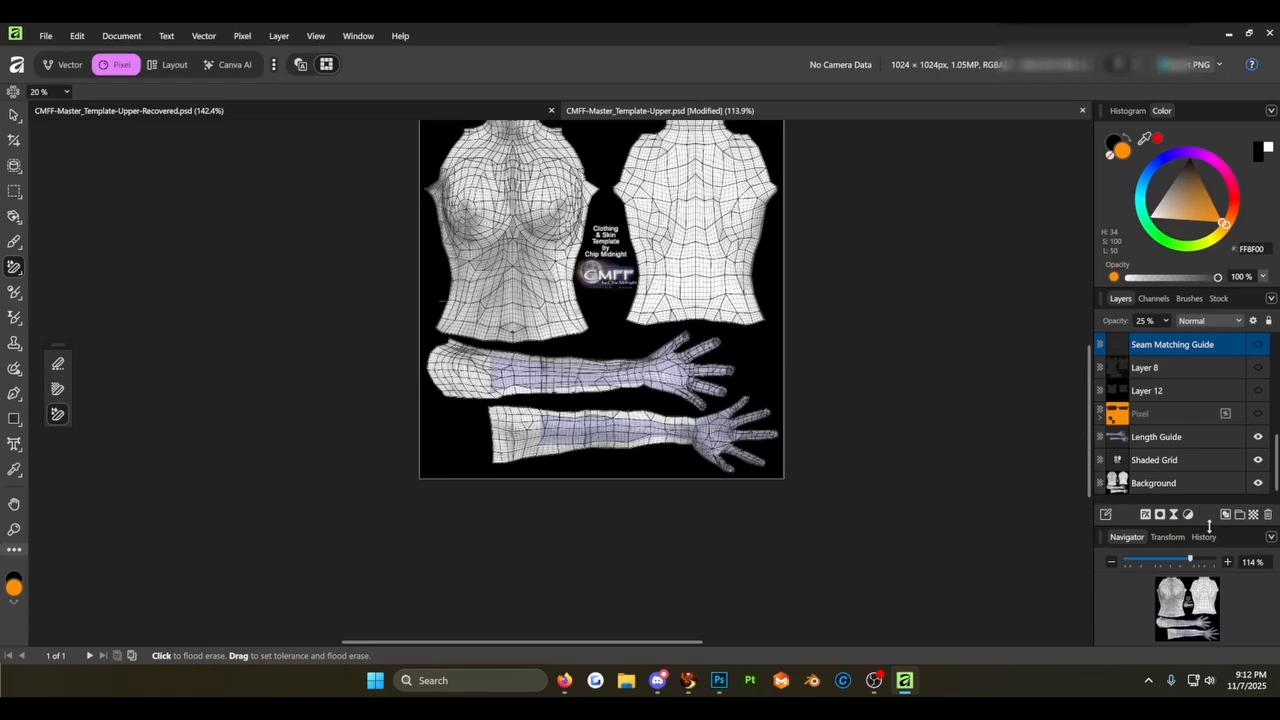
pyautogui.moveTo(1209, 527); pyautogui.dragTo(1219, 611)
pyautogui.moveTo(1172, 348); pyautogui.dragTo(1181, 455)
# - Make the Seam Labels and Seam Matching Guide layers visible and inspect the coloured seam markings on the template
pyautogui.click(1257, 441)
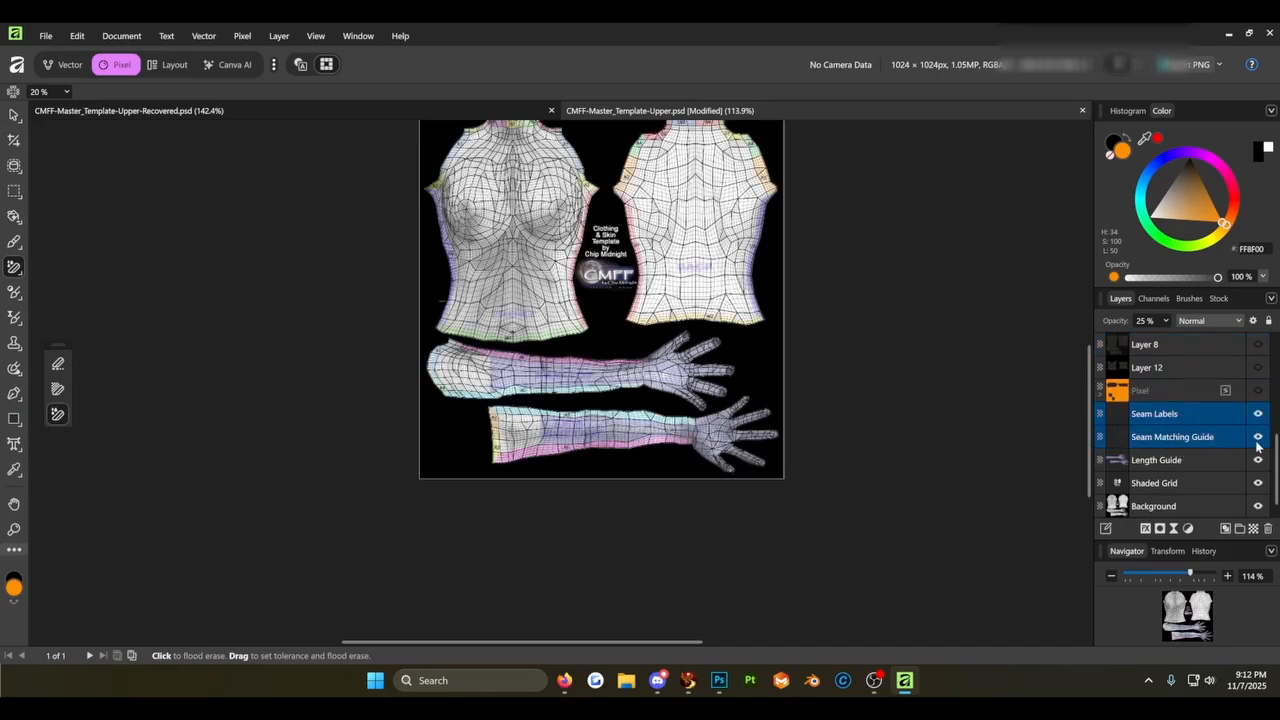
pyautogui.click(1257, 442)
pyautogui.click(1257, 441)
pyautogui.scroll(5, 805, 298)
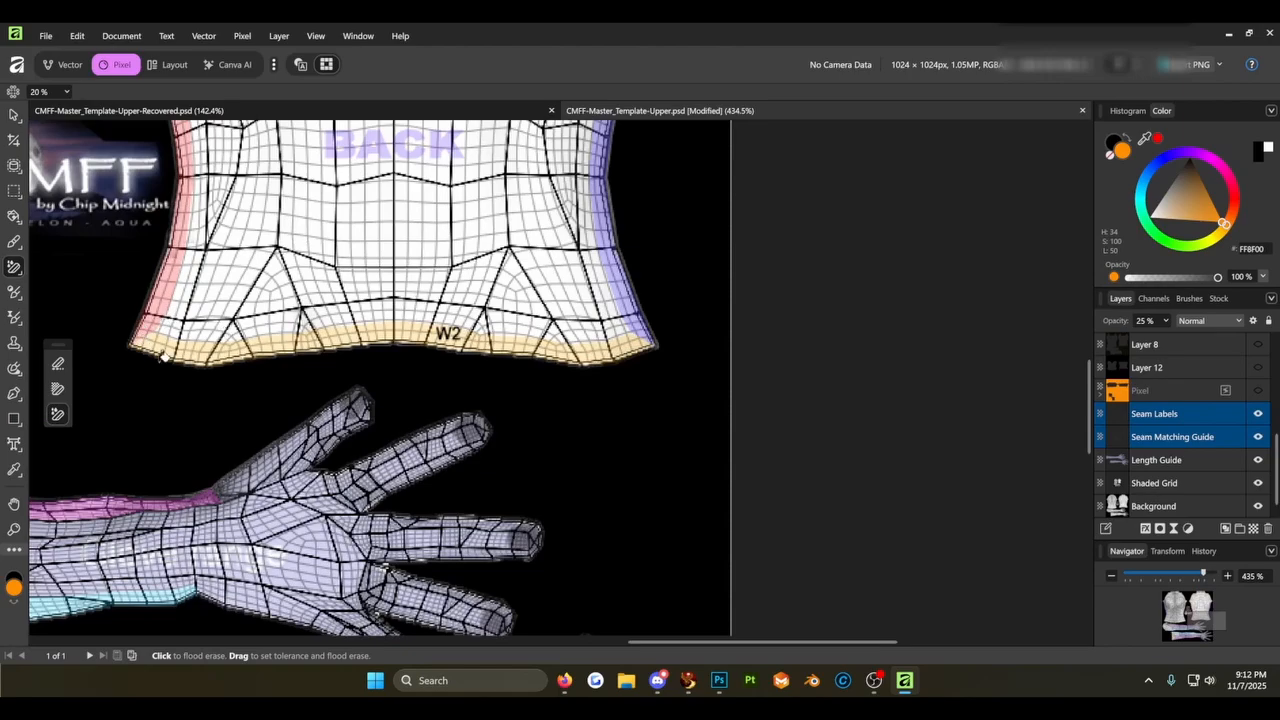
pyautogui.scroll(-4, 164, 356)
pyautogui.moveTo(262, 302); pyautogui.dragTo(543, 405)
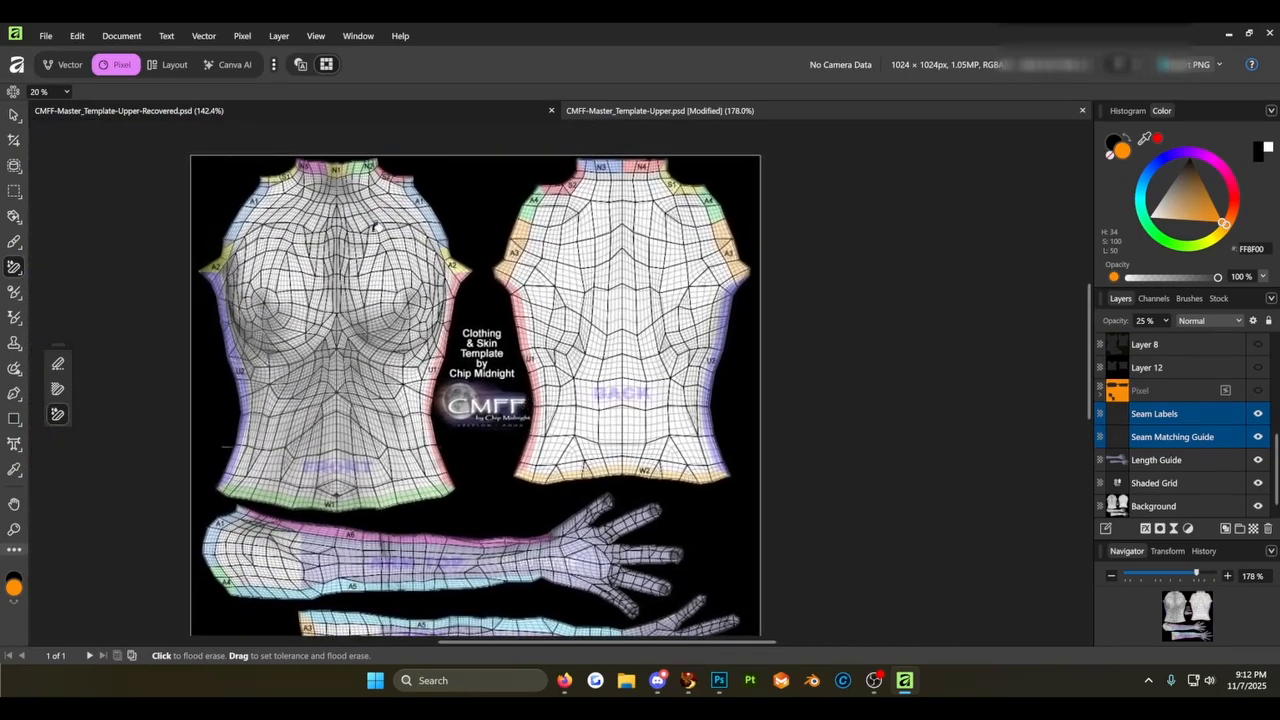
# - Toggle the Seam Matching Guide and Seam Labels layers off and on to compare the template with and without seam markings
pyautogui.moveTo(403, 431); pyautogui.dragTo(509, 340)
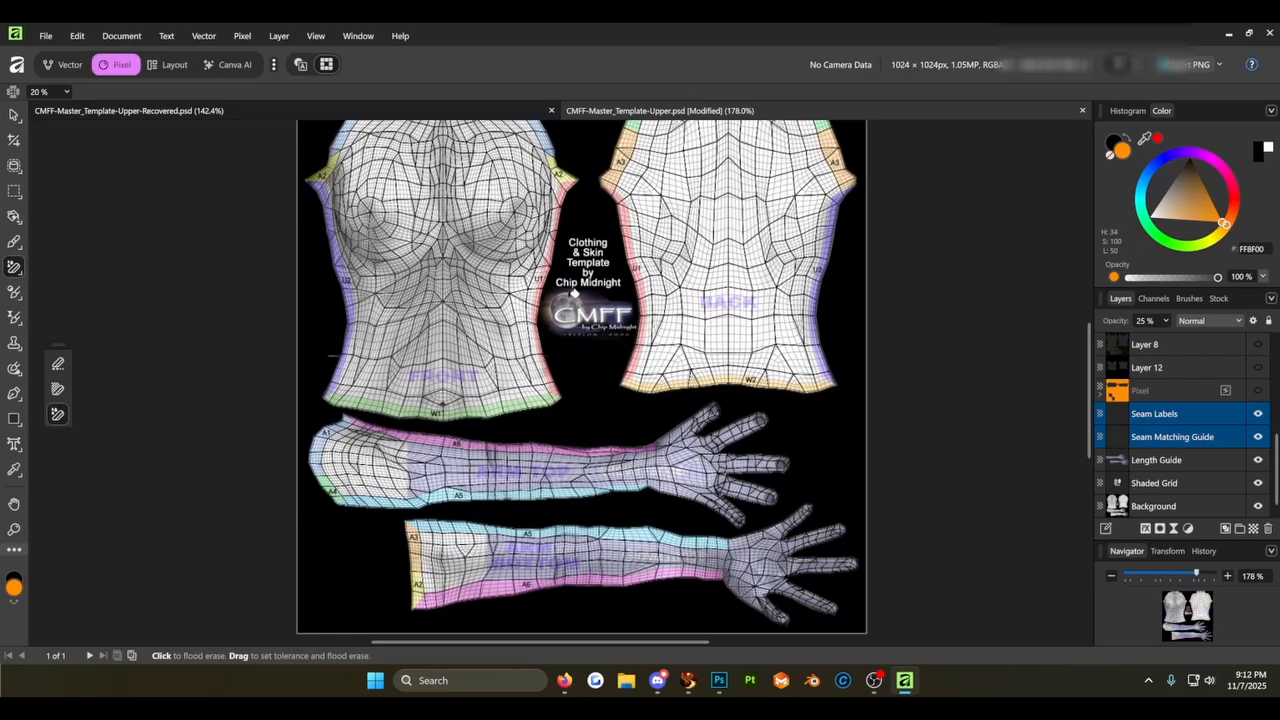
pyautogui.click(1259, 438)
pyautogui.click(1257, 440)
pyautogui.click(1258, 432)
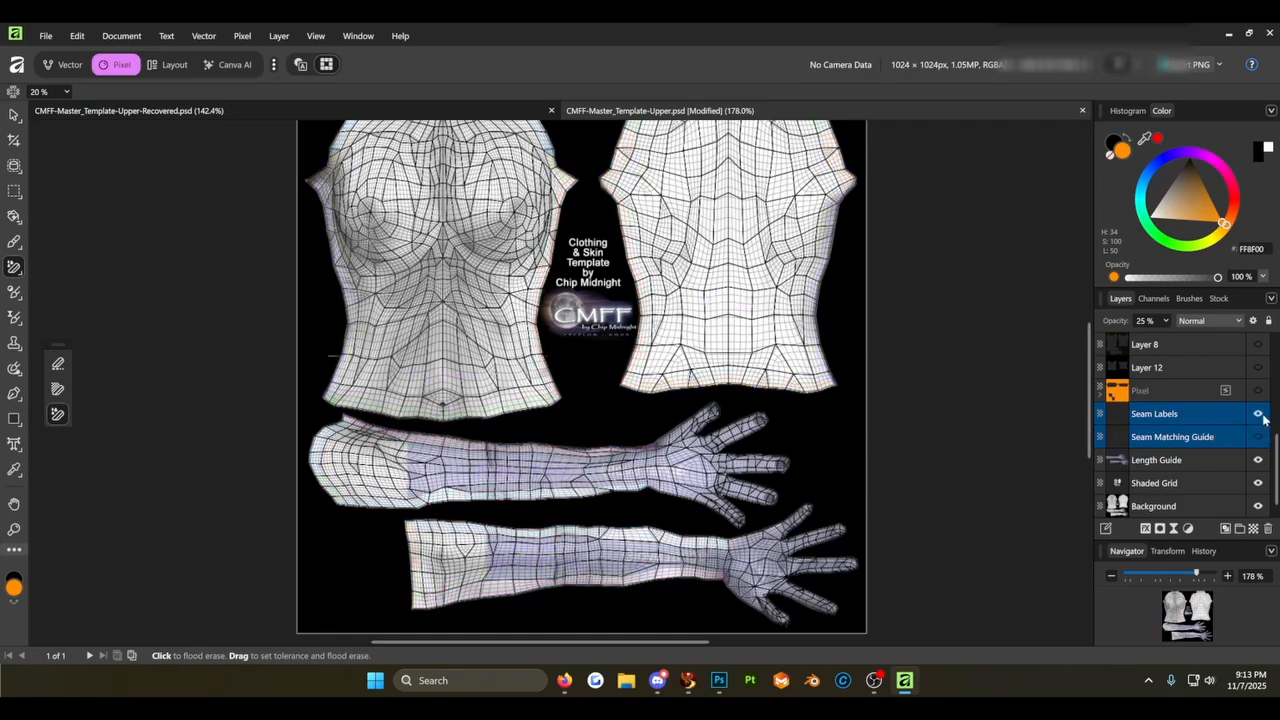
pyautogui.click(1258, 432)
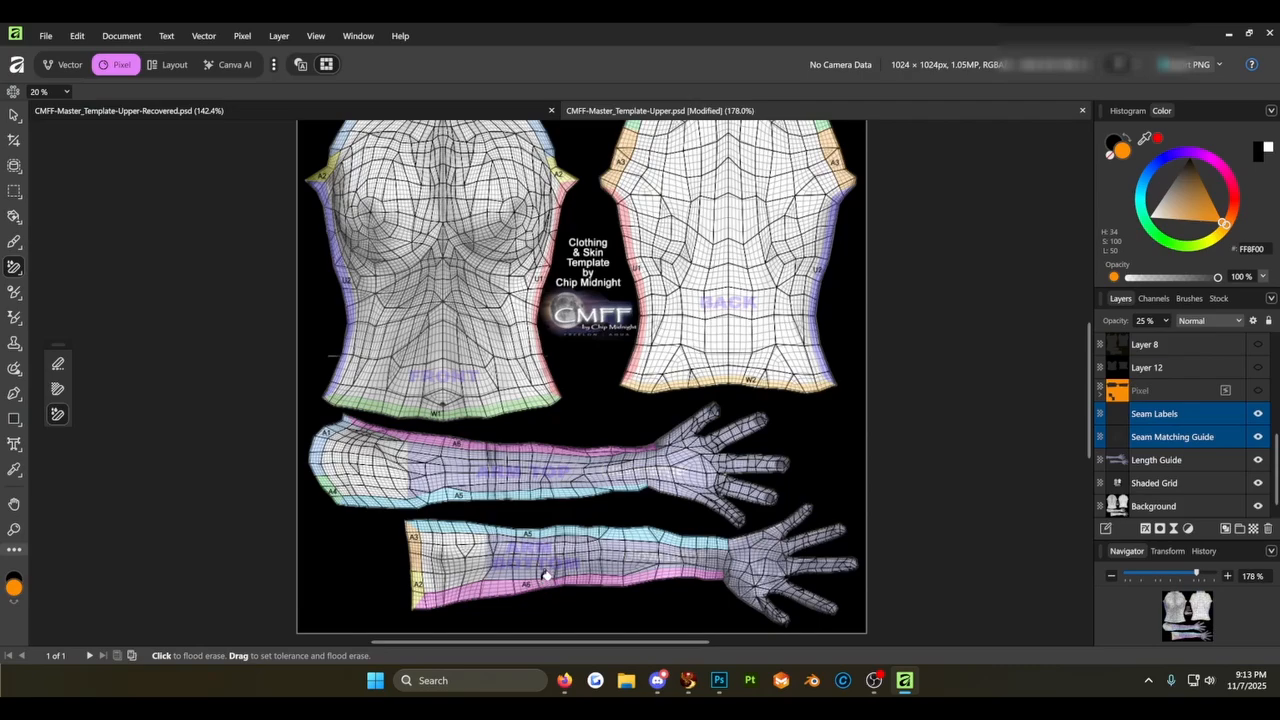
pyautogui.scroll(-1, 620, 417)
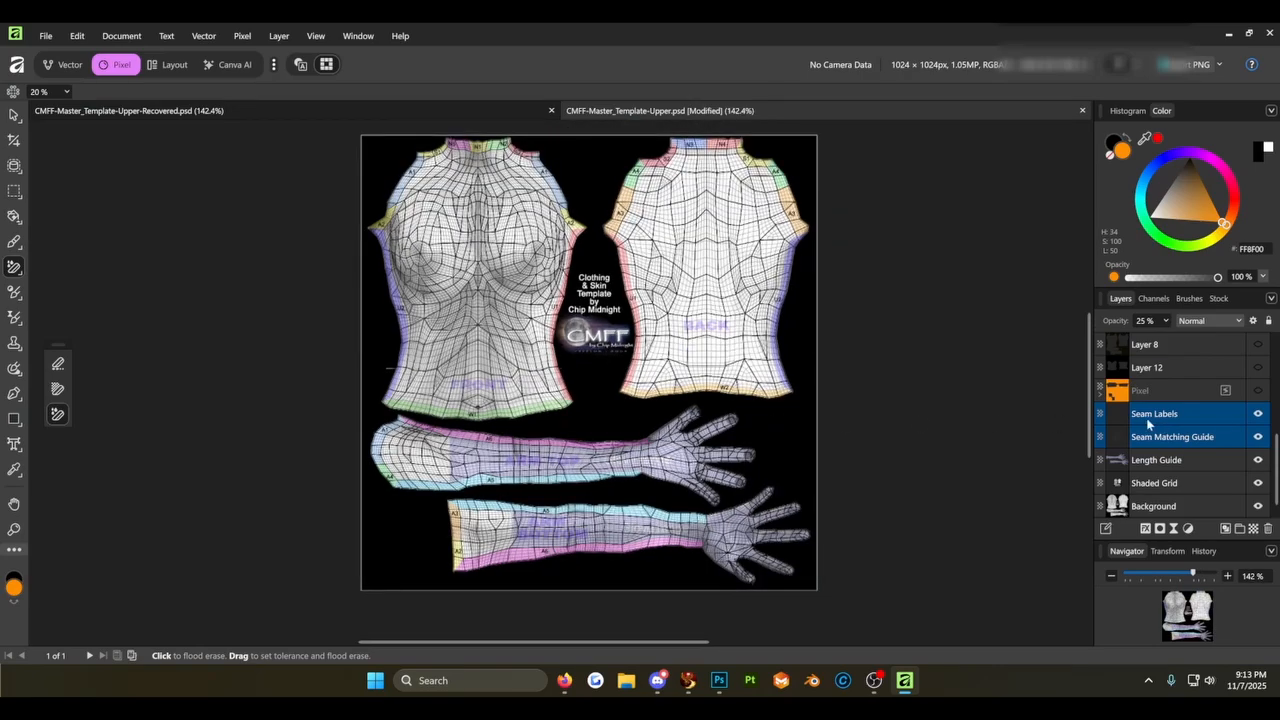
# - Show the orange Pixel layer over the seam guides and look through the layer stack for the Edge Matching Guide
pyautogui.click(1130, 391)
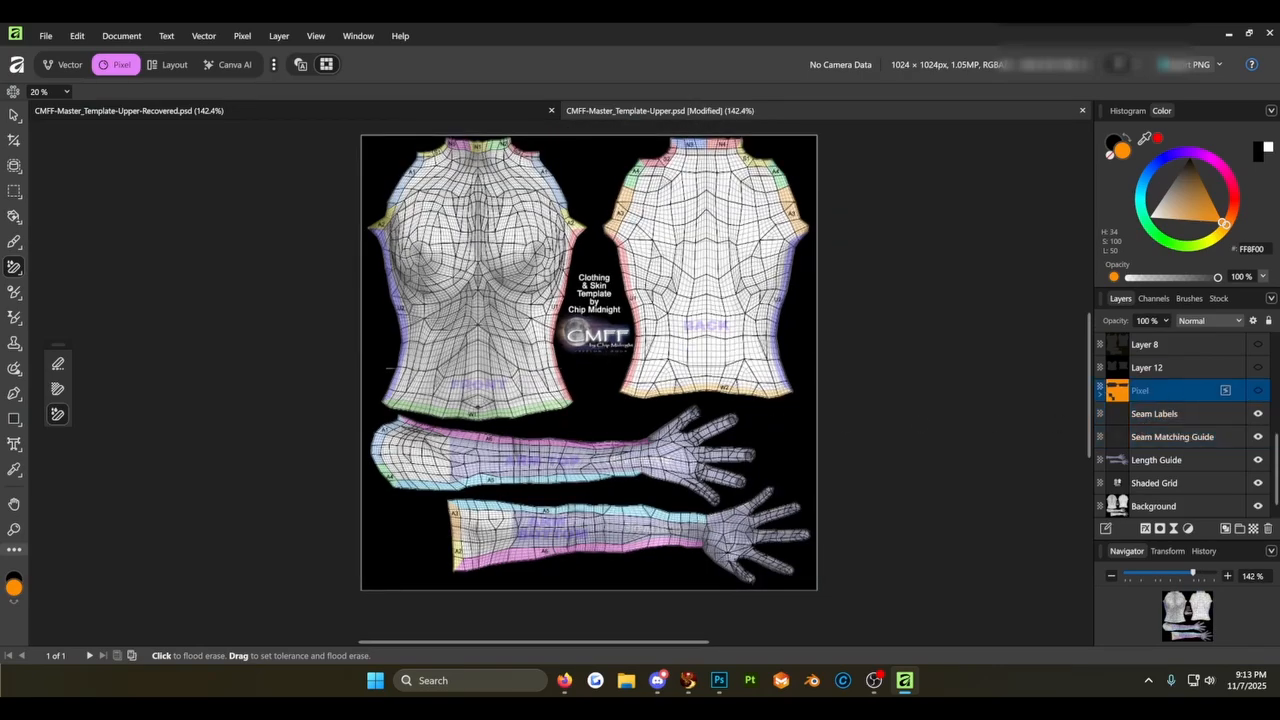
pyautogui.click(1258, 391)
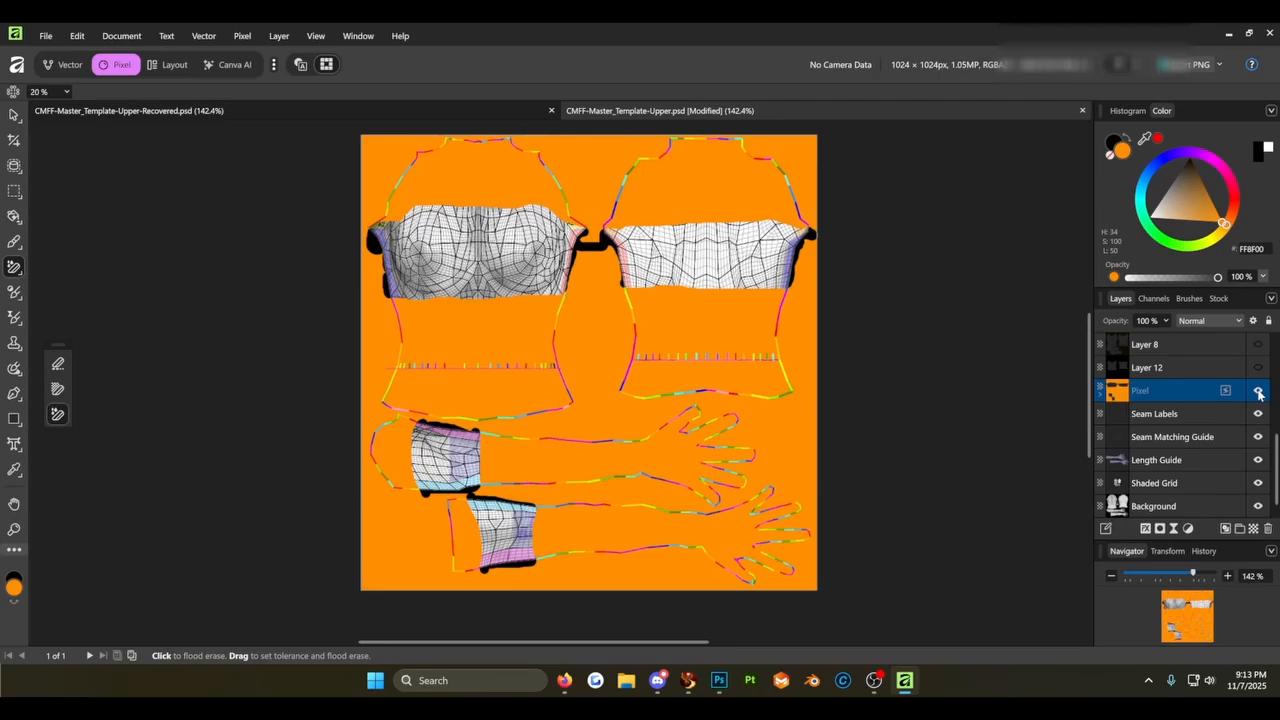
pyautogui.scroll(5, 1168, 422)
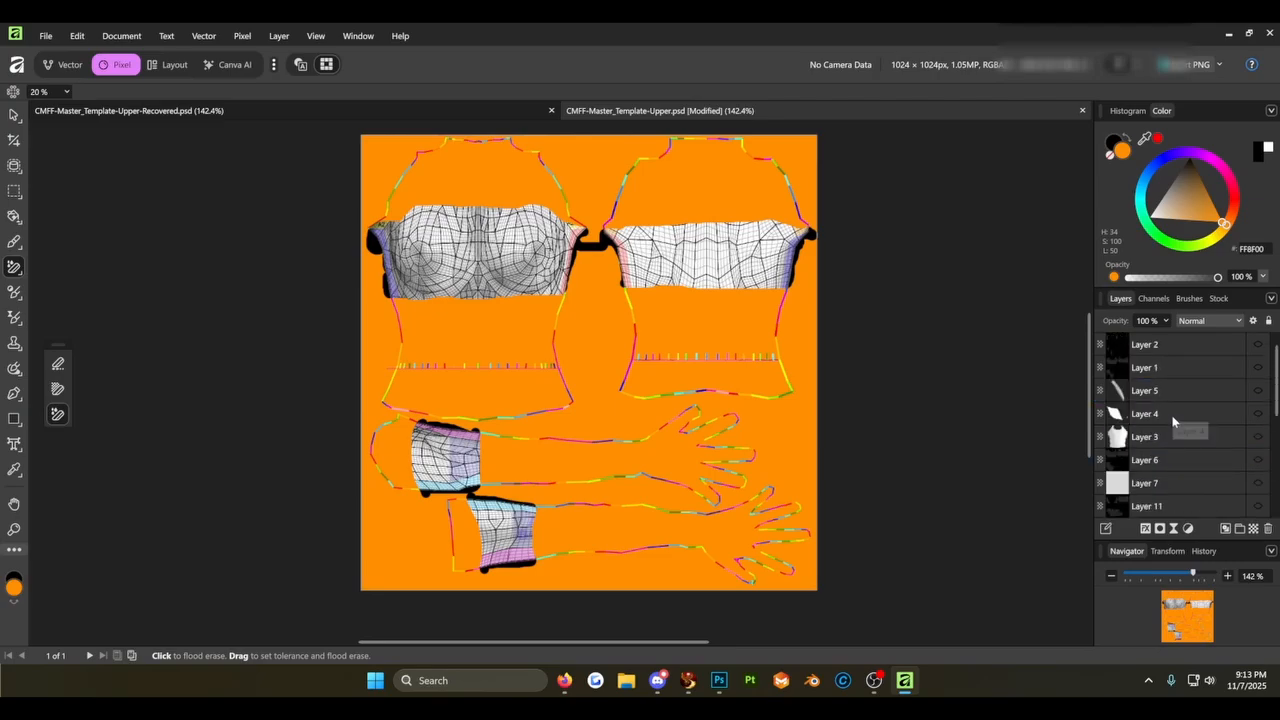
pyautogui.scroll(-5, 1175, 421)
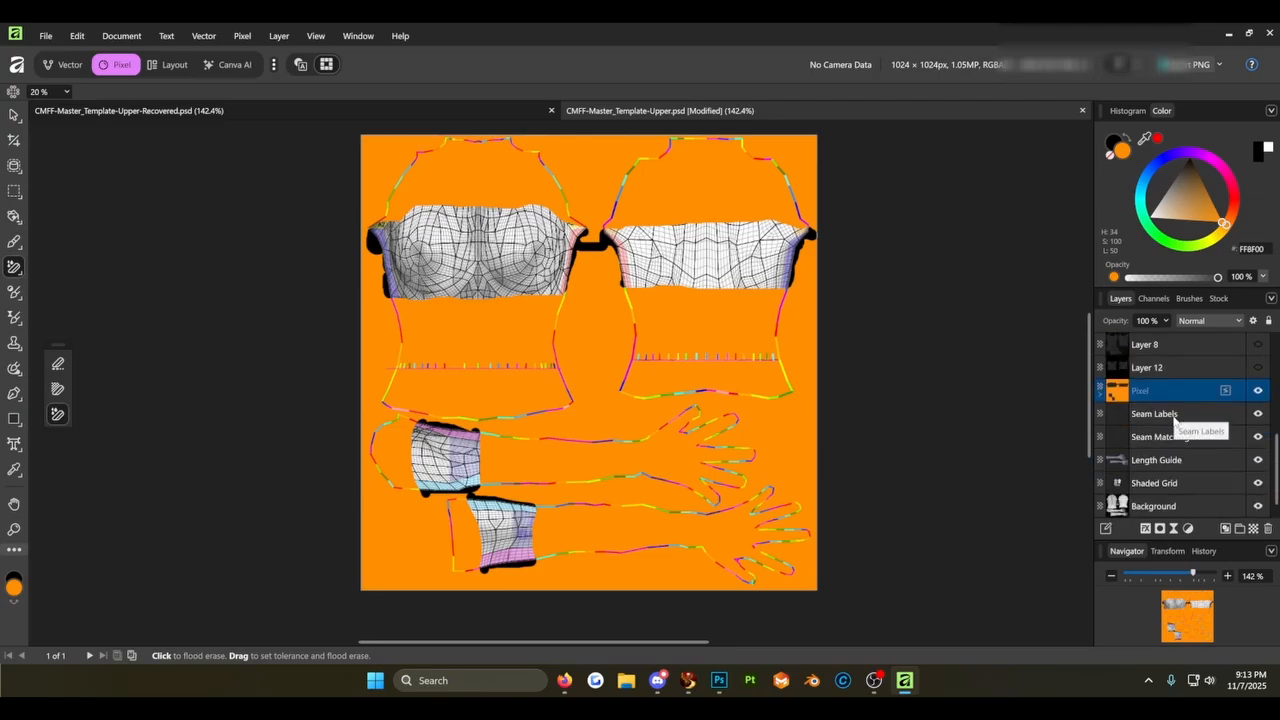
pyautogui.scroll(5, 1192, 463)
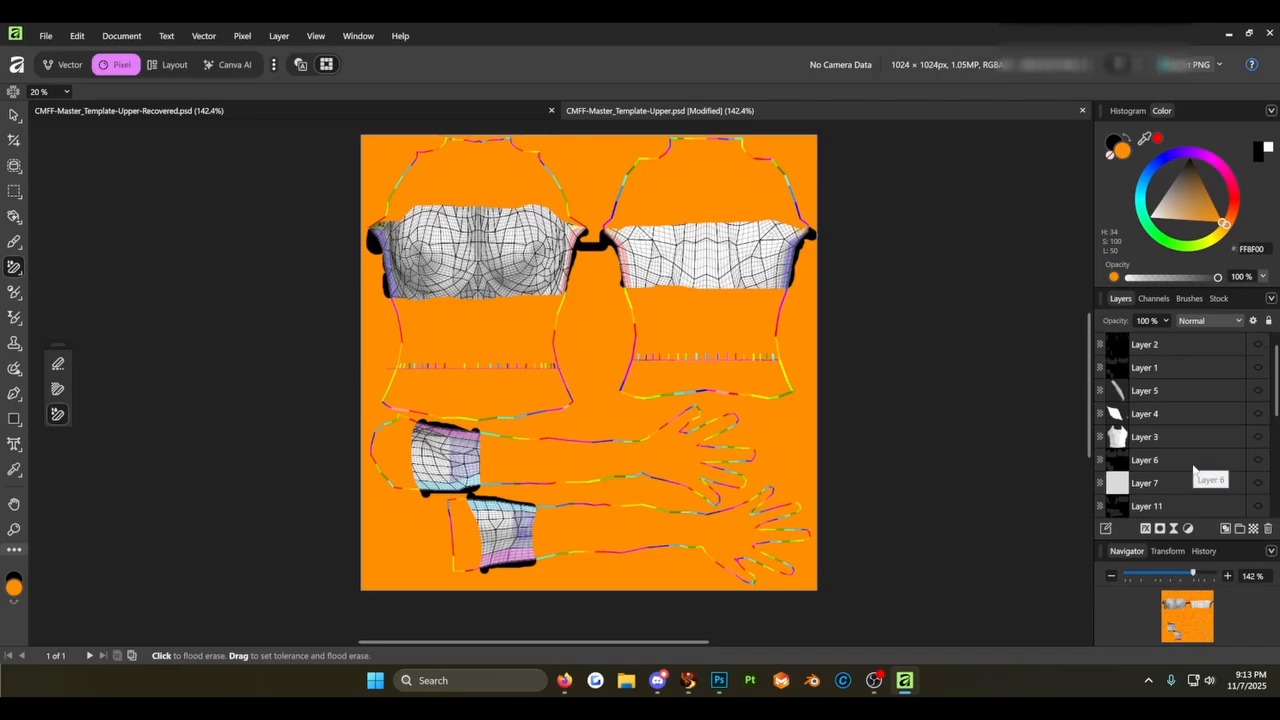
pyautogui.scroll(-5, 1193, 465)
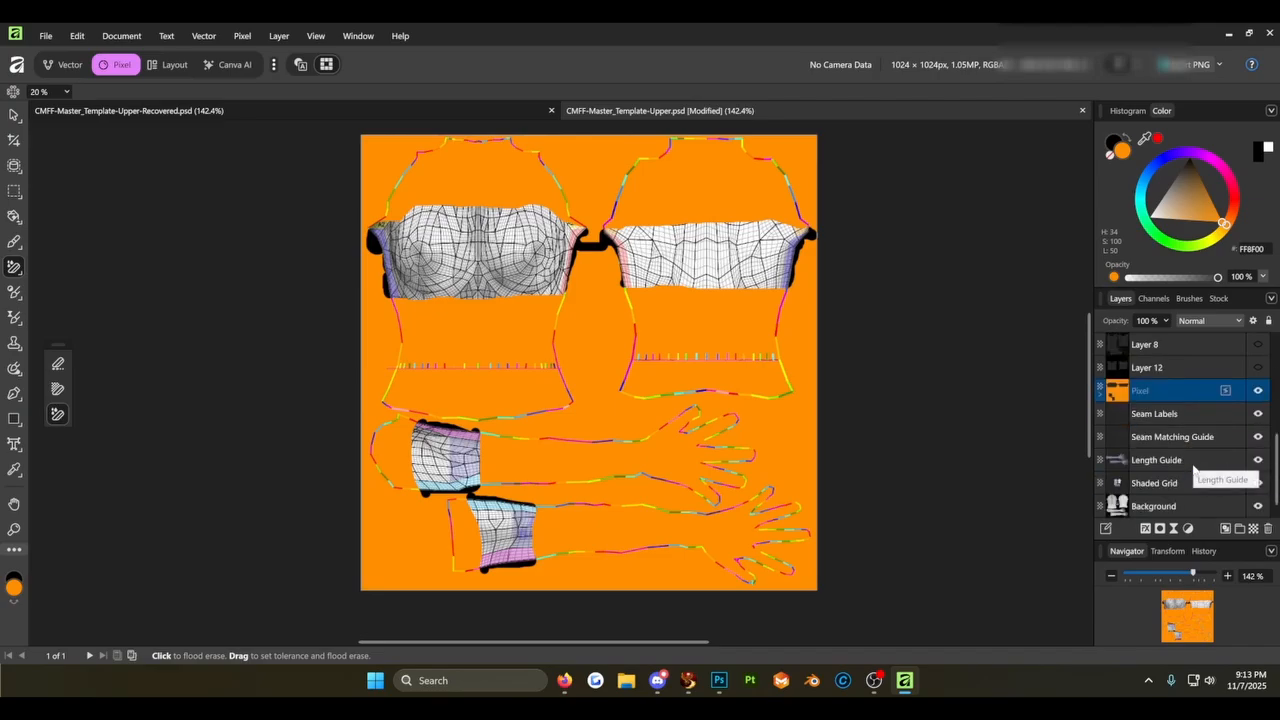
# - Move the Edge Matching Guide layer out of the Pixel layer to directly above Seam Labels, and hide the Pixel layer
pyautogui.click(1203, 413)
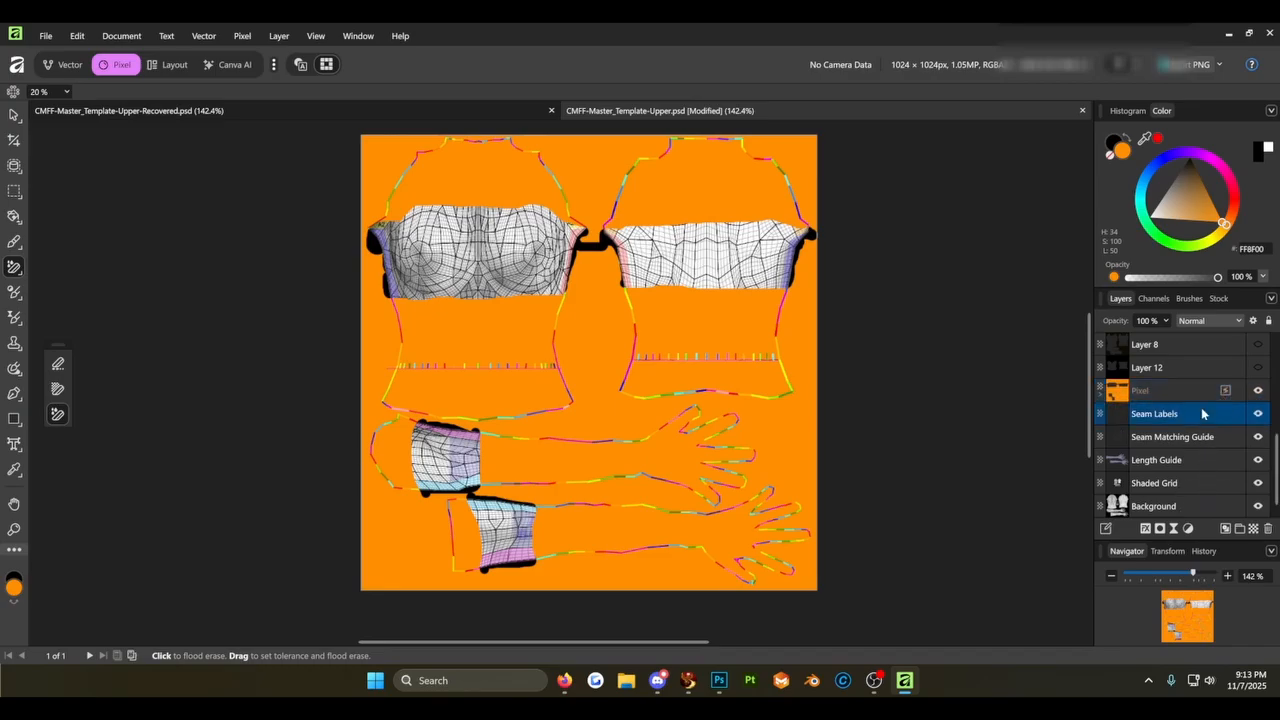
pyautogui.click(1101, 394)
pyautogui.moveTo(1175, 435)
pyautogui.mouseDown()
pyautogui.moveTo(1160, 418)
pyautogui.moveTo(1160, 434)
pyautogui.mouseUp()
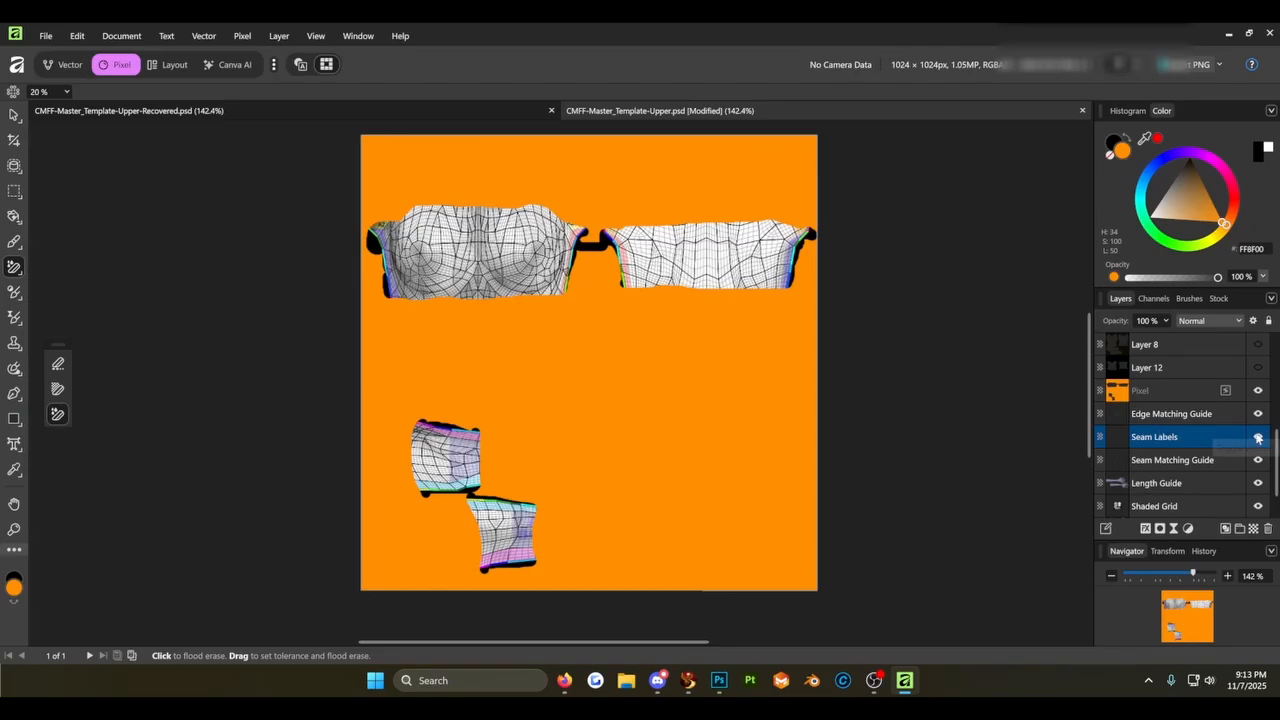
pyautogui.click(1258, 391)
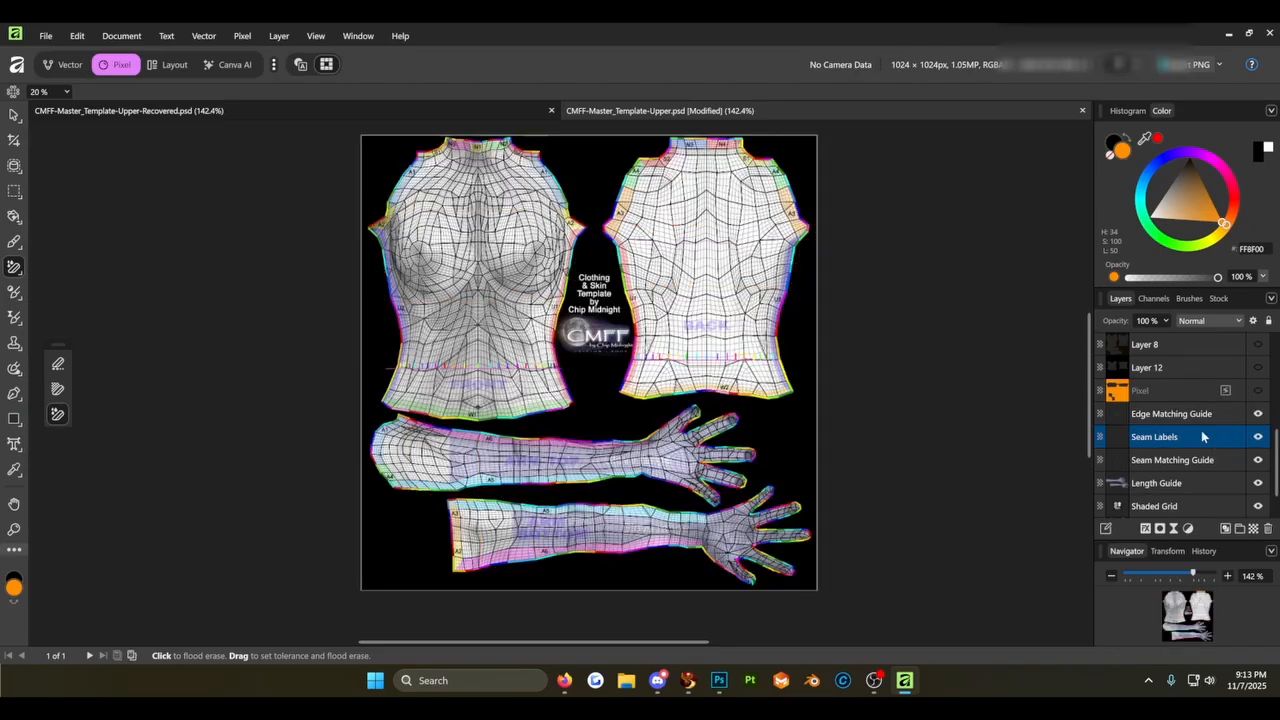
# - Examine the coloured edge segments along the side seams and armholes of the front and back torso pieces
pyautogui.scroll(3, 680, 340)
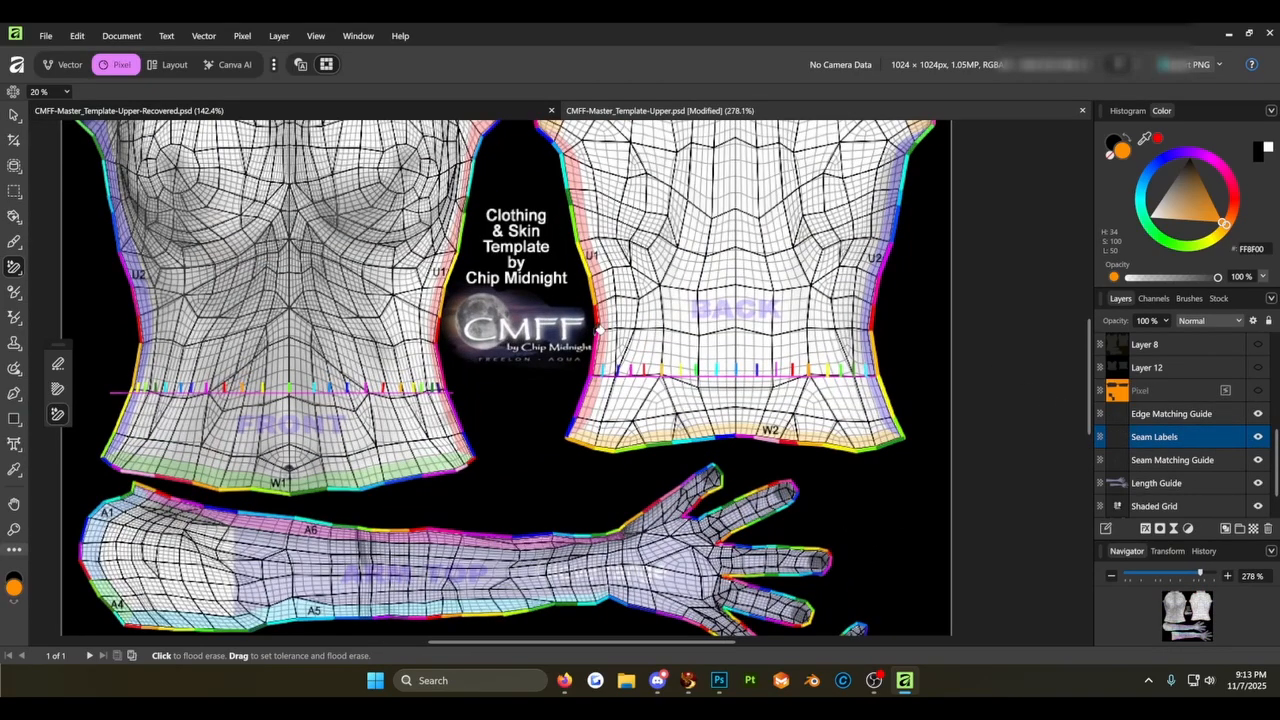
pyautogui.scroll(5, 598, 312)
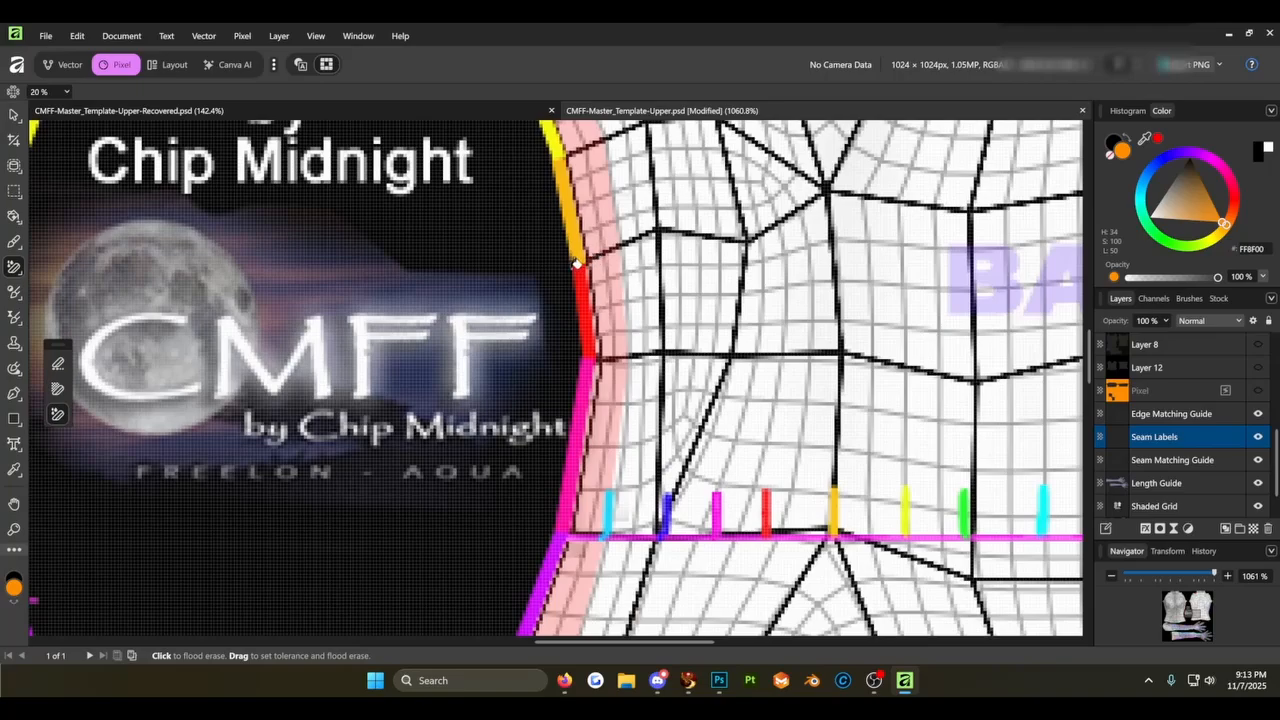
pyautogui.scroll(-5, 583, 354)
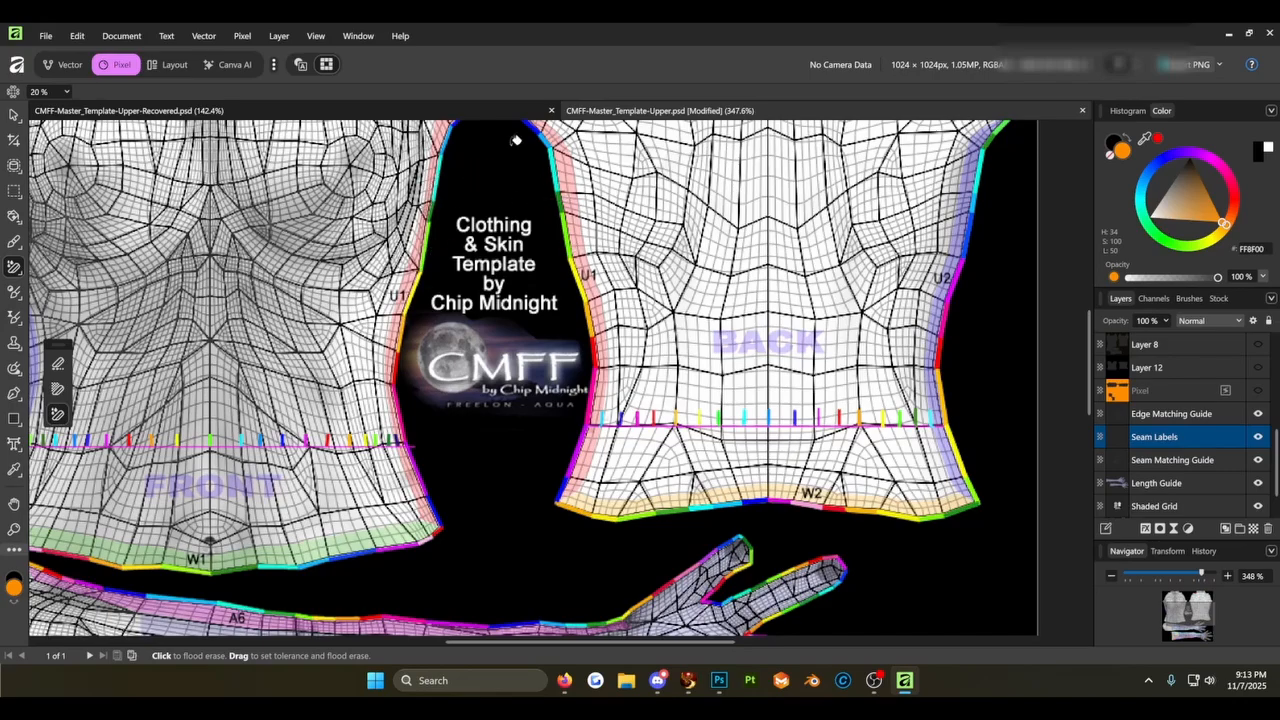
pyautogui.moveTo(495, 211); pyautogui.dragTo(571, 437)
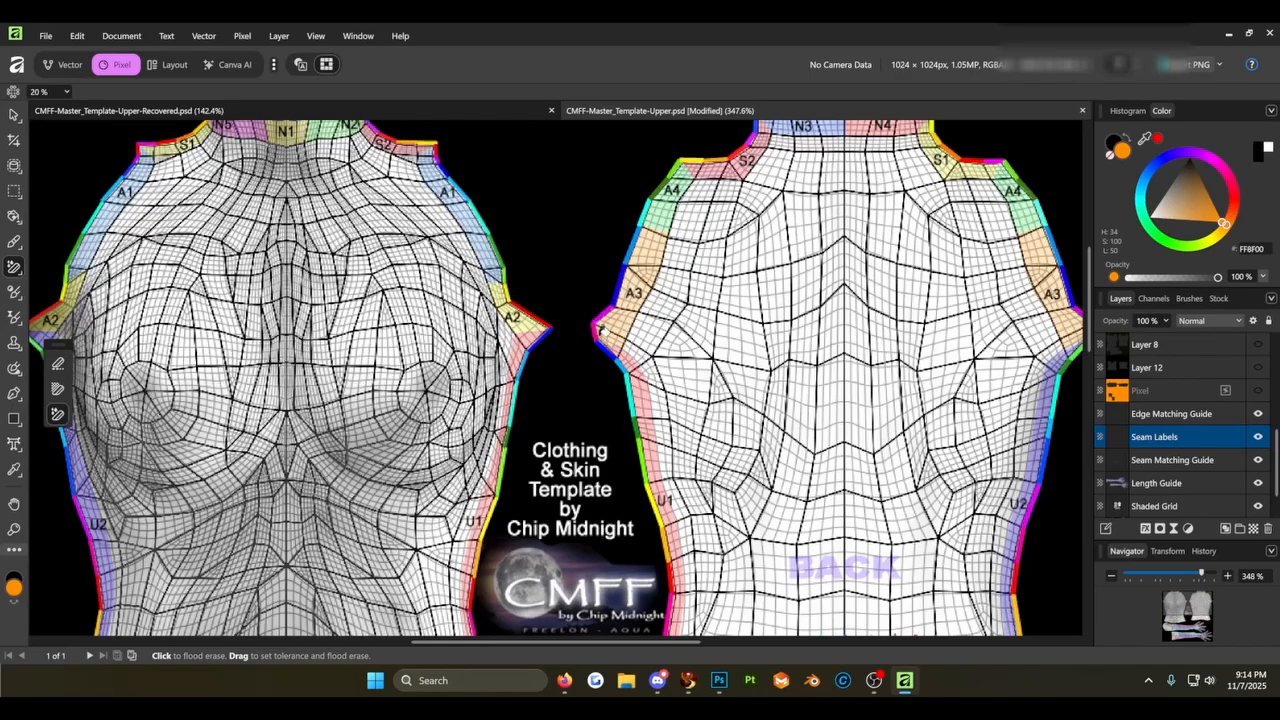
pyautogui.scroll(-5, 600, 338)
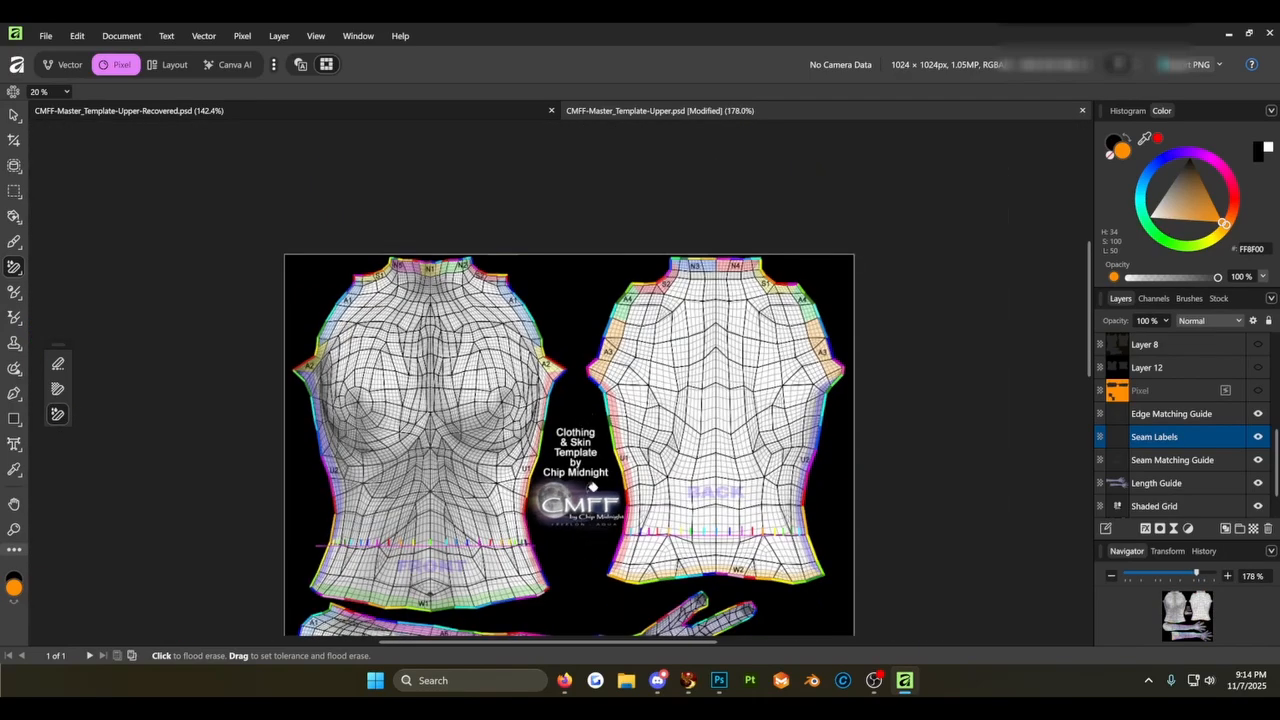
pyautogui.scroll(1, 712, 248)
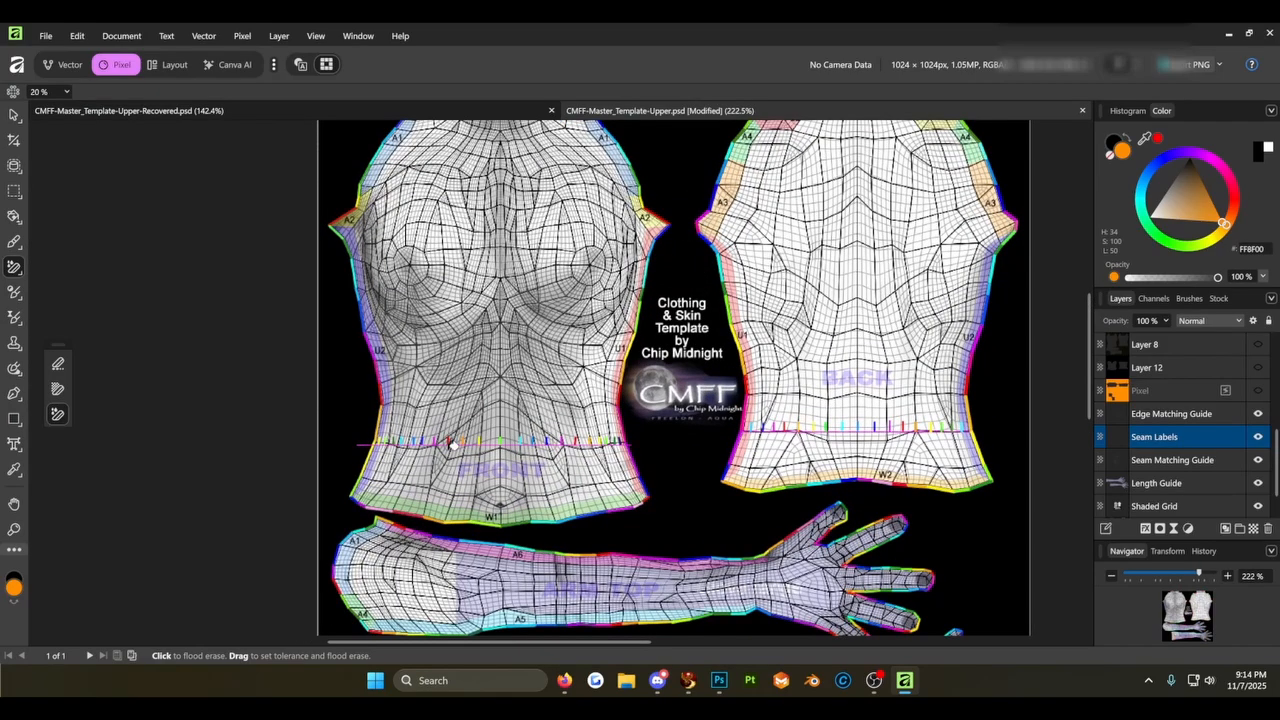
# - Examine the edge colours and seam labels on the arm top and arm bottom pieces of the template
pyautogui.scroll(2, 453, 444)
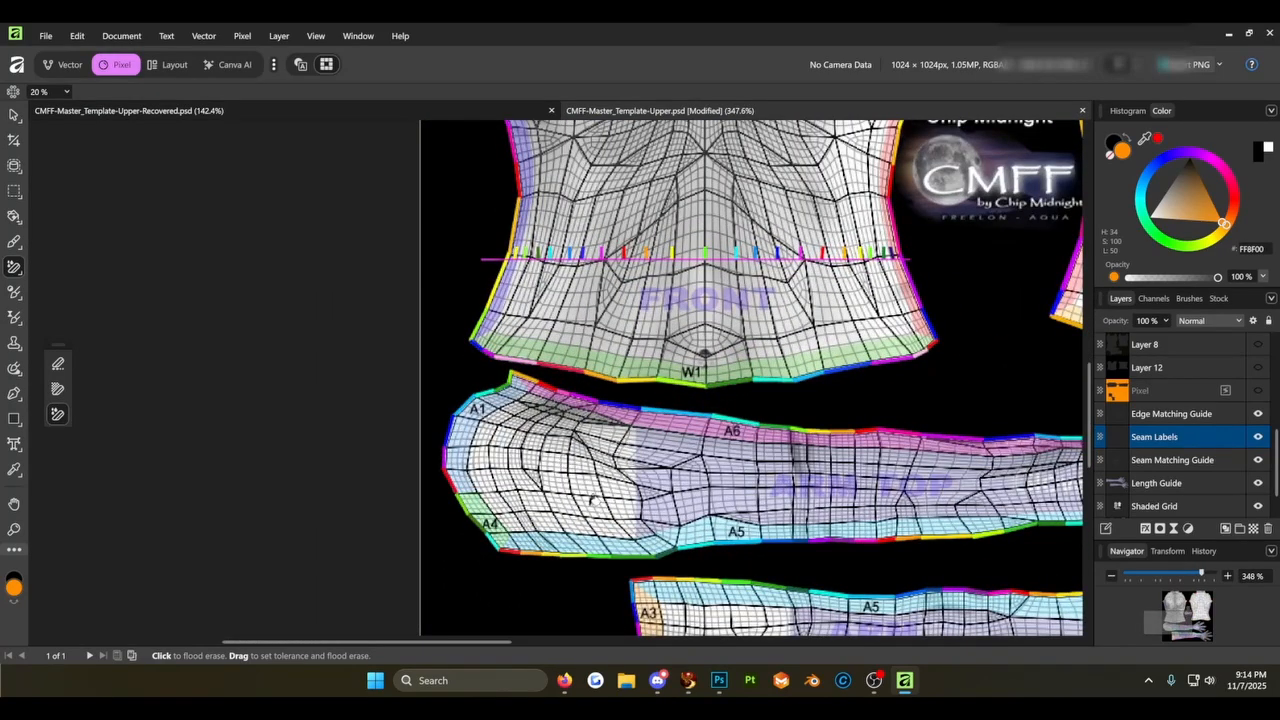
pyautogui.scroll(-4, 595, 500)
pyautogui.scroll(2, 655, 450)
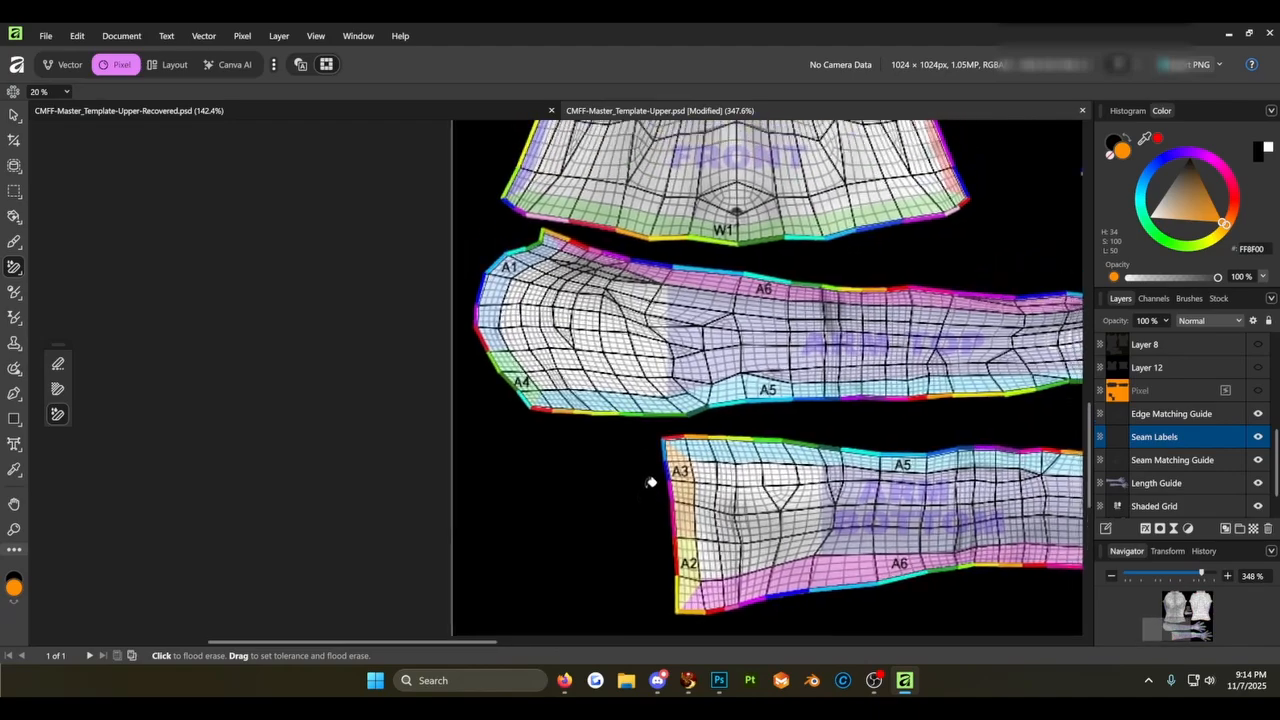
pyautogui.scroll(2, 655, 497)
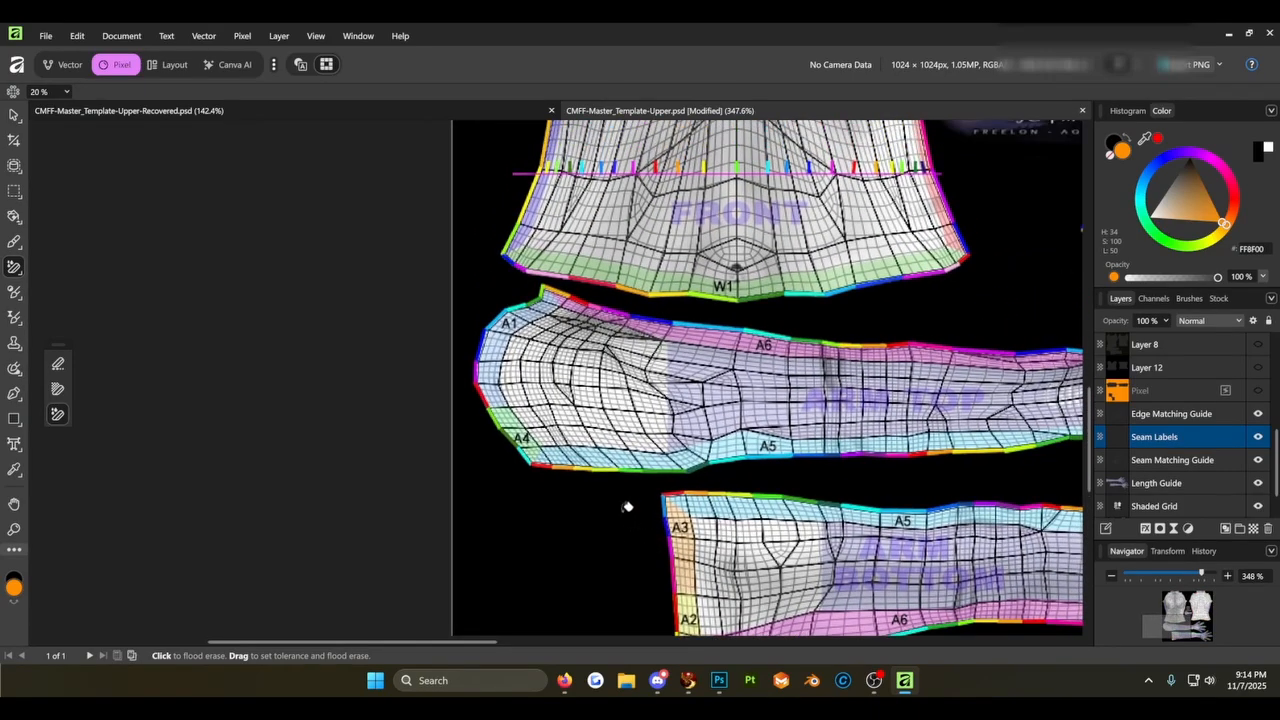
pyautogui.scroll(-3, 470, 368)
pyautogui.scroll(-3, 594, 403)
pyautogui.moveTo(677, 348); pyautogui.dragTo(664, 399)
pyautogui.scroll(2, 664, 399)
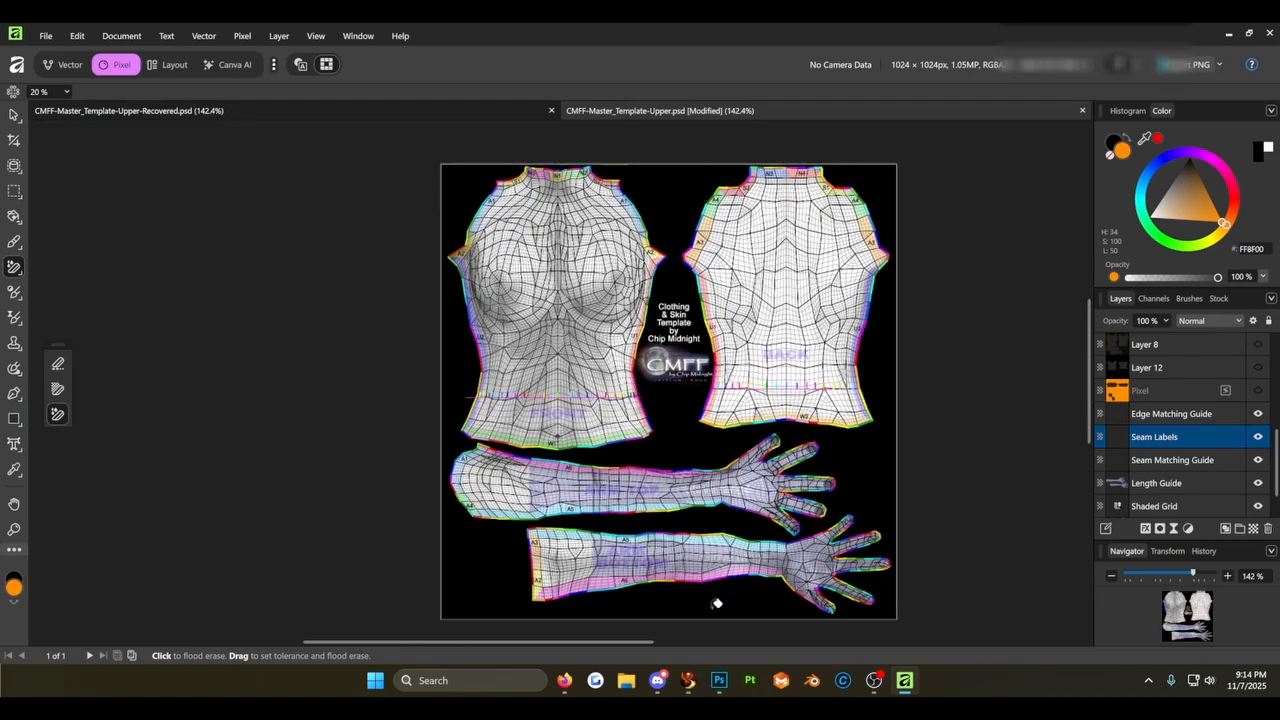
# - Switch to Firestorm and examine up close where the A1 seams meet on the avatar's shoulder
pyautogui.click(688, 680)
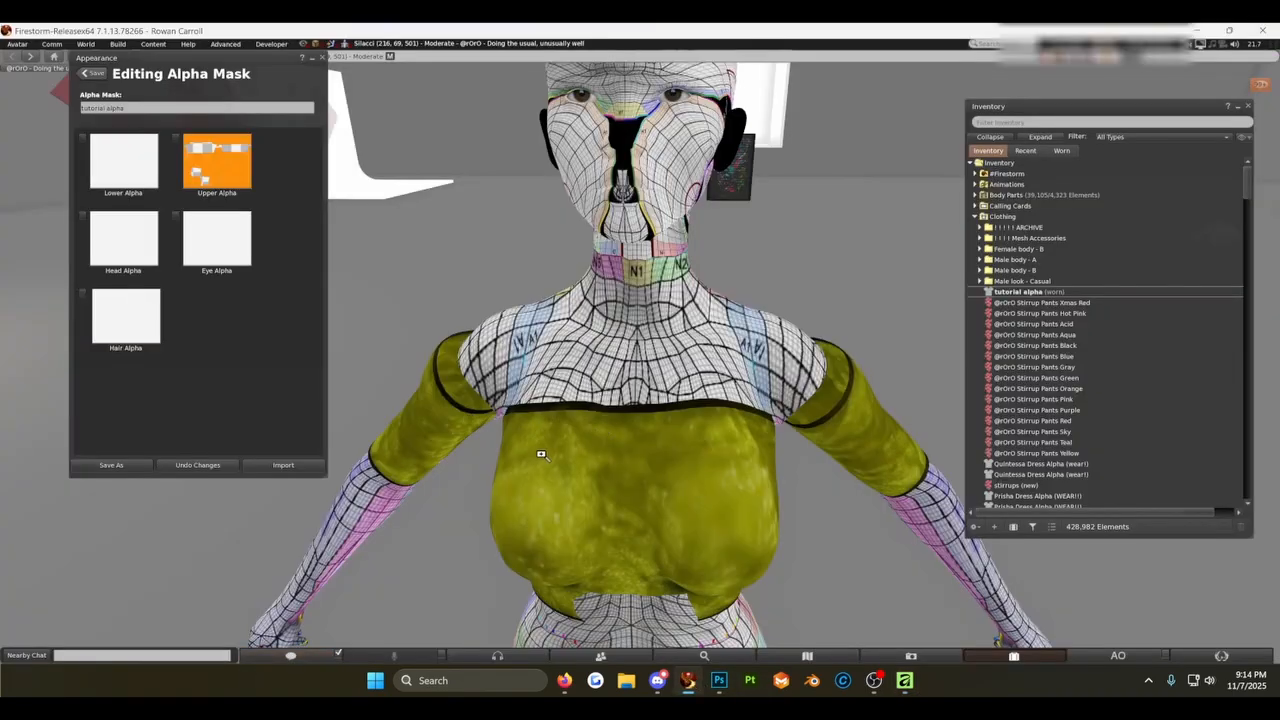
pyautogui.moveTo(537, 393); pyautogui.dragTo(647, 387)
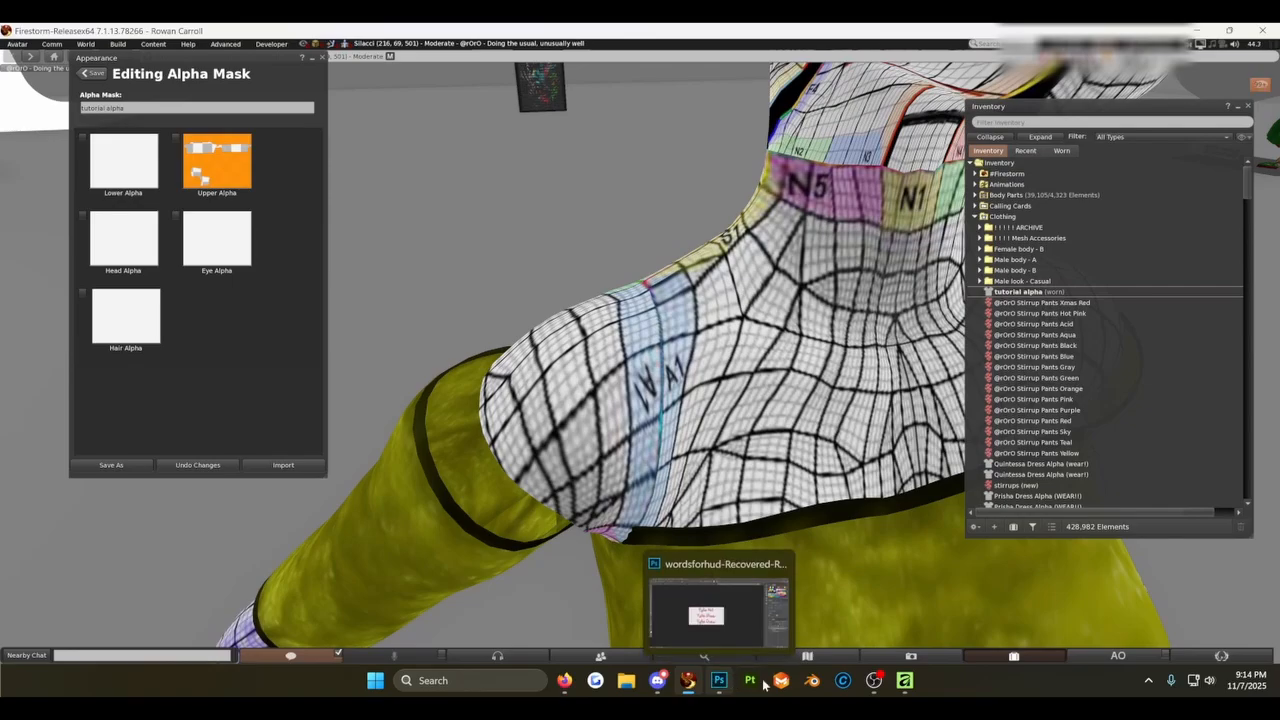
# - Switch back to Affinity and compare the A1 edge of the front torso with the A1 edge of the arm top
pyautogui.click(904, 680)
pyautogui.scroll(3, 586, 327)
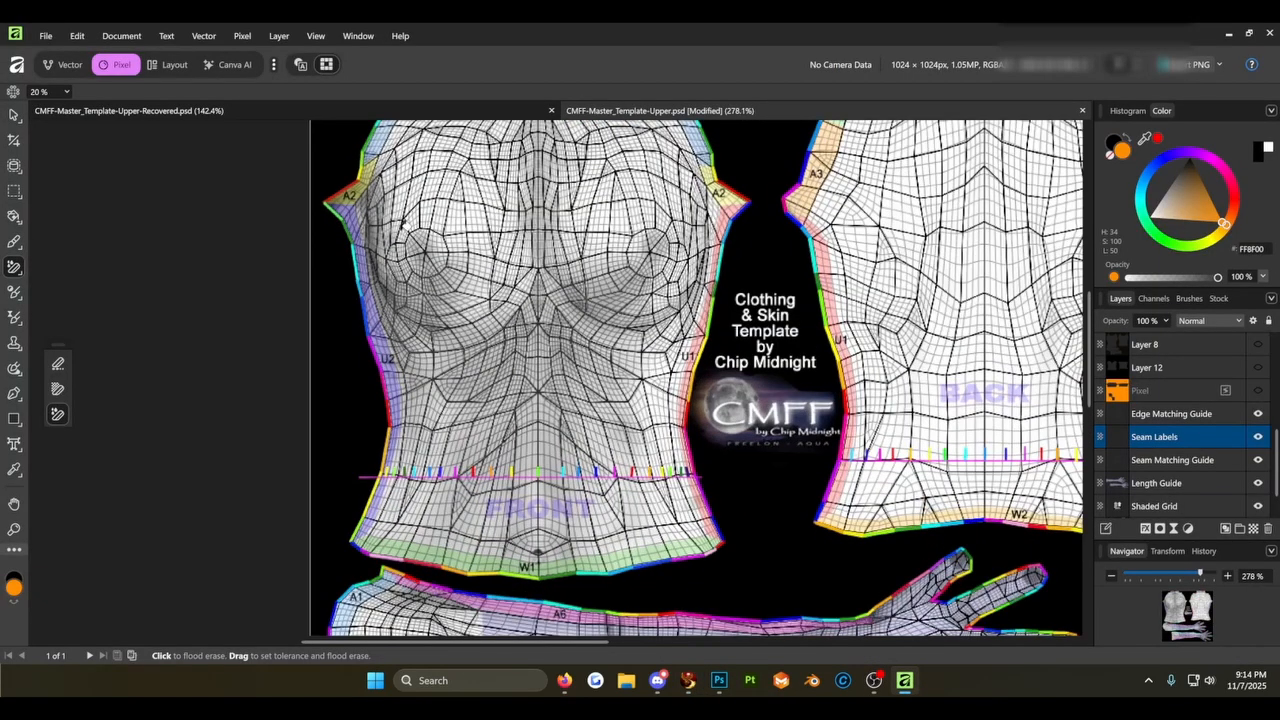
pyautogui.scroll(4, 703, 218)
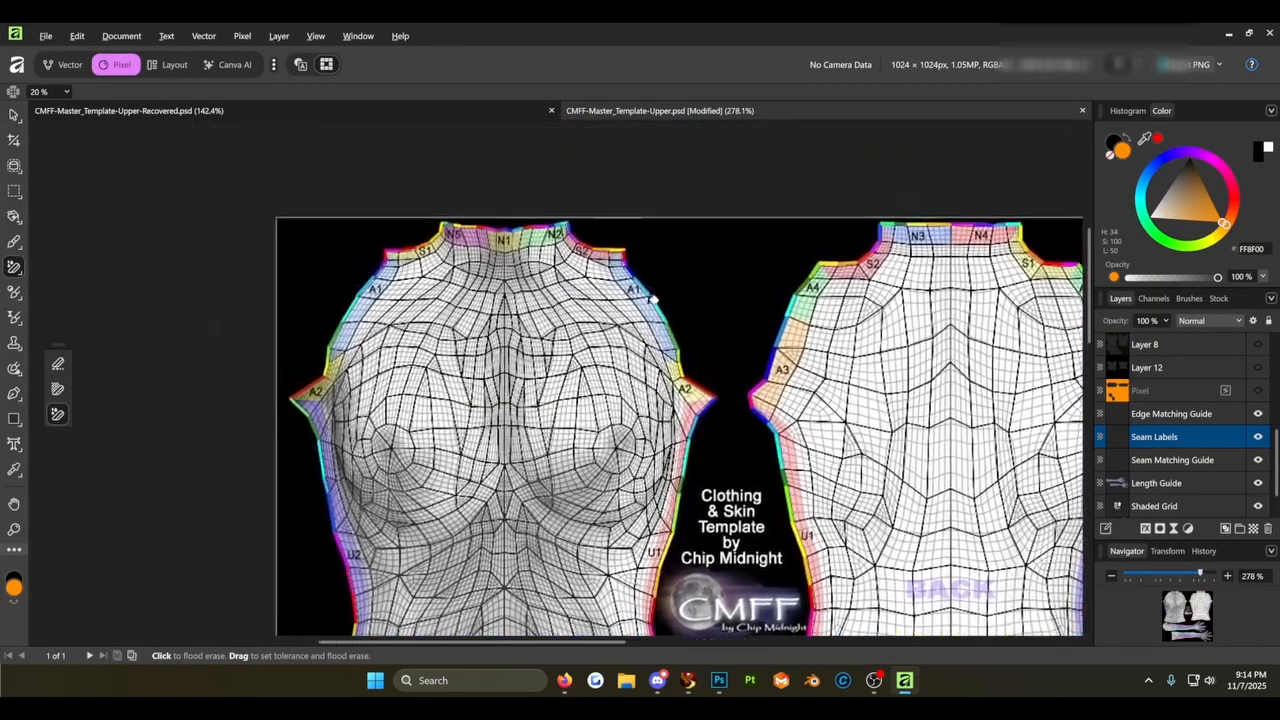
pyautogui.scroll(-5, 631, 289)
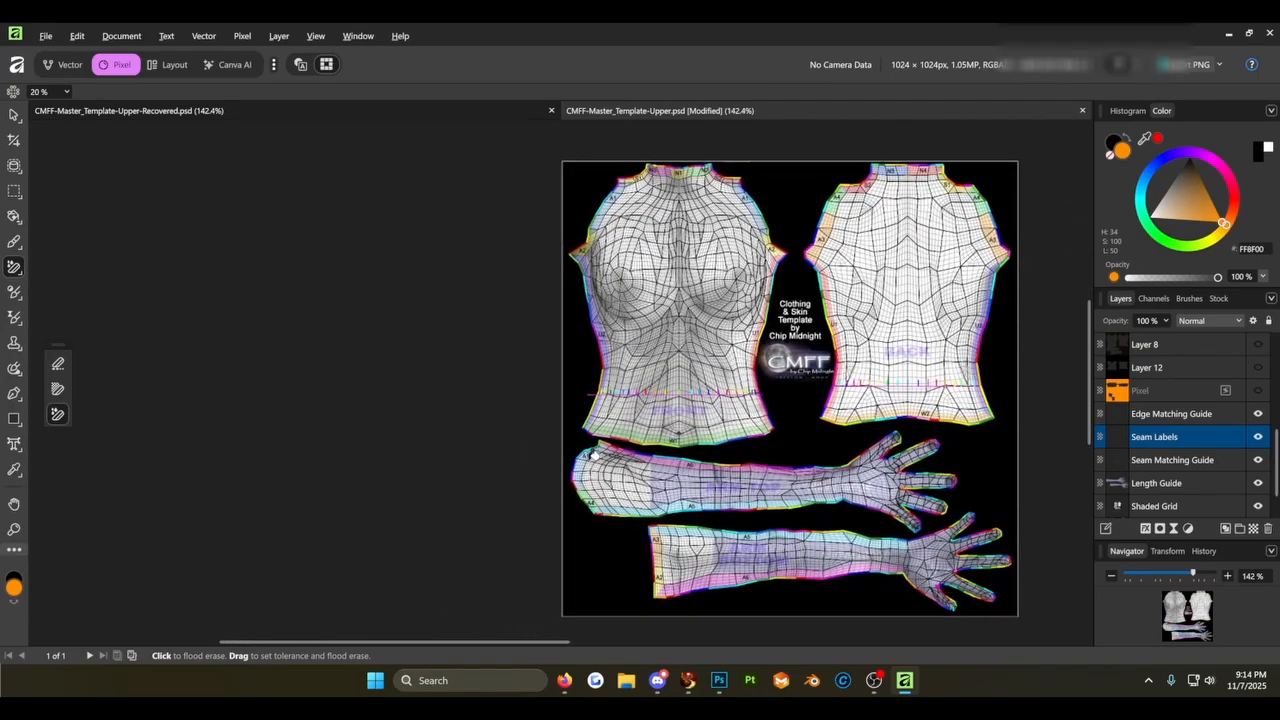
pyautogui.scroll(3, 594, 455)
pyautogui.scroll(-3, 594, 455)
pyautogui.scroll(1, 594, 455)
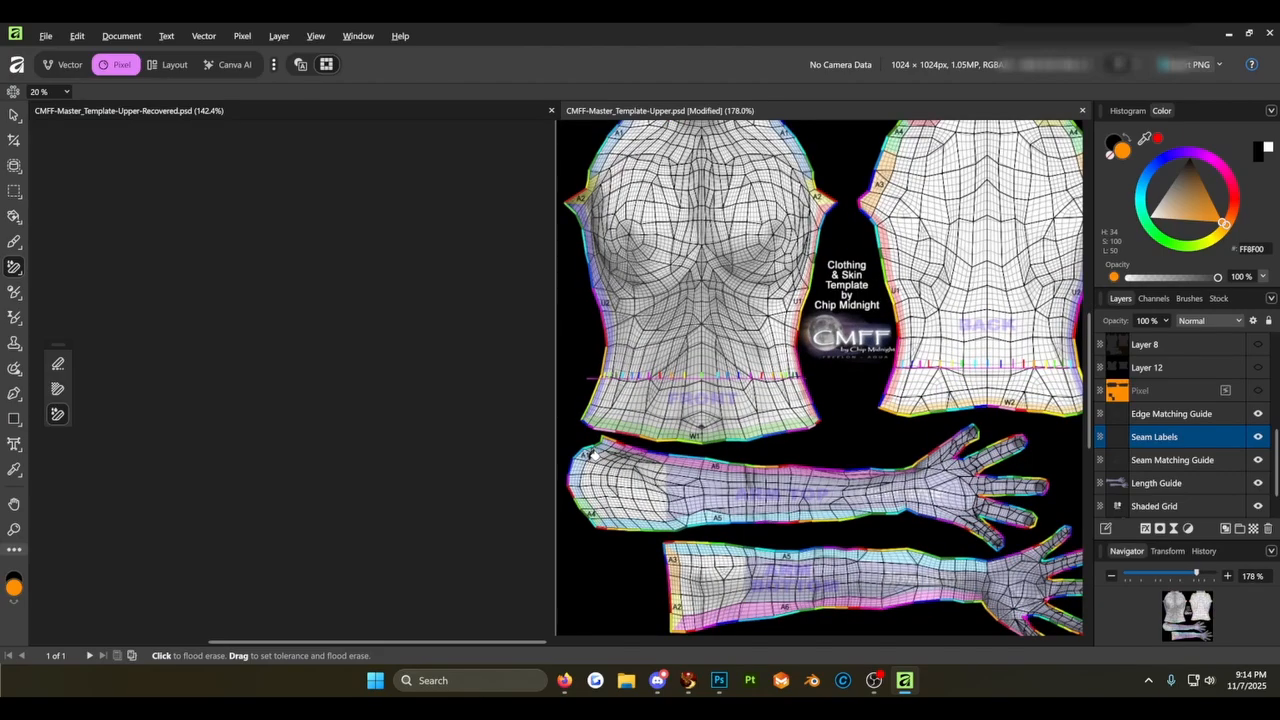
pyautogui.scroll(-3, 594, 455)
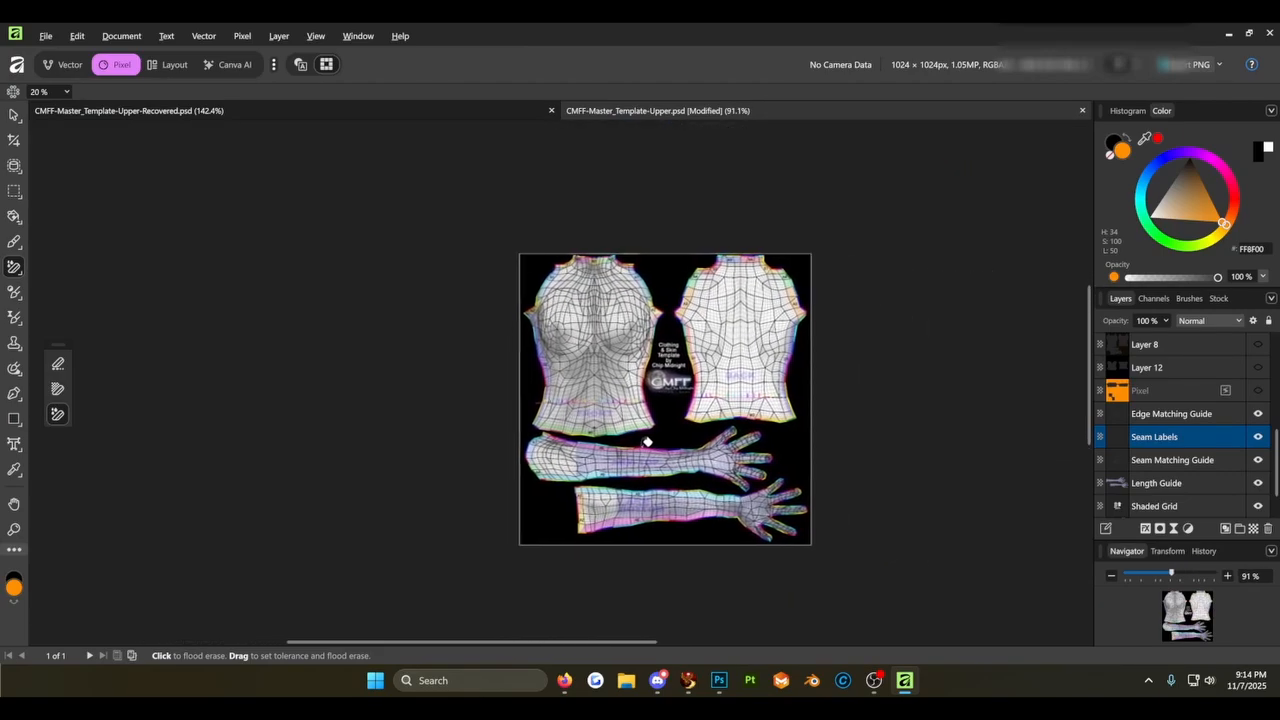
pyautogui.scroll(3, 616, 441)
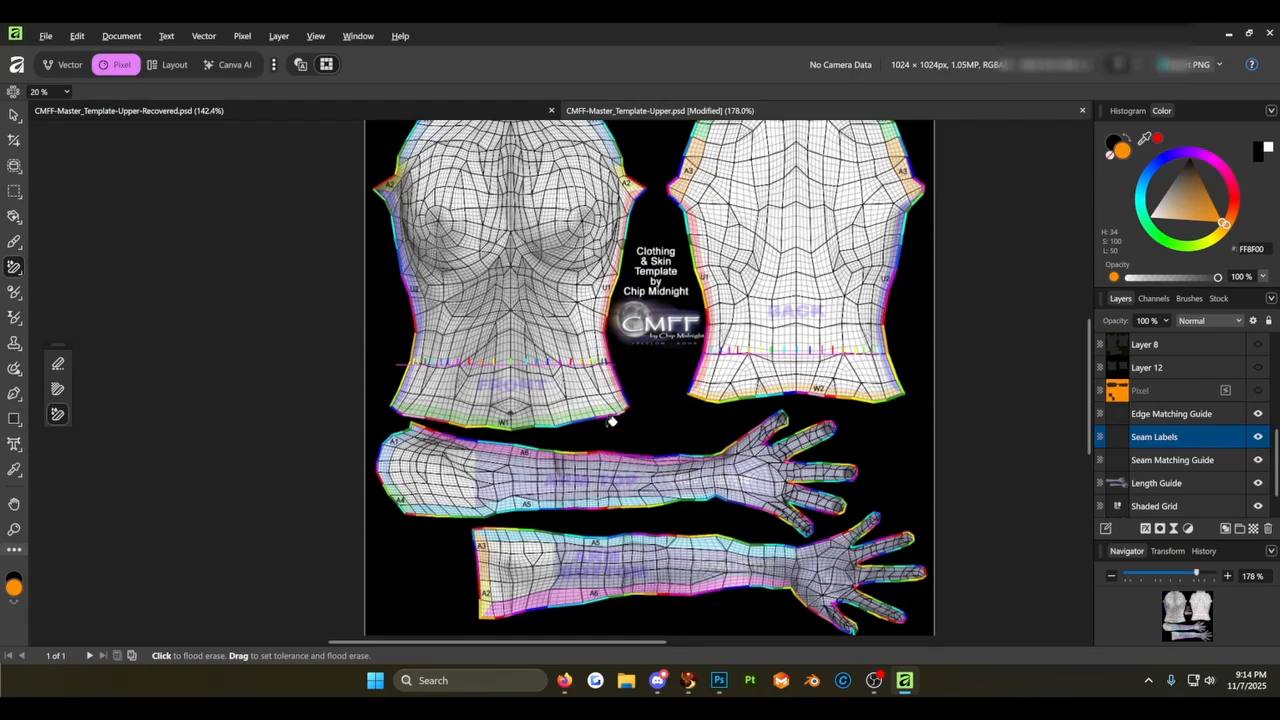
pyautogui.scroll(-2, 611, 421)
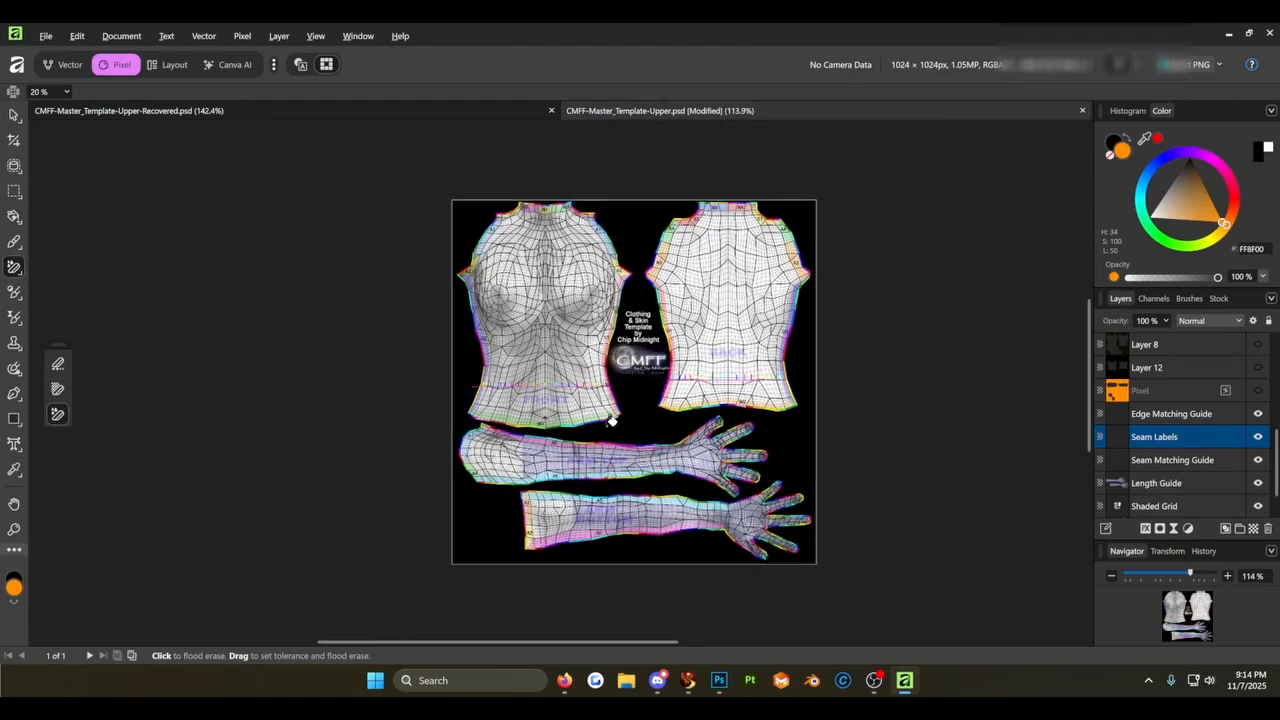
pyautogui.scroll(2, 611, 421)
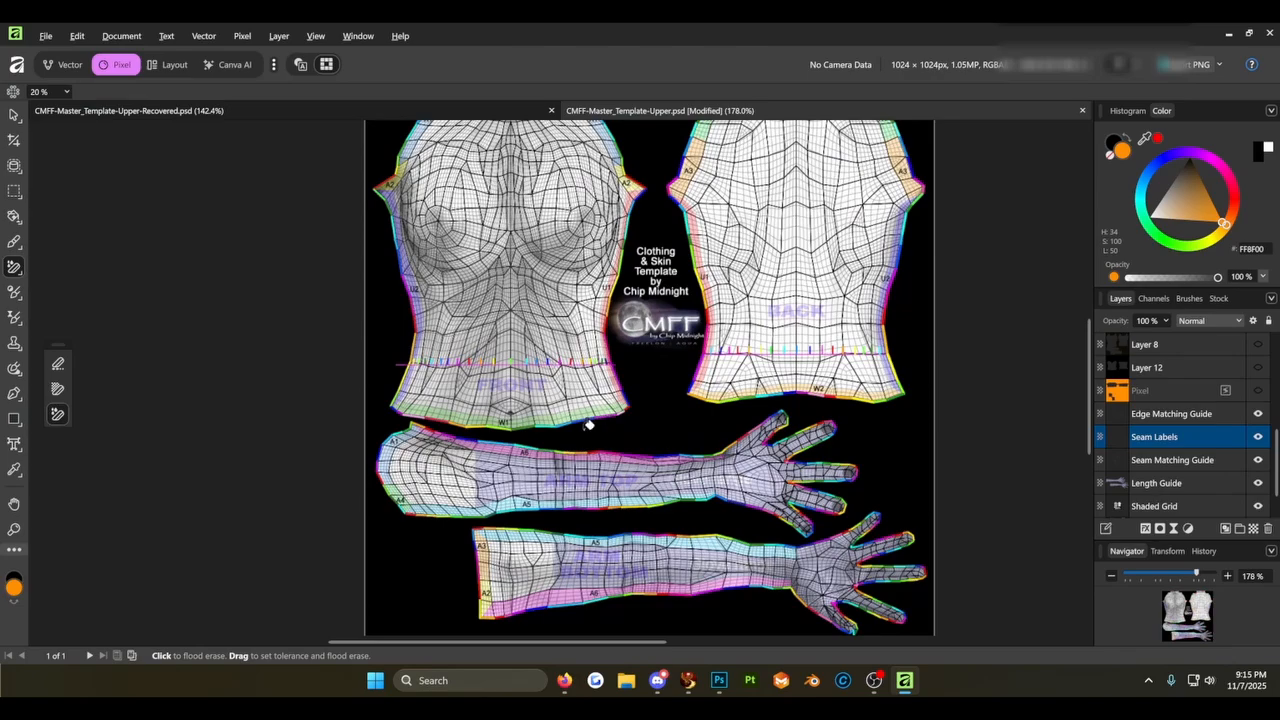
pyautogui.moveTo(589, 425)
pyautogui.mouseDown()
pyautogui.moveTo(644, 459)
pyautogui.moveTo(621, 427)
pyautogui.moveTo(585, 420)
pyautogui.moveTo(589, 396)
pyautogui.moveTo(580, 416)
pyautogui.mouseUp()
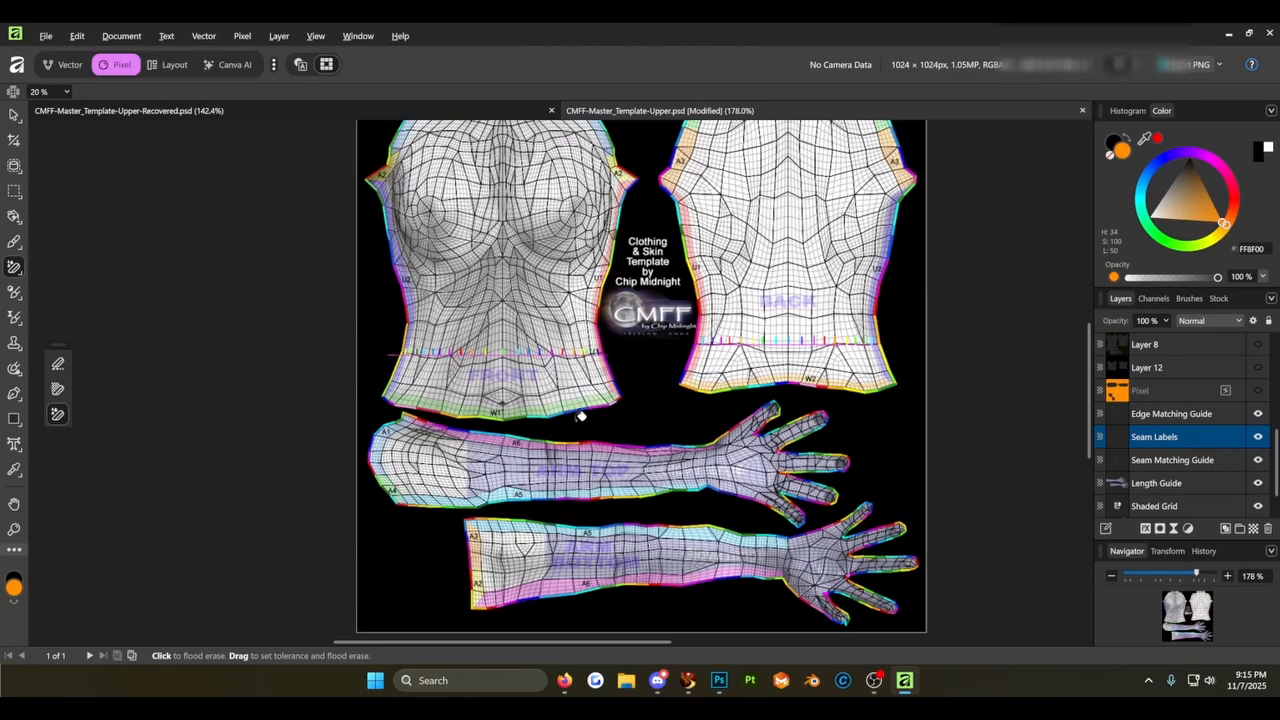
pyautogui.moveTo(580, 416); pyautogui.dragTo(570, 398)
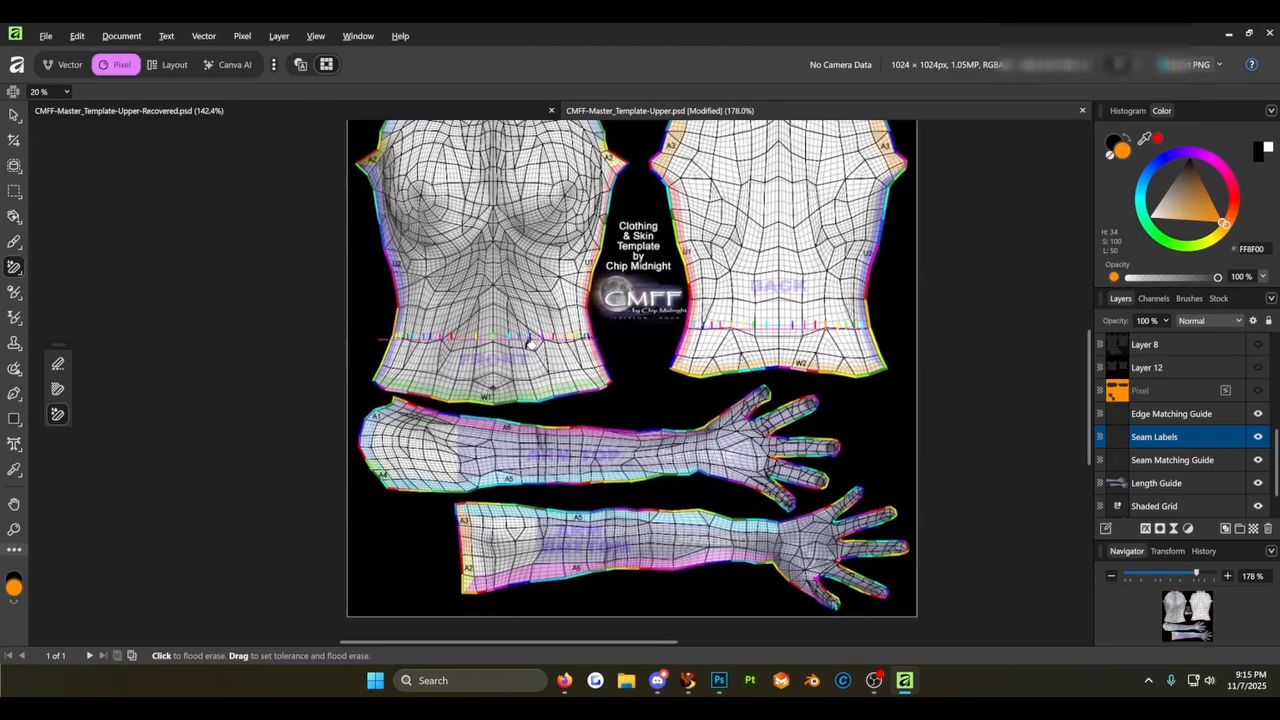
# - Examine the coloured edge segments around the hands and fingers of the arm top and arm bottom pieces
pyautogui.scroll(2, 753, 463)
pyautogui.moveTo(790, 498); pyautogui.dragTo(642, 333)
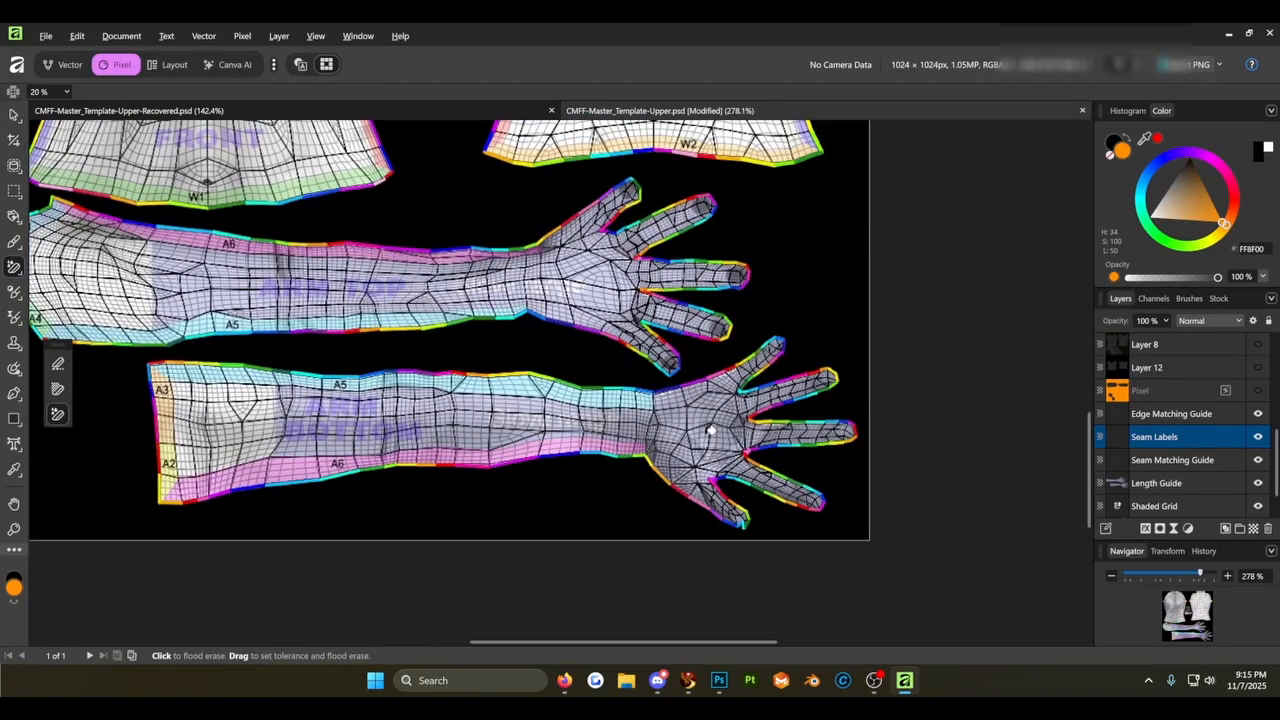
pyautogui.scroll(1, 716, 445)
pyautogui.scroll(1, 744, 489)
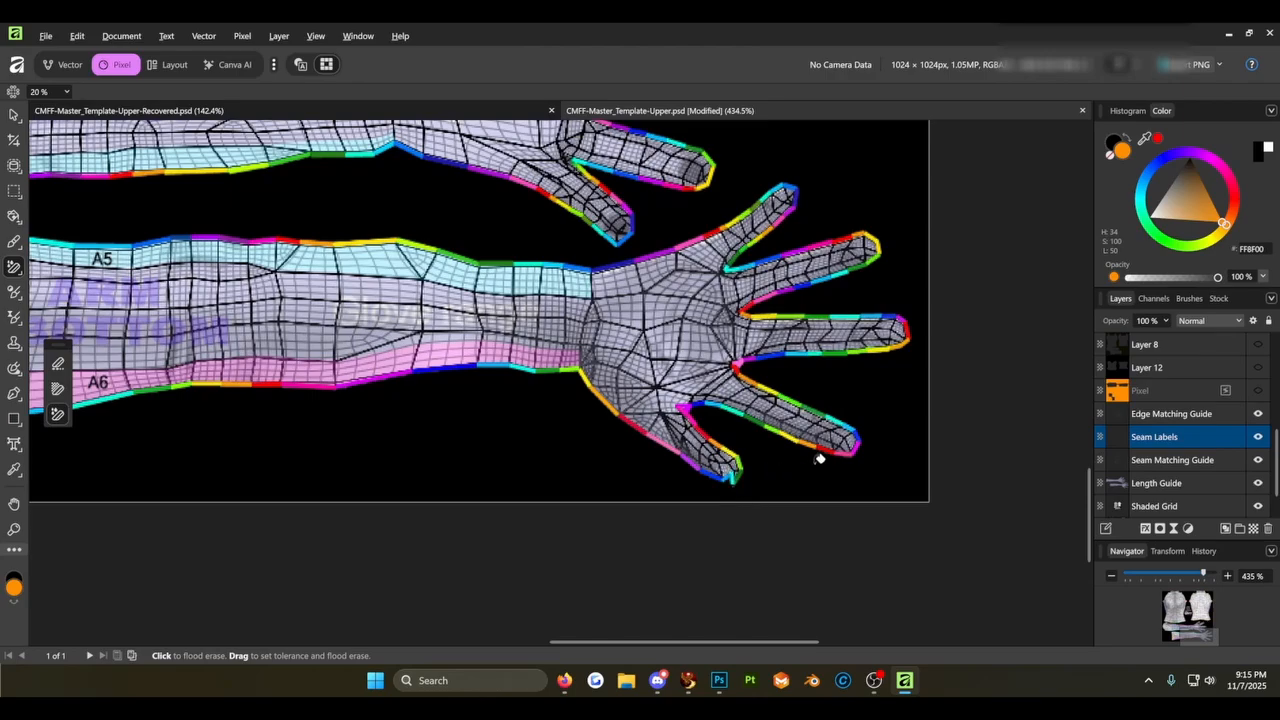
pyautogui.scroll(-4, 554, 313)
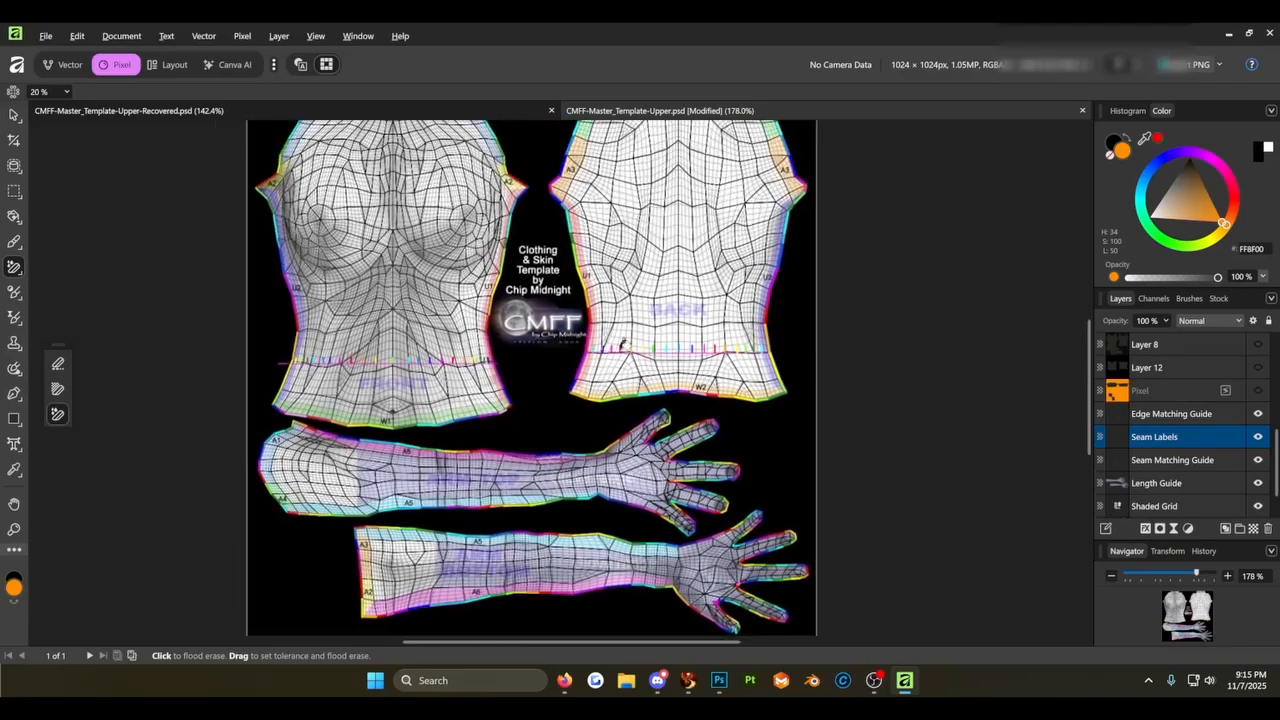
# - Compare the U1 side seam and underarm edge colours where the front and back torso pieces face each other
pyautogui.scroll(3, 622, 344)
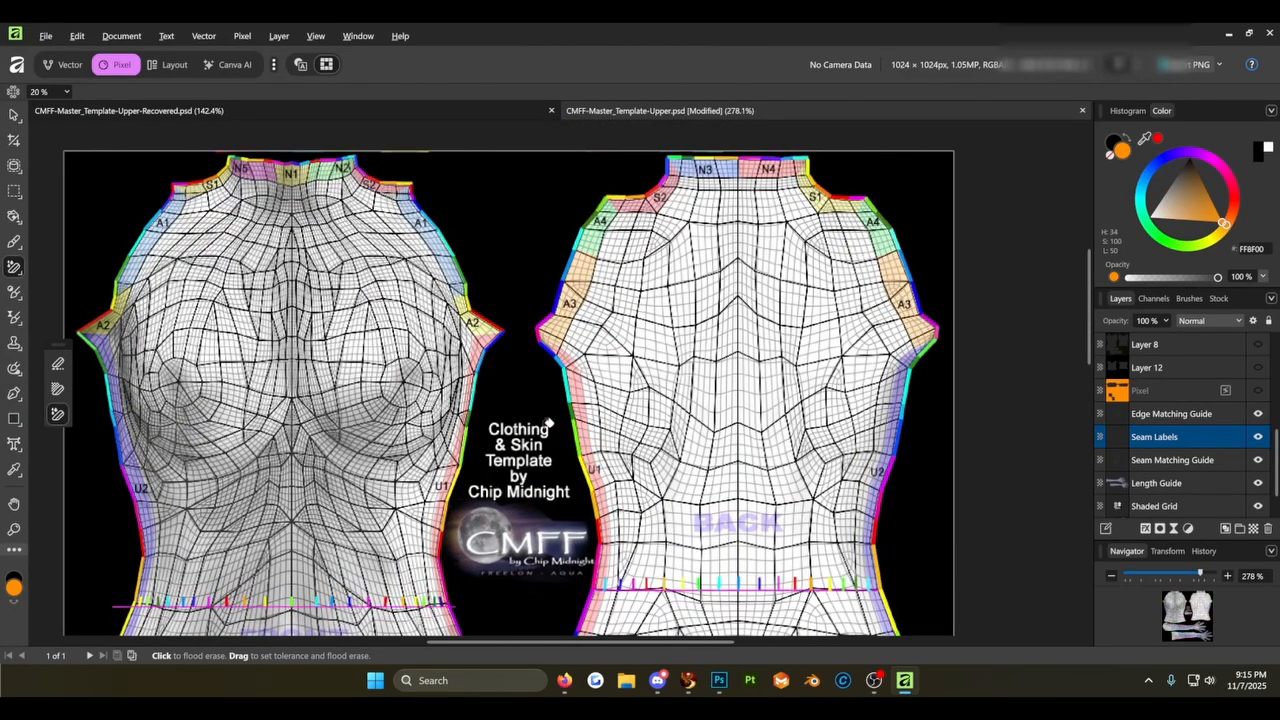
pyautogui.moveTo(548, 423); pyautogui.dragTo(688, 425)
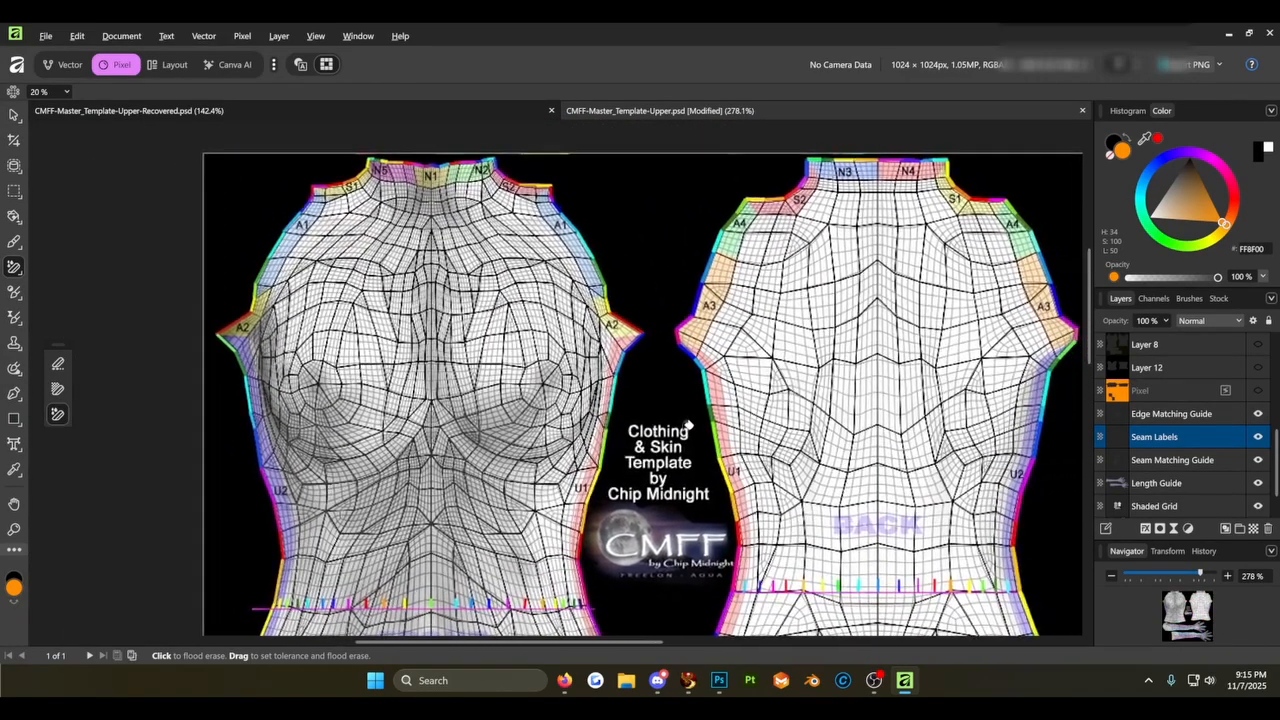
pyautogui.scroll(2, 689, 425)
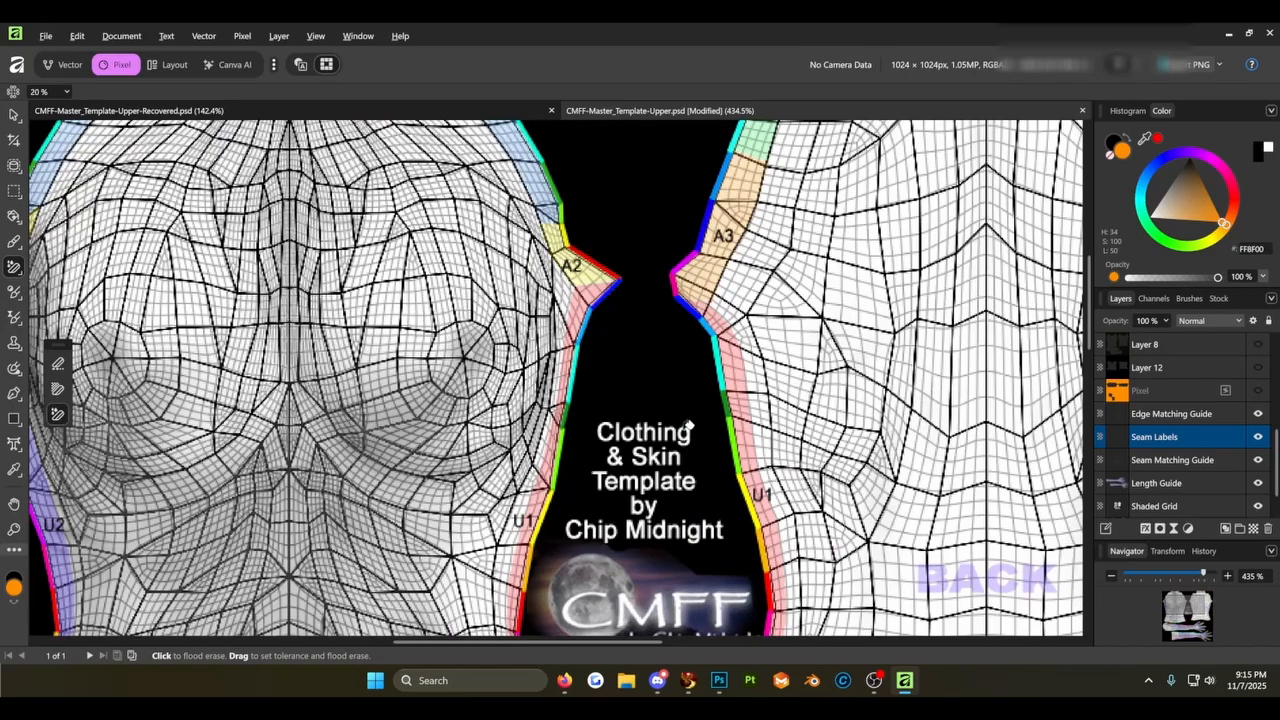
pyautogui.scroll(-2, 689, 425)
pyautogui.moveTo(669, 422); pyautogui.dragTo(720, 371)
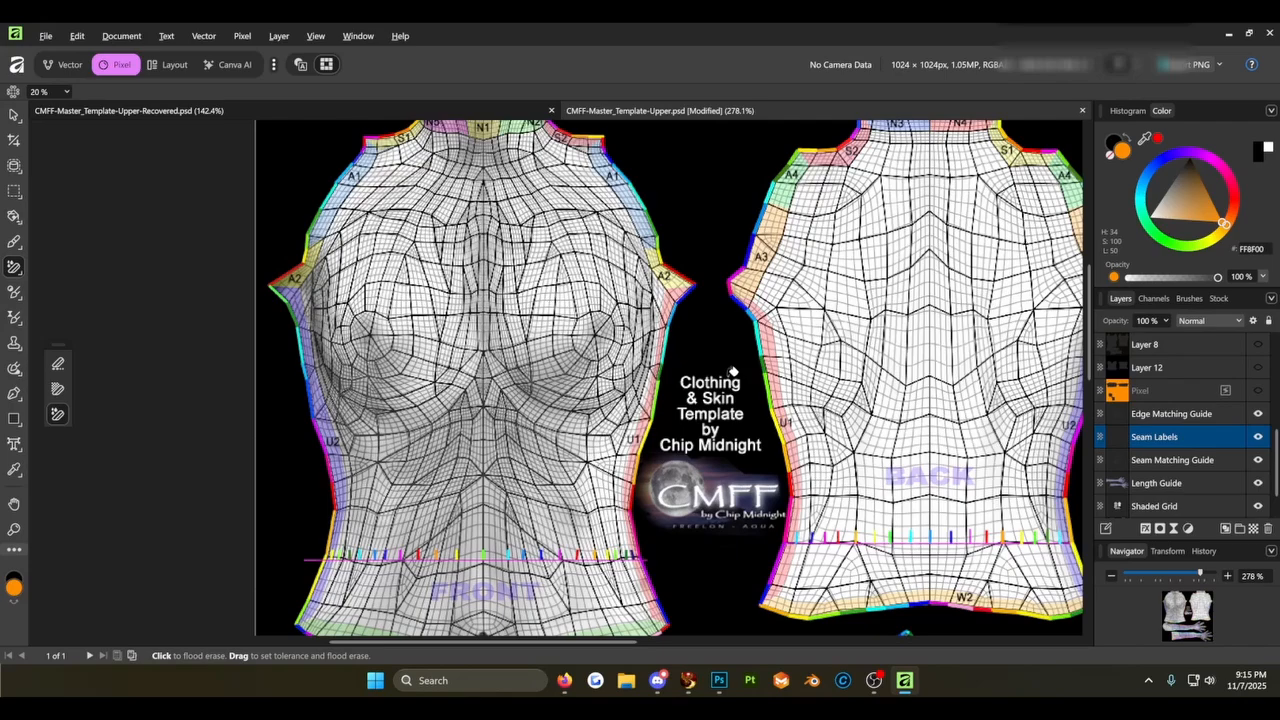
pyautogui.scroll(-1, 750, 400)
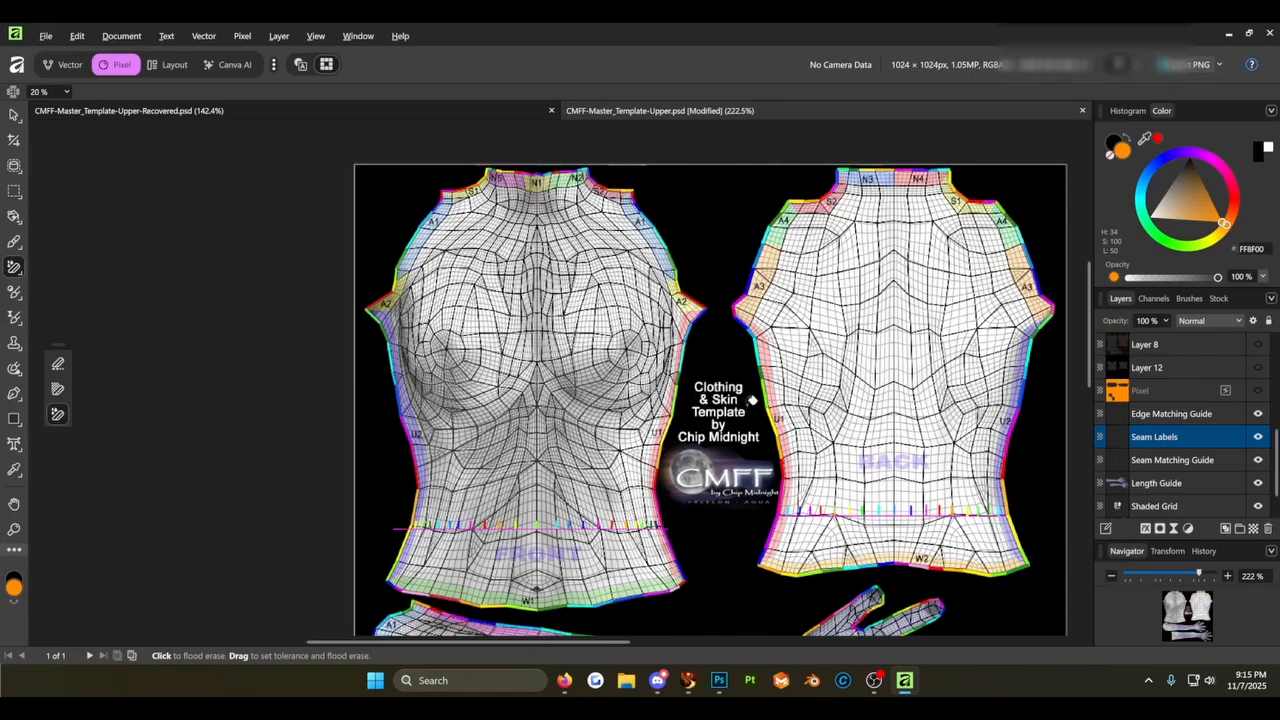
pyautogui.moveTo(655, 407); pyautogui.dragTo(570, 337)
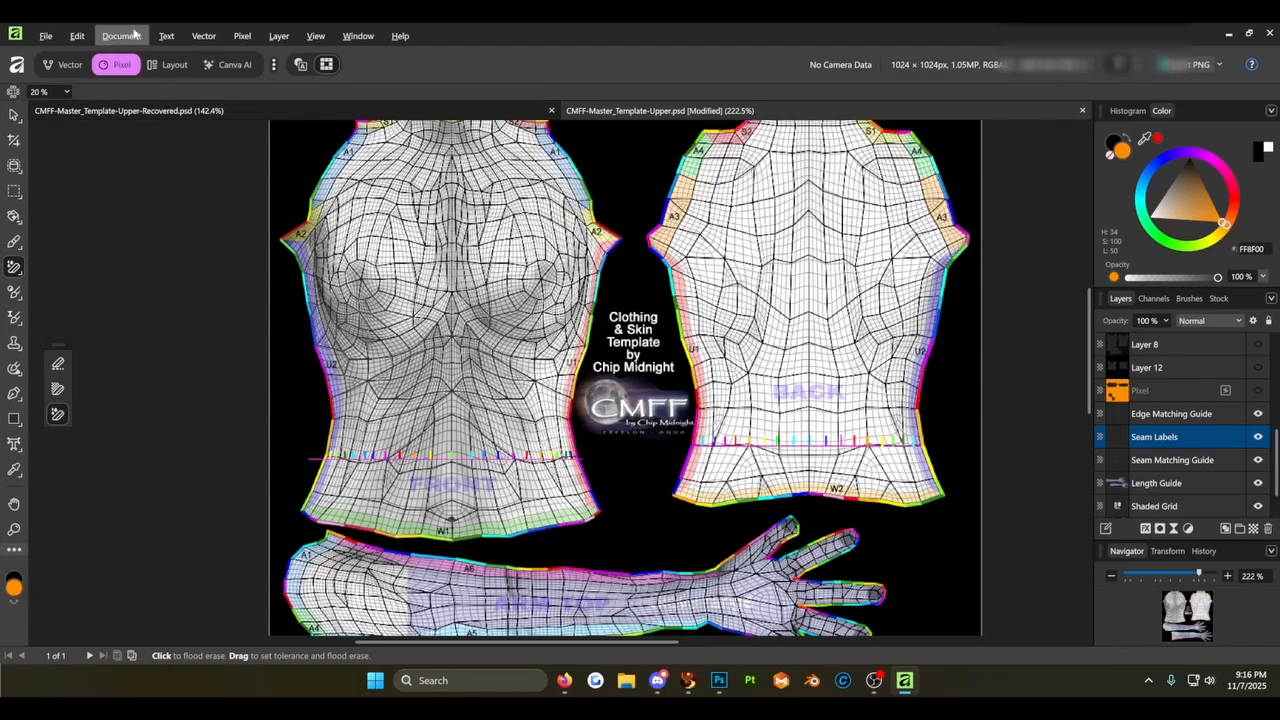
pyautogui.click(249, 37)
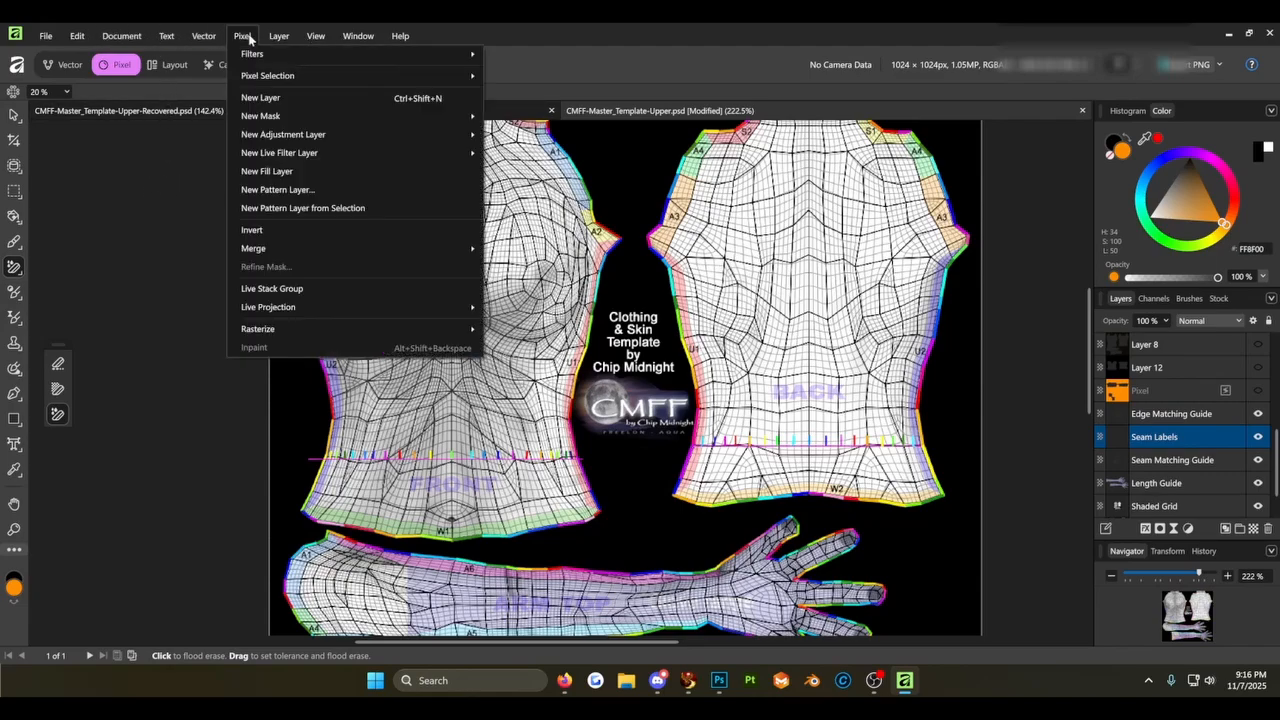
pyautogui.moveTo(257, 57)
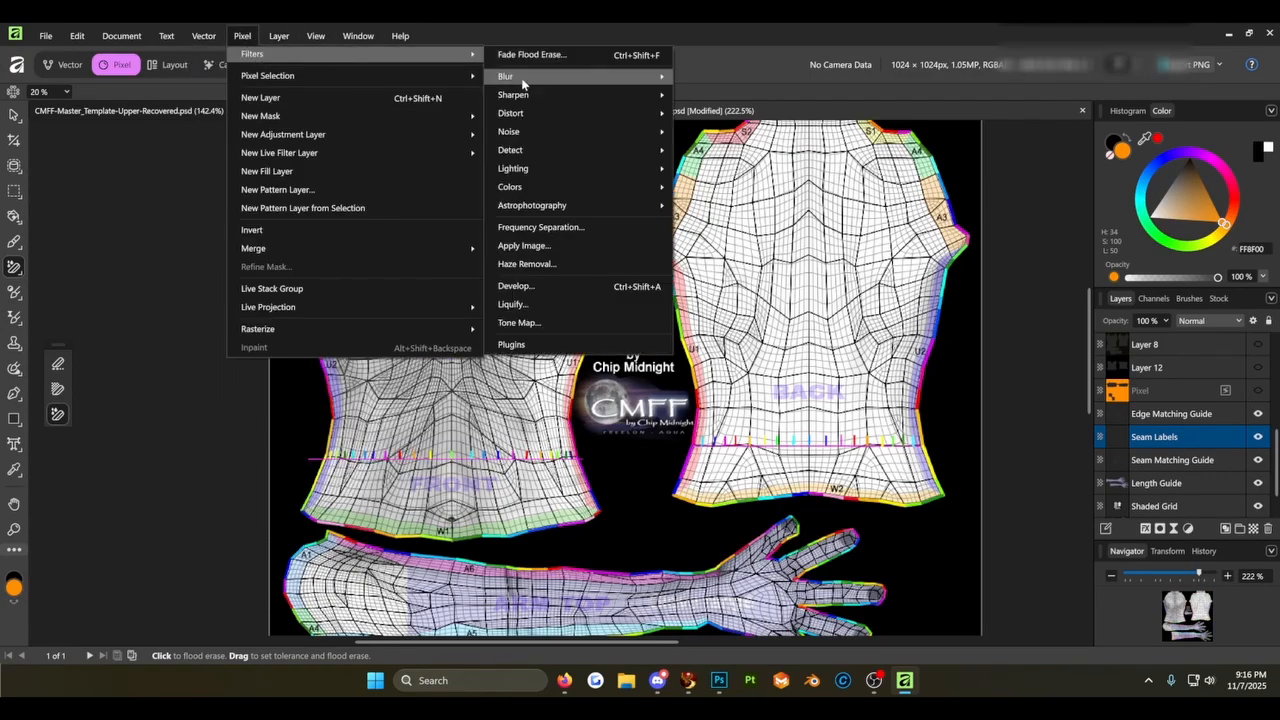
pyautogui.moveTo(521, 133)
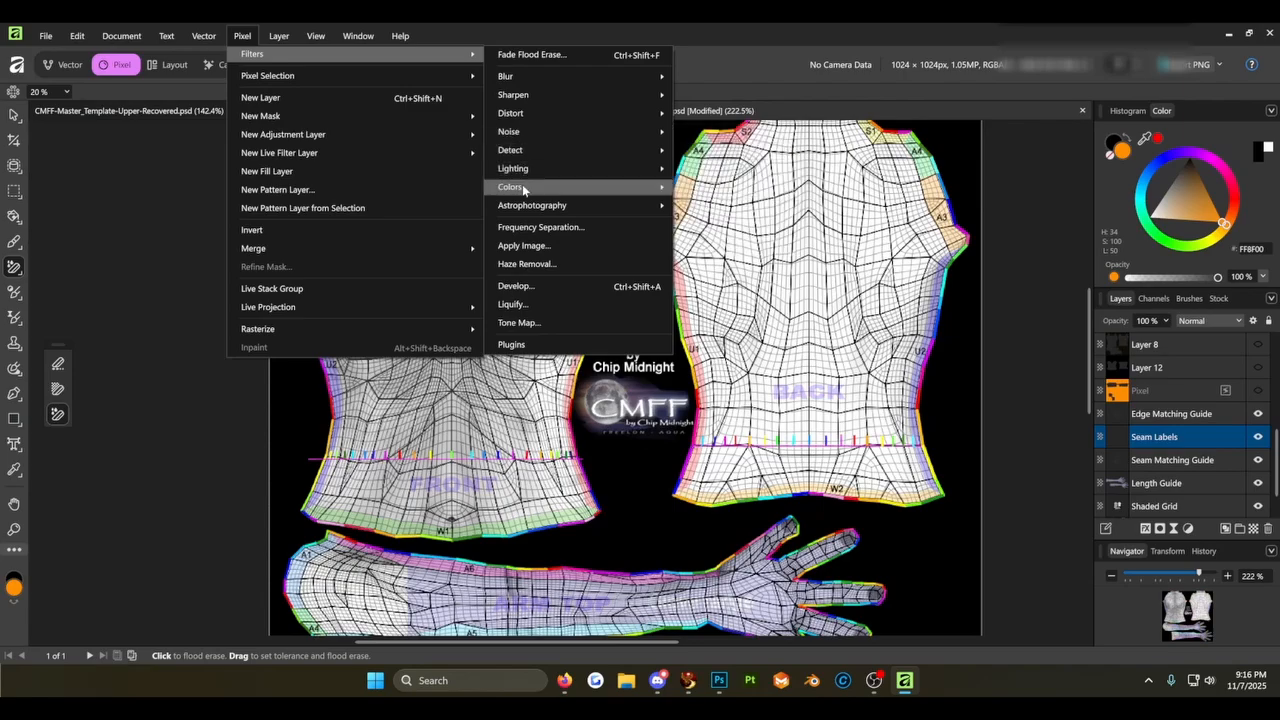
pyautogui.moveTo(523, 205)
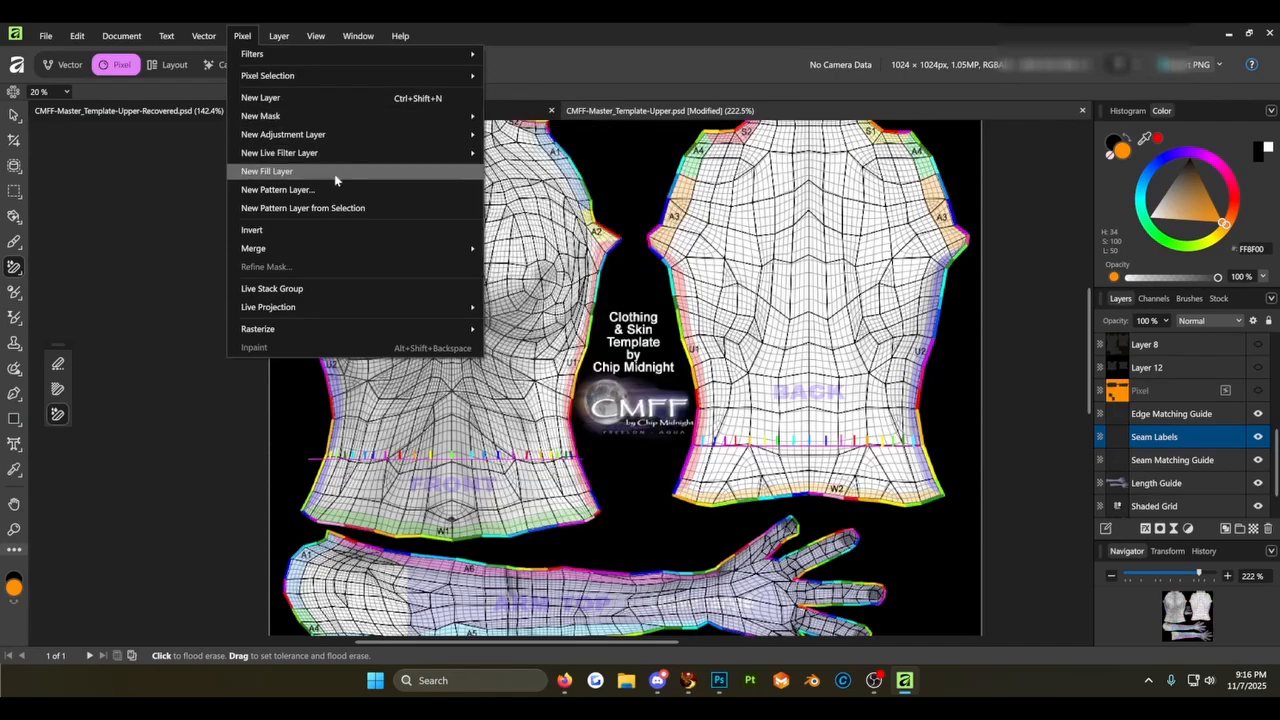
pyautogui.click(149, 291)
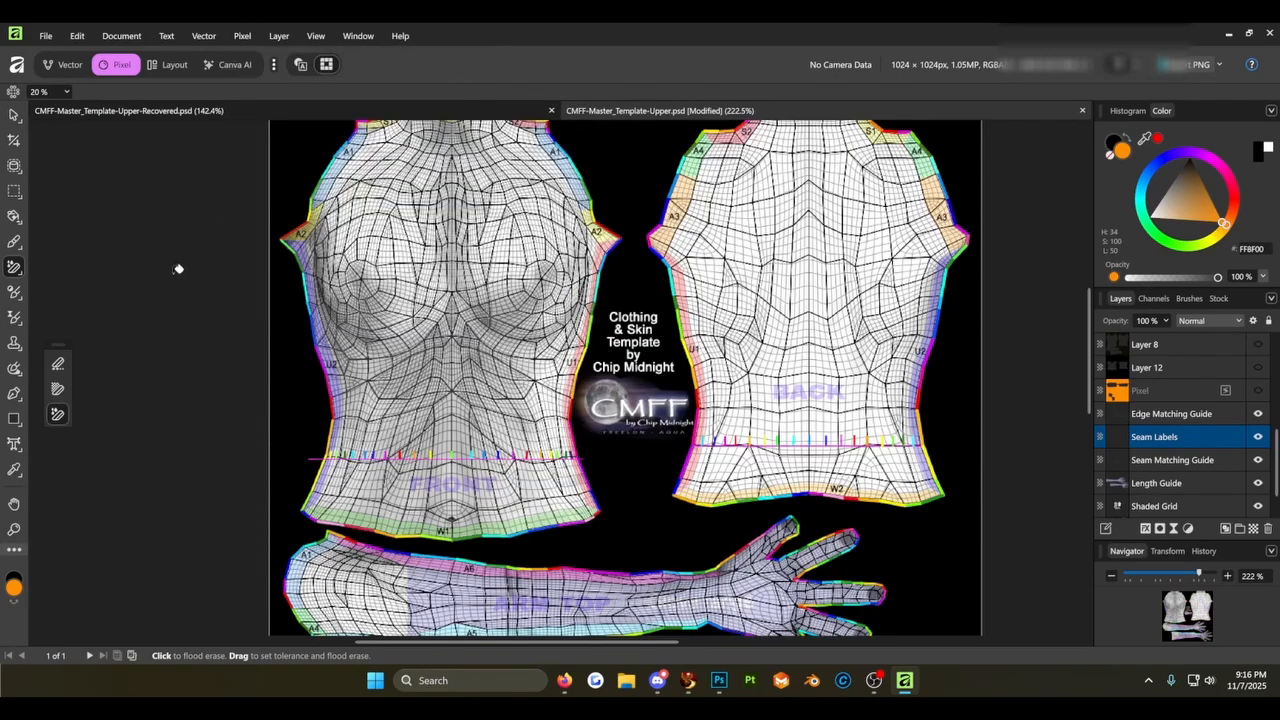
pyautogui.click(280, 37)
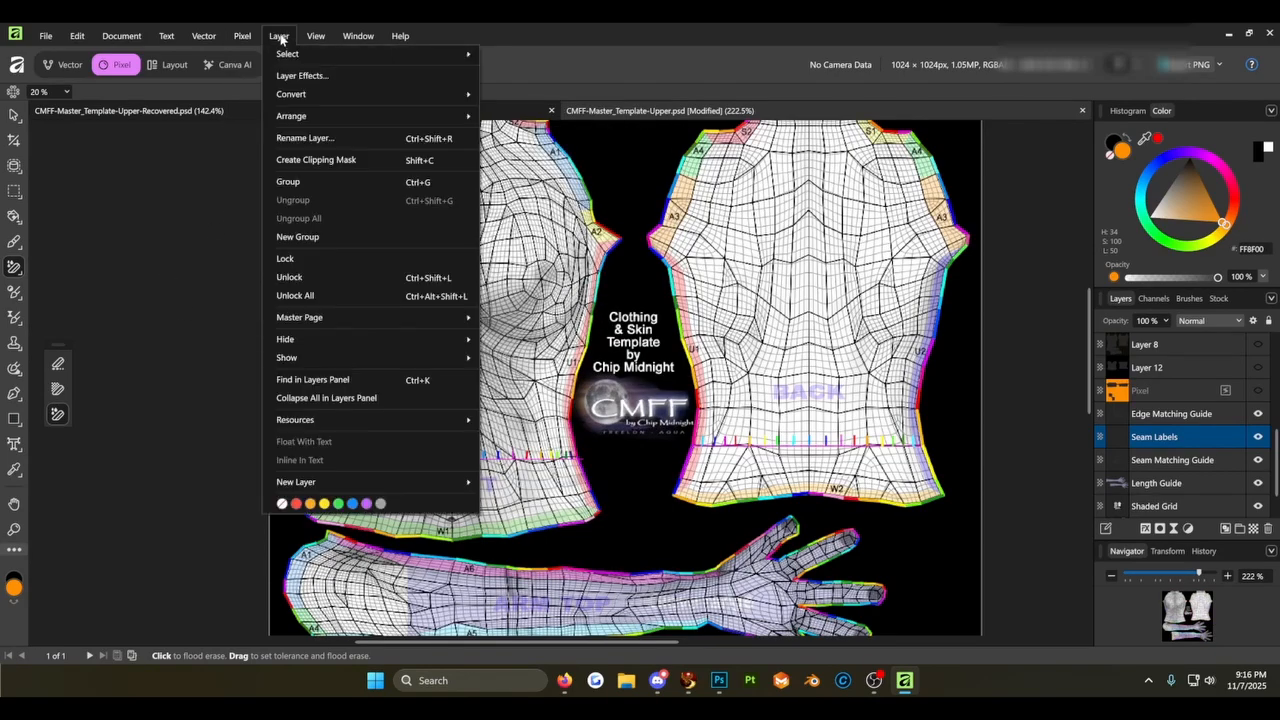
pyautogui.click(280, 37)
# - Show the orange Pixel layer and hide the guide, seam label, Shaded Grid and Background layers beneath it
pyautogui.scroll(-2, 466, 410)
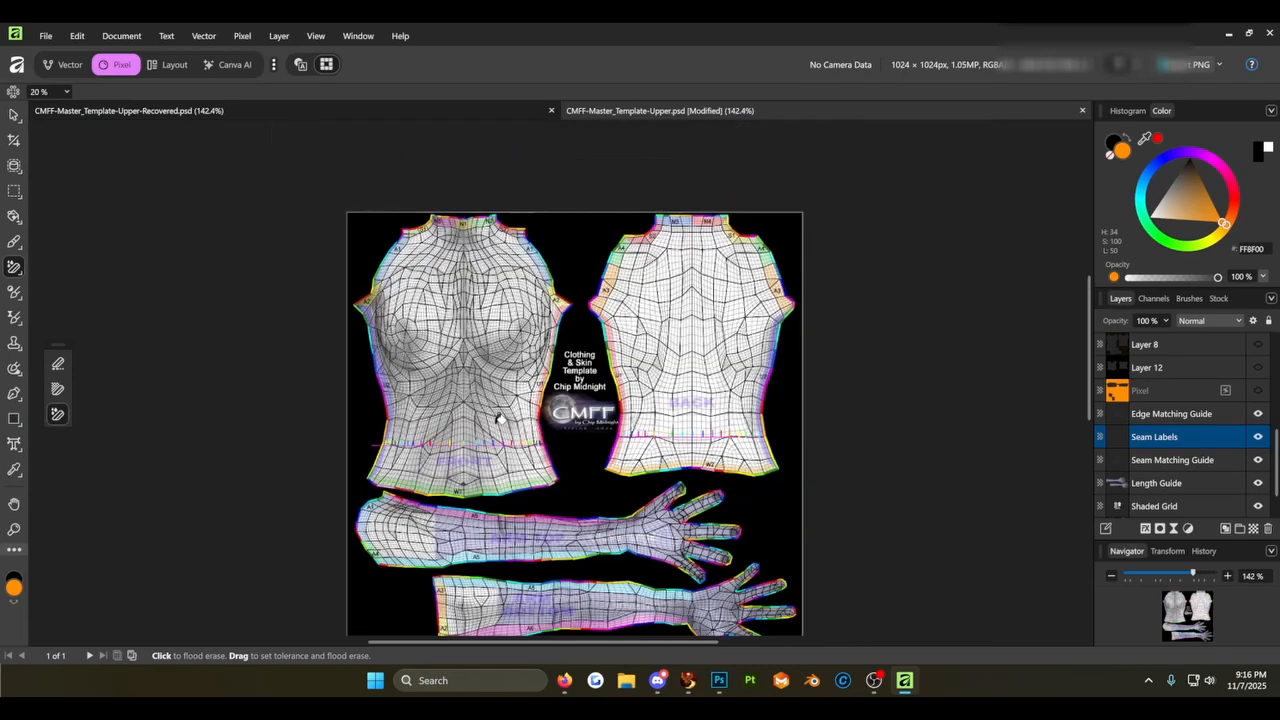
pyautogui.scroll(-1, 500, 419)
pyautogui.moveTo(511, 408); pyautogui.dragTo(532, 358)
pyautogui.scroll(2, 517, 350)
pyautogui.scroll(-1, 517, 350)
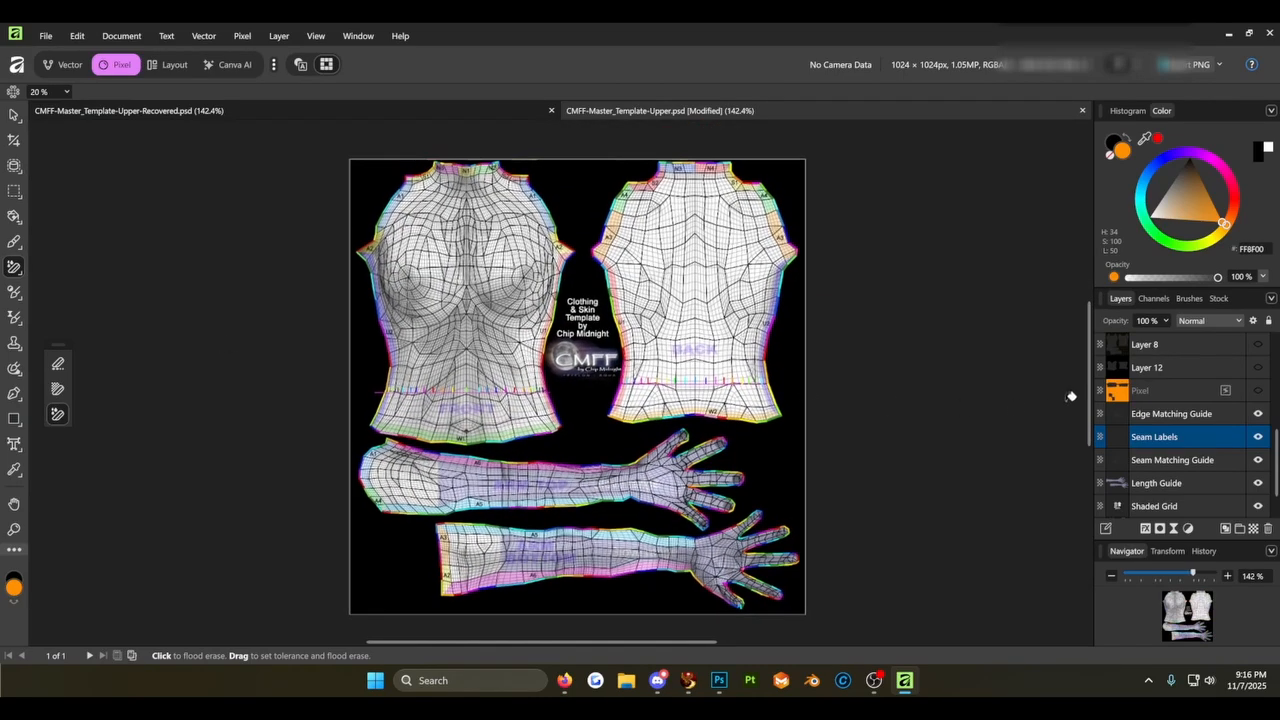
pyautogui.click(1258, 391)
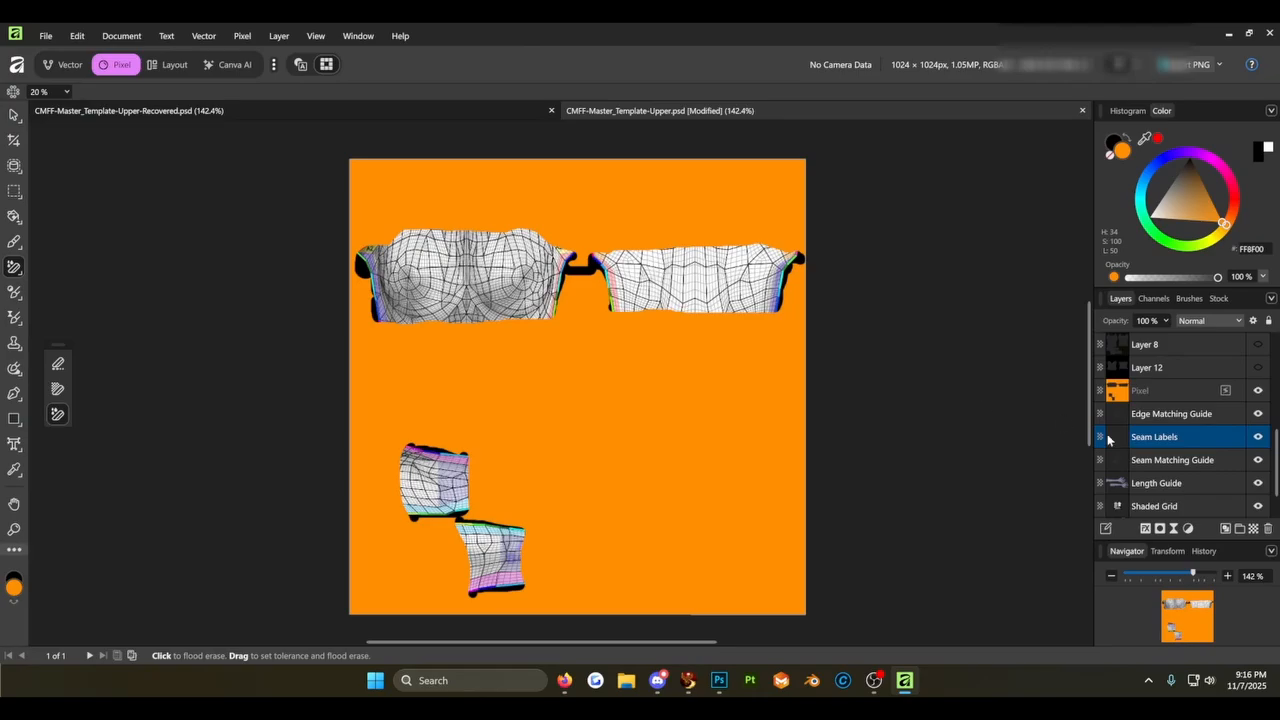
pyautogui.moveTo(1260, 414); pyautogui.dragTo(1260, 510)
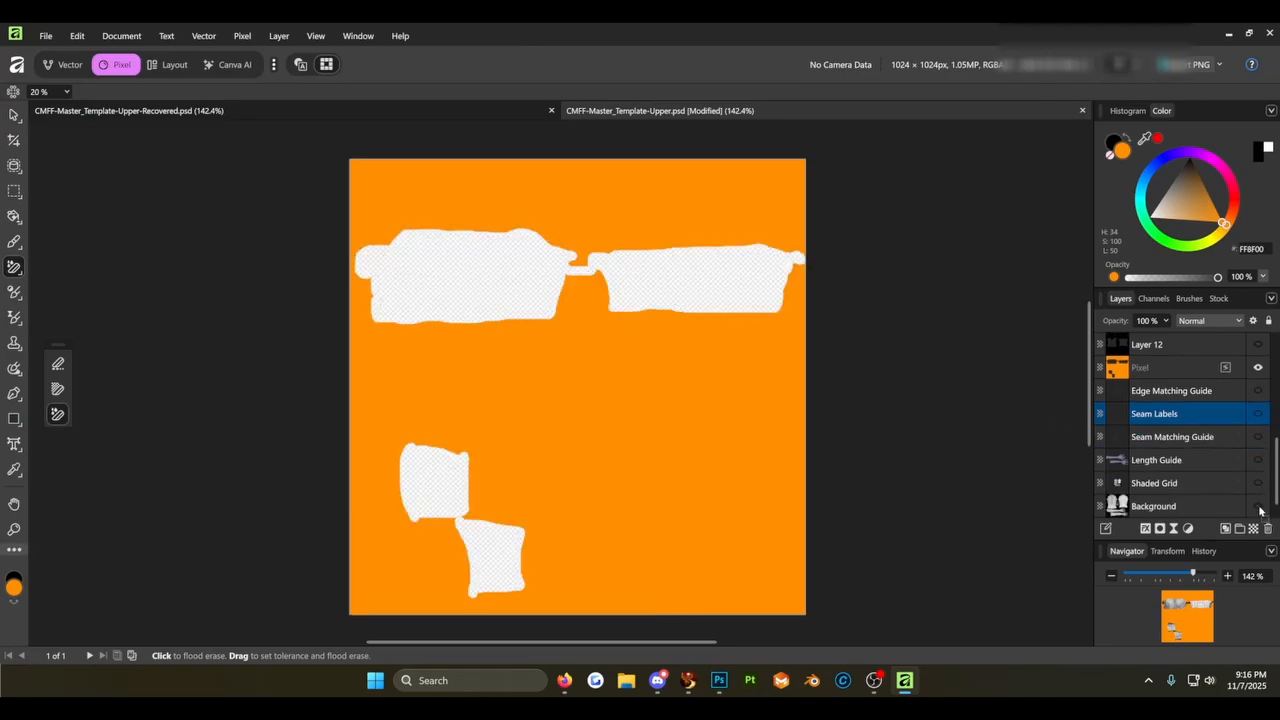
pyautogui.scroll(-1, 998, 412)
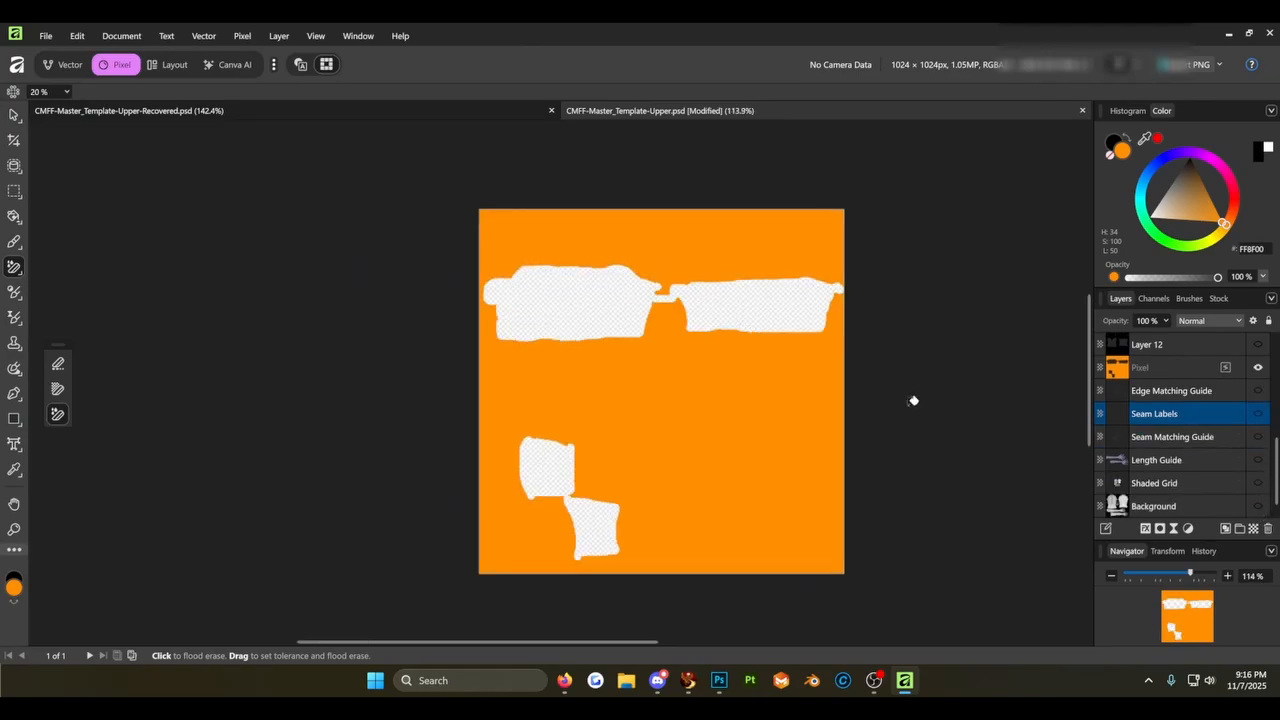
# - Switch to Firestorm to check the alpha against the avatar's top, and return to Affinity
pyautogui.click(688, 680)
pyautogui.scroll(-4, 636, 474)
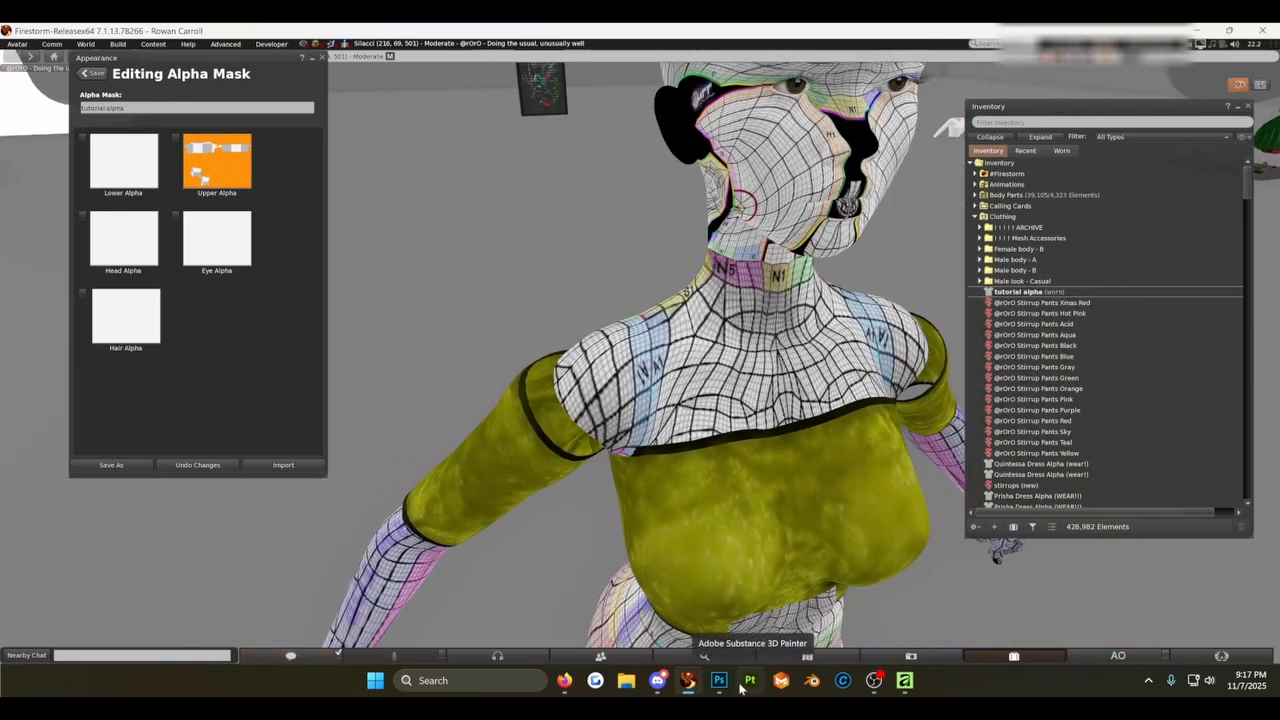
pyautogui.click(720, 683)
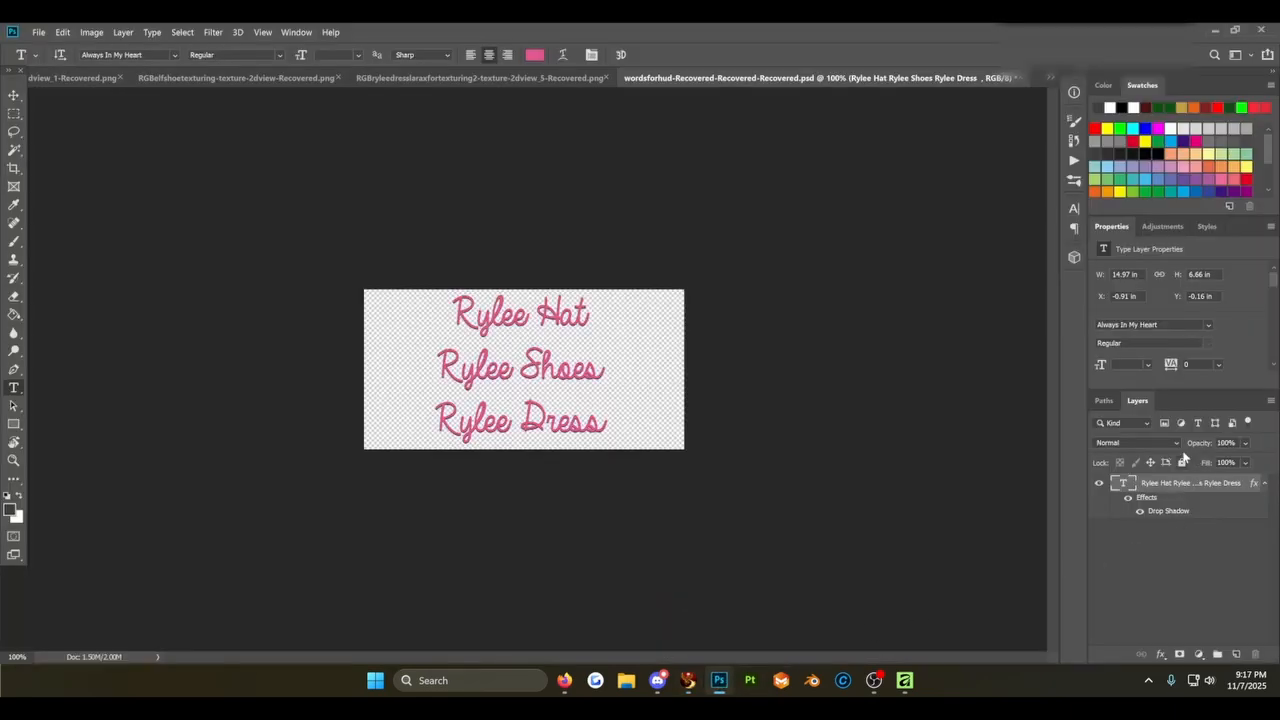
pyautogui.click(905, 681)
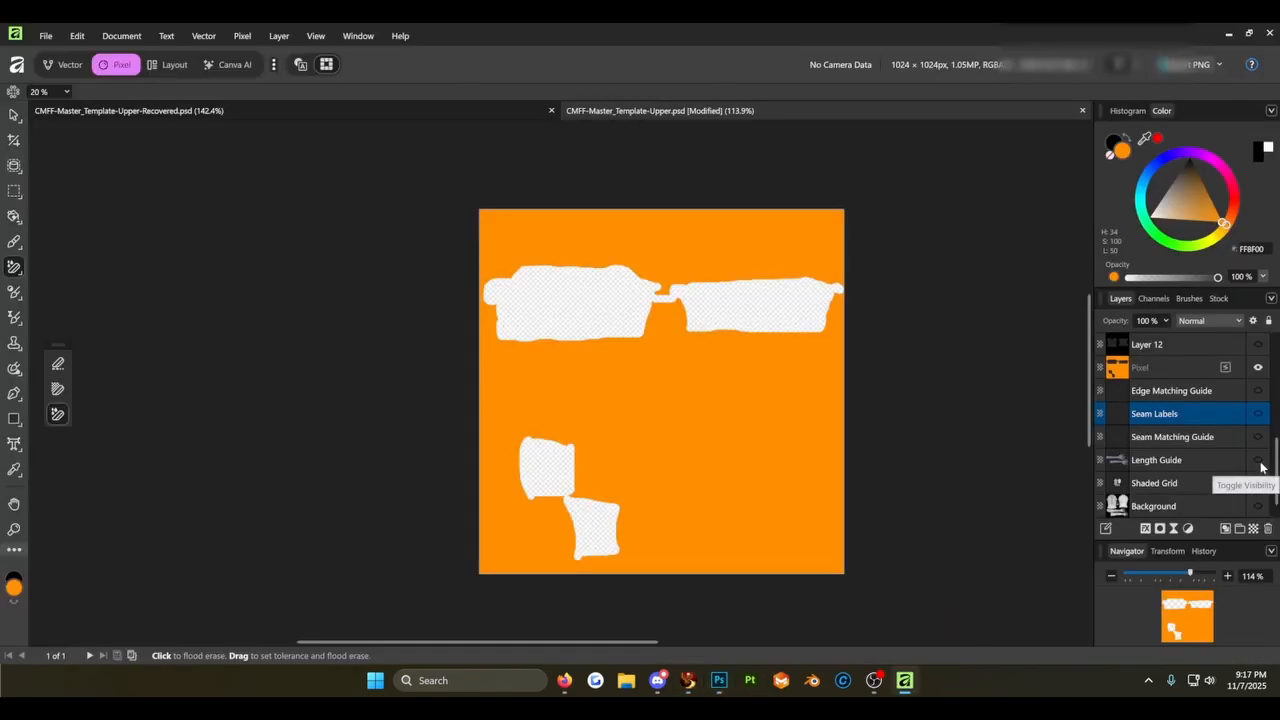
# - Show the guide, seam label, Shaded Grid and Background layers again and lower the orange Pixel layer's opacity to 42%
pyautogui.moveTo(1258, 394); pyautogui.dragTo(1258, 507)
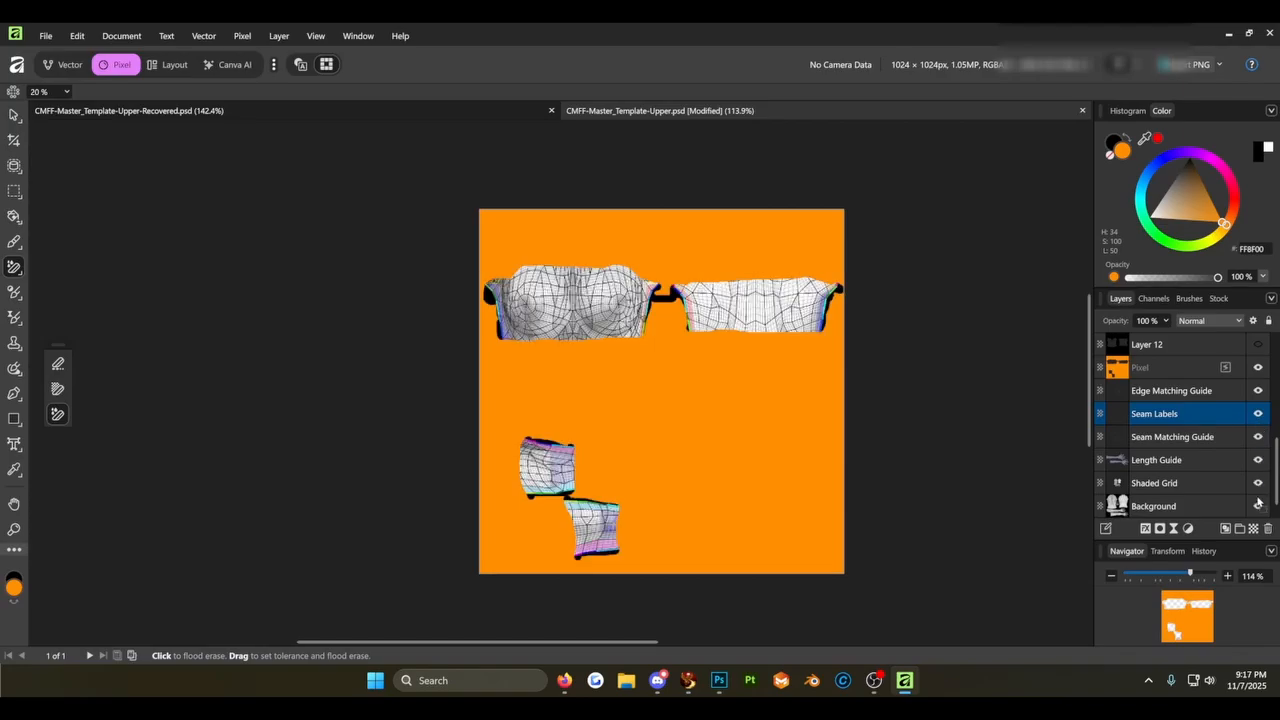
pyautogui.scroll(3, 602, 470)
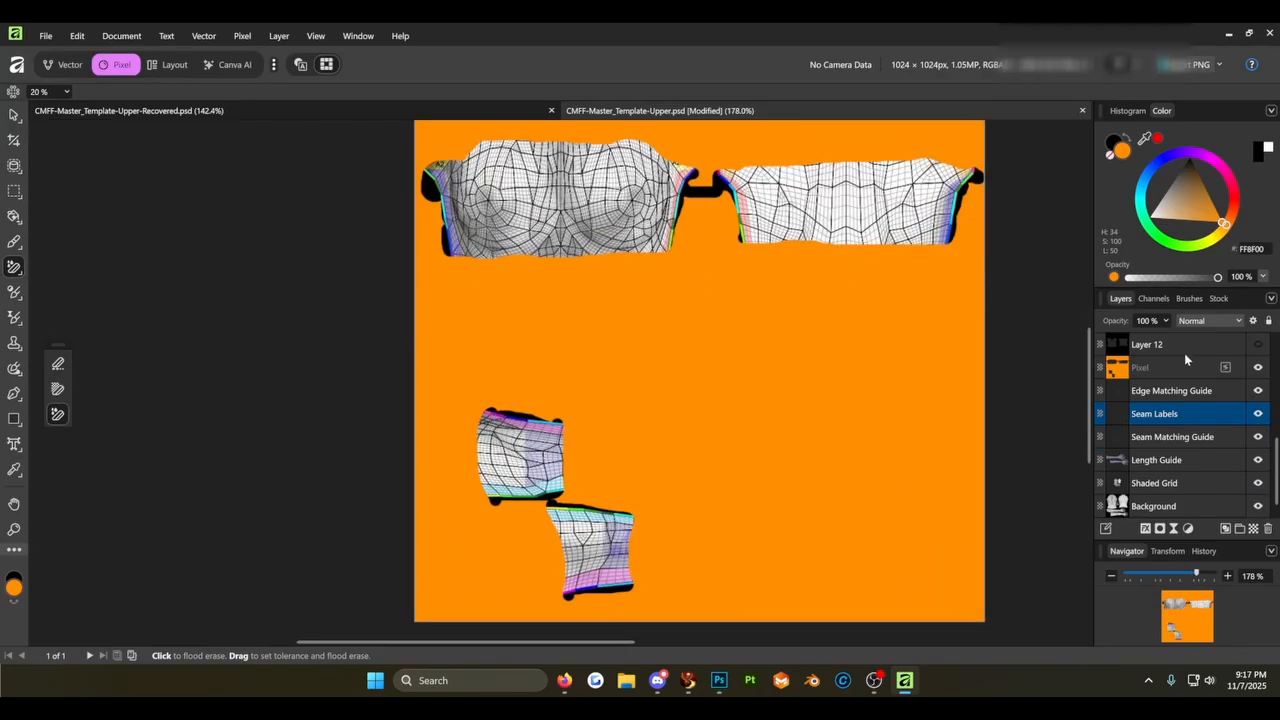
pyautogui.click(1146, 368)
pyautogui.click(1165, 320)
pyautogui.moveTo(1167, 340); pyautogui.dragTo(1108, 340)
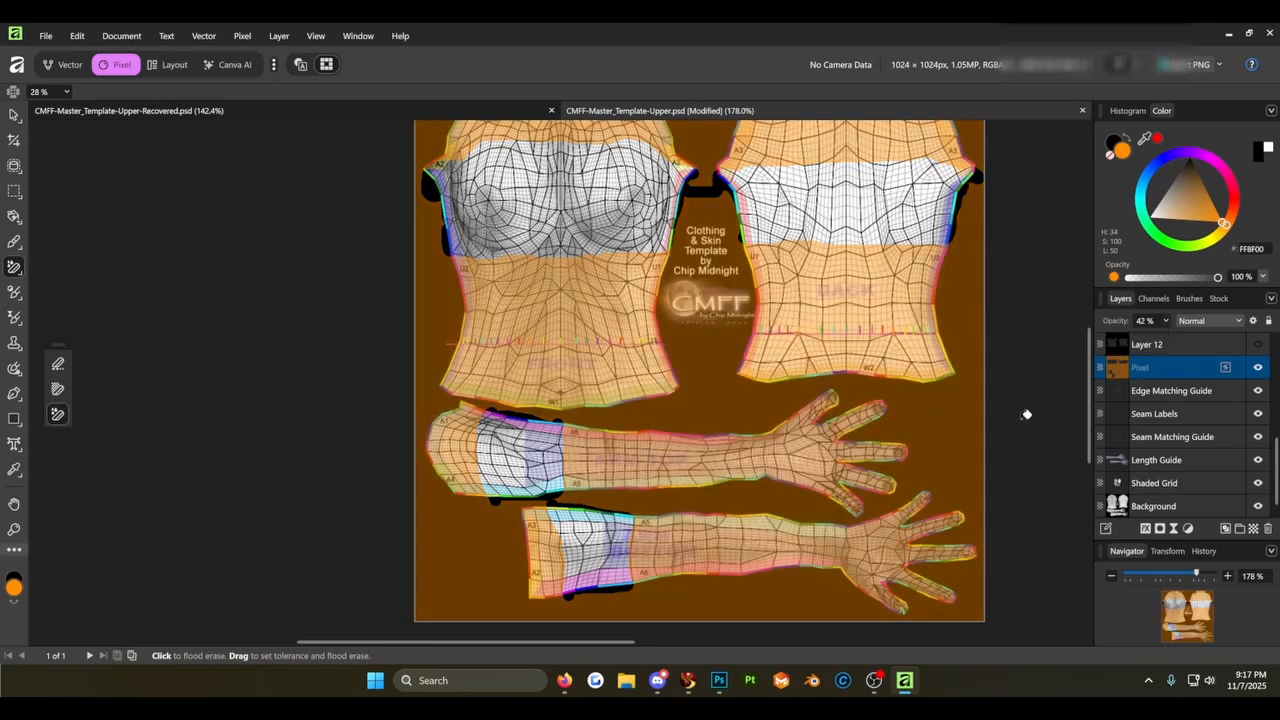
# - Activate the Paint Brush with the orange colour FF8F00 for the semi-transparent Pixel layer
pyautogui.click(15, 245)
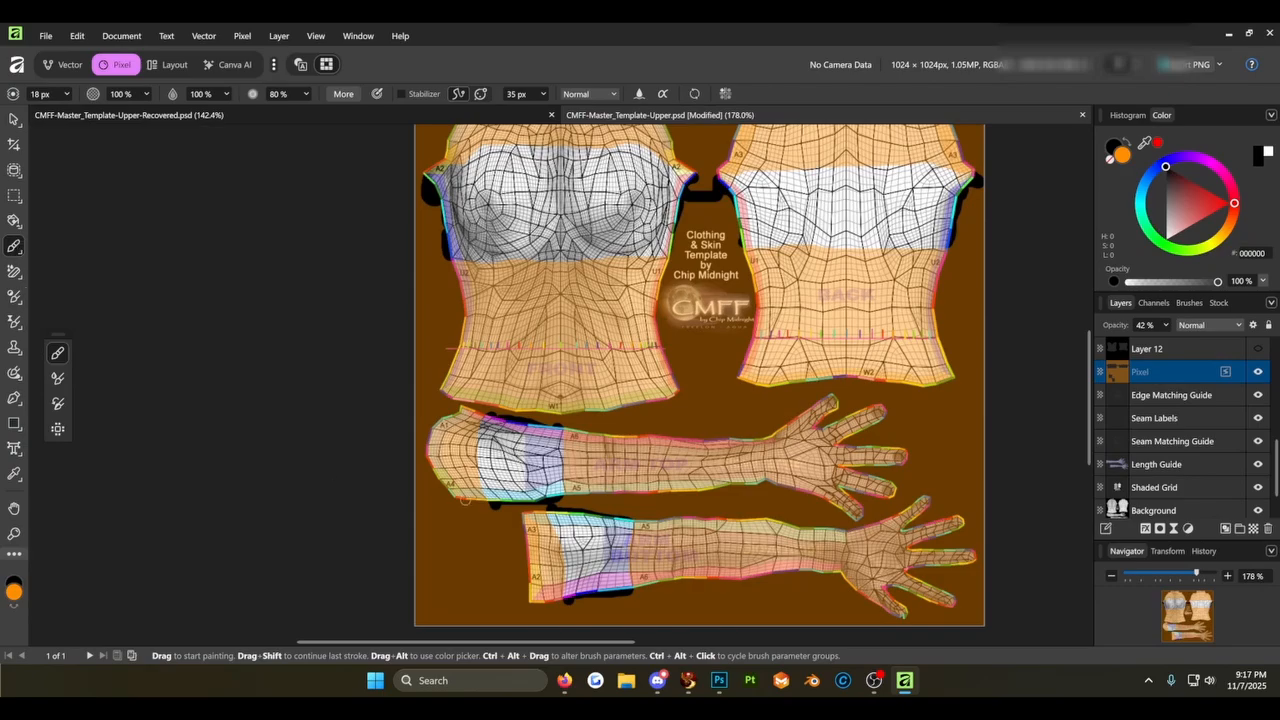
pyautogui.scroll(-2, 78, 285)
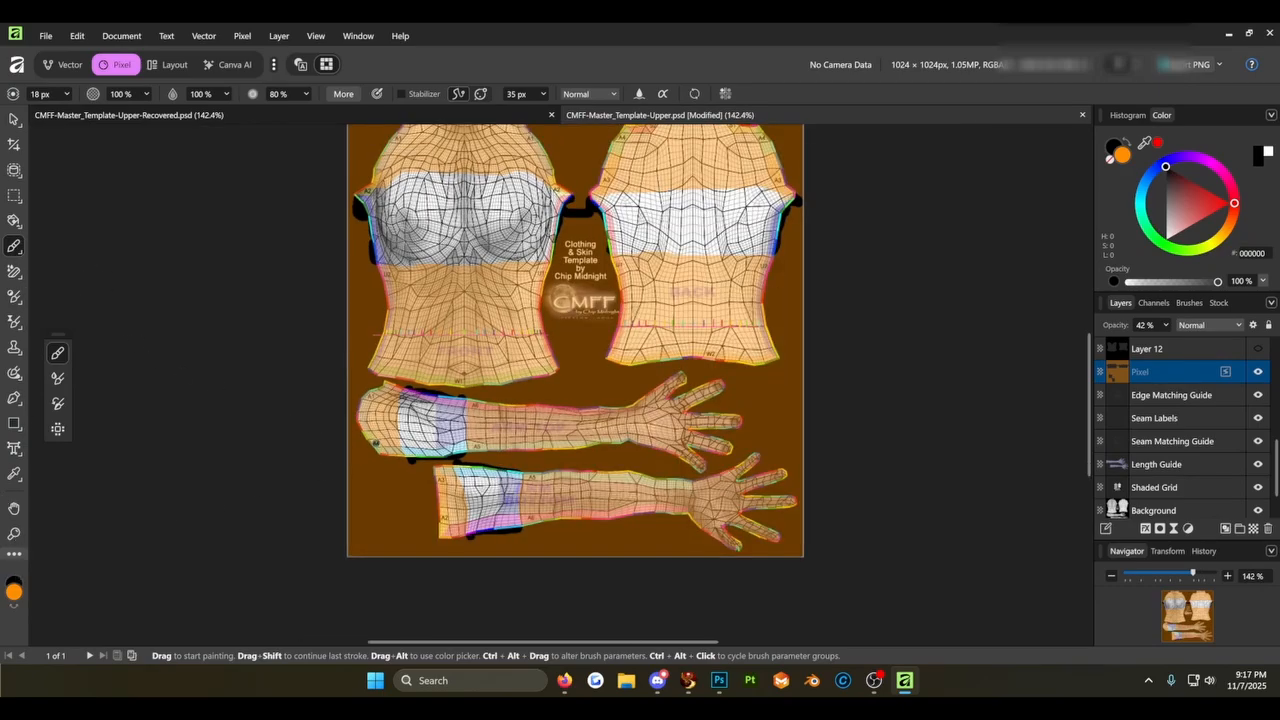
pyautogui.click(18, 593)
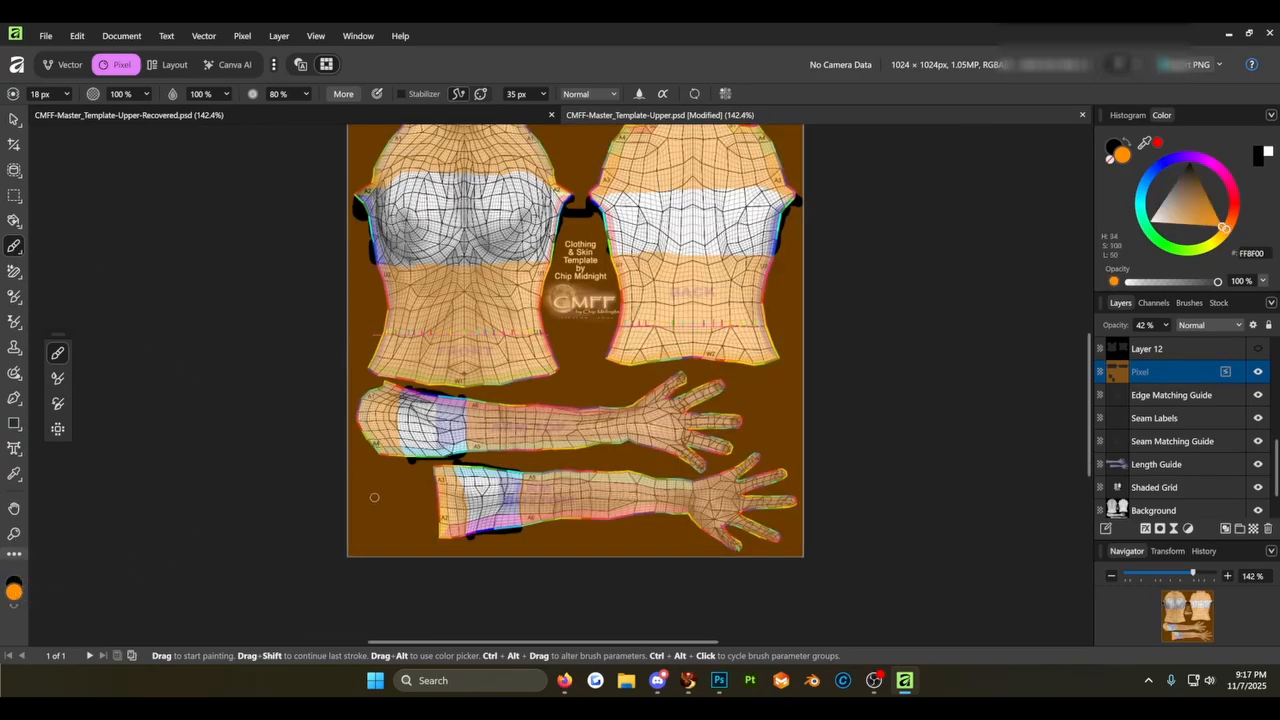
pyautogui.scroll(1, 346, 416)
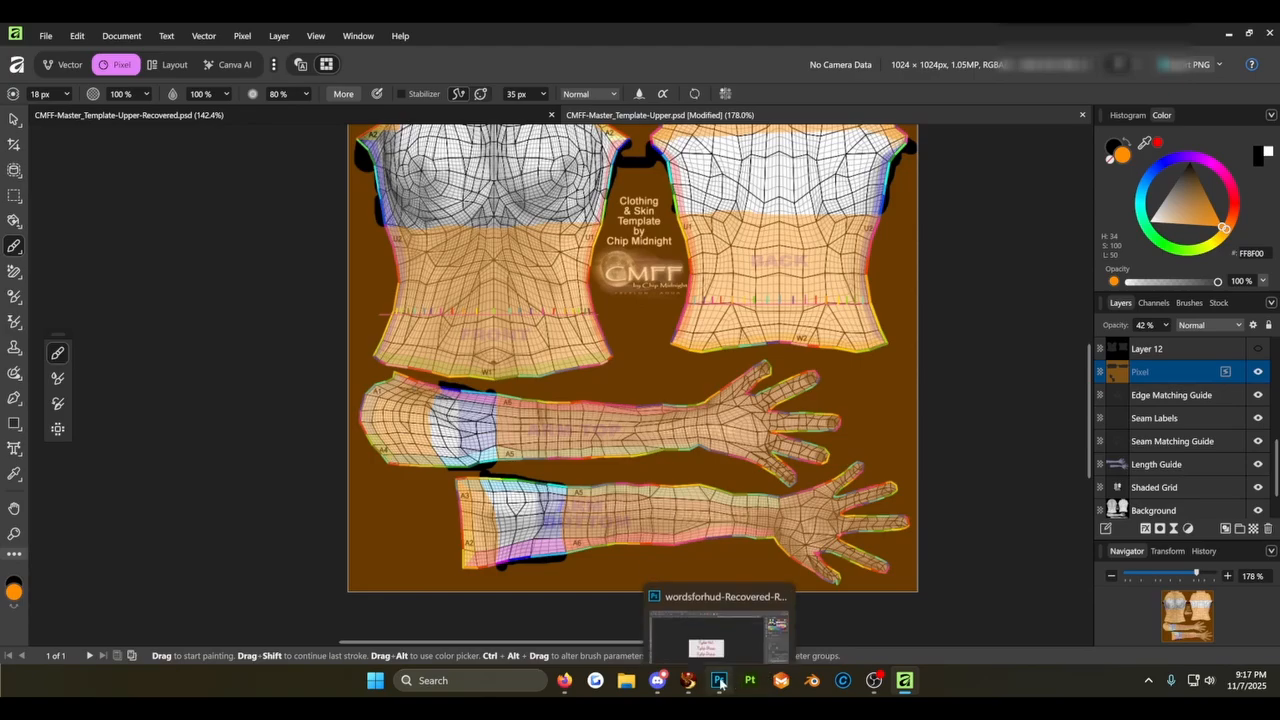
# - Switch to Firestorm and examine the sleeve's openings on the avatar's arm from a lower side angle
pyautogui.click(690, 680)
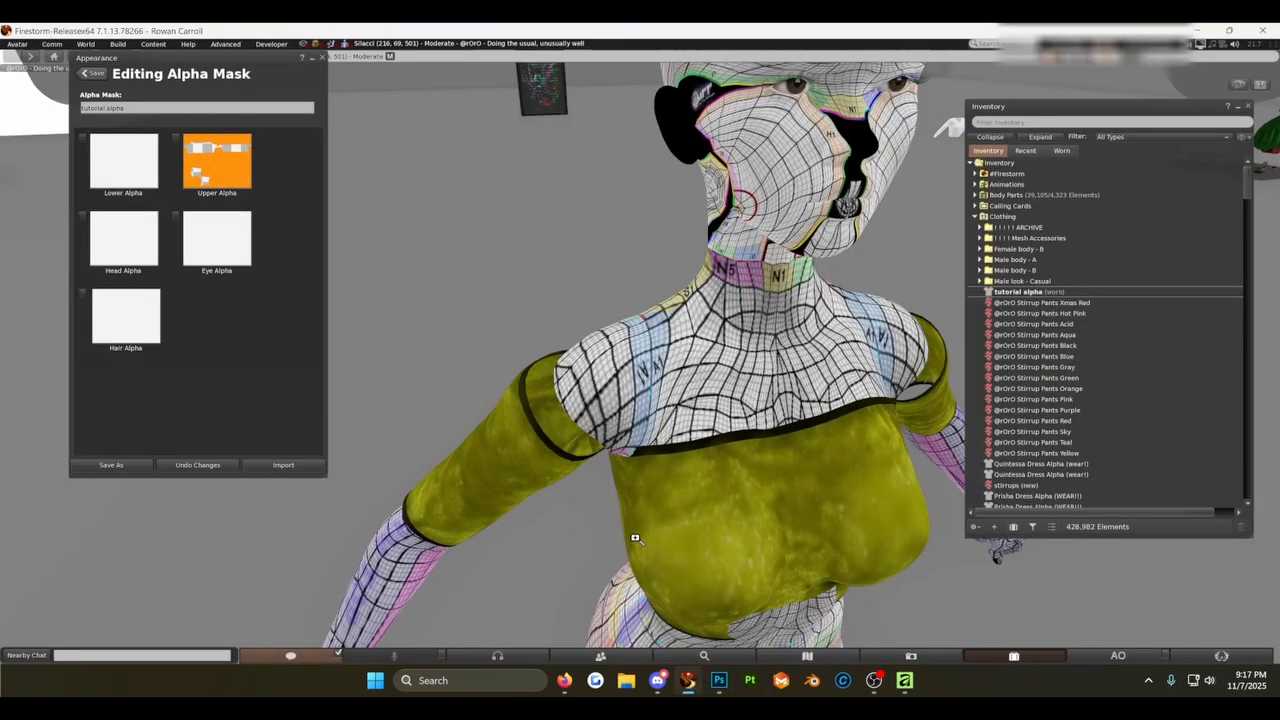
pyautogui.moveTo(640, 350); pyautogui.dragTo(900, 355)
pyautogui.moveTo(560, 355); pyautogui.dragTo(757, 633)
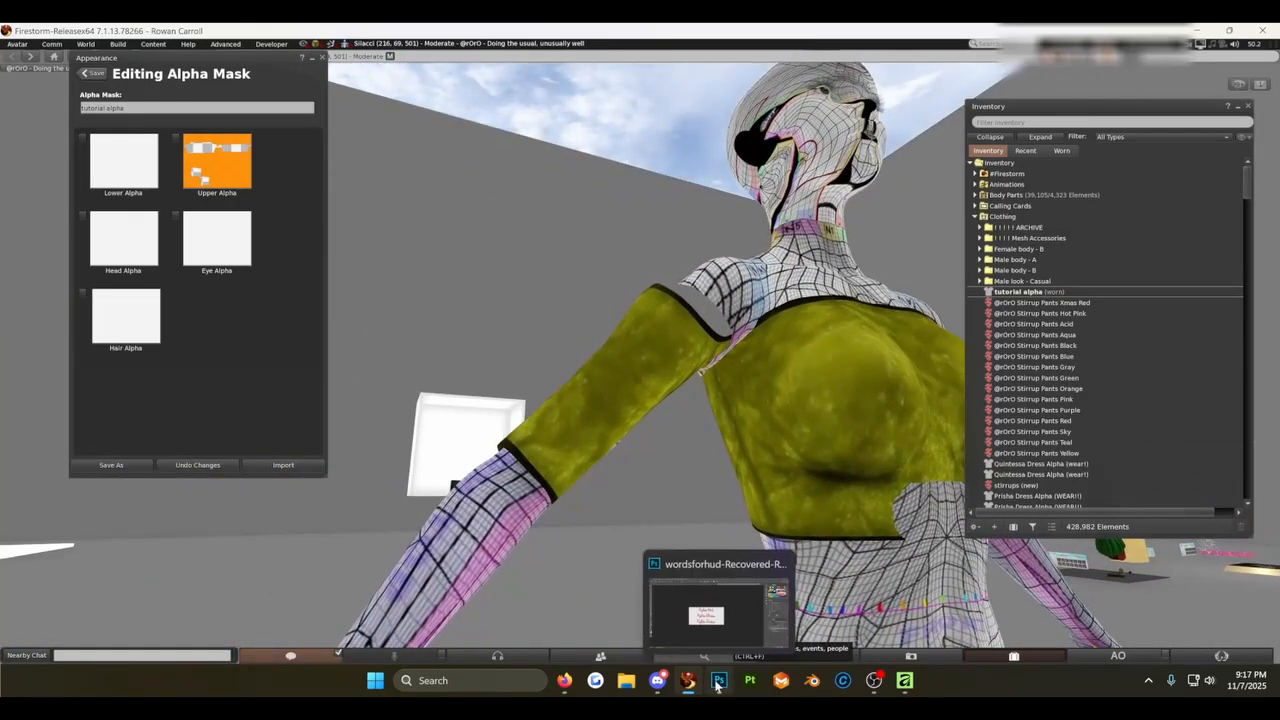
# - Switch back to Affinity and paint orange over both ends of the upper-arm cut-outs on the arm top and arm bottom pieces
pyautogui.click(905, 680)
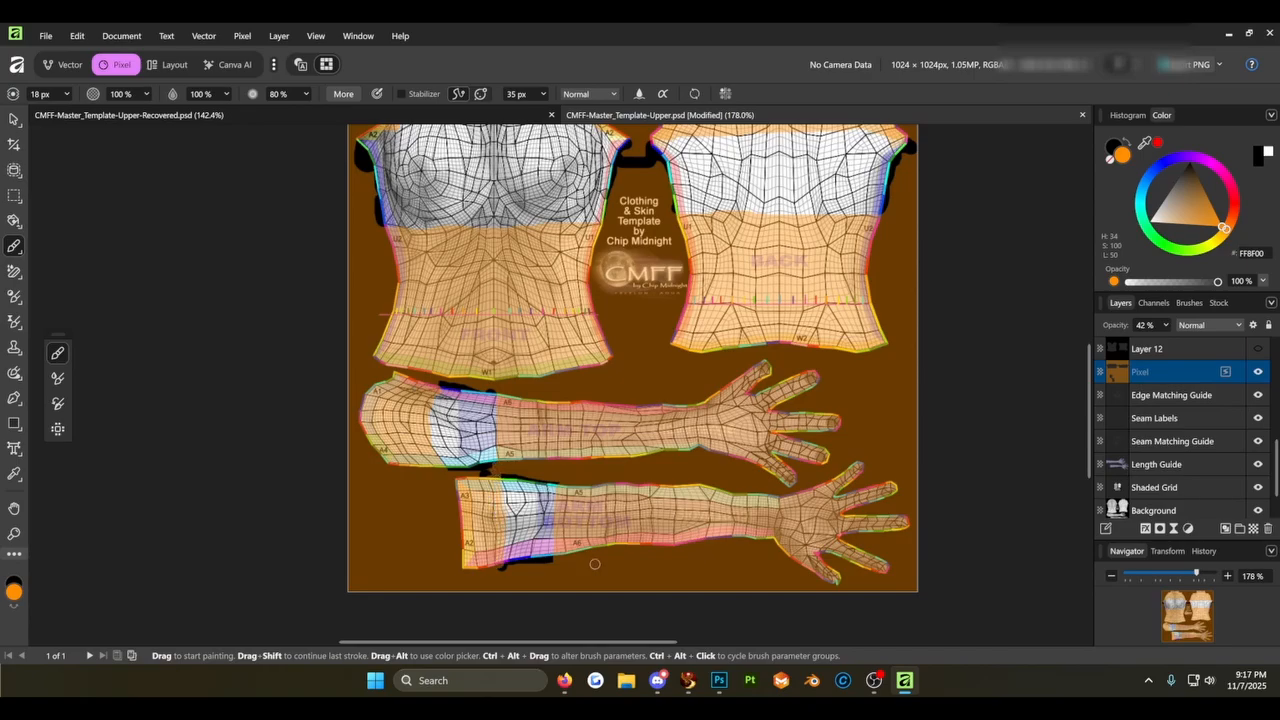
pyautogui.scroll(-2, 638, 544)
pyautogui.scroll(1, 638, 544)
pyautogui.scroll(-1, 310, 383)
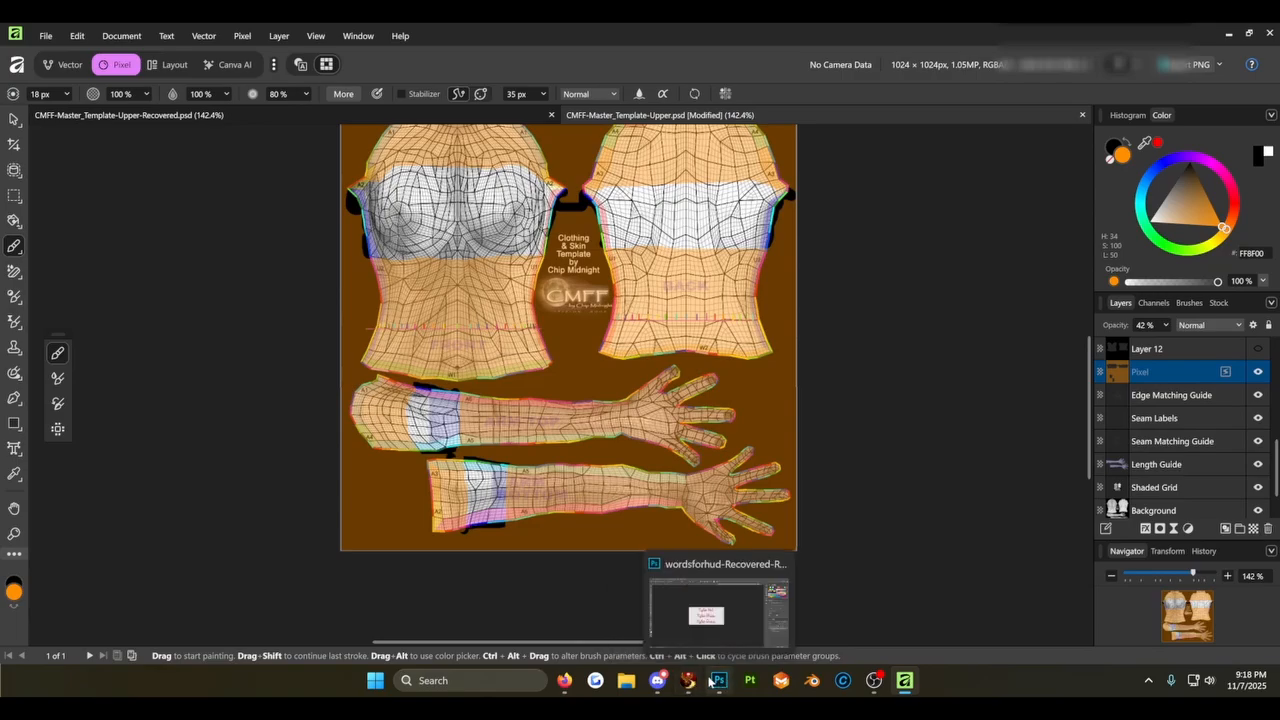
# - Switch to Firestorm and examine the front lower edge of the top, where the avatar's midriff shows through
pyautogui.click(714, 628)
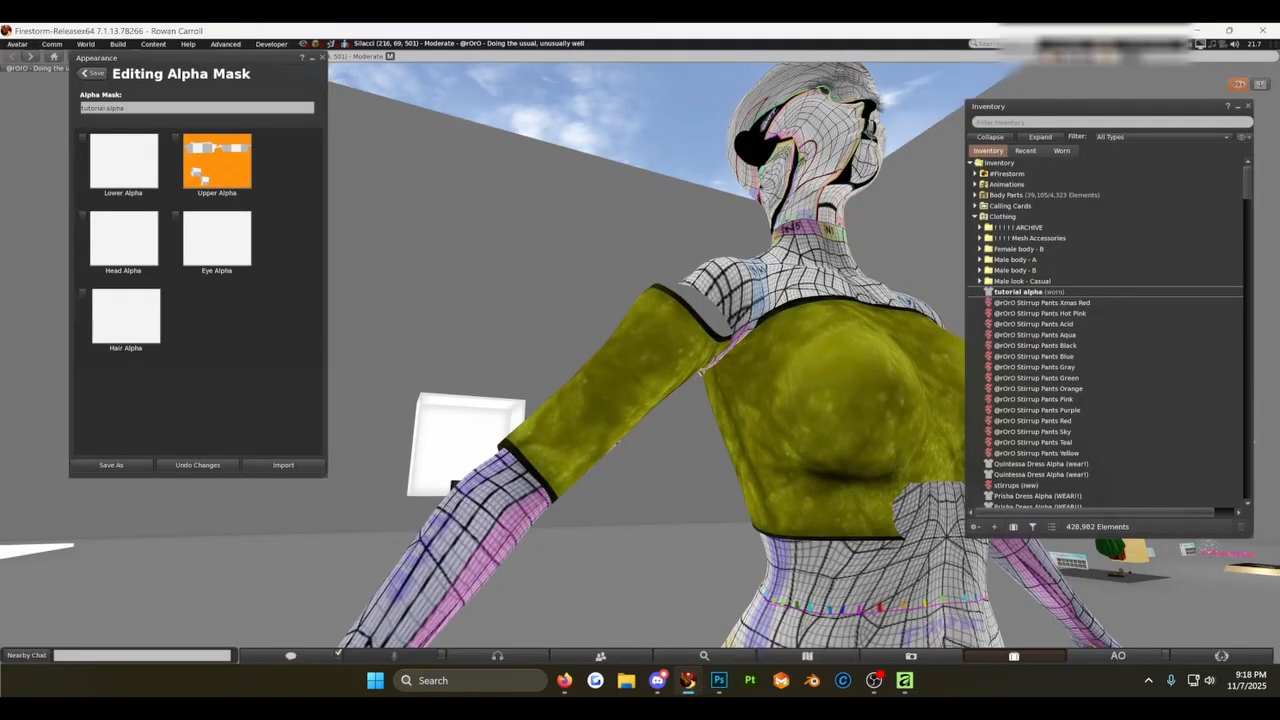
pyautogui.moveTo(806, 414); pyautogui.dragTo(661, 428)
pyautogui.scroll(2, 636, 442)
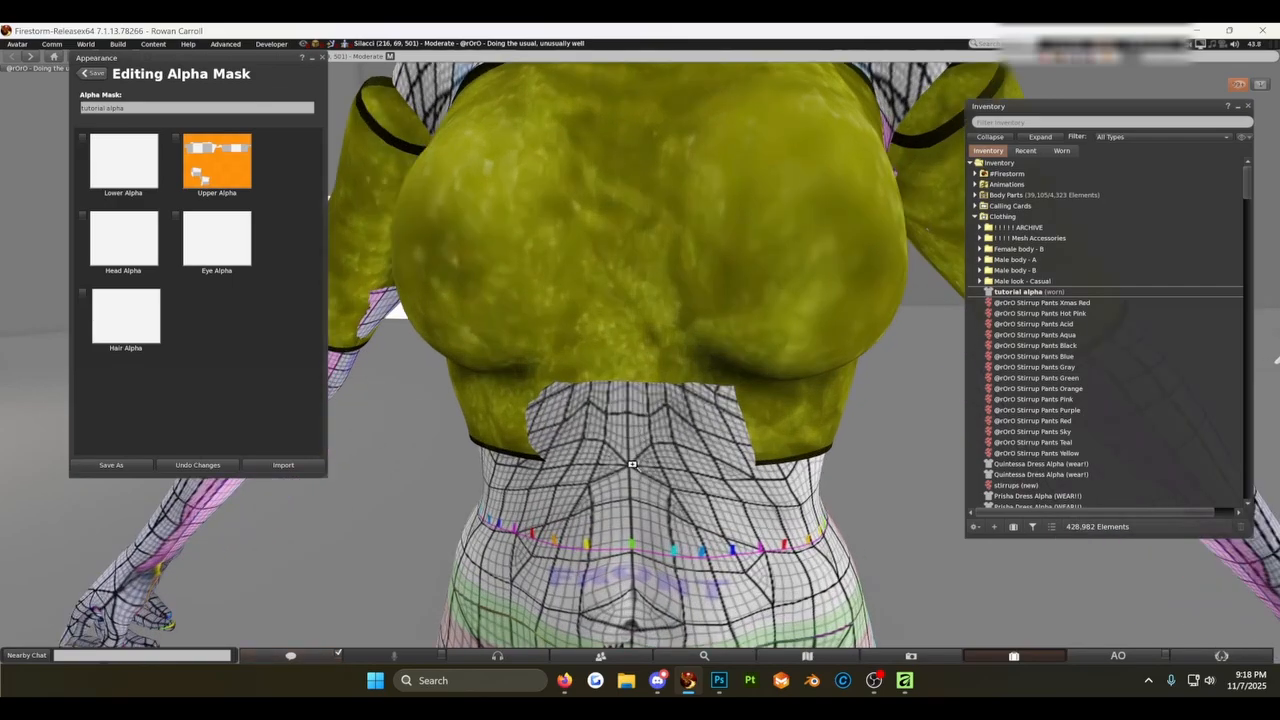
pyautogui.moveTo(648, 458); pyautogui.dragTo(680, 260)
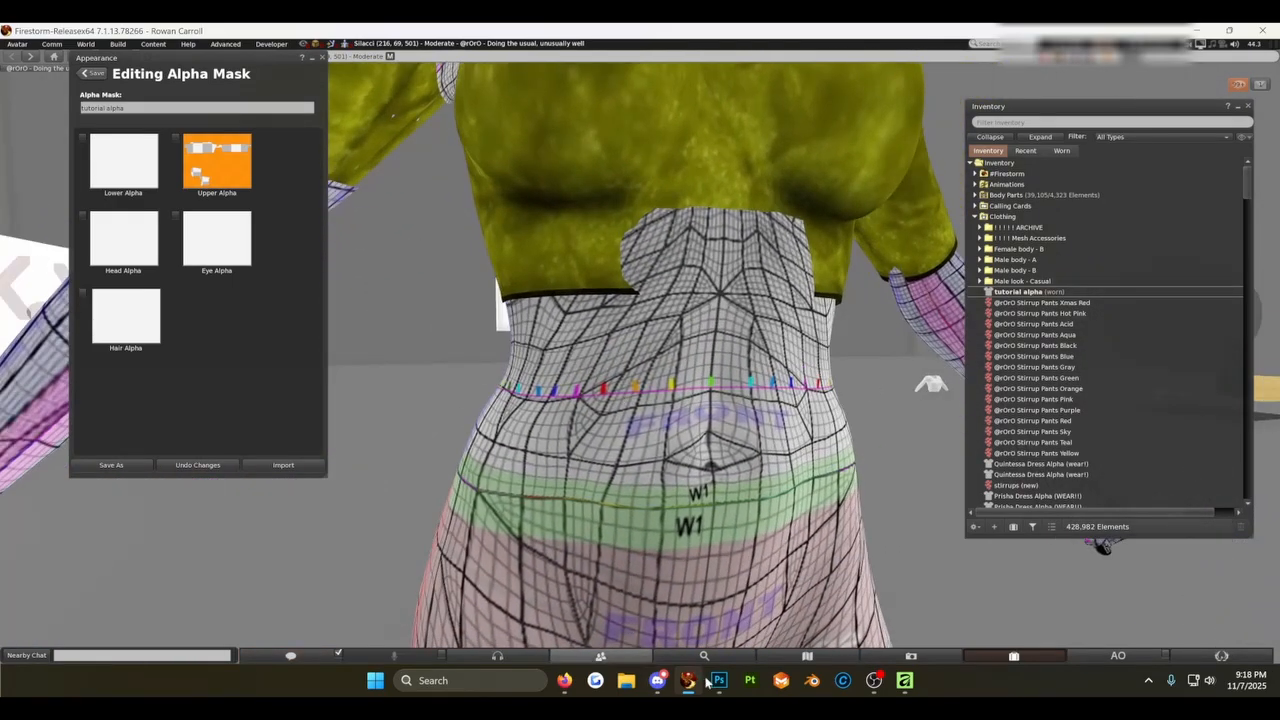
# - Switch back to Affinity and activate the Erase Brush Tool for the semi-transparent orange Pixel layer
pyautogui.click(905, 681)
pyautogui.scroll(2, 451, 284)
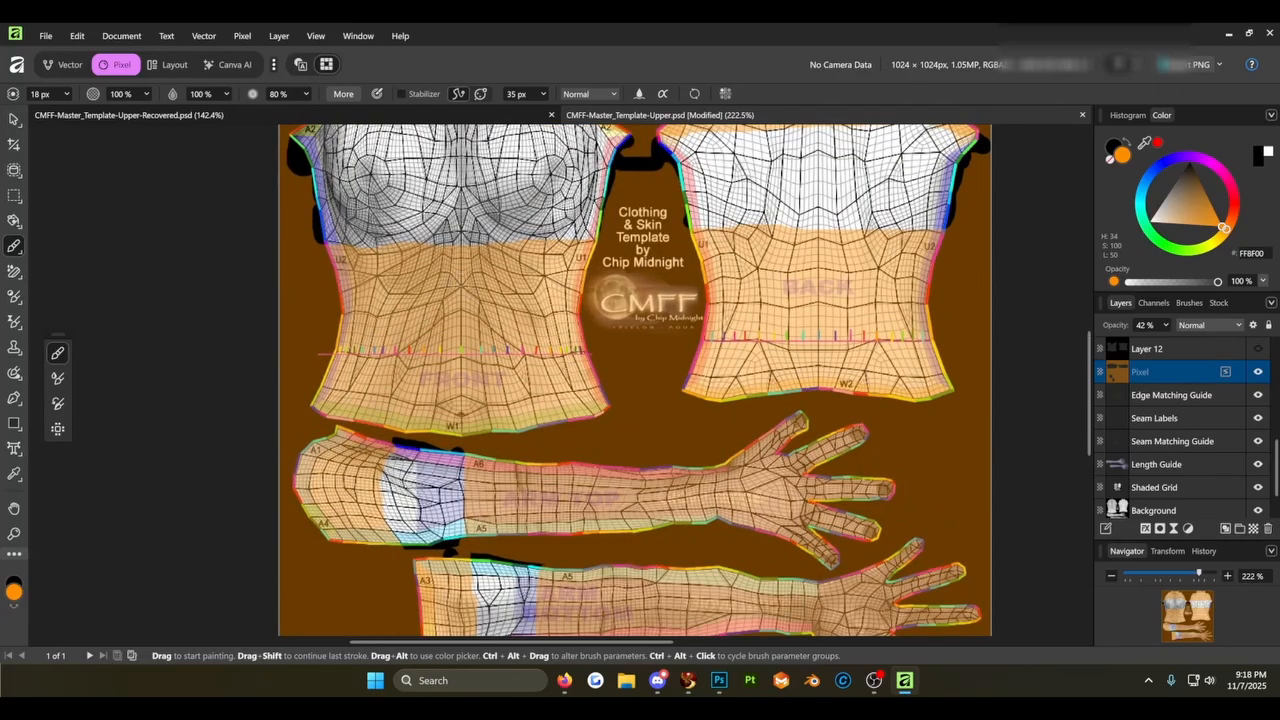
pyautogui.click(15, 271)
pyautogui.rightClick(15, 271)
pyautogui.click(54, 266)
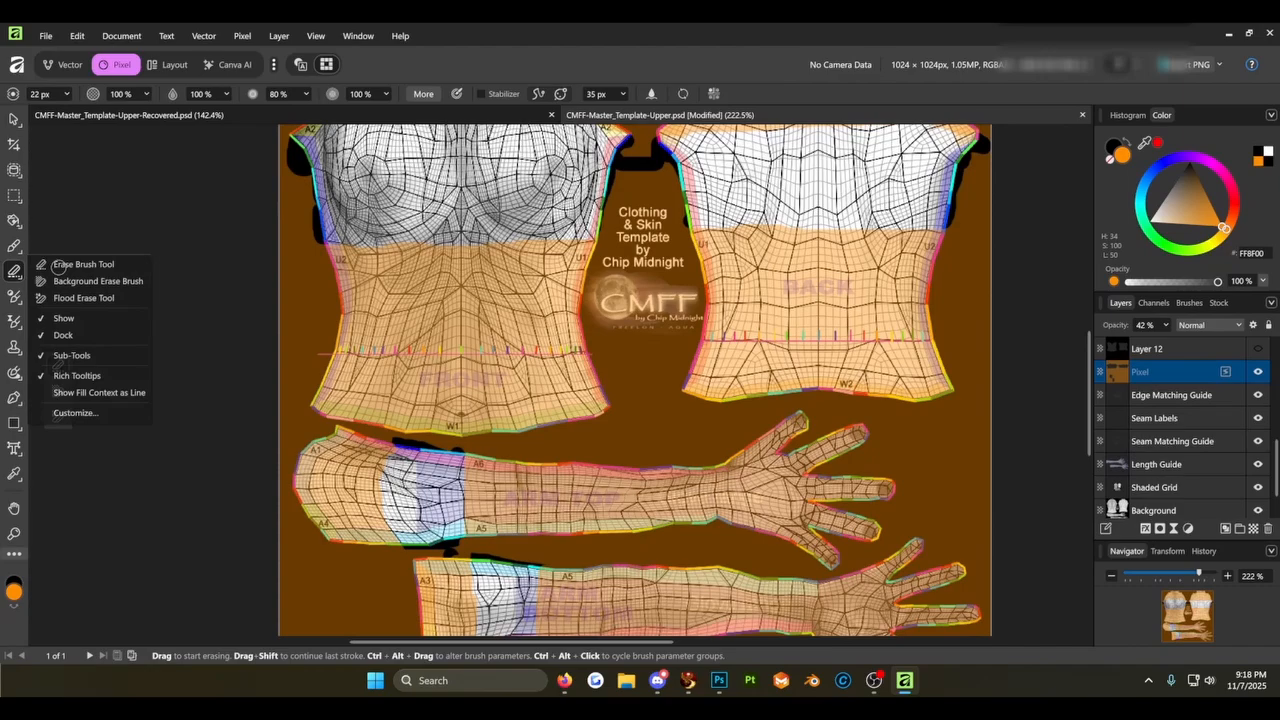
pyautogui.rightClick(18, 272)
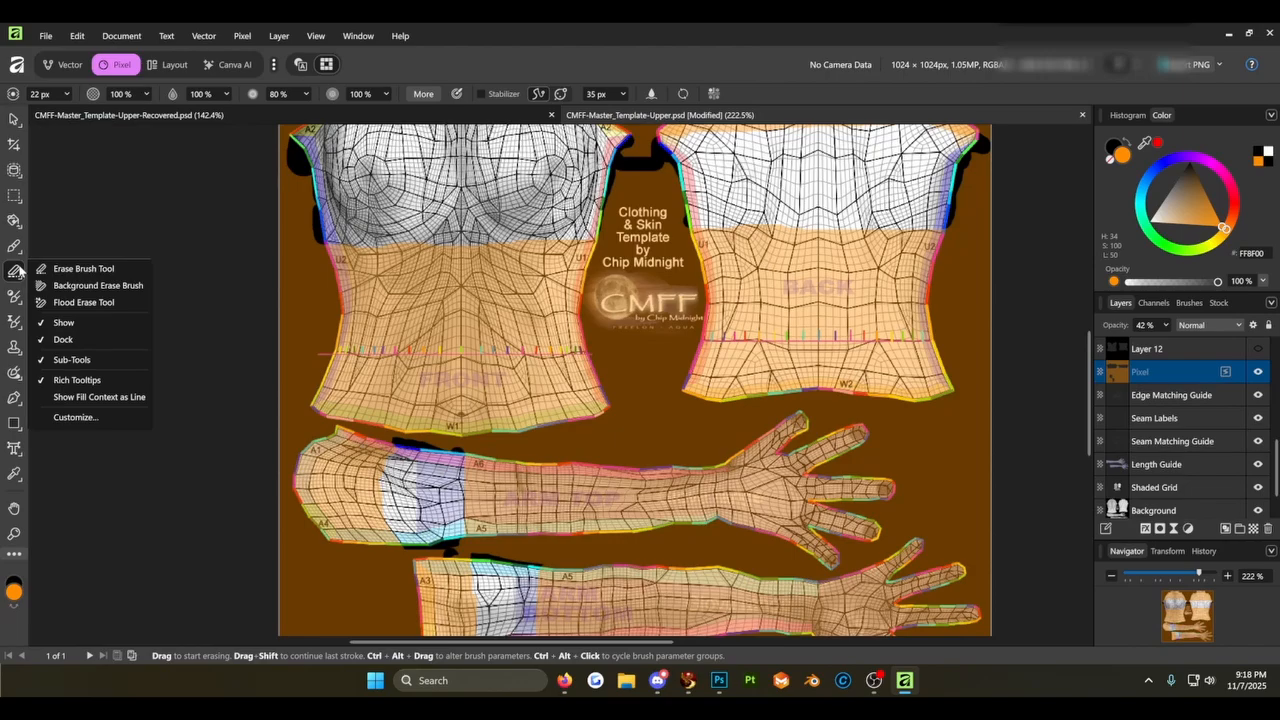
pyautogui.click(20, 271)
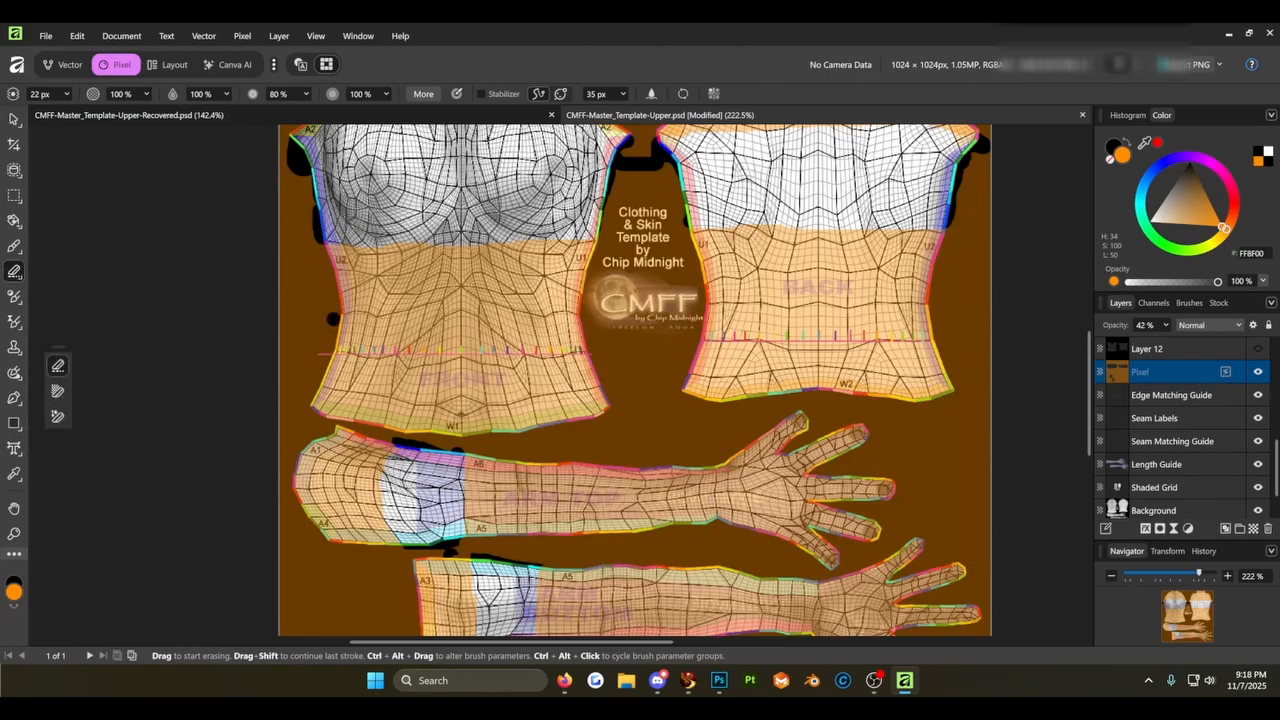
pyautogui.rightClick(17, 274)
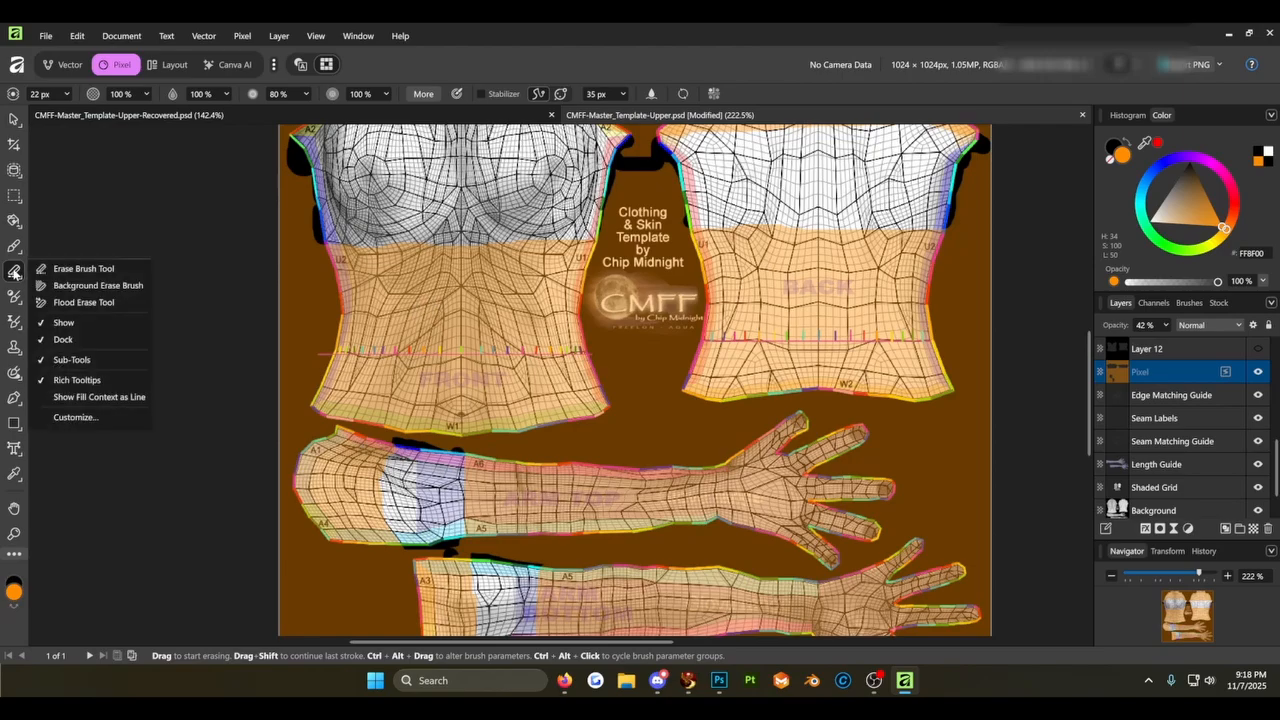
pyautogui.click(55, 270)
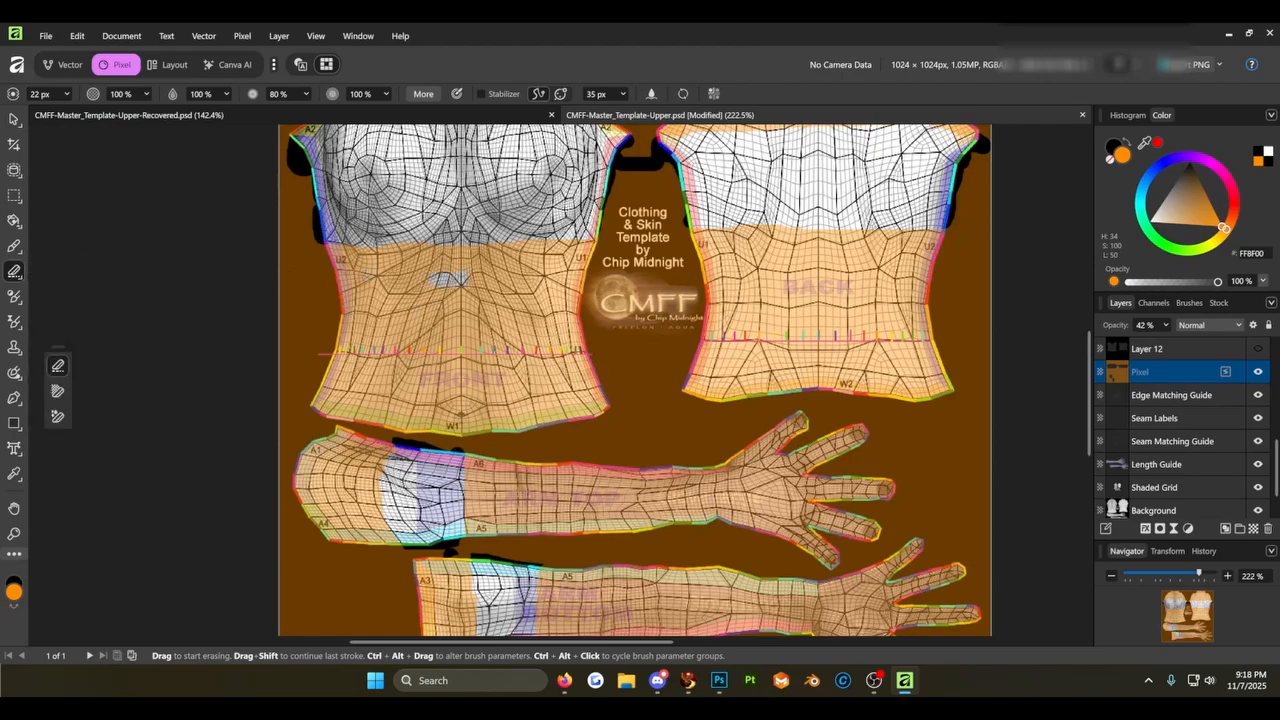
# - Erase the orange across the front torso below the chest, extending the cut-out down past the U1 and U2 labels
pyautogui.moveTo(420, 279); pyautogui.dragTo(337, 280)
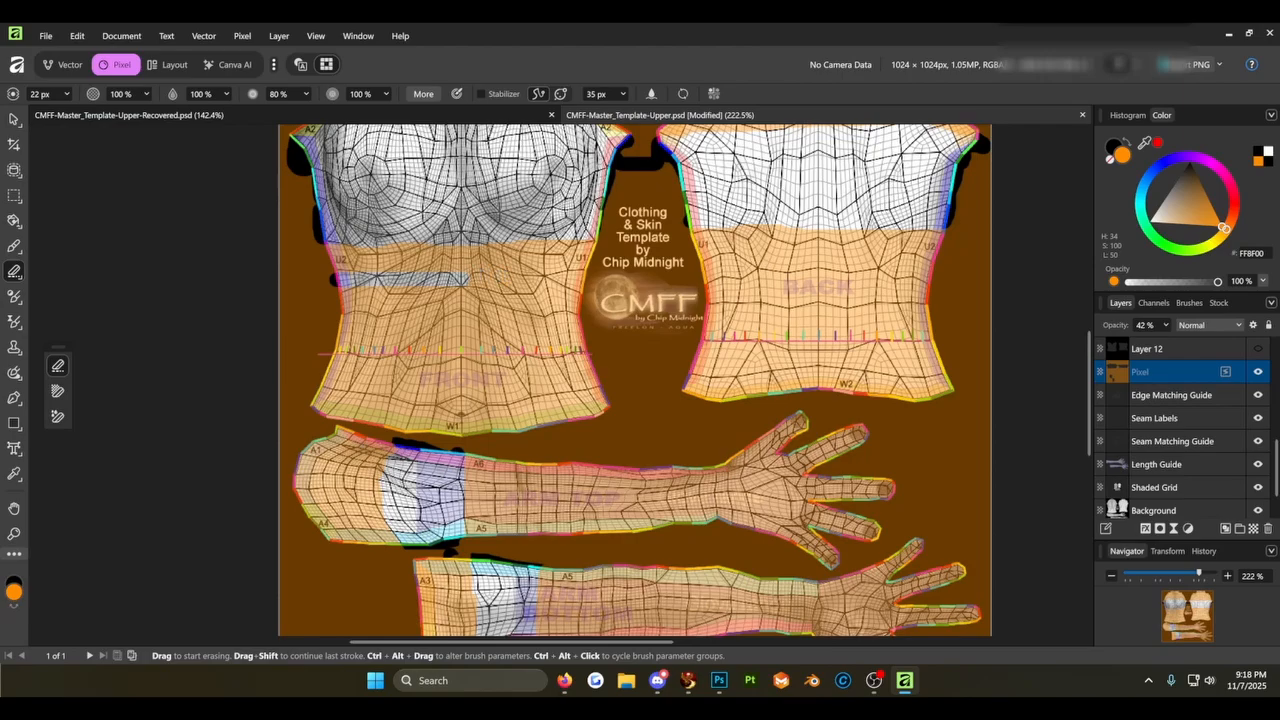
pyautogui.moveTo(500, 280)
pyautogui.mouseDown()
pyautogui.moveTo(574, 280)
pyautogui.moveTo(594, 240)
pyautogui.moveTo(590, 262)
pyautogui.moveTo(540, 268)
pyautogui.mouseUp()
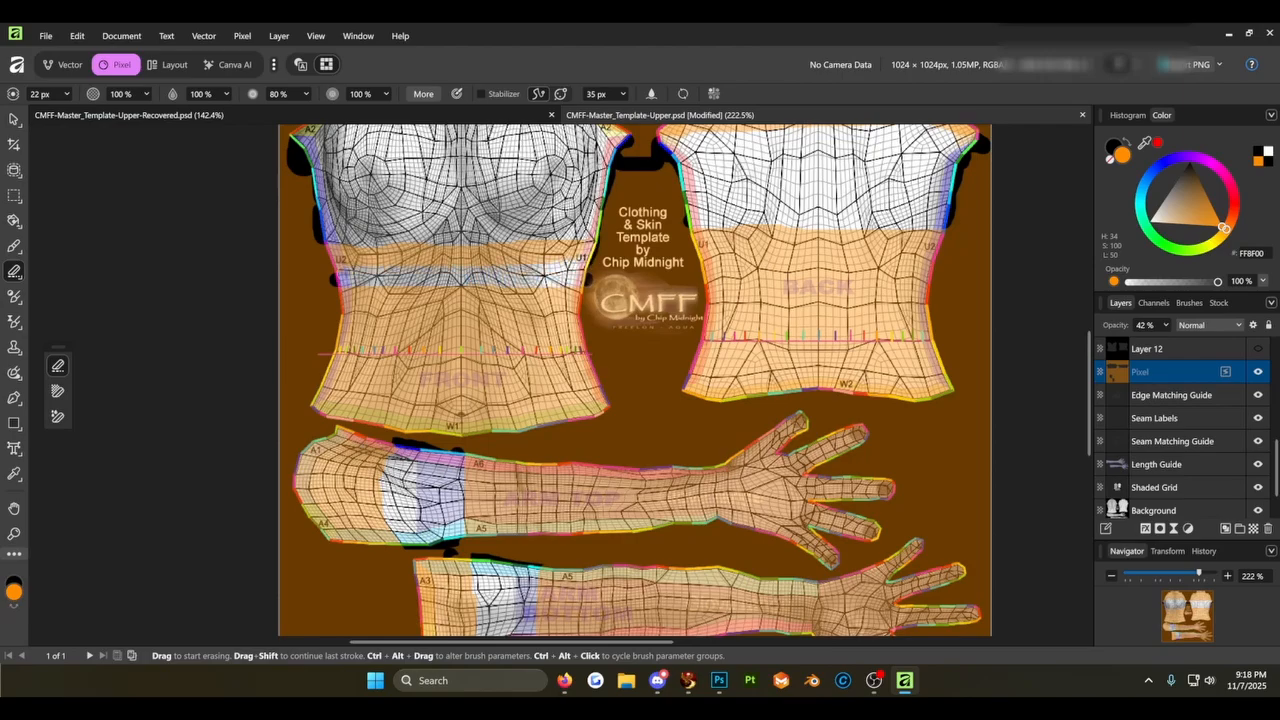
pyautogui.moveTo(338, 270)
pyautogui.mouseDown()
pyautogui.moveTo(330, 249)
pyautogui.moveTo(338, 272)
pyautogui.moveTo(347, 253)
pyautogui.moveTo(582, 249)
pyautogui.moveTo(520, 258)
pyautogui.mouseUp()
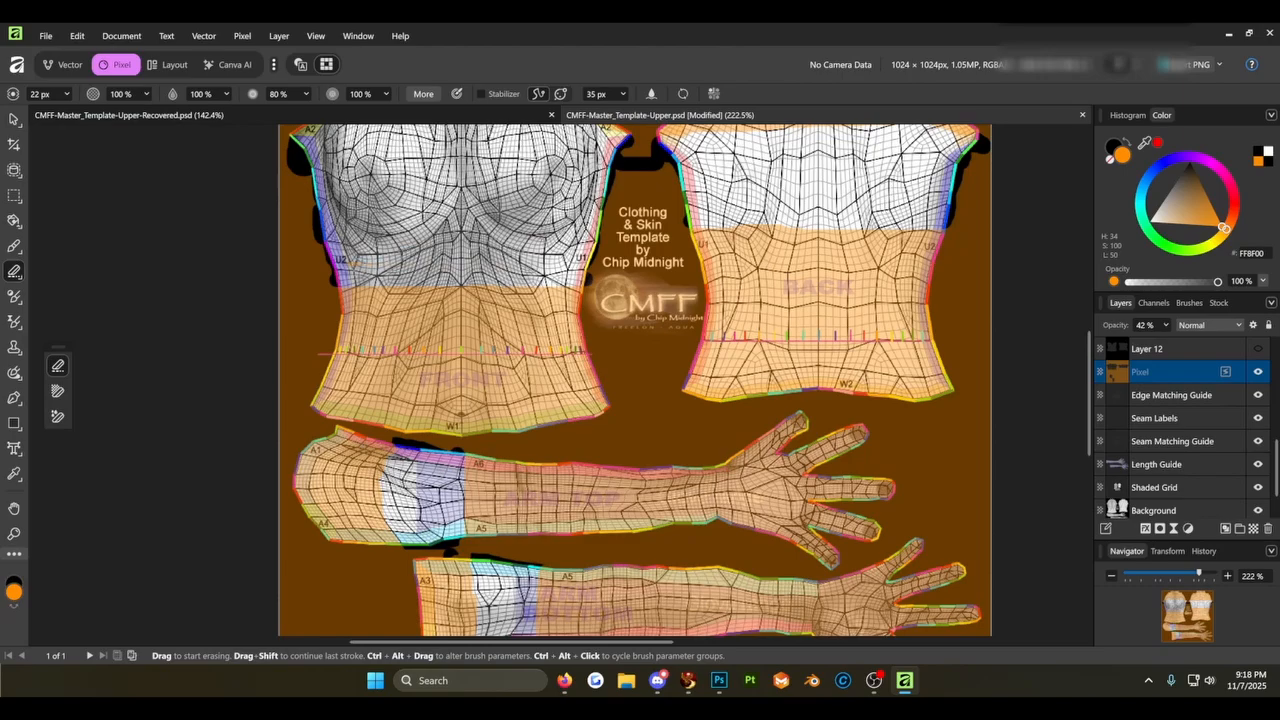
pyautogui.rightClick(15, 272)
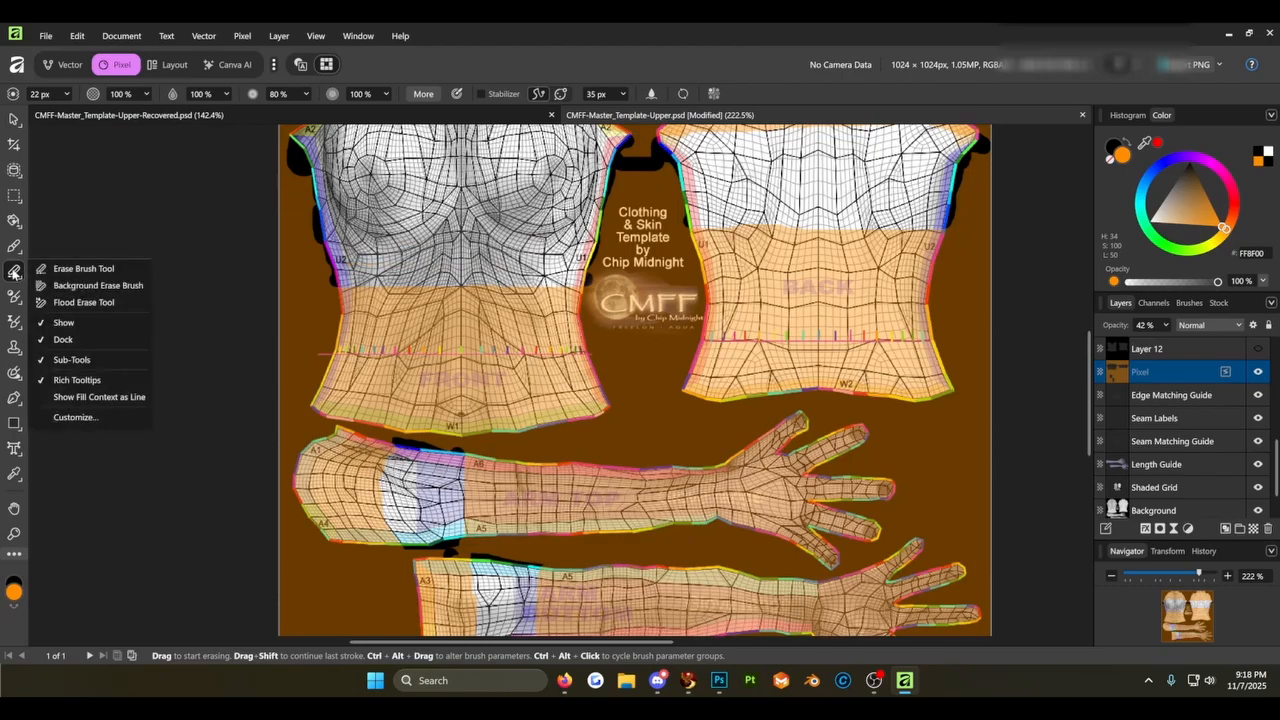
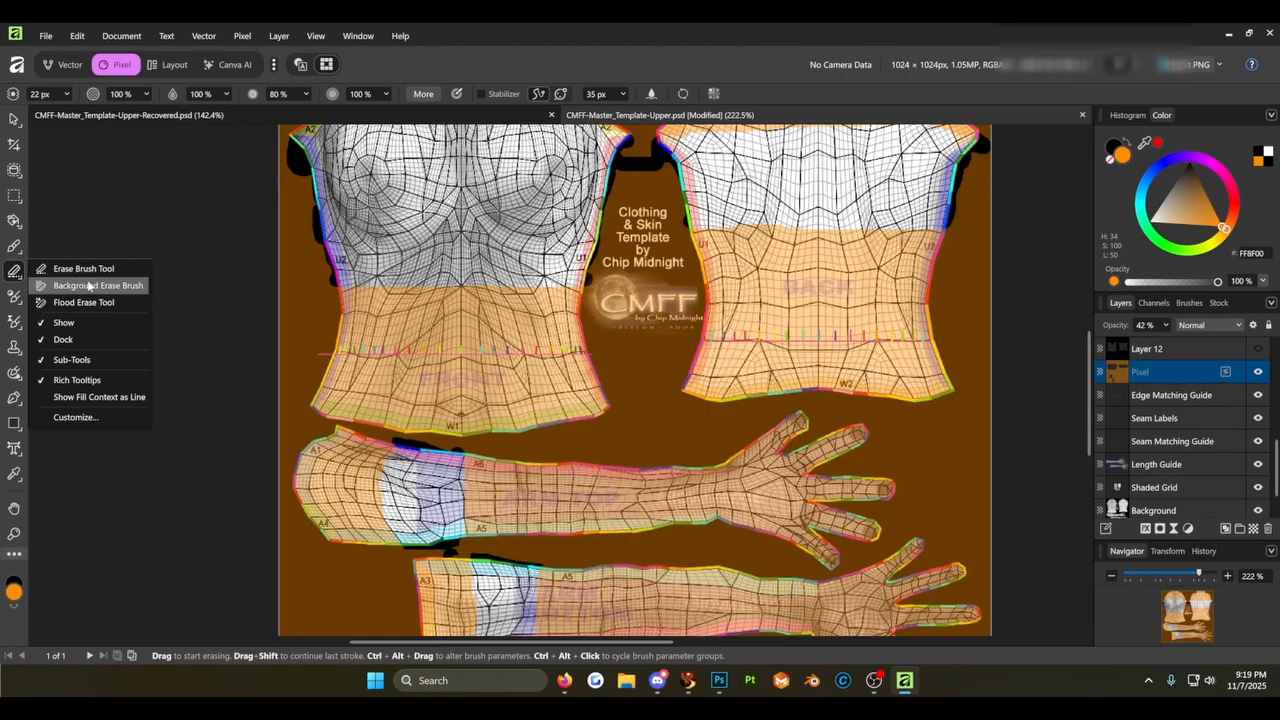
pyautogui.click(85, 288)
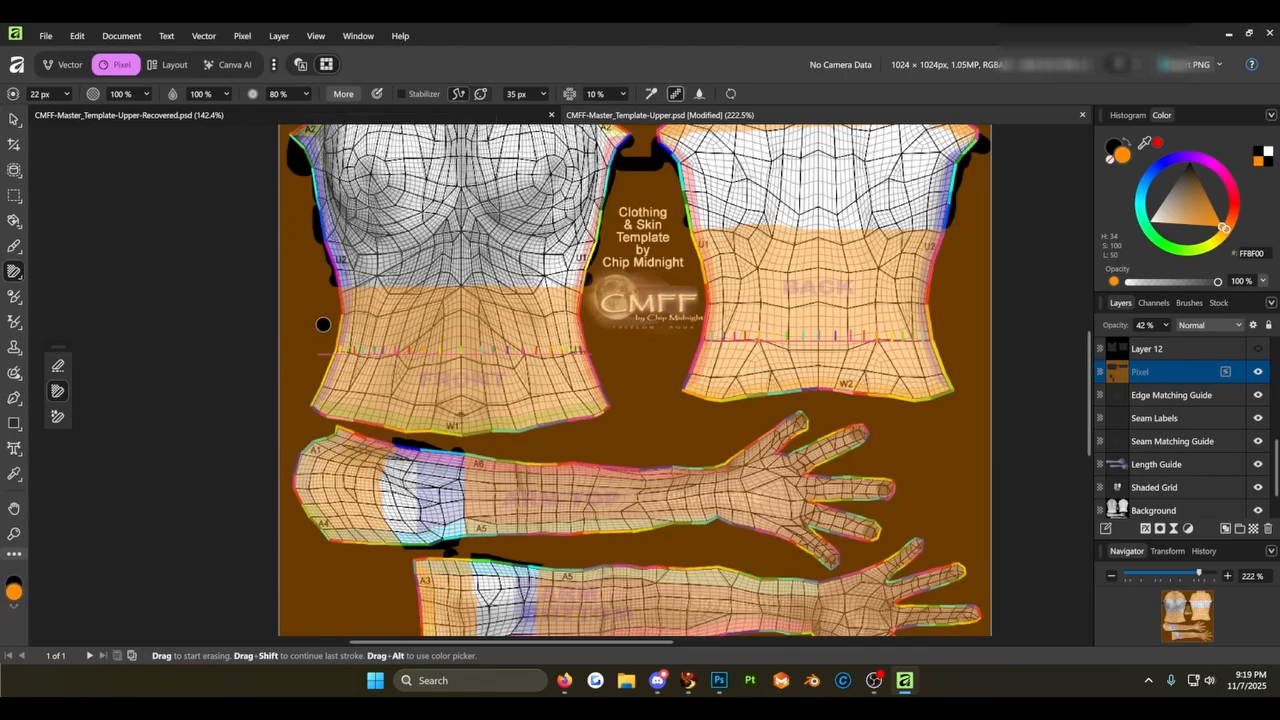
pyautogui.rightClick(15, 272)
pyautogui.click(72, 270)
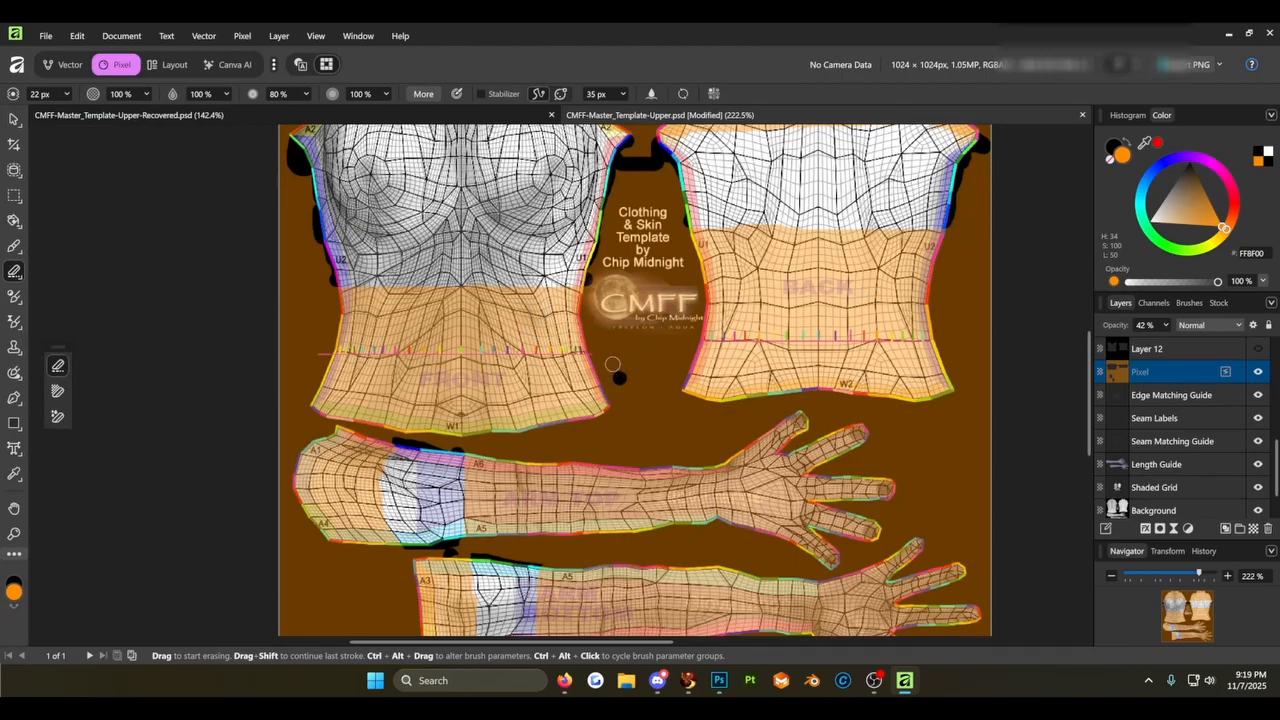
# - Erase the orange across the back torso down to just above the BACK label, matching the front cut-out's lower edge at the side seams
pyautogui.scroll(3, 580, 318)
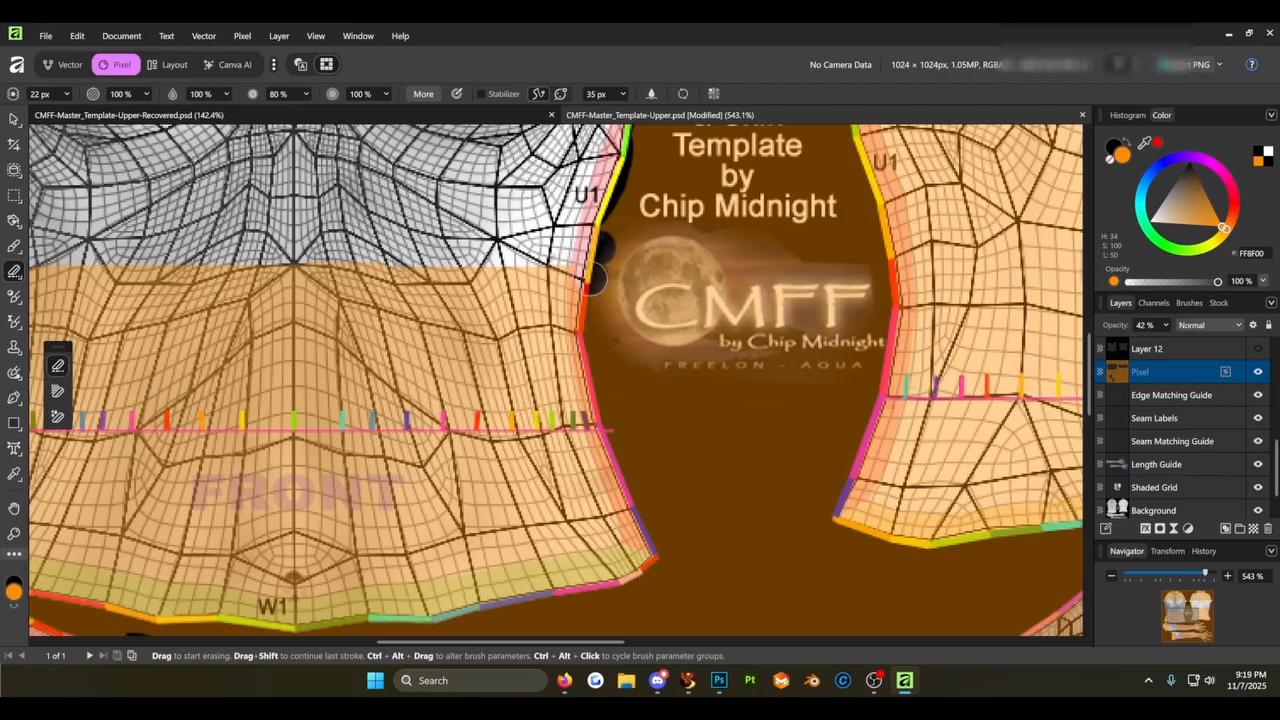
pyautogui.scroll(-2, 298, 344)
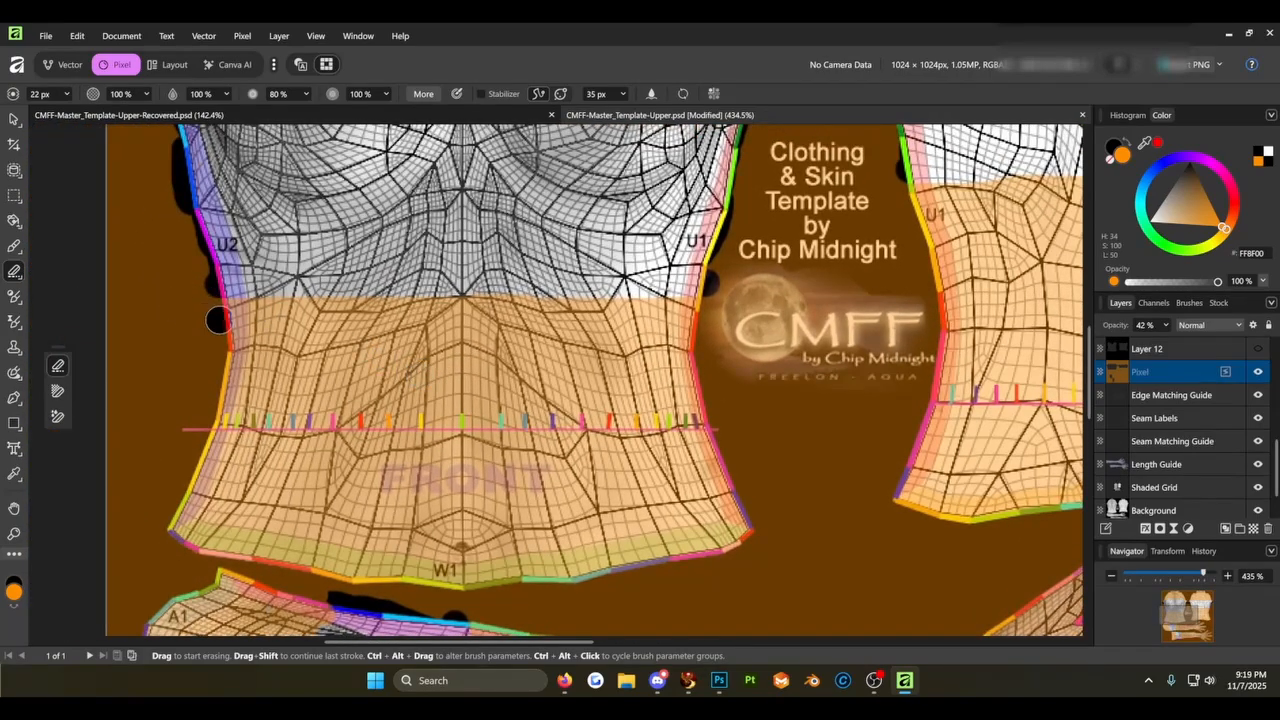
pyautogui.moveTo(810, 411); pyautogui.dragTo(410, 409)
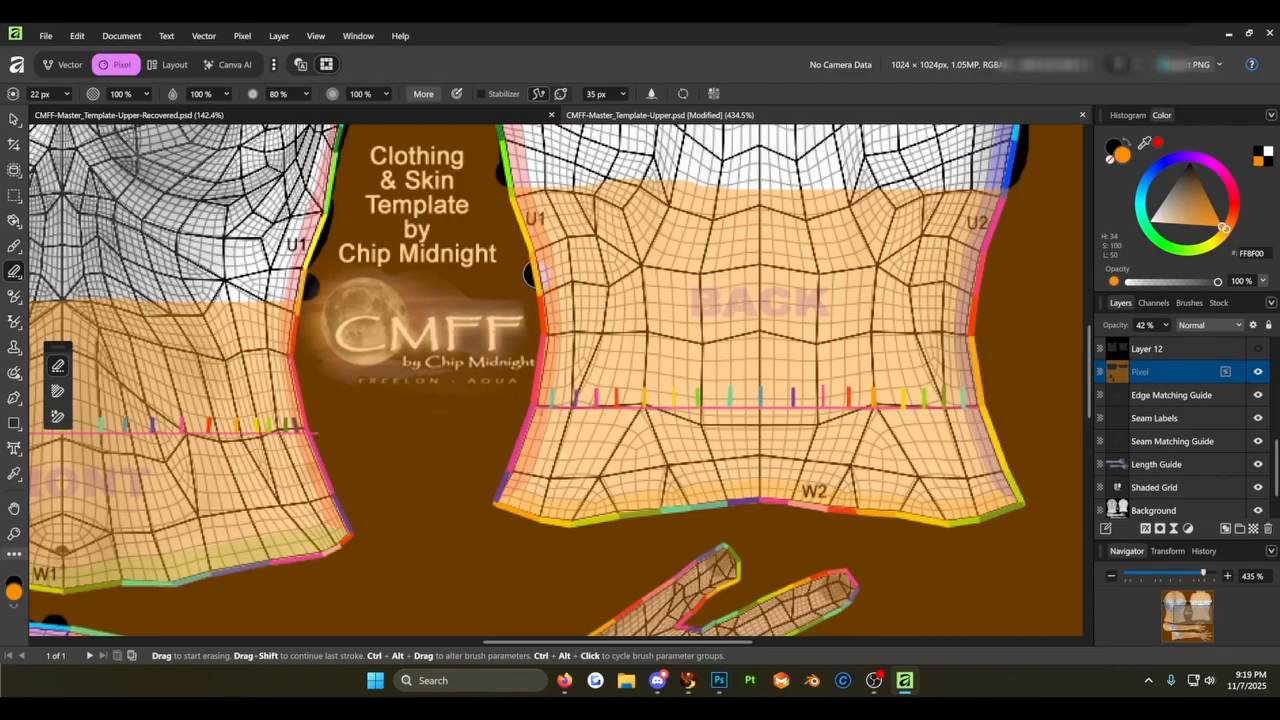
pyautogui.click(532, 271)
pyautogui.moveTo(532, 271); pyautogui.dragTo(990, 271)
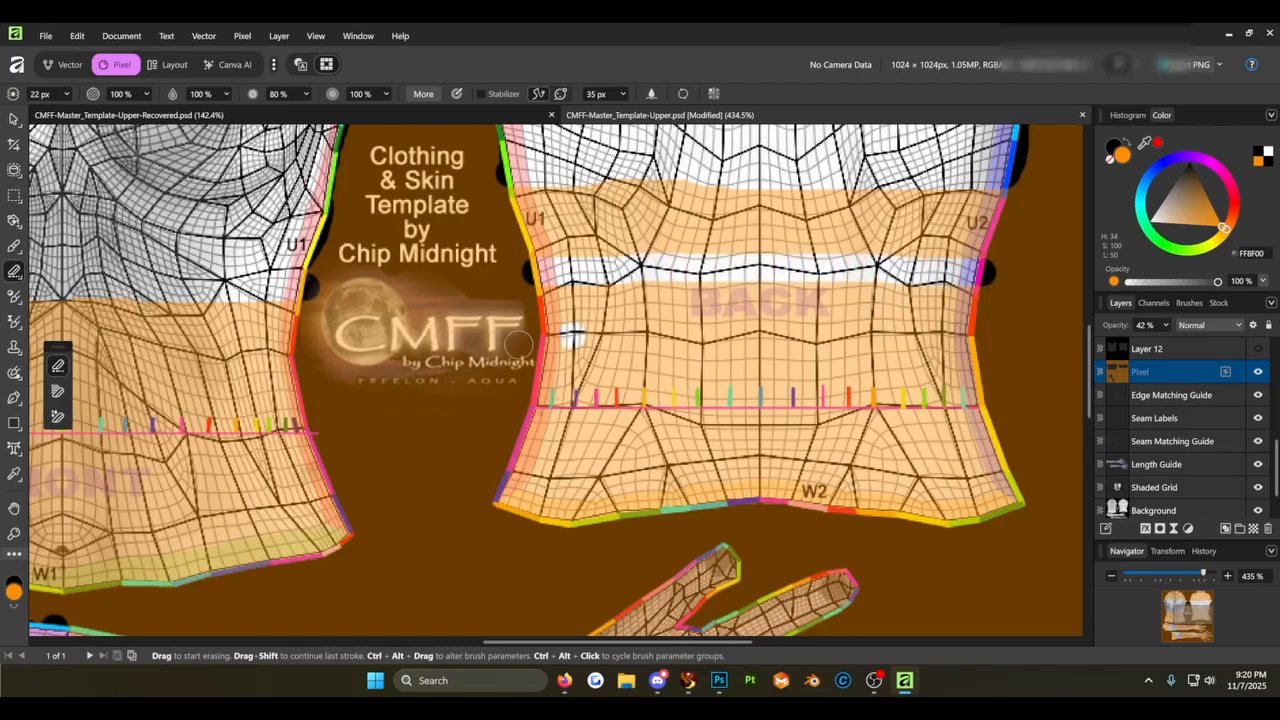
pyautogui.scroll(-3, 444, 349)
pyautogui.moveTo(383, 347); pyautogui.dragTo(482, 356)
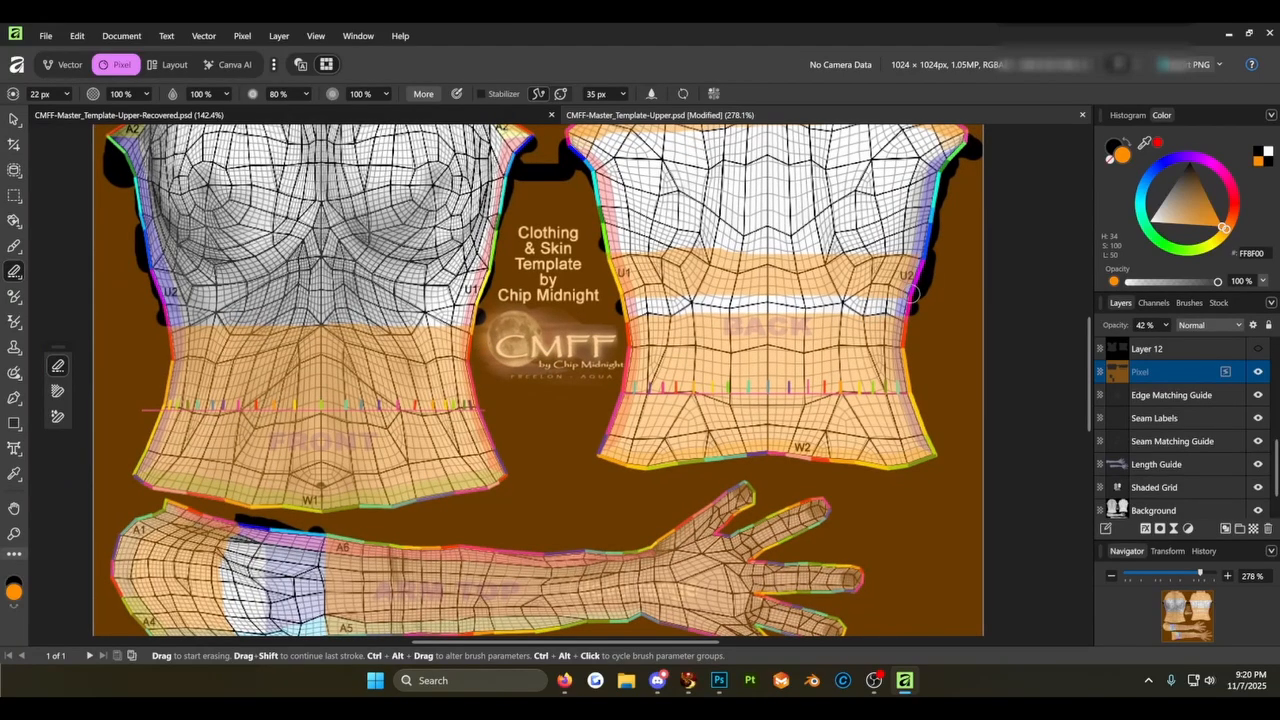
pyautogui.moveTo(906, 273)
pyautogui.mouseDown()
pyautogui.moveTo(877, 294)
pyautogui.moveTo(626, 298)
pyautogui.moveTo(594, 259)
pyautogui.moveTo(606, 275)
pyautogui.moveTo(664, 259)
pyautogui.moveTo(892, 262)
pyautogui.moveTo(866, 275)
pyautogui.moveTo(626, 272)
pyautogui.moveTo(846, 284)
pyautogui.mouseUp()
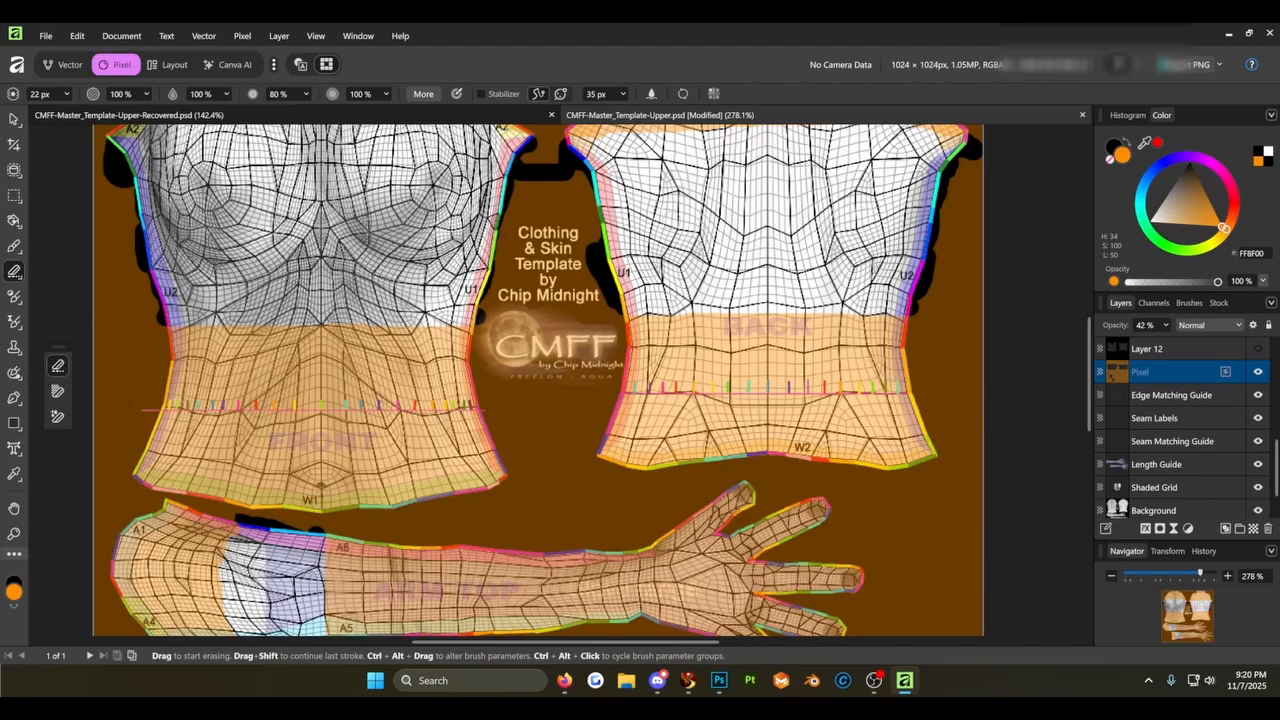
# - Restore the orange Pixel layer's opacity to 100% and hide the guide, seam label, Shaded Grid and Background layers
pyautogui.scroll(-4, 467, 389)
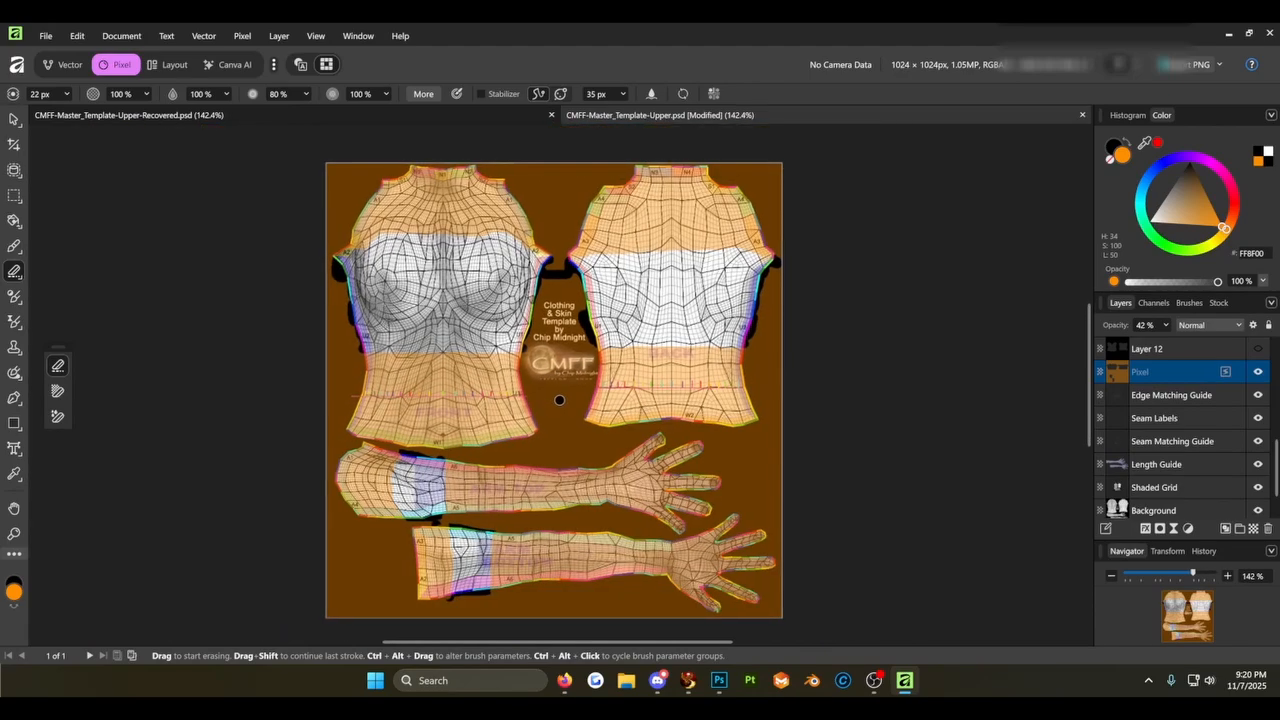
pyautogui.moveTo(559, 400); pyautogui.dragTo(593, 404)
pyautogui.scroll(1, 593, 404)
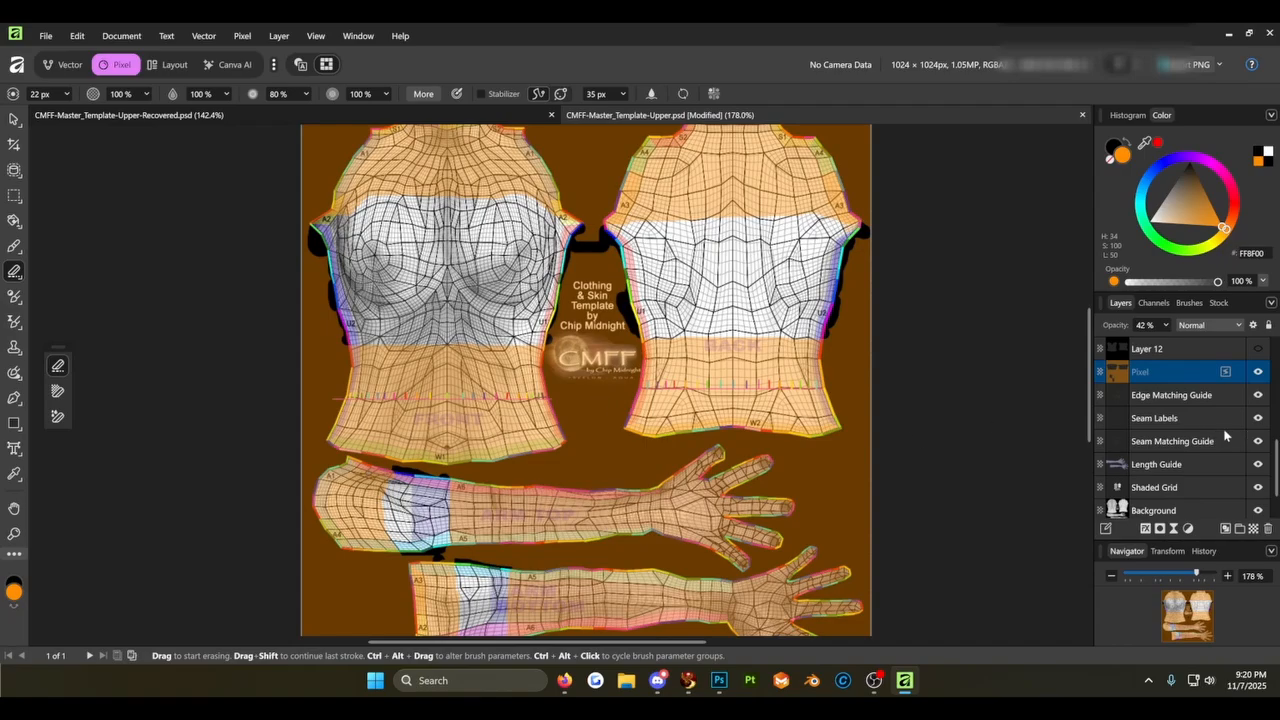
pyautogui.click(1165, 326)
pyautogui.moveTo(1167, 342); pyautogui.dragTo(1265, 346)
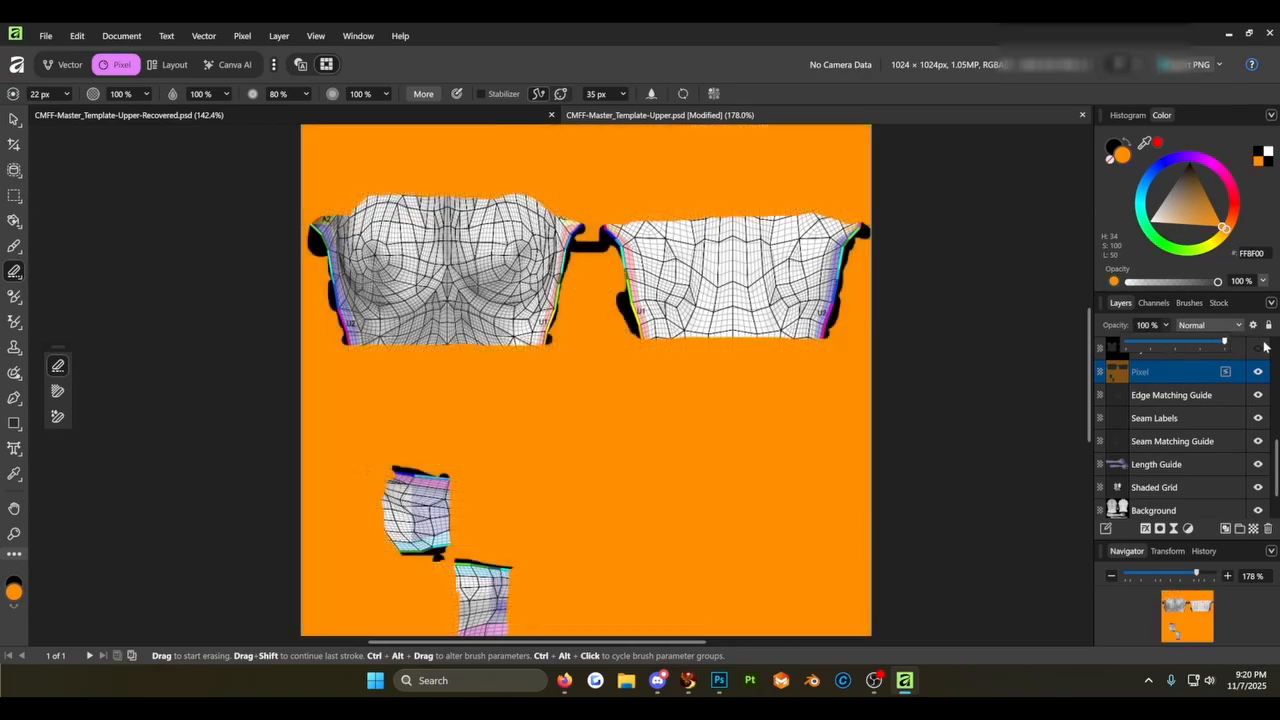
pyautogui.click(1259, 416)
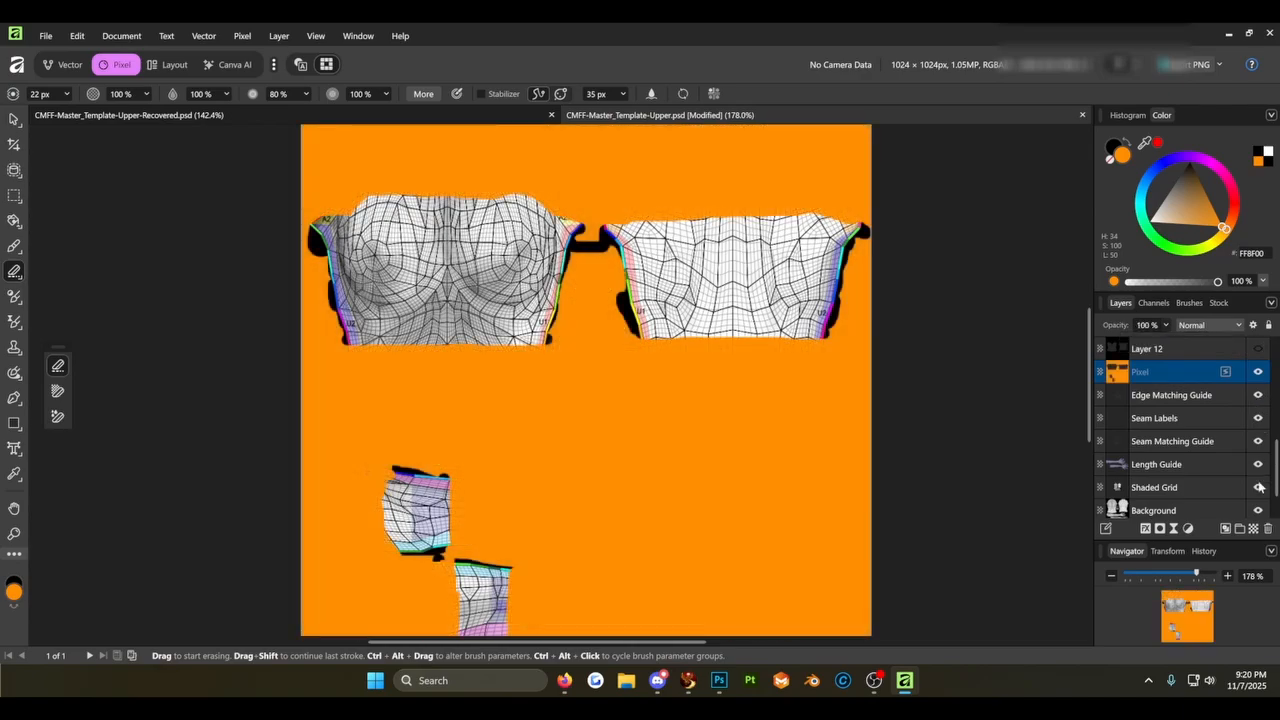
pyautogui.moveTo(1258, 396); pyautogui.dragTo(1256, 511)
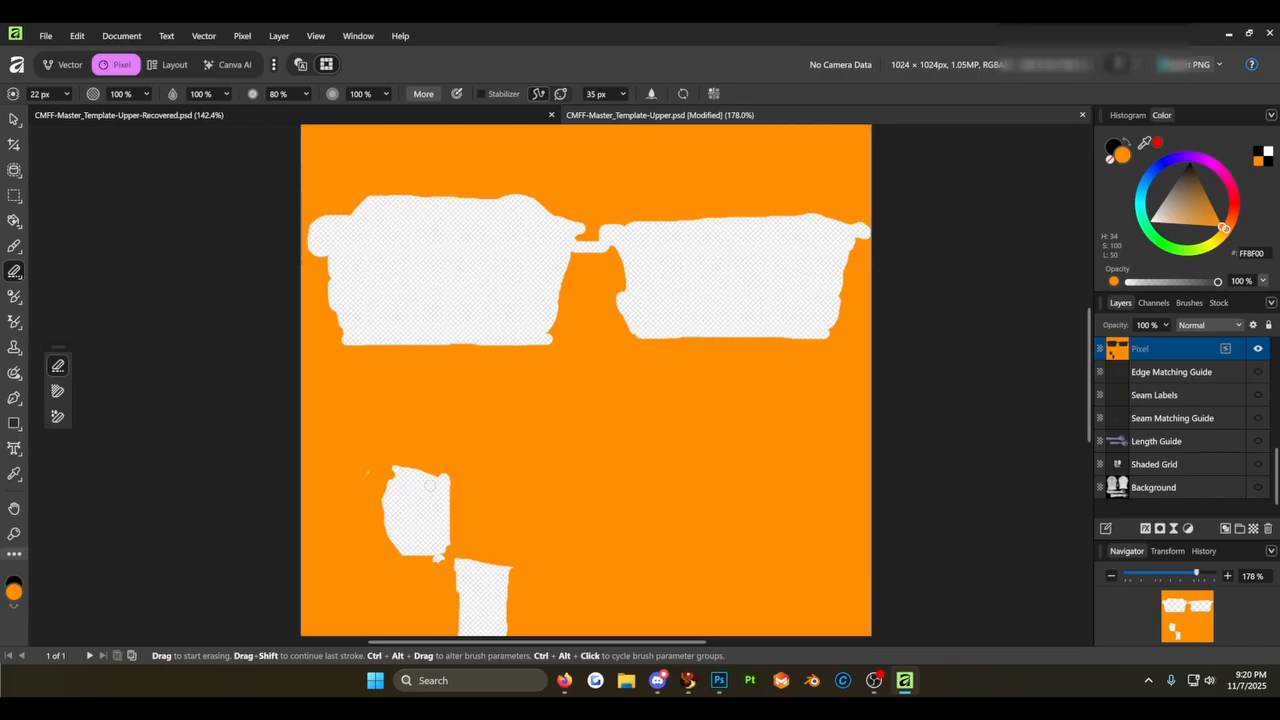
# - Export the alpha as a 1024 × 1024 px PNG, replacing the existing tutorialalpha.png in the CMFF-Master_Template-Upper folder
pyautogui.click(14, 246)
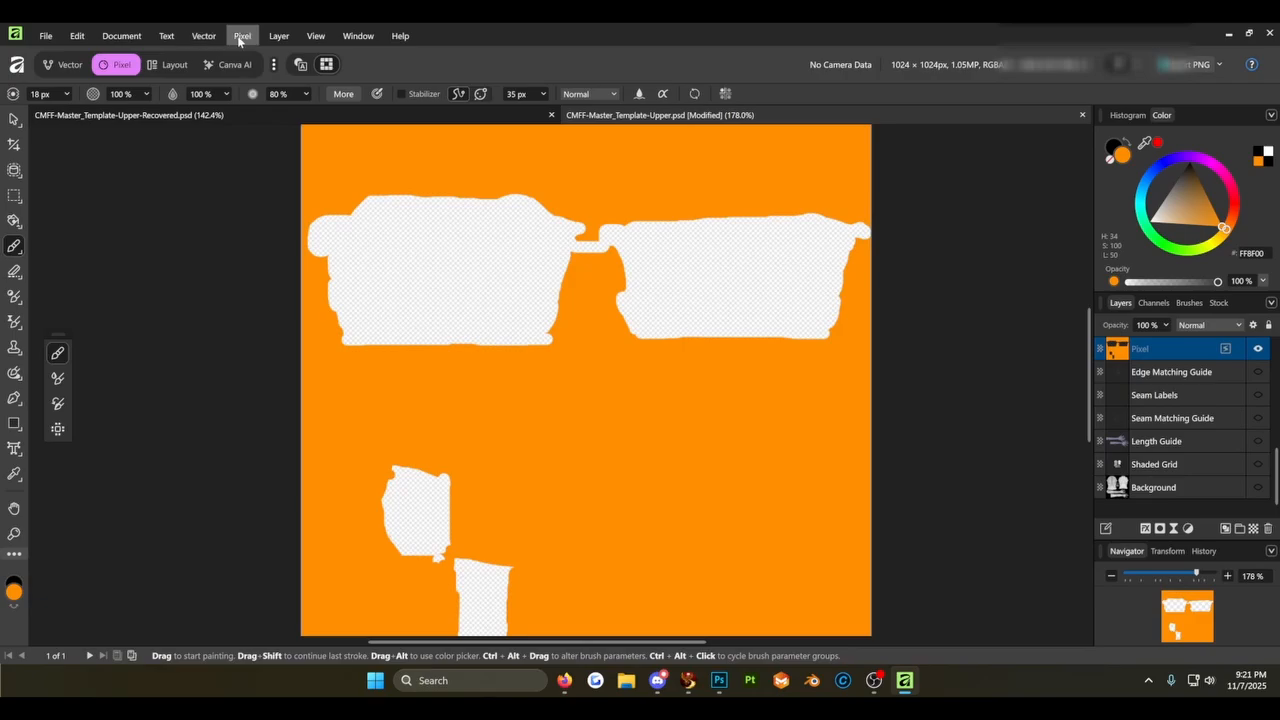
pyautogui.click(46, 39)
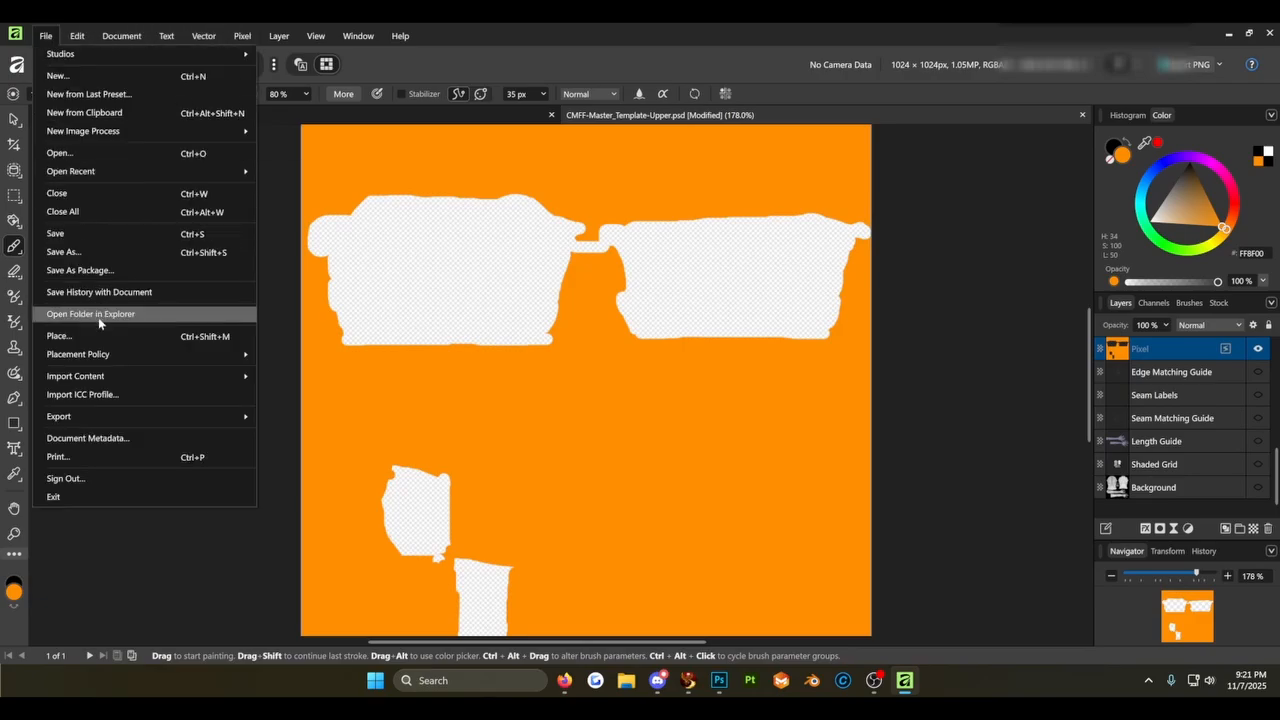
pyautogui.moveTo(102, 420)
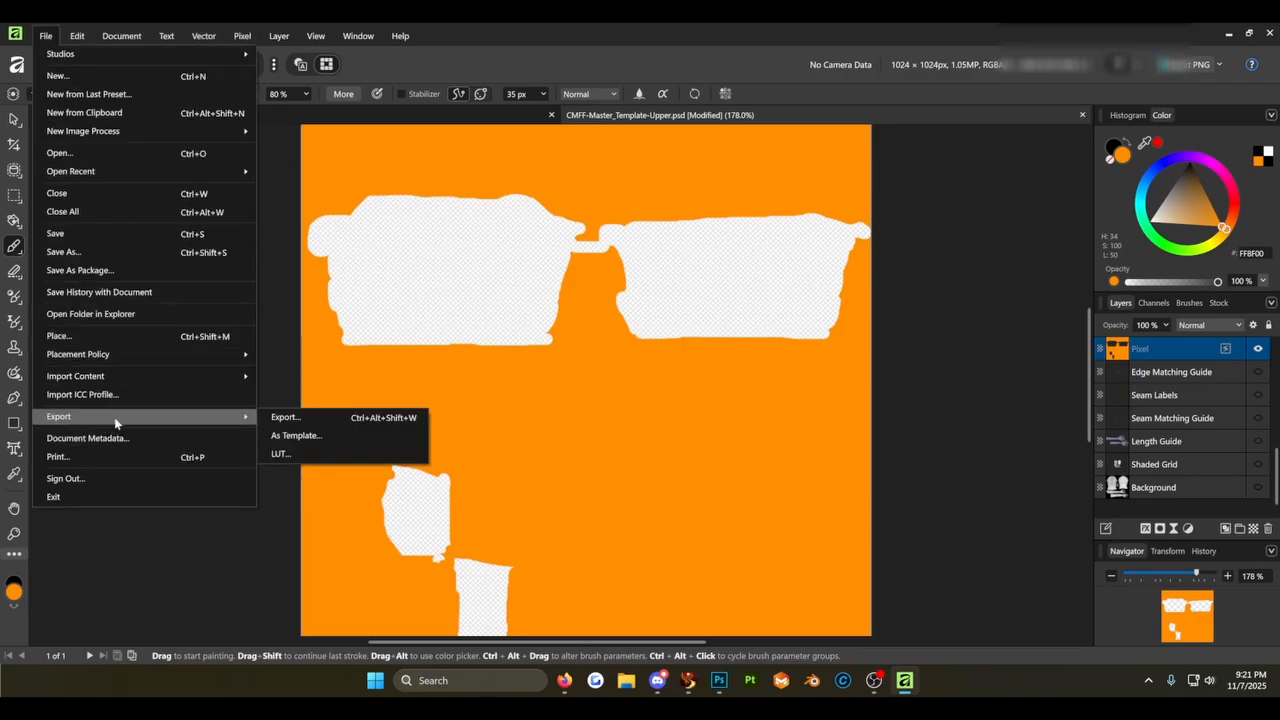
pyautogui.click(300, 424)
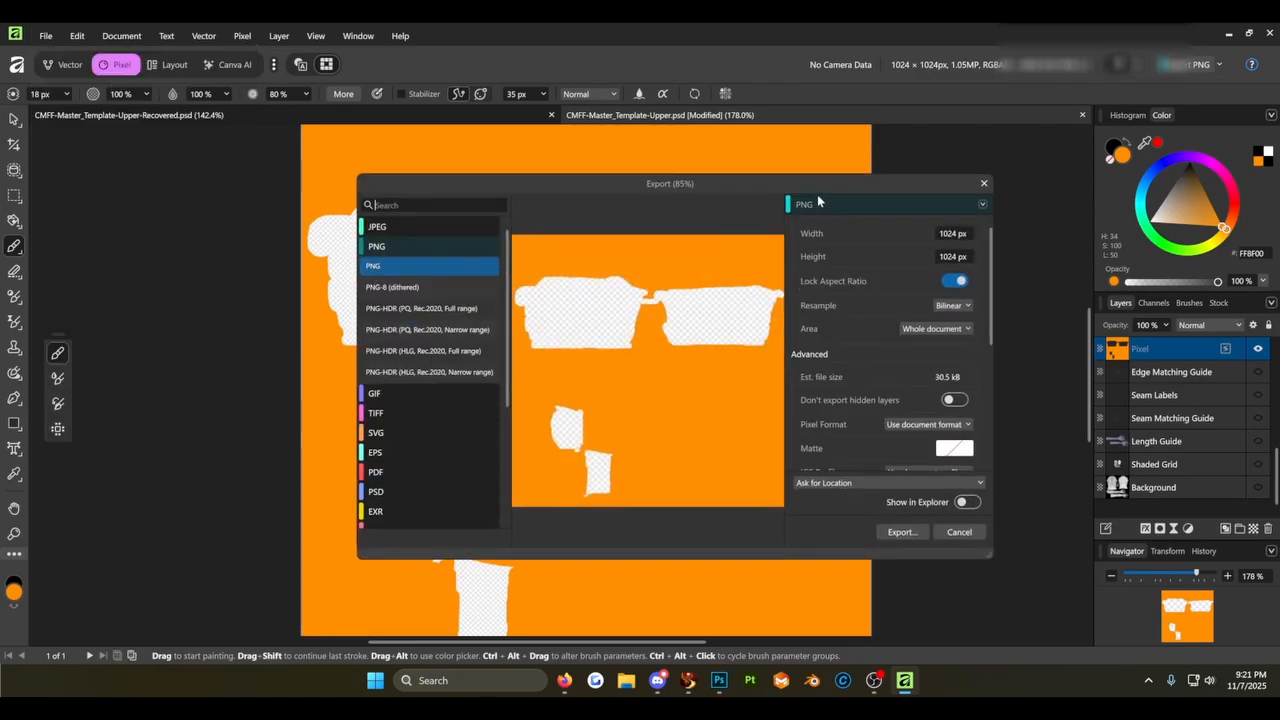
pyautogui.click(909, 530)
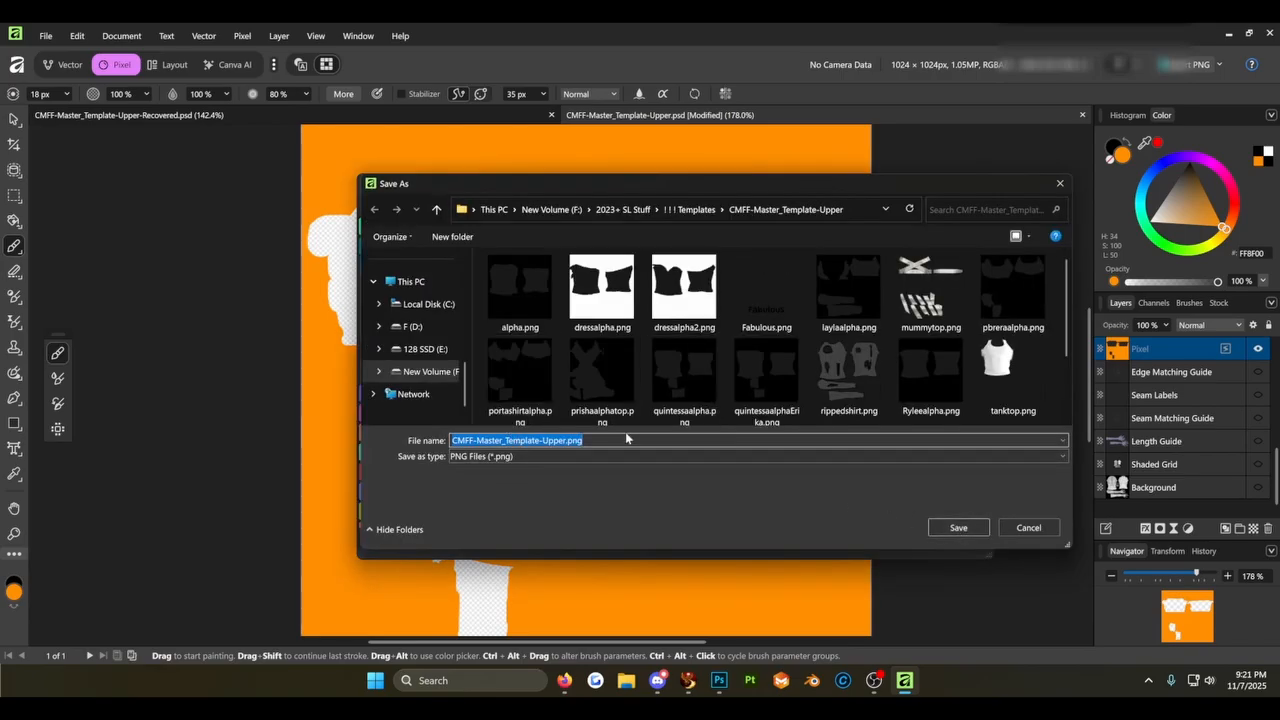
pyautogui.write('tutori')
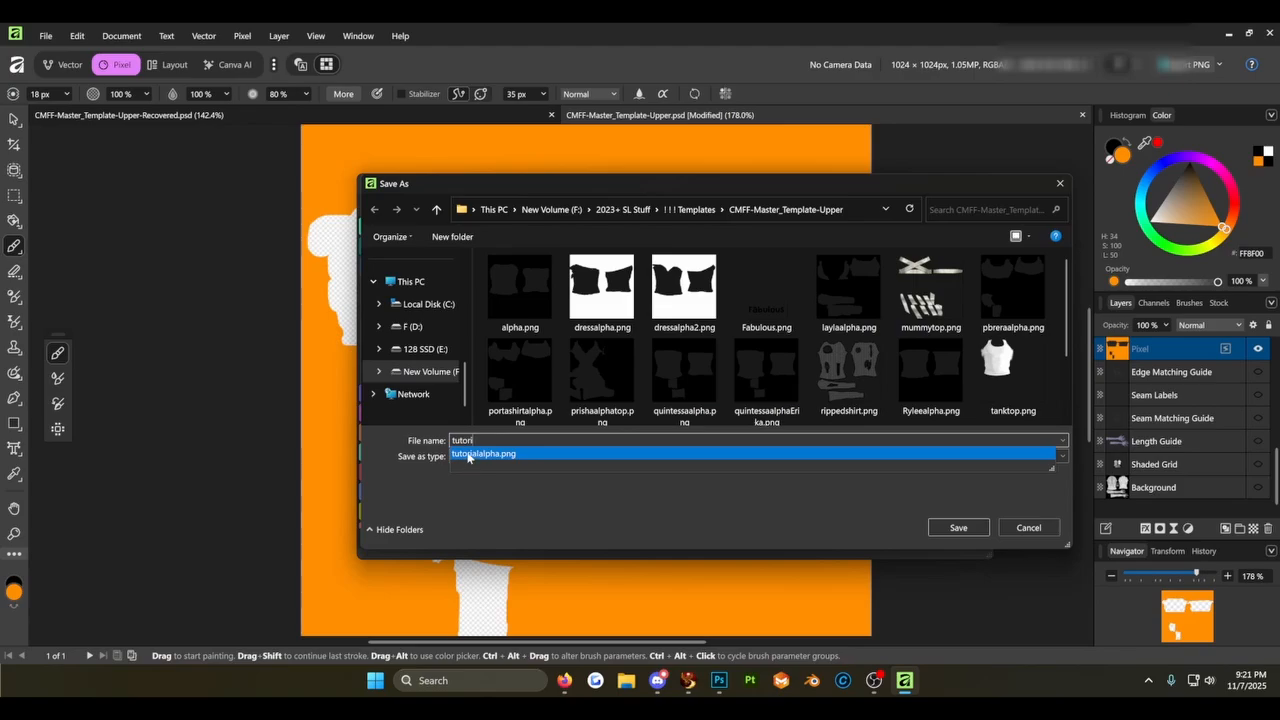
pyautogui.click(468, 456)
pyautogui.click(958, 527)
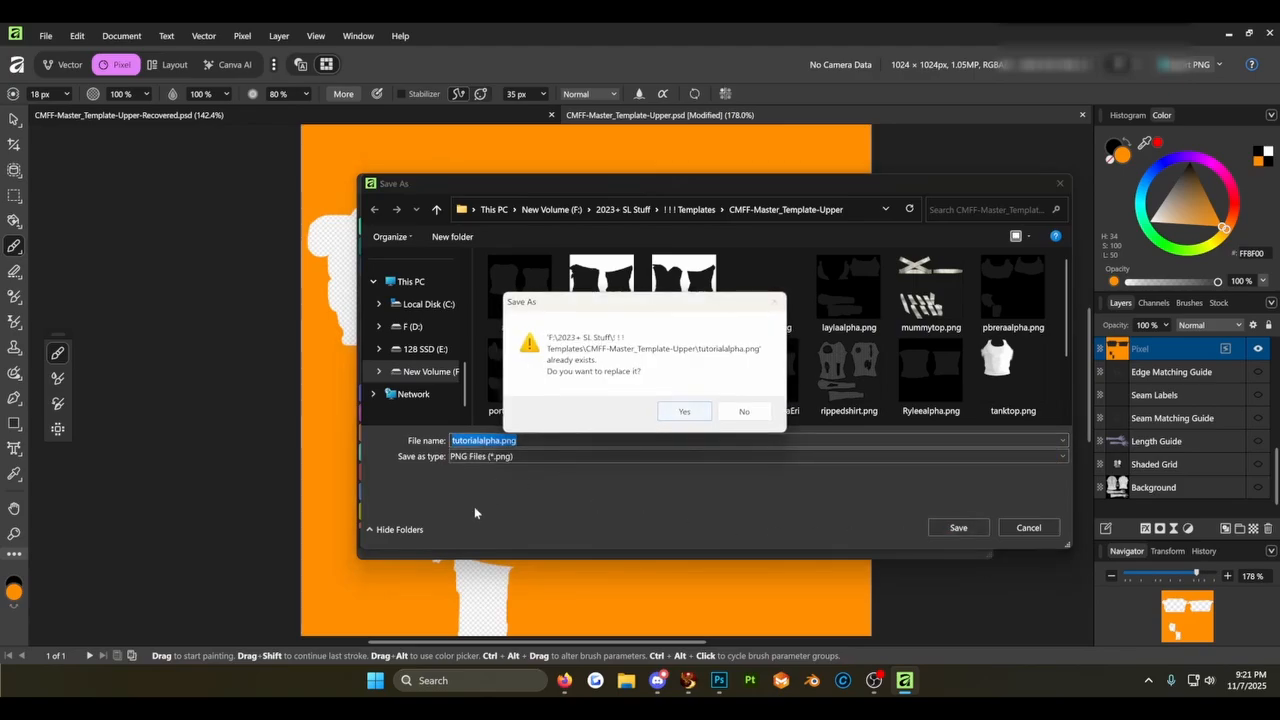
pyautogui.click(684, 411)
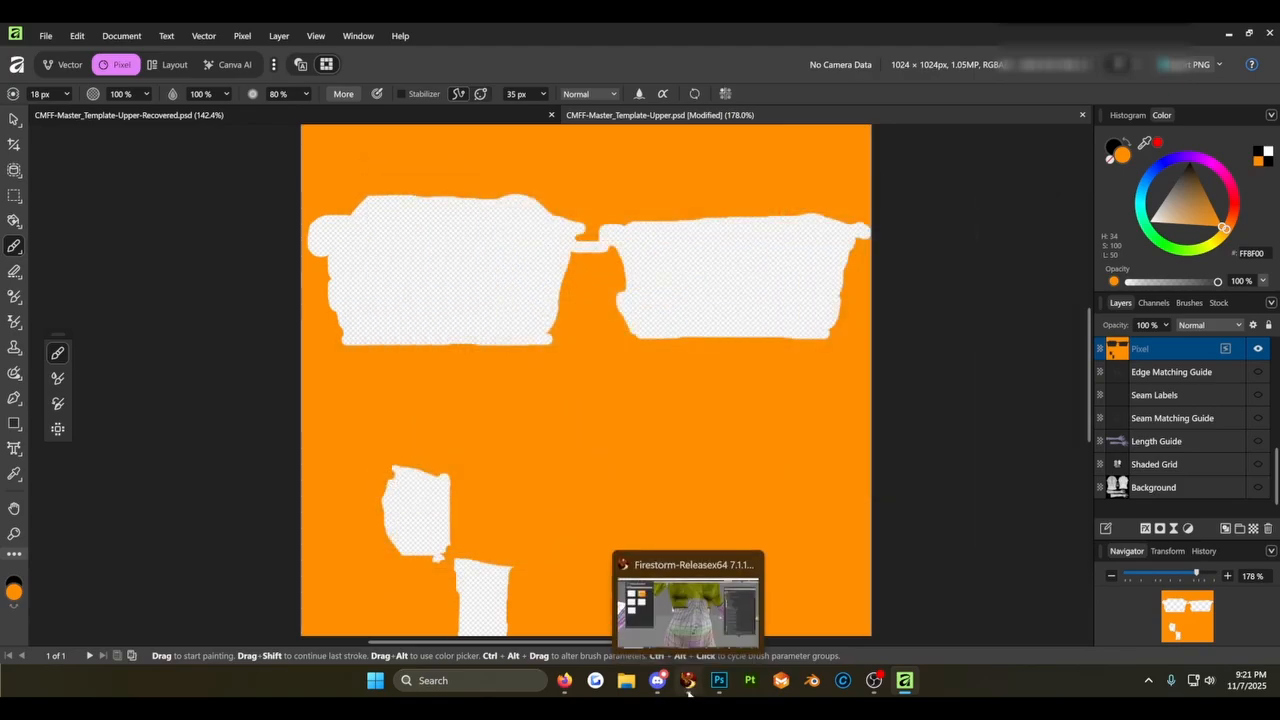
# - Switch to Firestorm and examine the top on the avatar from the front, along the arms, from below and from the back
pyautogui.click(688, 685)
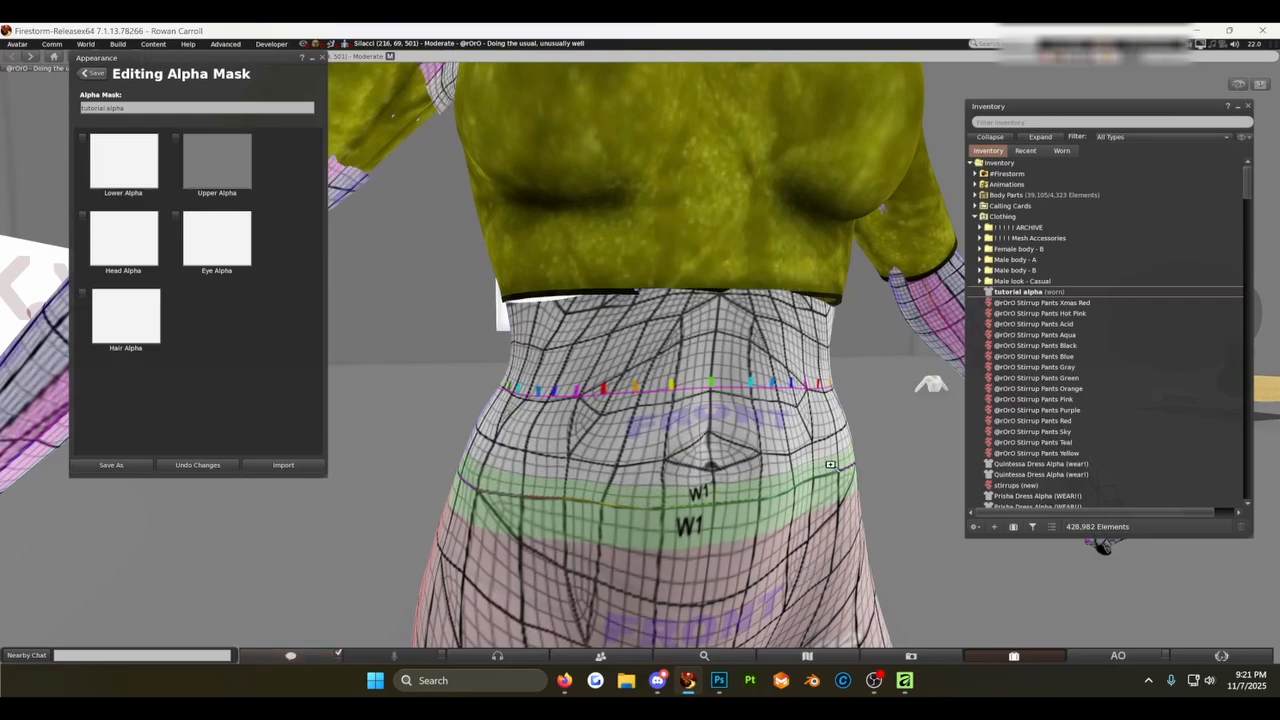
pyautogui.scroll(-2, 797, 463)
pyautogui.moveTo(752, 421); pyautogui.dragTo(640, 357)
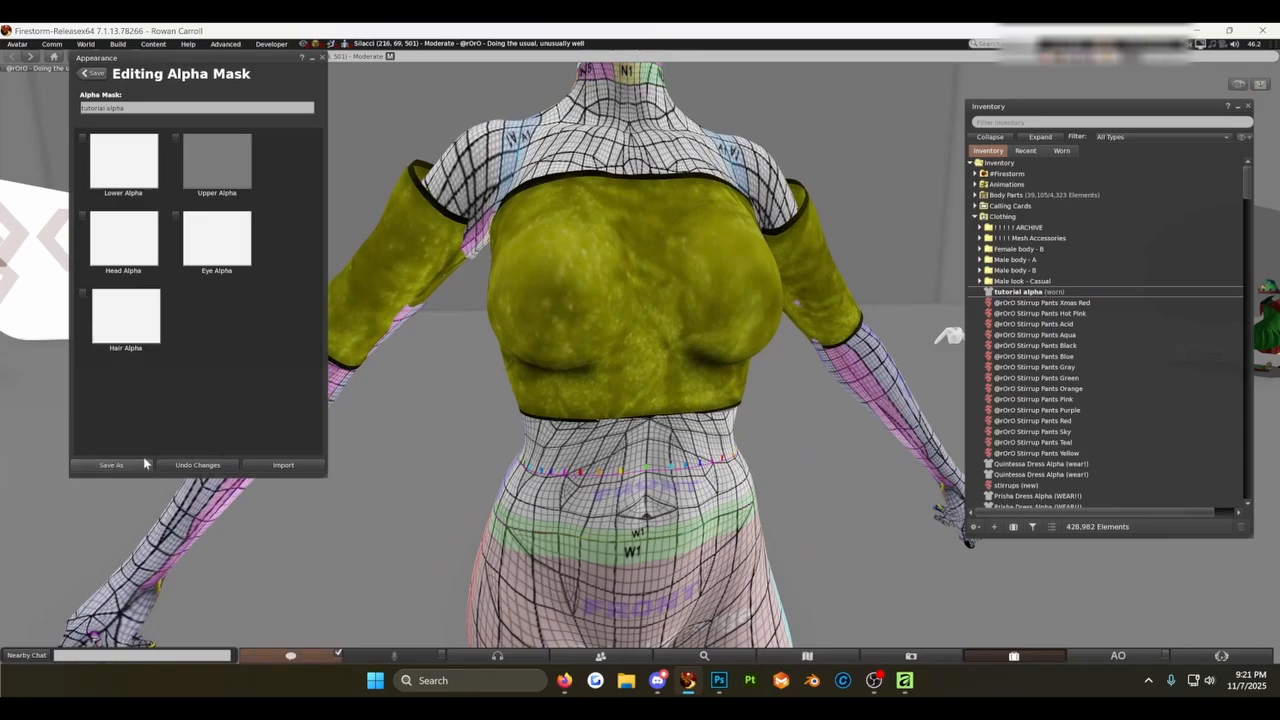
pyautogui.moveTo(560, 403); pyautogui.dragTo(554, 470)
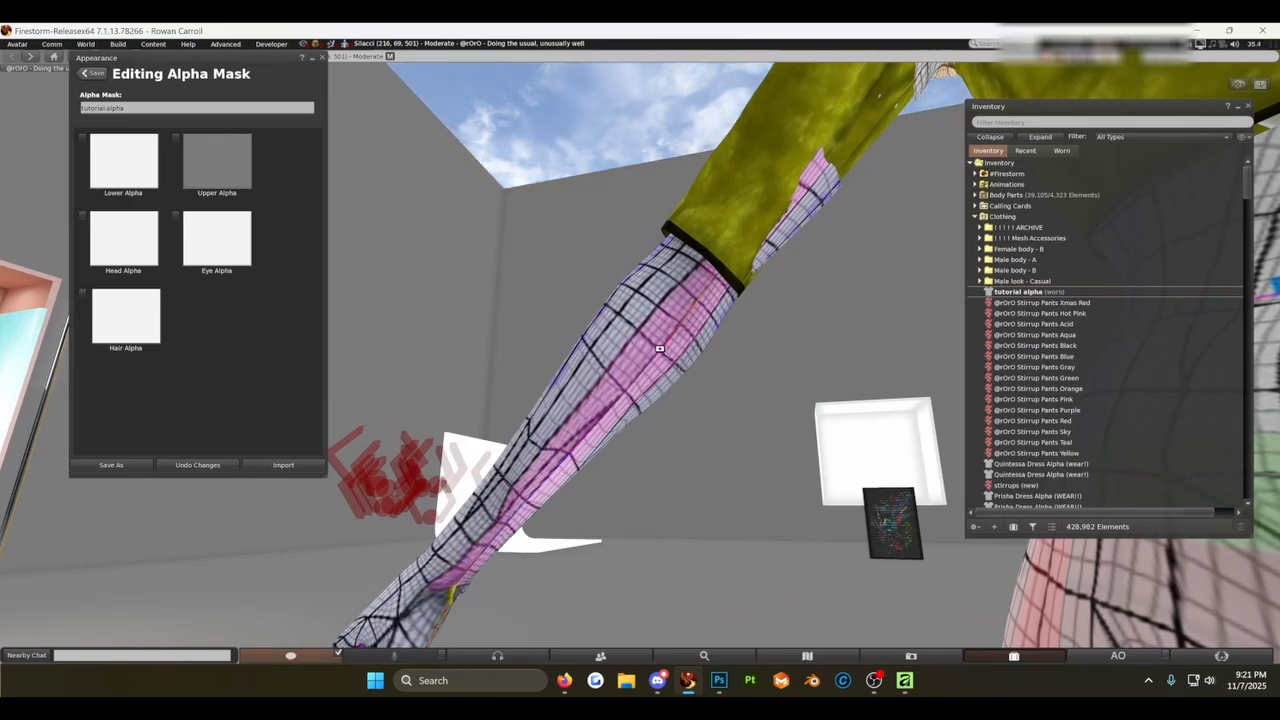
pyautogui.keyDown('alt'); pyautogui.click(709, 286); pyautogui.keyUp('alt')
pyautogui.moveTo(709, 286); pyautogui.dragTo(672, 395)
pyautogui.moveTo(708, 470); pyautogui.dragTo(665, 395)
pyautogui.moveTo(540, 158); pyautogui.dragTo(638, 350)
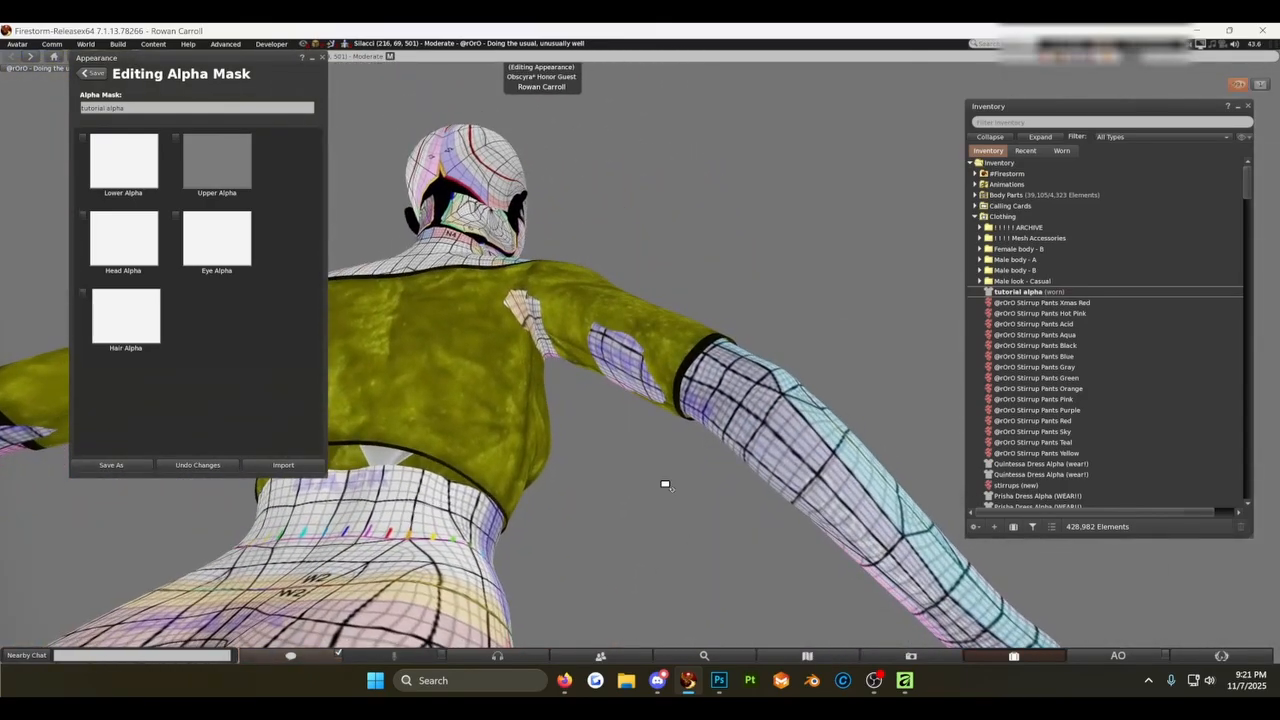
pyautogui.moveTo(527, 332); pyautogui.dragTo(641, 358)
pyautogui.scroll(-3, 603, 354)
pyautogui.scroll(3, 642, 357)
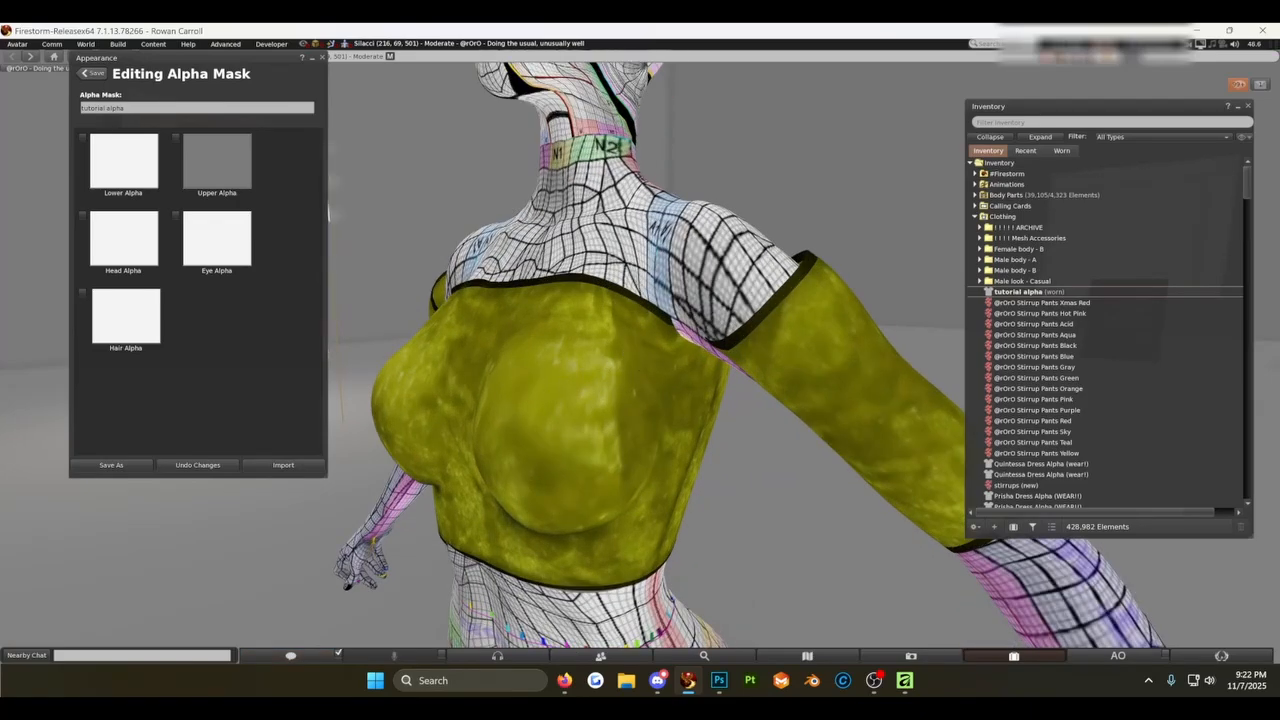
pyautogui.scroll(-2, 642, 357)
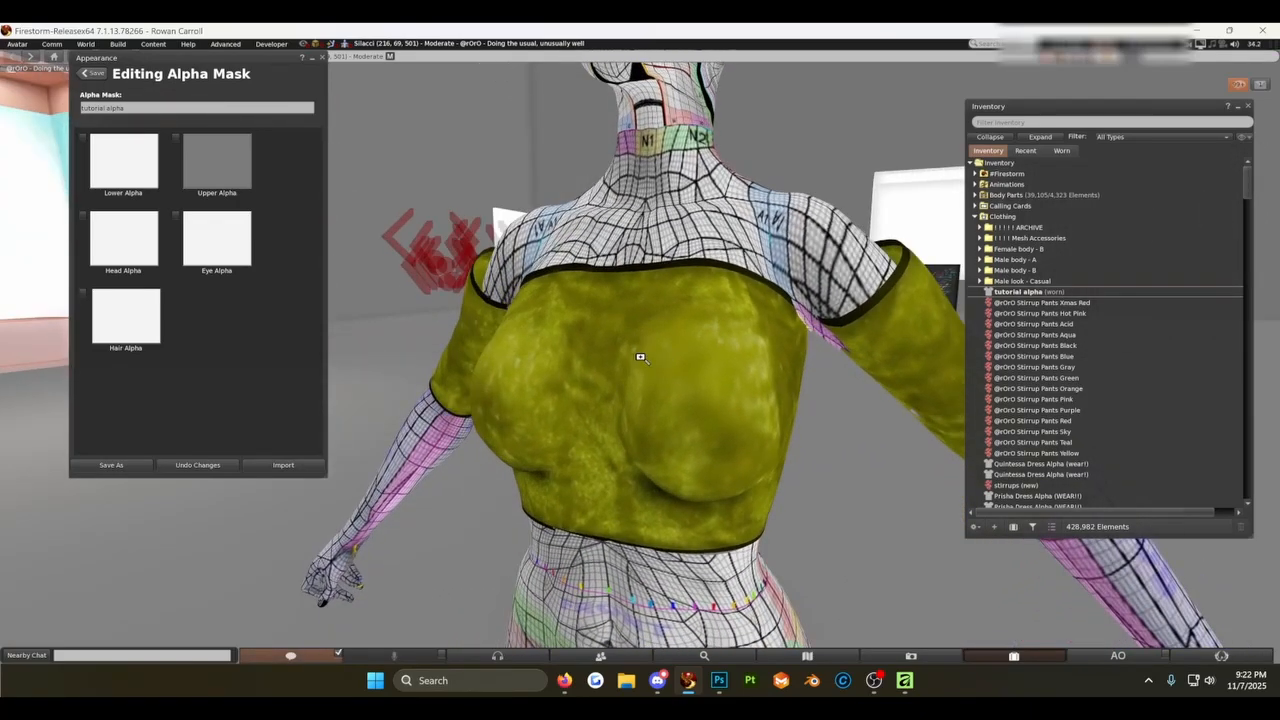
# - Switch back to Affinity and hide the orange Pixel layer
pyautogui.click(904, 680)
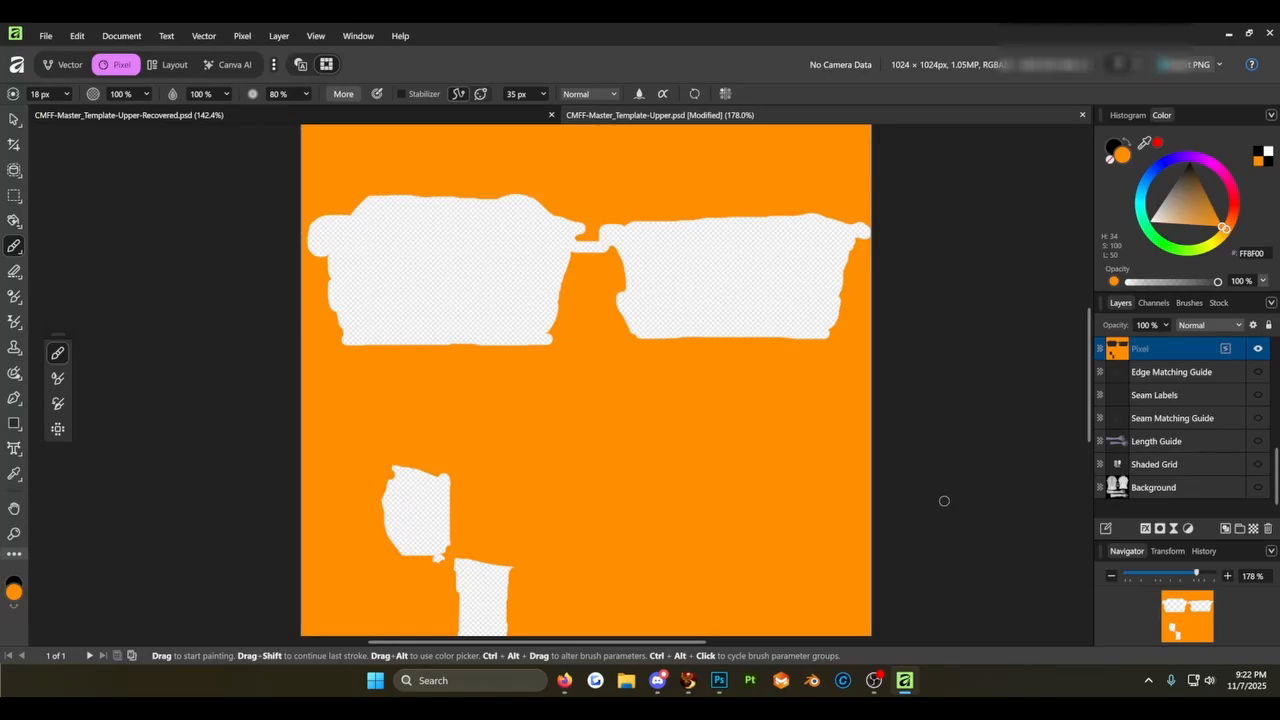
pyautogui.click(1258, 349)
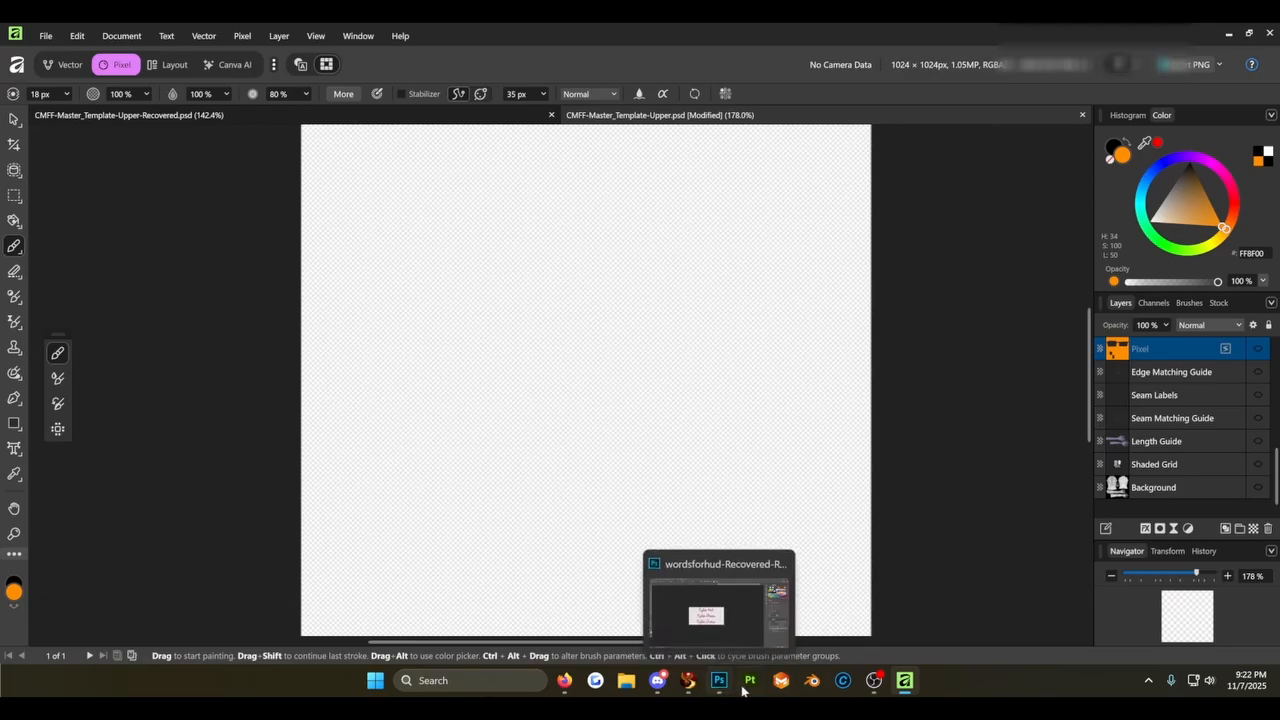
# - Return to Firestorm and look through the Body Parts inventory folder for the Template Skin for making Alphas, then collapse the folders
pyautogui.click(687, 688)
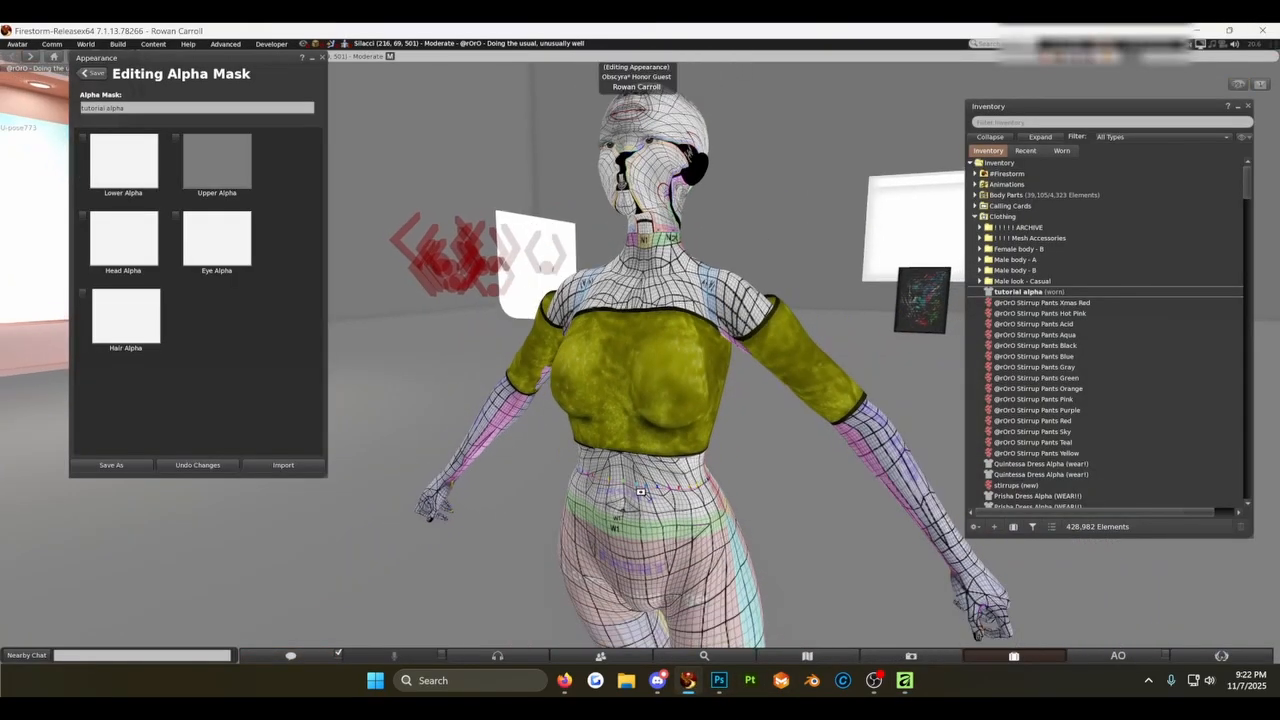
pyautogui.click(975, 216)
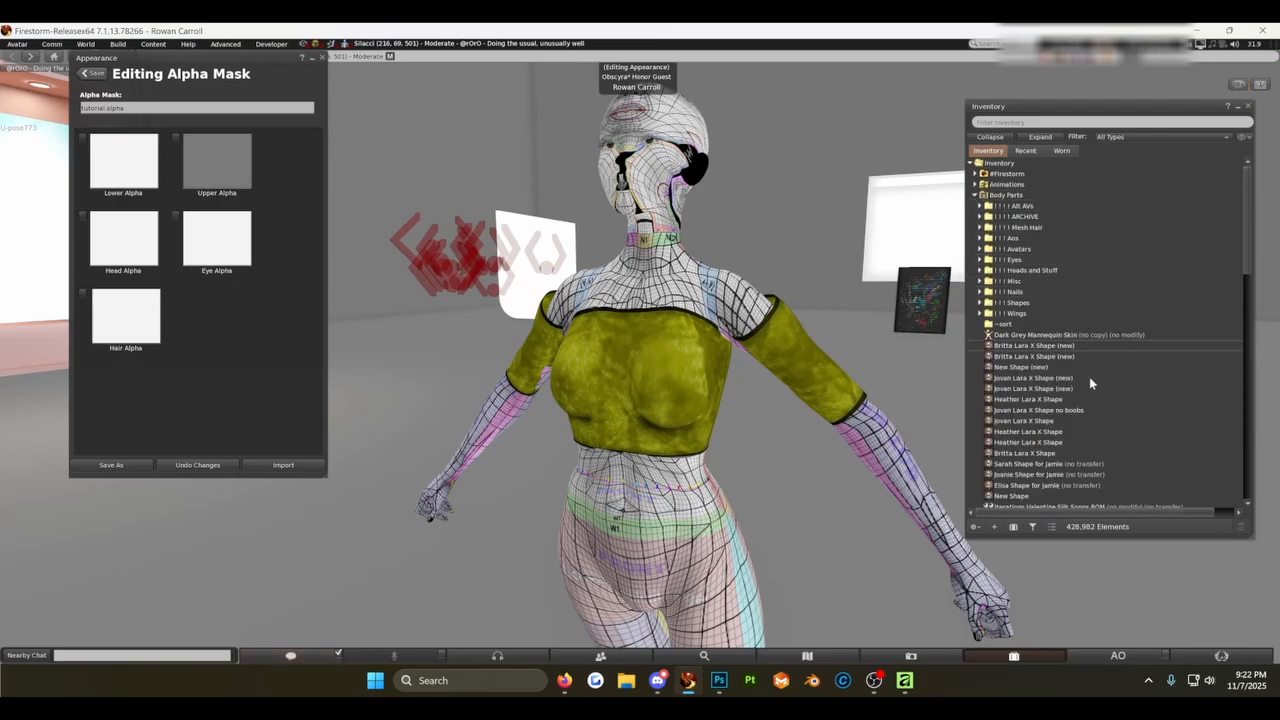
pyautogui.scroll(-6, 1090, 380)
pyautogui.scroll(-2, 1090, 381)
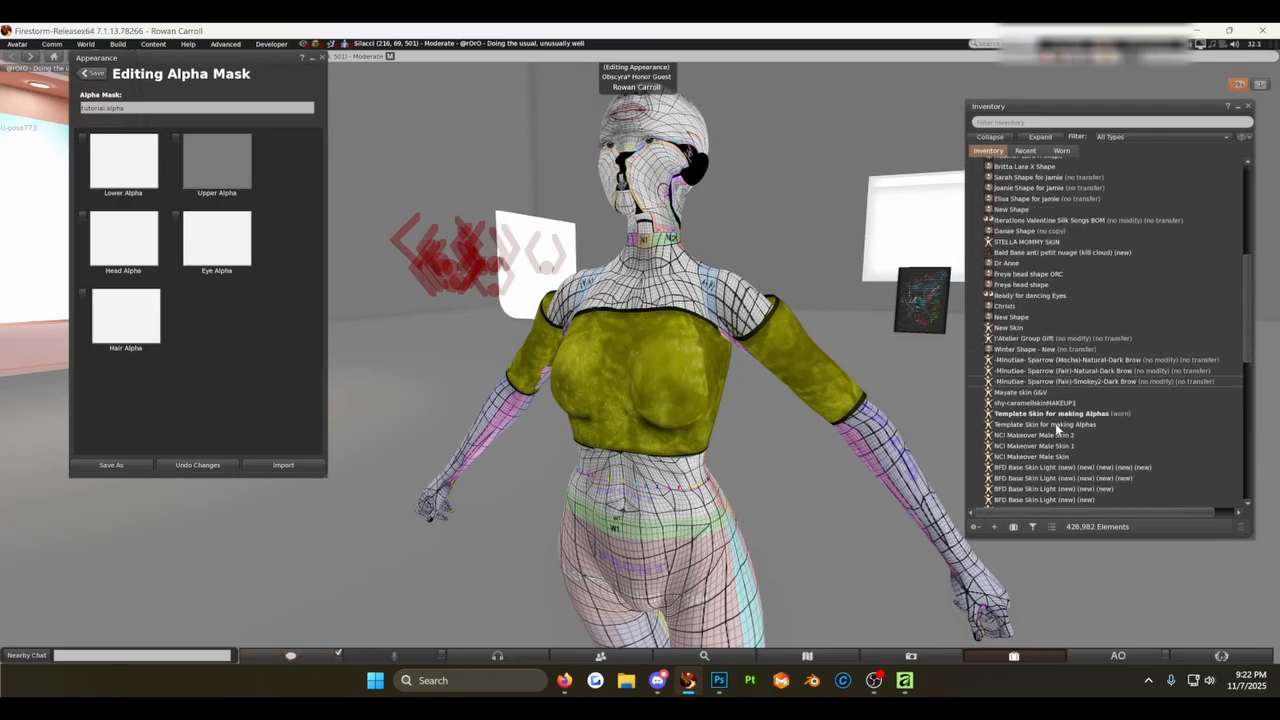
pyautogui.scroll(6, 1043, 395)
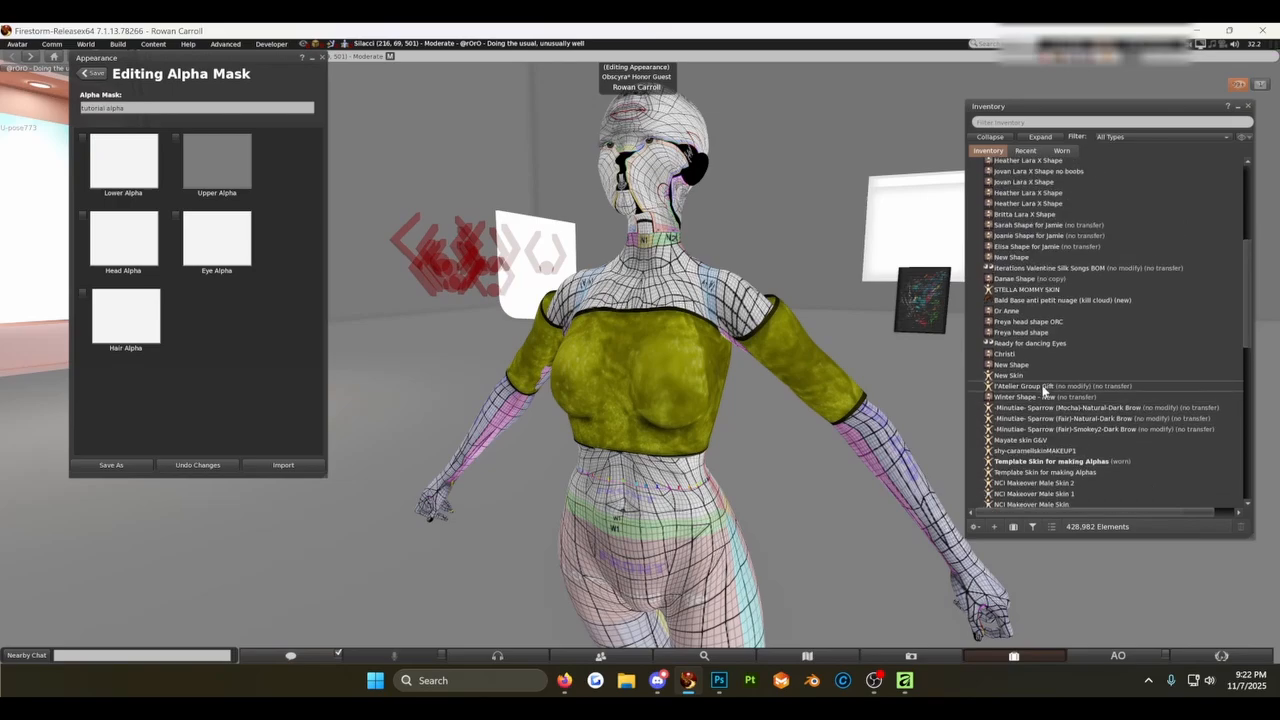
pyautogui.scroll(5, 1043, 390)
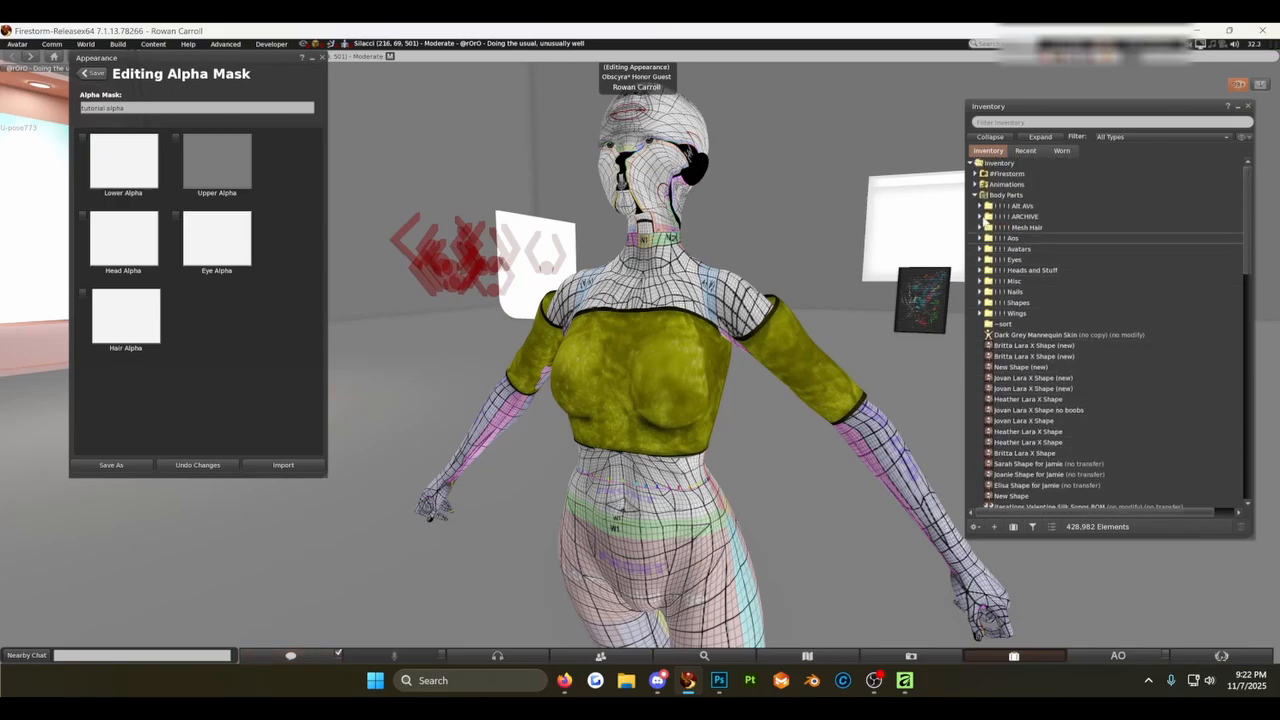
pyautogui.scroll(5, 982, 313)
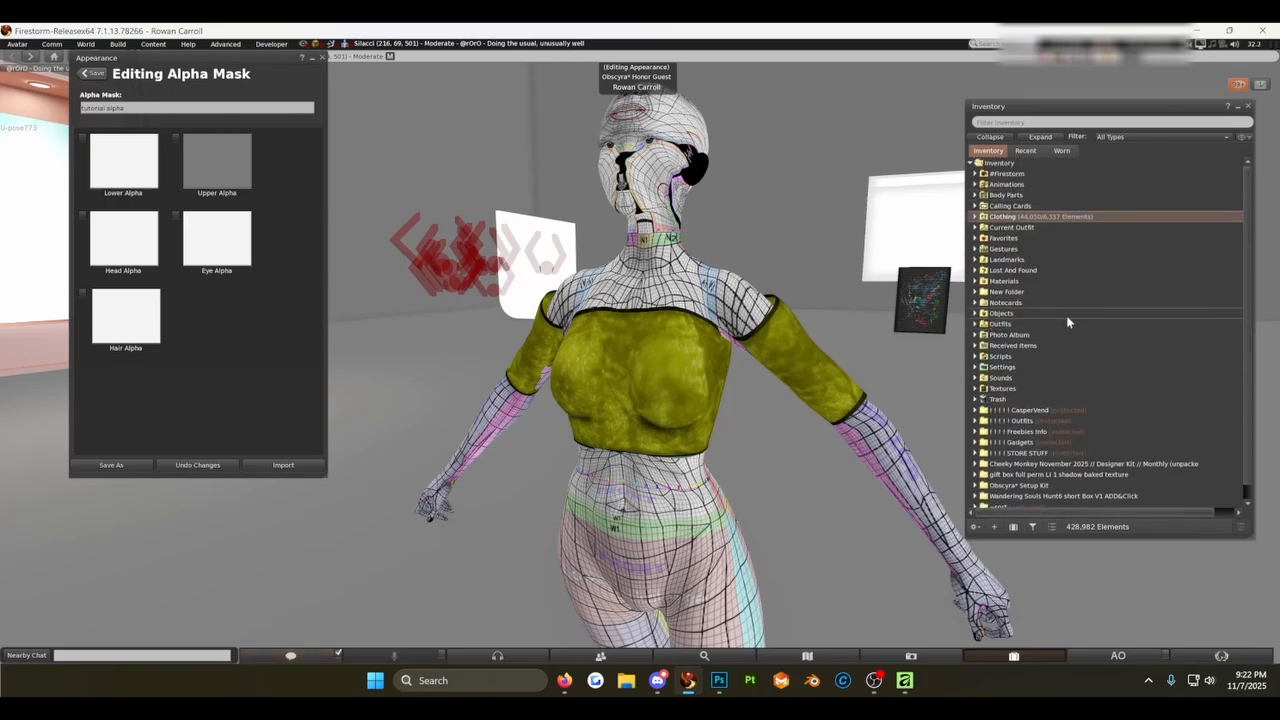
# - Inspect the fit of the top around the avatar's chest, underarm and waist from the front and side
pyautogui.scroll(-3, 724, 445)
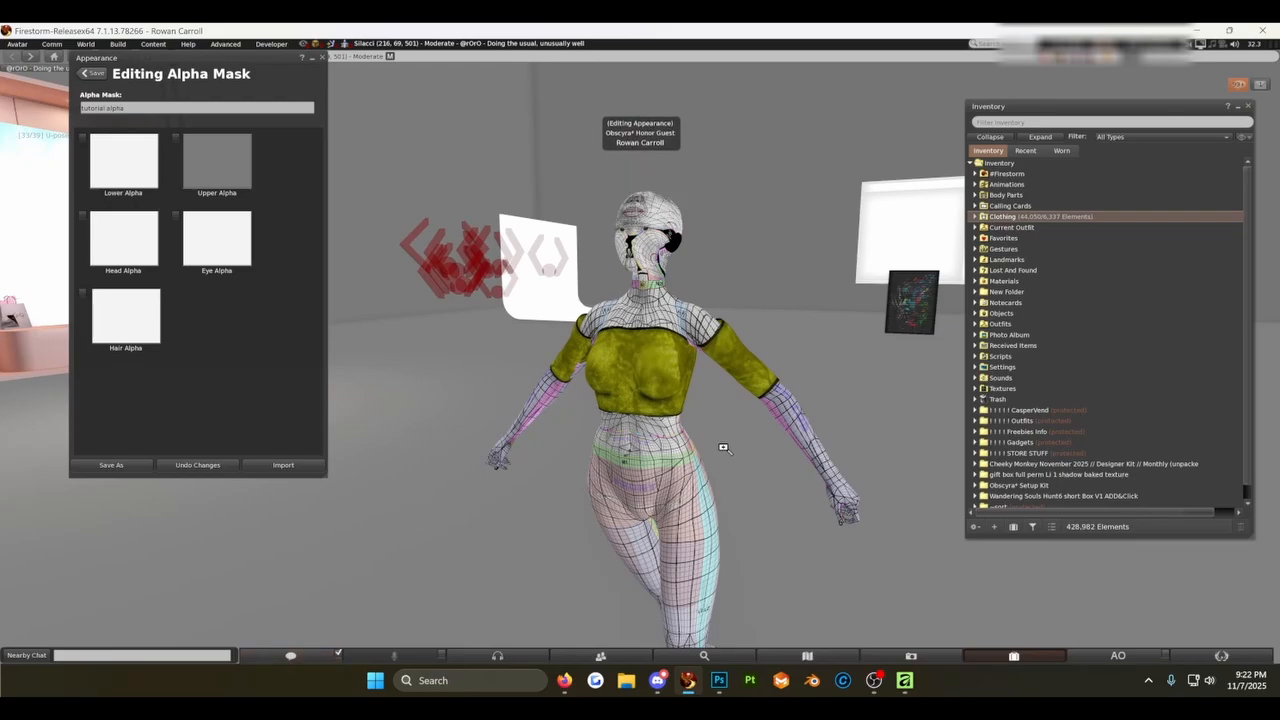
pyautogui.scroll(2, 724, 447)
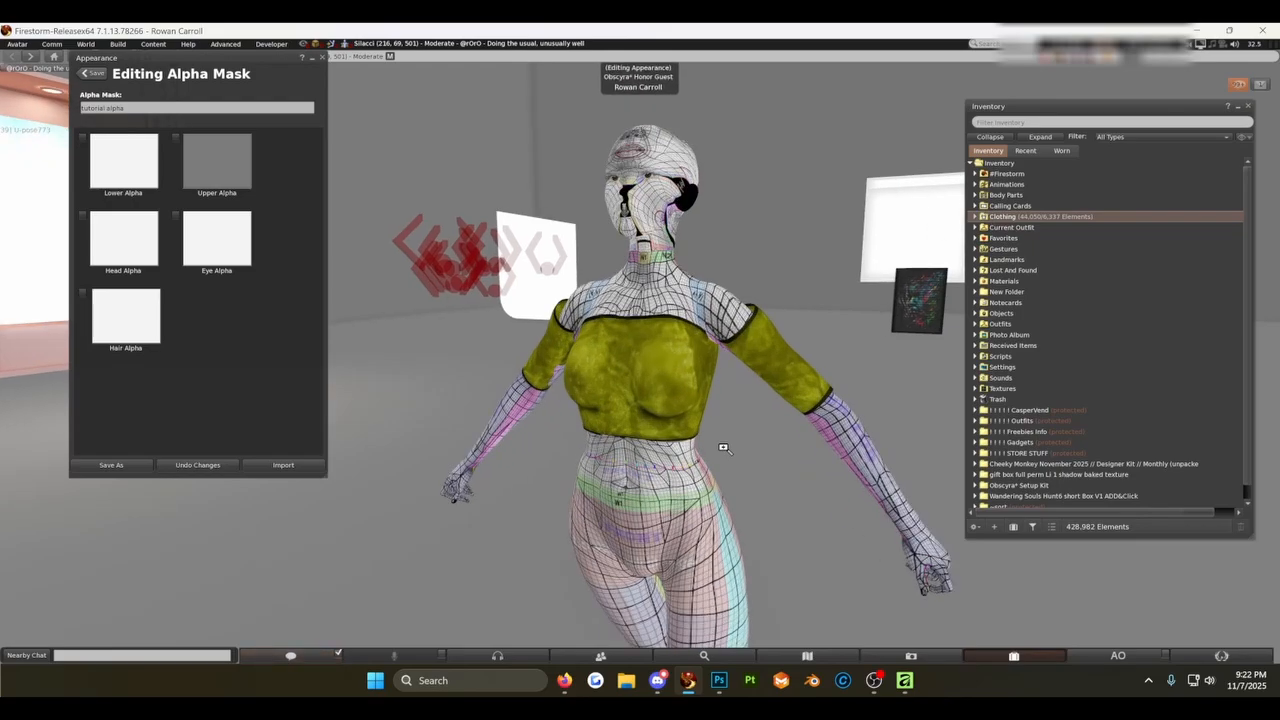
pyautogui.scroll(2, 625, 437)
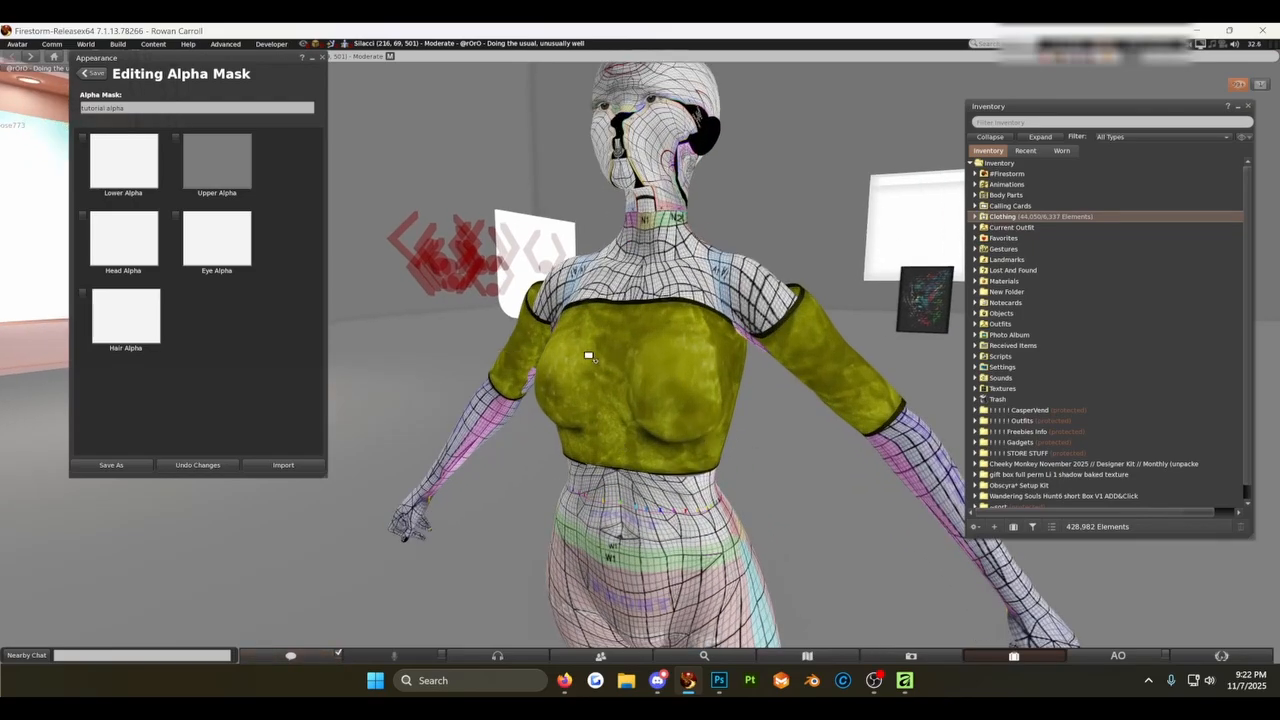
pyautogui.moveTo(590, 357); pyautogui.dragTo(637, 357)
pyautogui.scroll(2, 600, 405)
pyautogui.moveTo(588, 419); pyautogui.dragTo(890, 345)
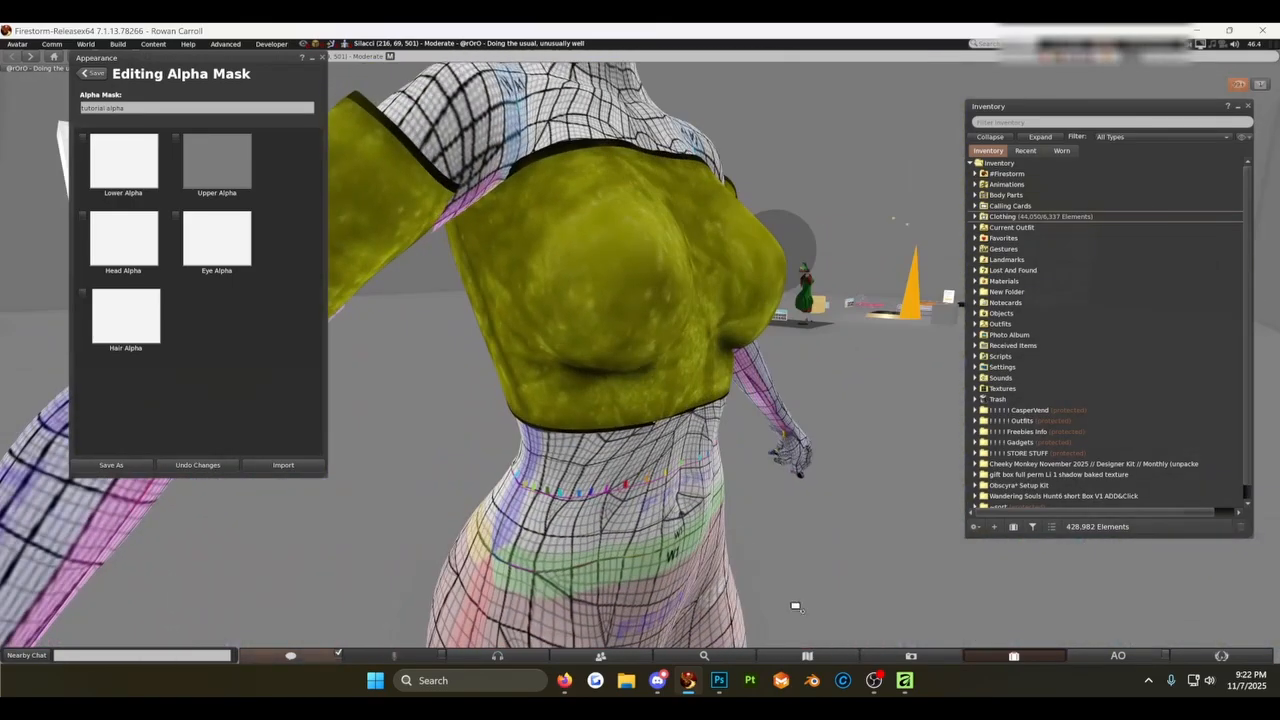
# - Switch to Affinity and show the Background, Shaded Grid, Length Guide, Seam Matching Guide, Seam Labels and Edge Matching Guide layers
pyautogui.click(724, 682)
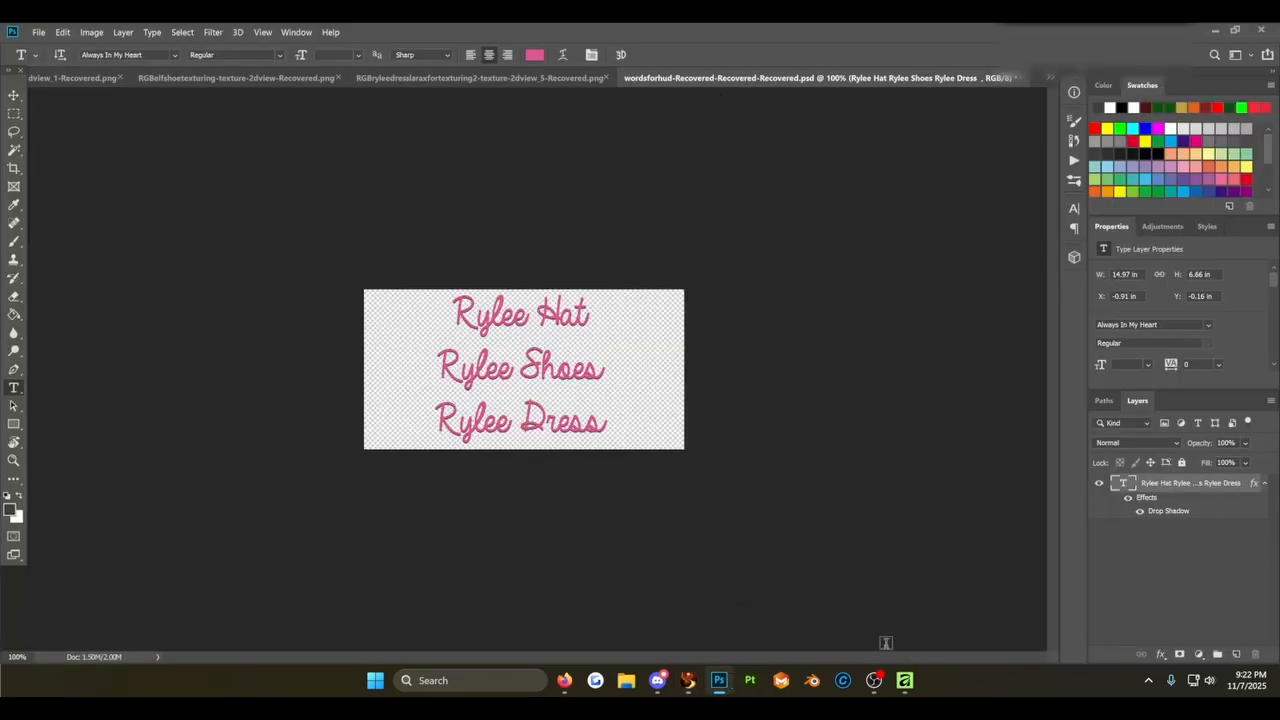
pyautogui.click(905, 682)
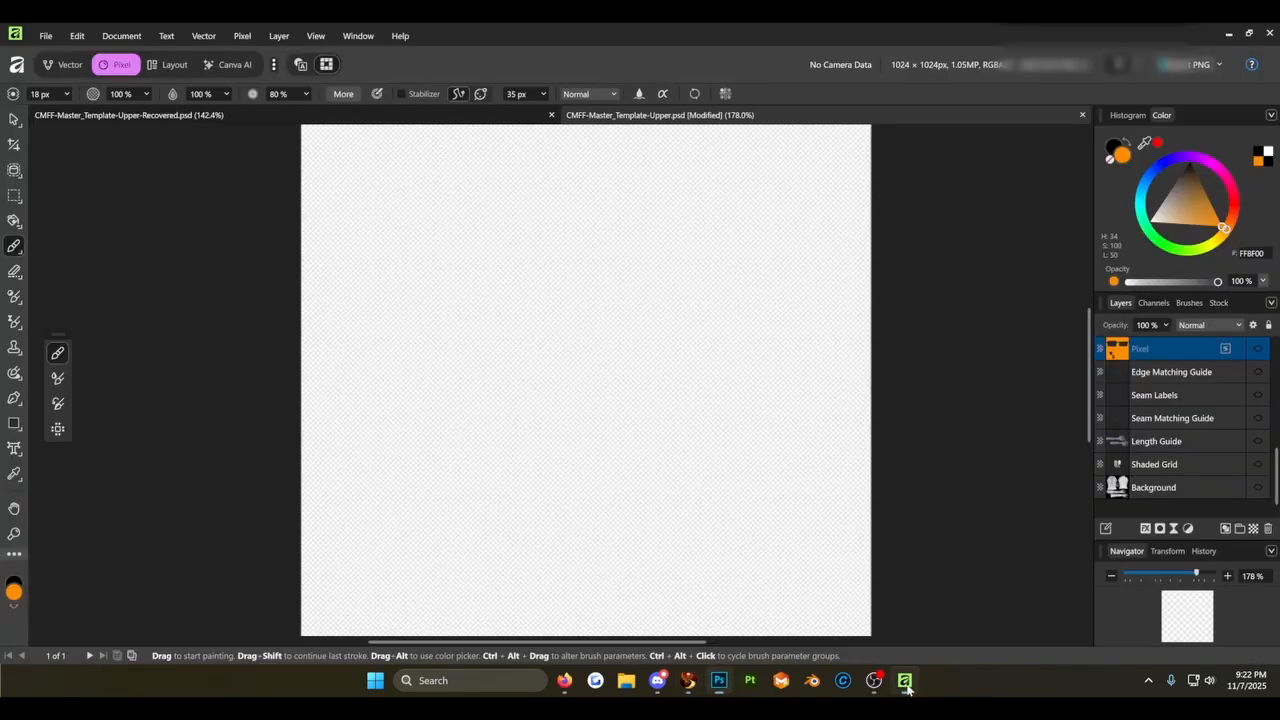
pyautogui.click(1258, 487)
pyautogui.click(1258, 464)
pyautogui.click(1258, 441)
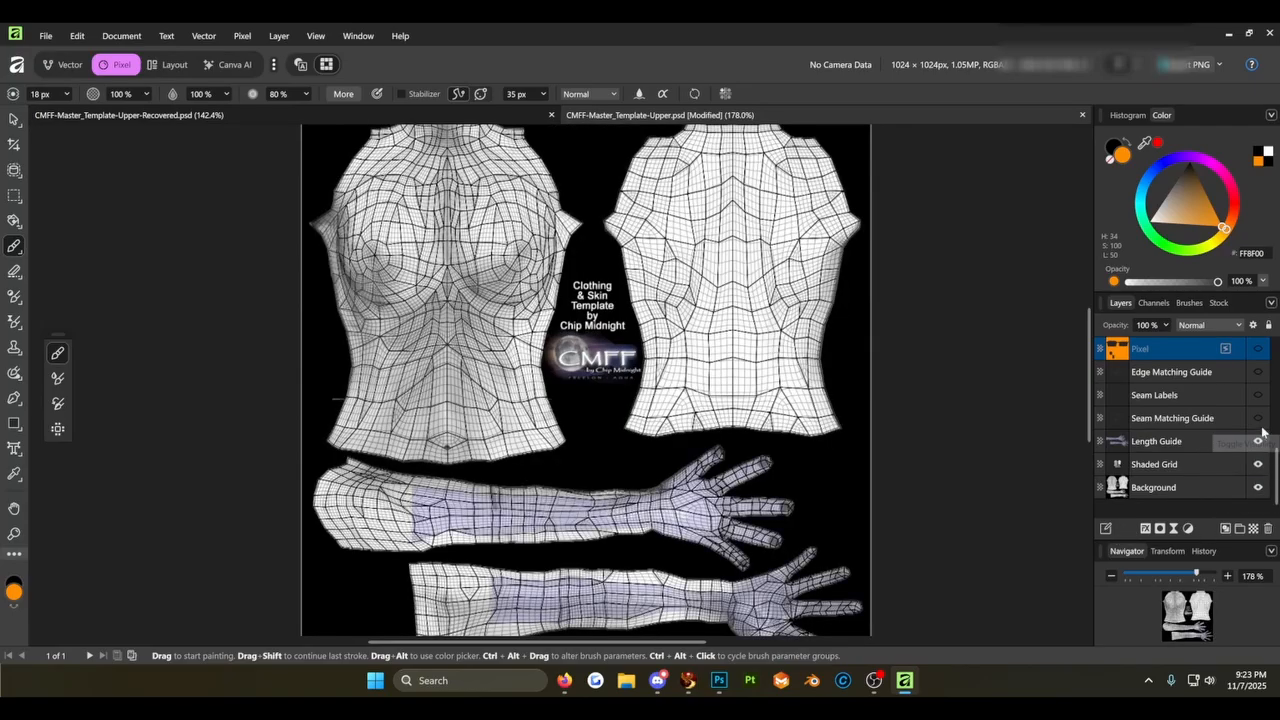
pyautogui.click(1258, 418)
pyautogui.click(1258, 395)
pyautogui.click(1258, 373)
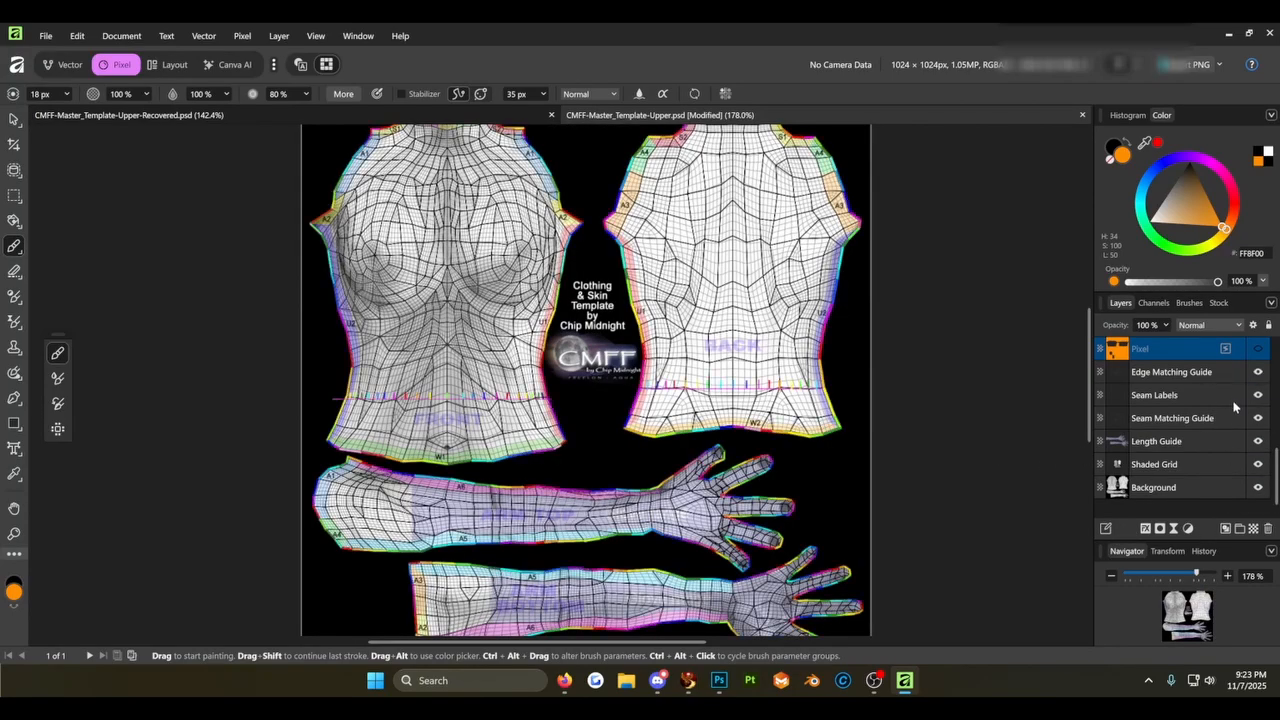
# - Add a new pixel layer above the old alpha and flood fill it with orange FF8F00
pyautogui.click(1254, 529)
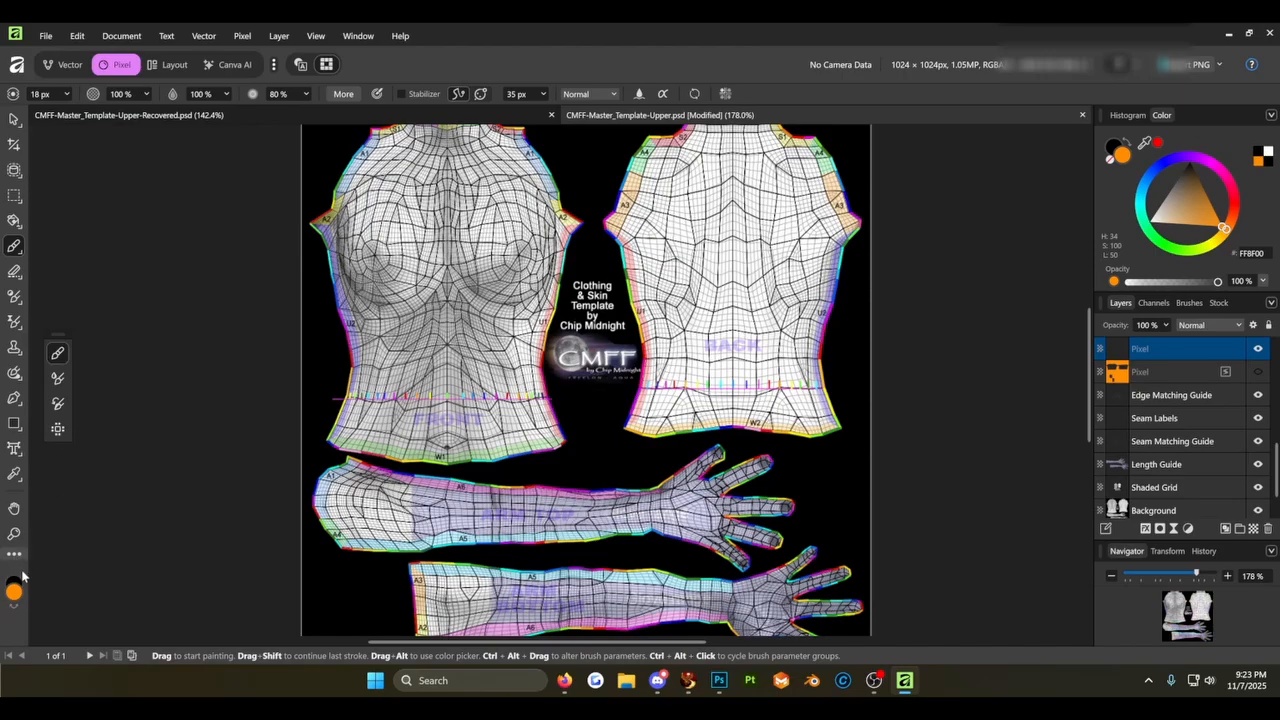
pyautogui.rightClick(14, 248)
pyautogui.rightClick(14, 221)
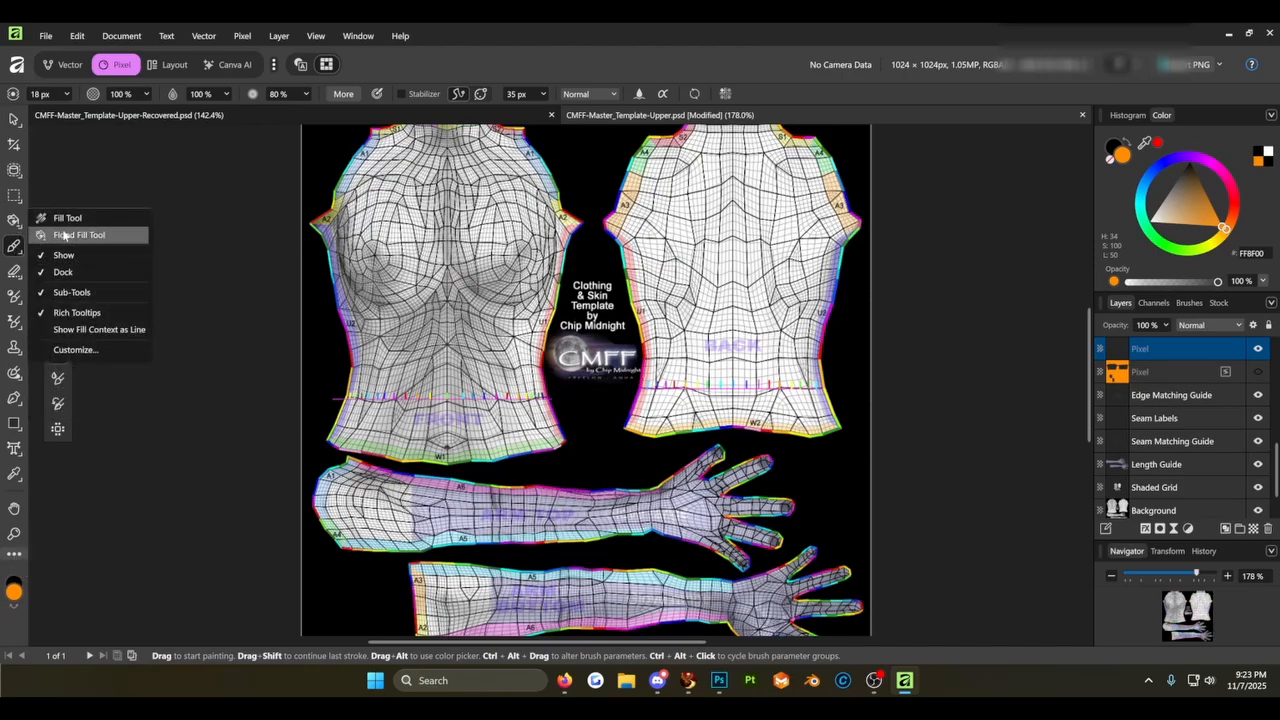
pyautogui.click(63, 235)
pyautogui.click(513, 341)
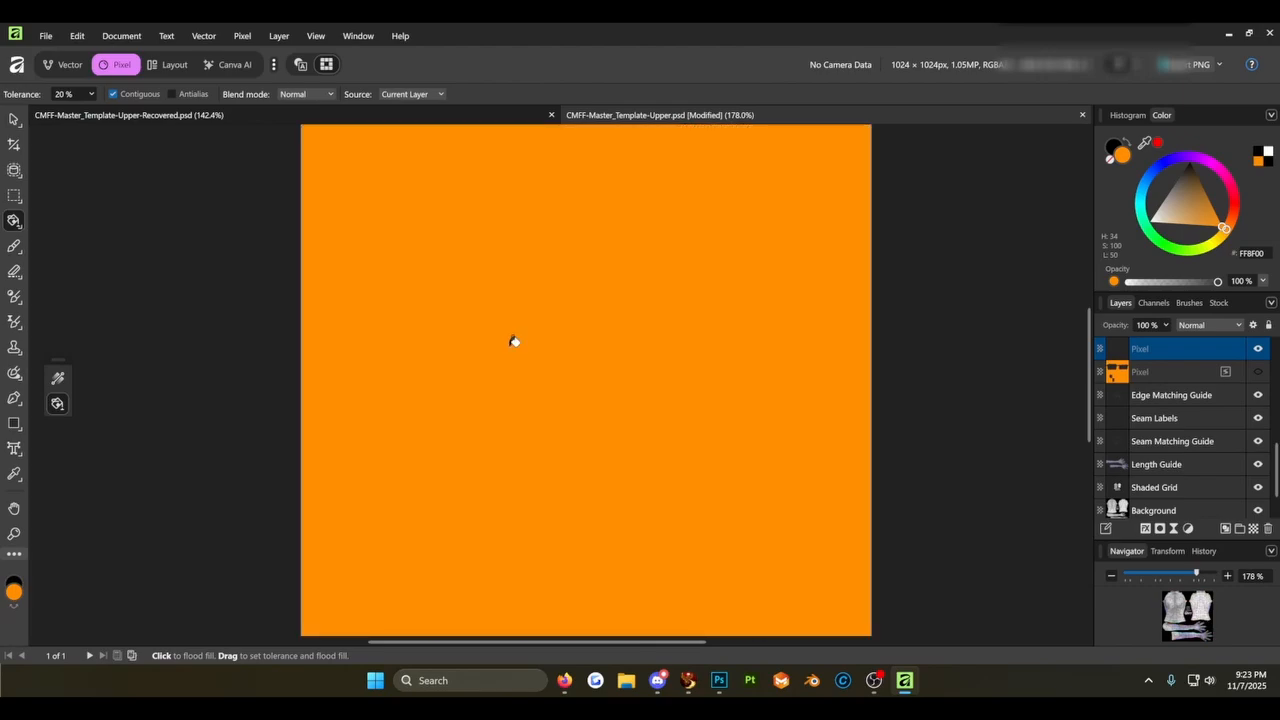
# - Lower the new orange layer's opacity to 41% so the template shows through for erasing
pyautogui.click(14, 271)
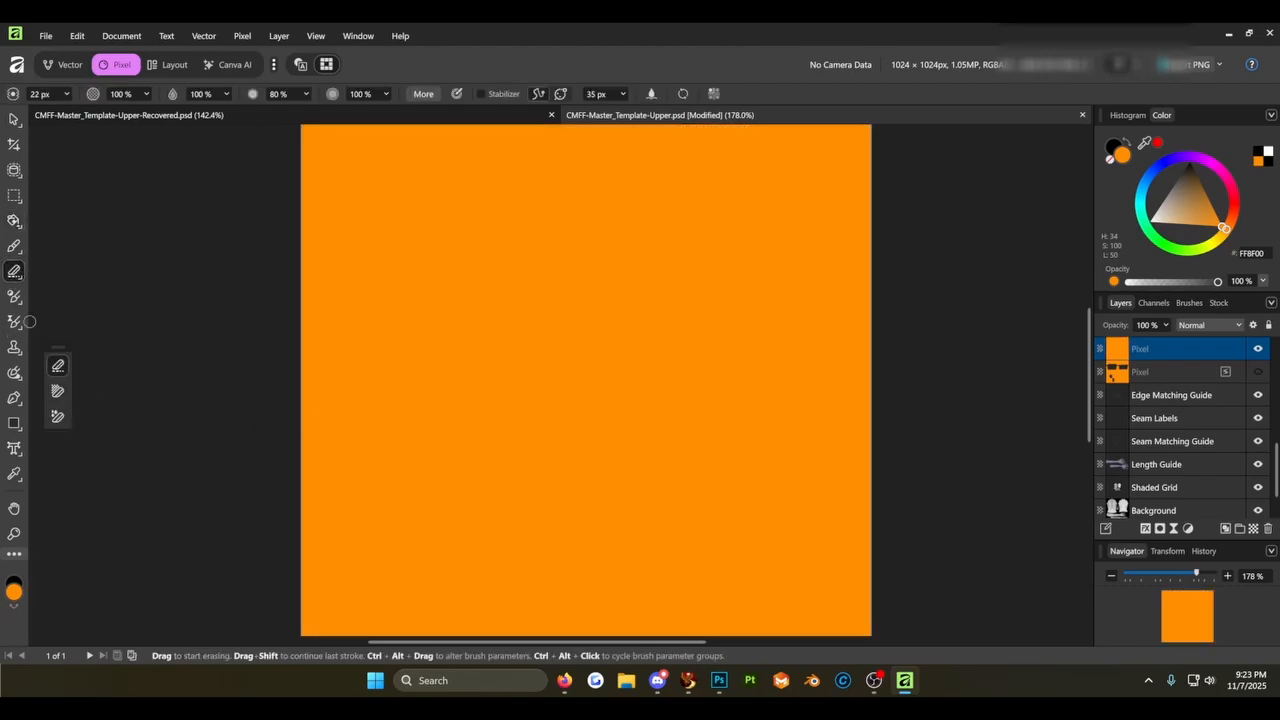
pyautogui.click(1150, 328)
pyautogui.click(1166, 326)
pyautogui.moveTo(1168, 345); pyautogui.dragTo(1108, 347)
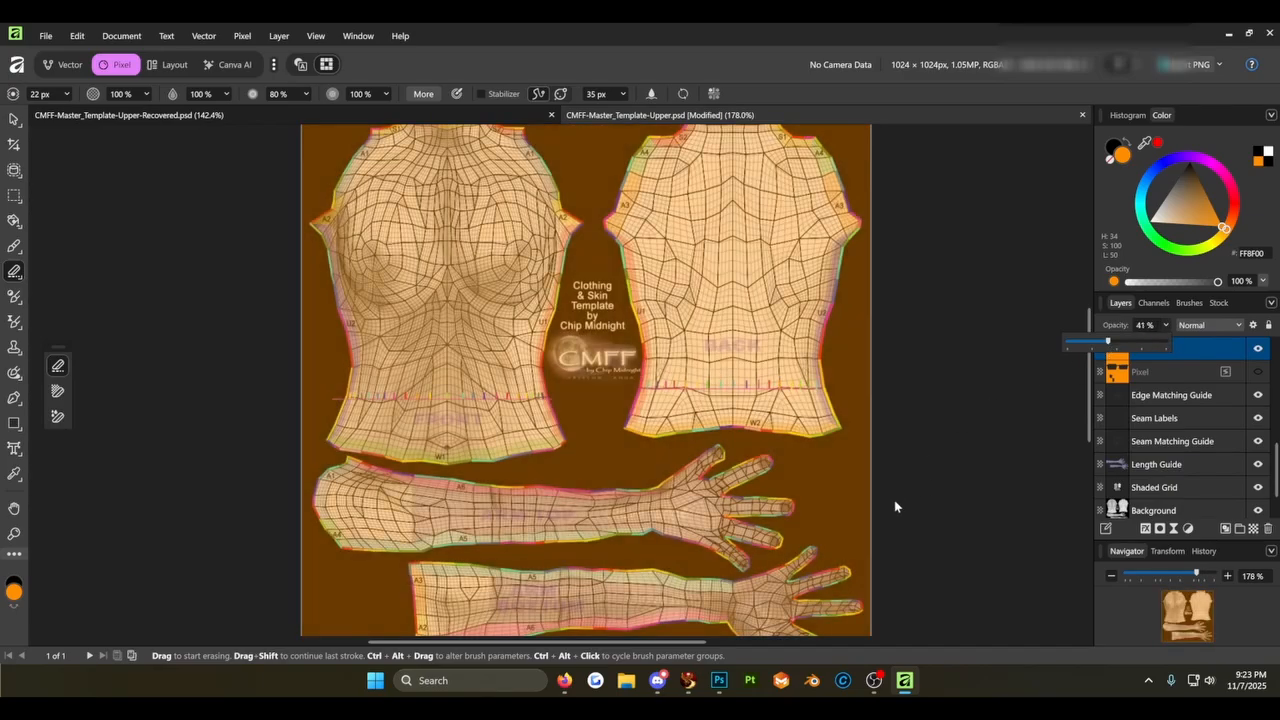
# - Erase a spot on the chest and an outline around the front bust area with a 22 px Erase Brush, reaching past both side seams
pyautogui.click(16, 270)
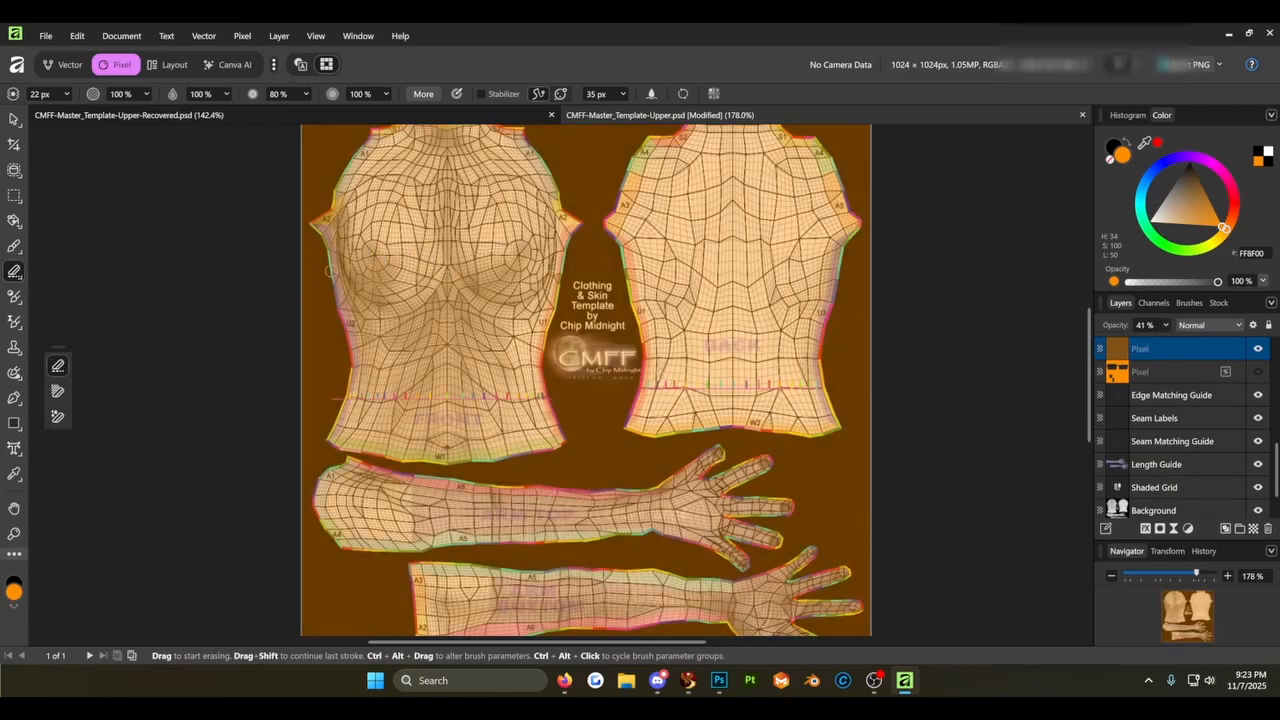
pyautogui.moveTo(372, 249); pyautogui.dragTo(377, 256)
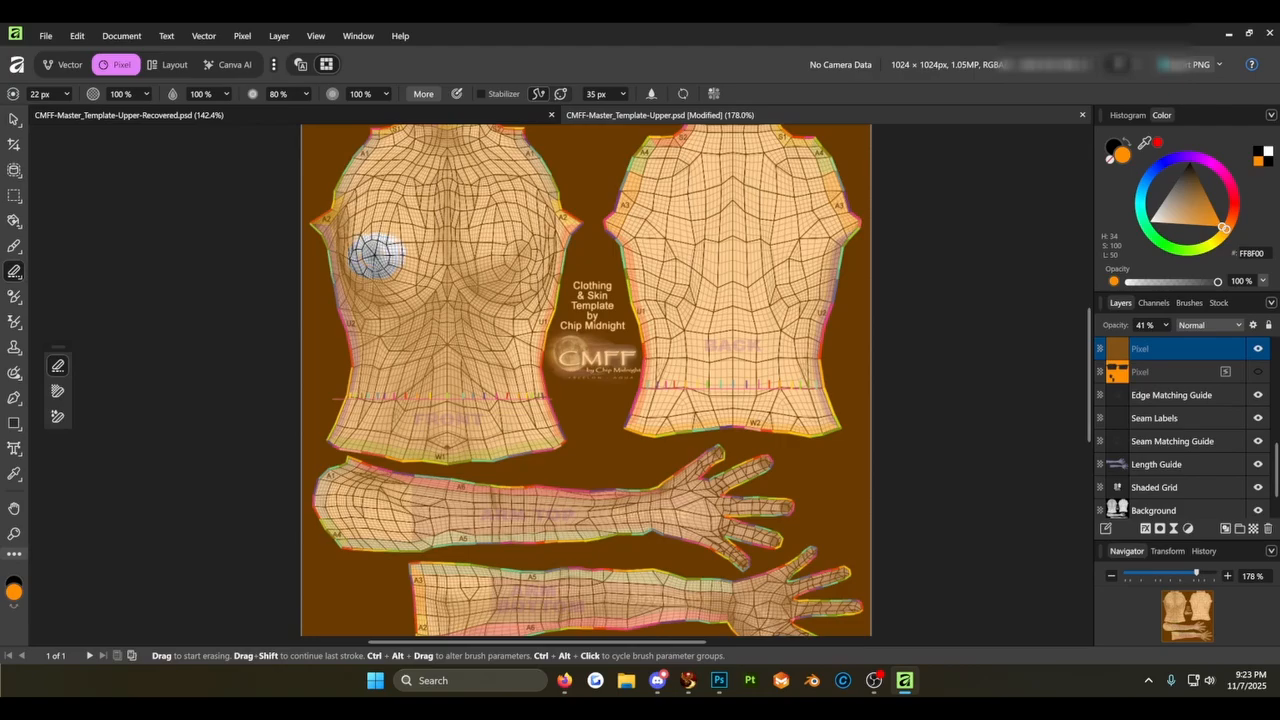
pyautogui.moveTo(398, 212)
pyautogui.mouseDown()
pyautogui.moveTo(323, 213)
pyautogui.moveTo(596, 226)
pyautogui.mouseUp()
pyautogui.moveTo(574, 314)
pyautogui.mouseDown()
pyautogui.moveTo(338, 314)
pyautogui.moveTo(332, 210)
pyautogui.mouseUp()
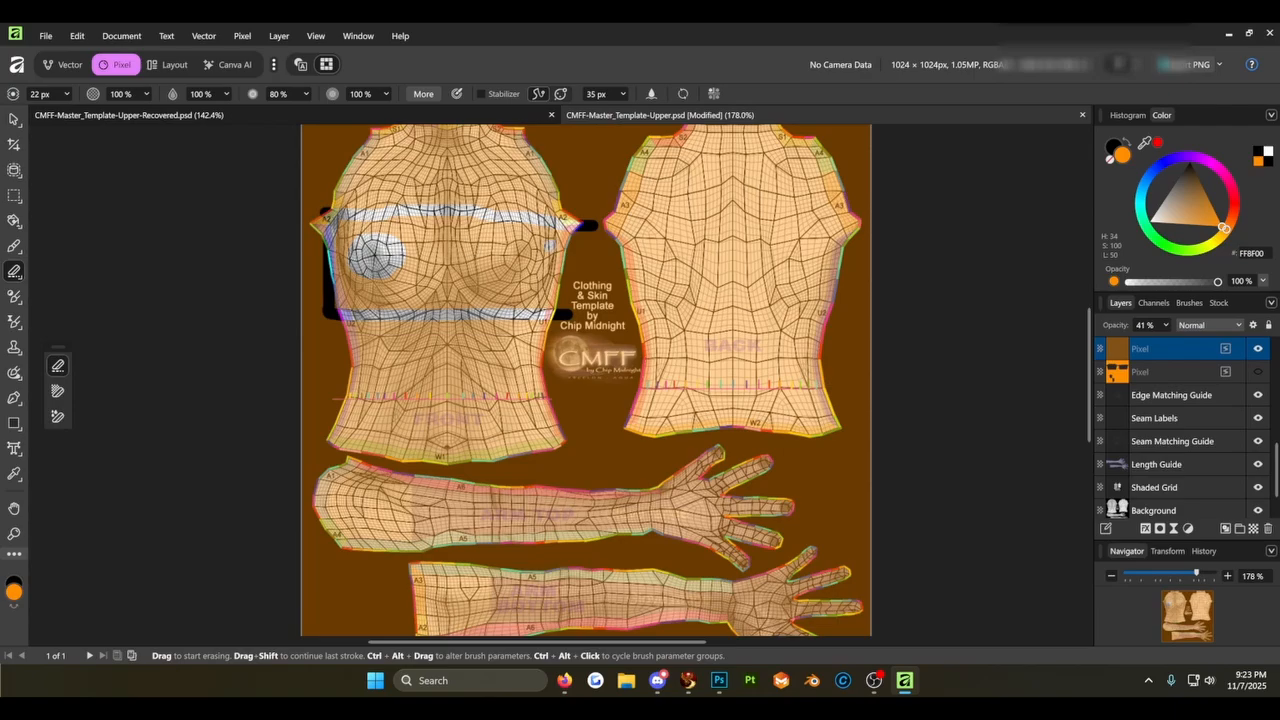
pyautogui.moveTo(570, 228)
pyautogui.mouseDown()
pyautogui.moveTo(557, 306)
pyautogui.moveTo(571, 236)
pyautogui.mouseUp()
# - Clear the orange inside the bust outline with the Flood Erase Tool
pyautogui.rightClick(14, 271)
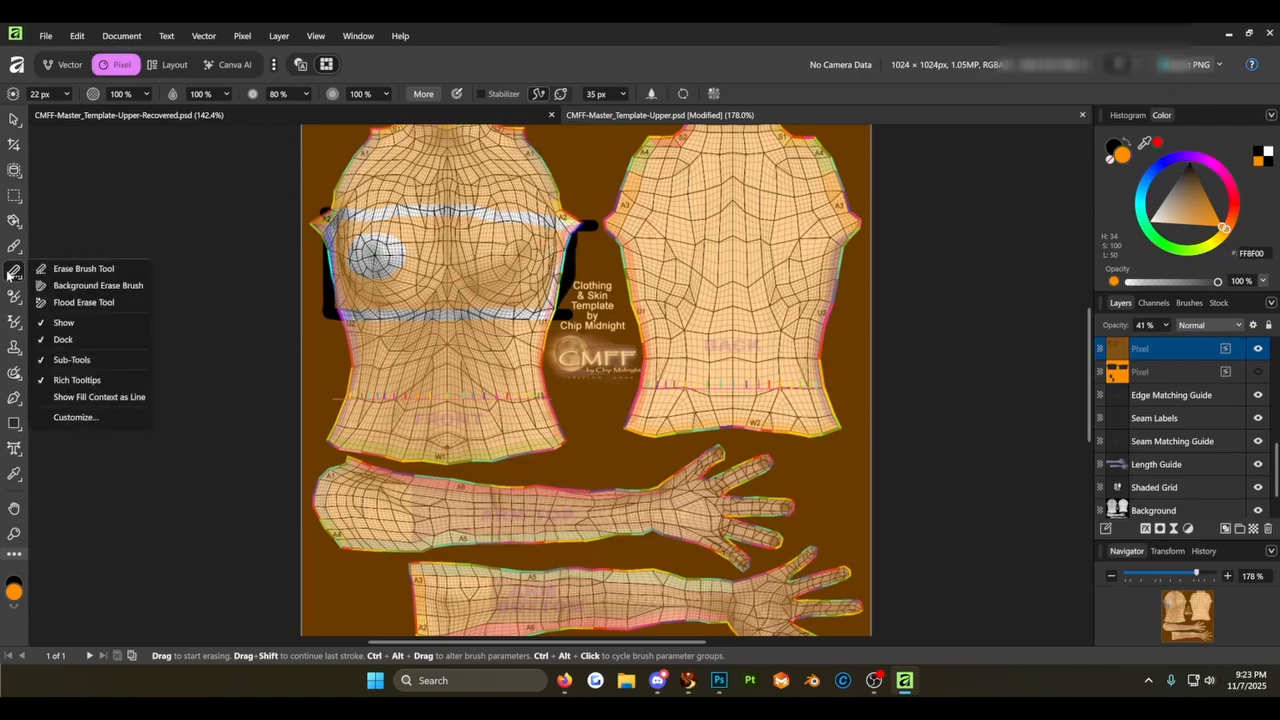
pyautogui.click(85, 300)
pyautogui.click(444, 274)
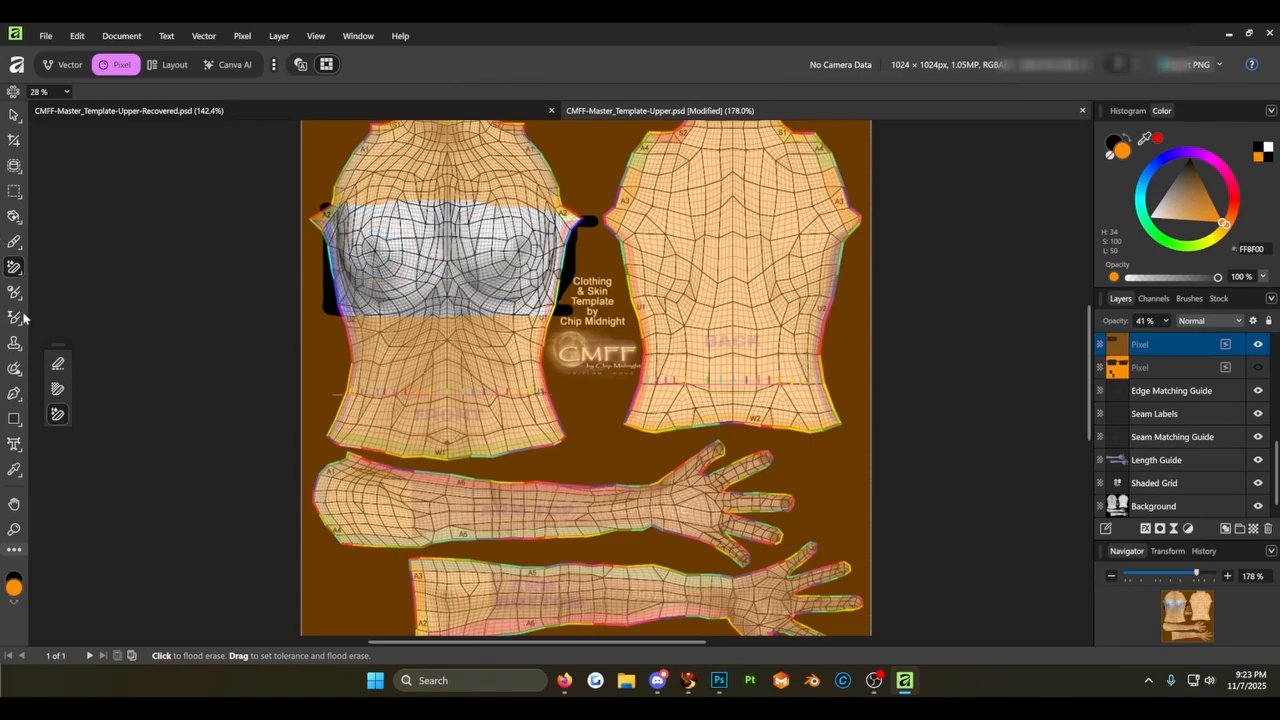
pyautogui.click(45, 35)
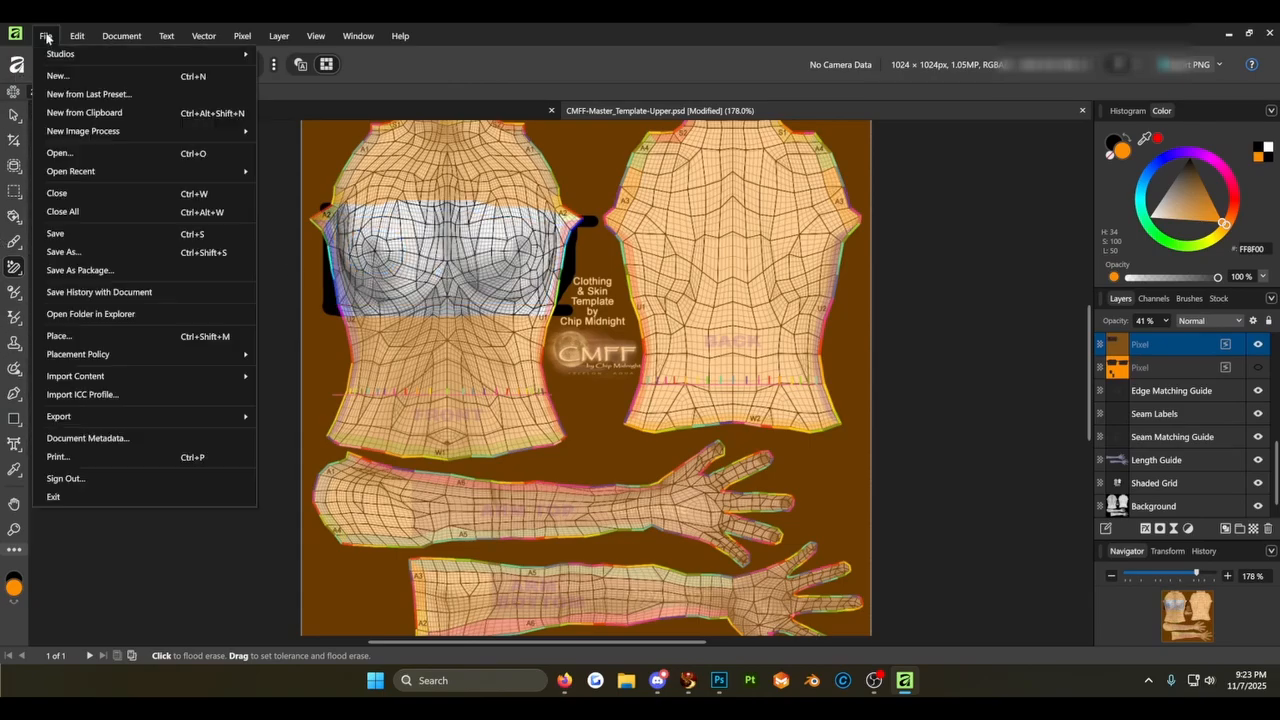
pyautogui.moveTo(76, 418)
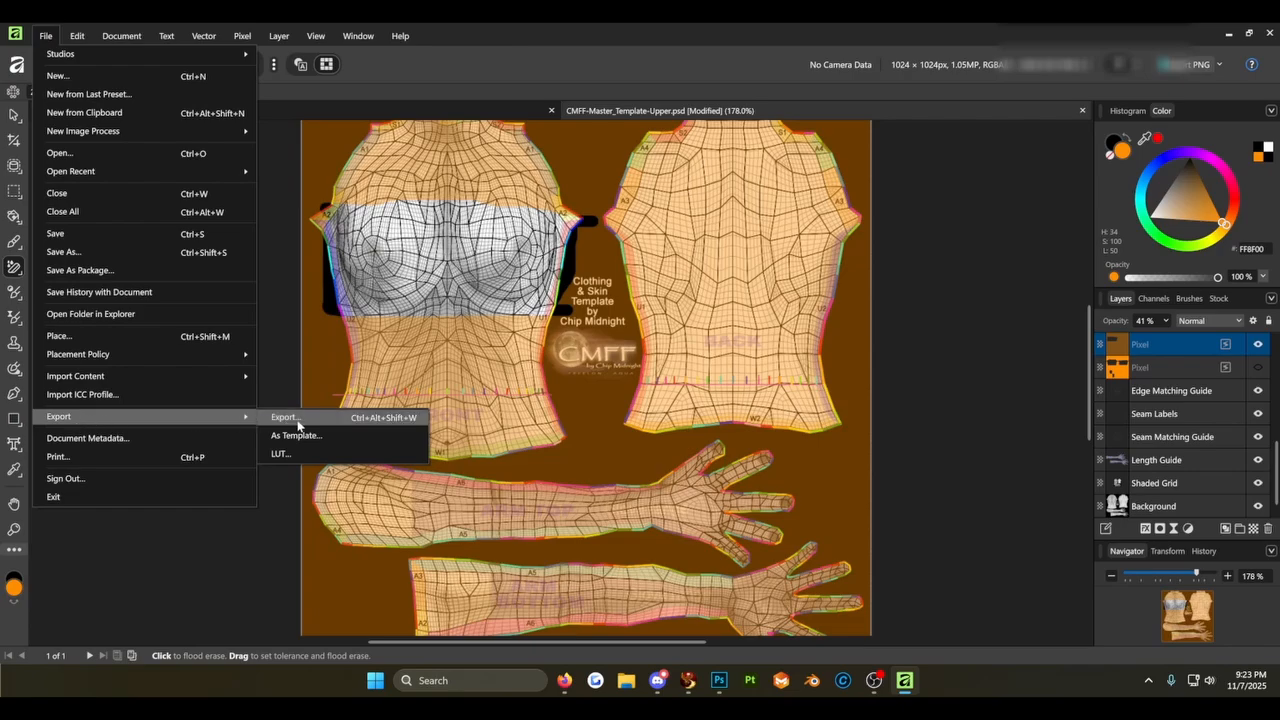
pyautogui.click(76, 254)
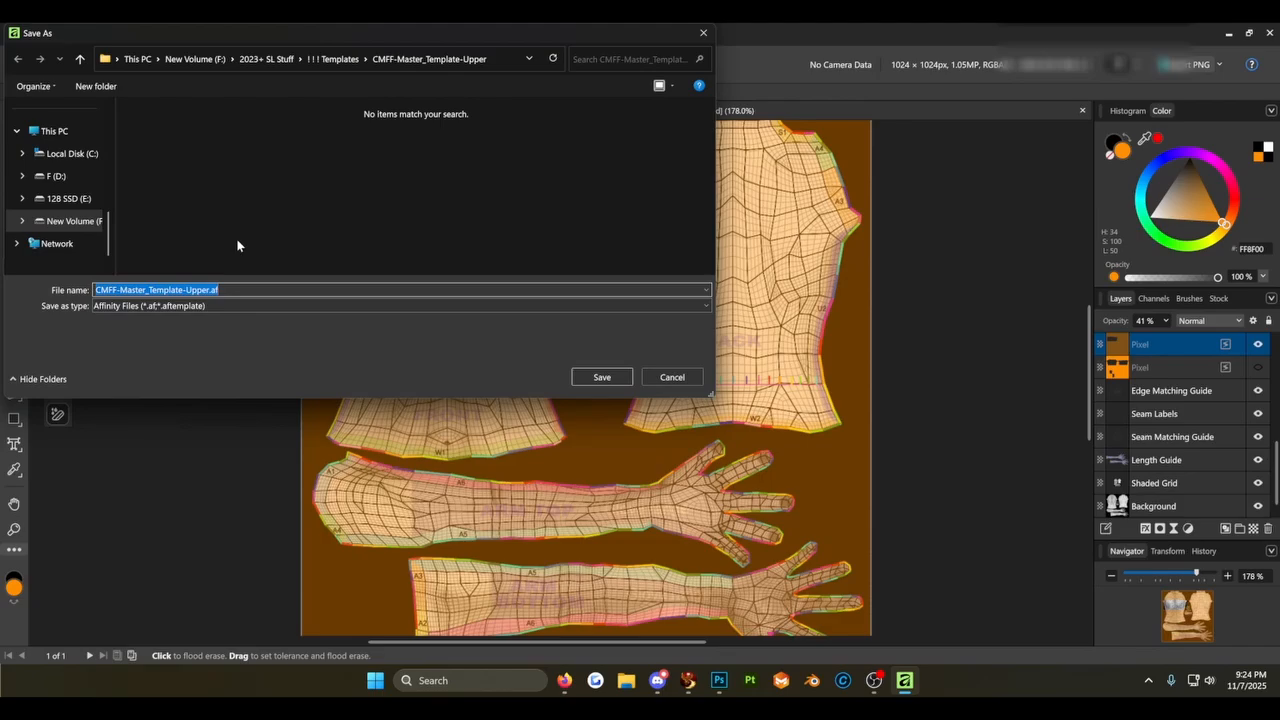
pyautogui.click(672, 377)
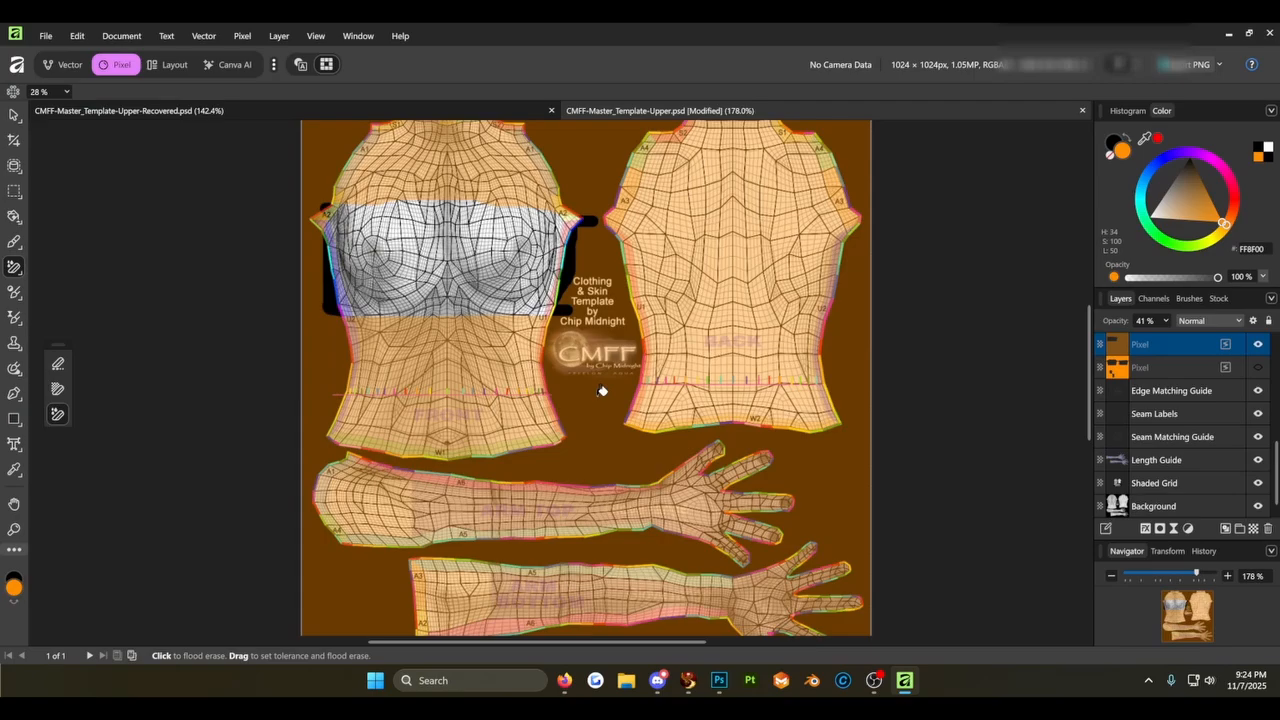
# - Open the export settings and compare the JPEG (Best quality) preset with the PNG preset
pyautogui.click(49, 38)
pyautogui.moveTo(125, 415)
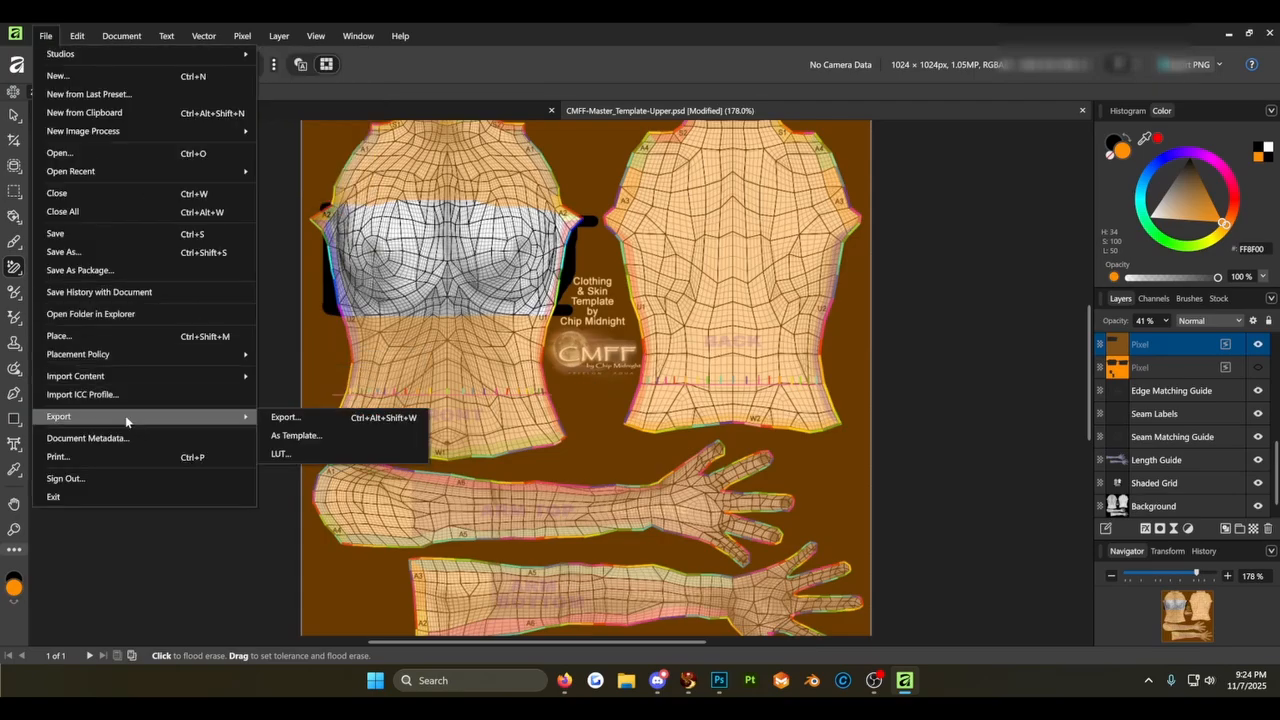
pyautogui.click(321, 417)
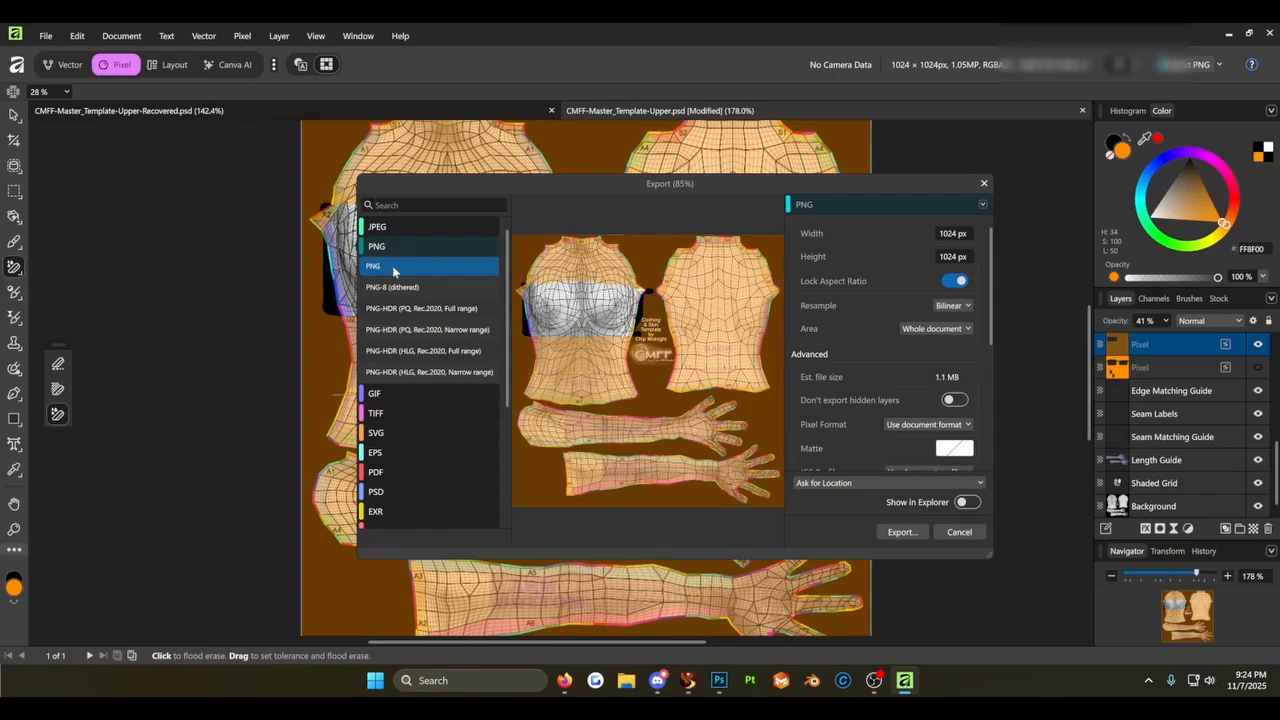
pyautogui.click(390, 230)
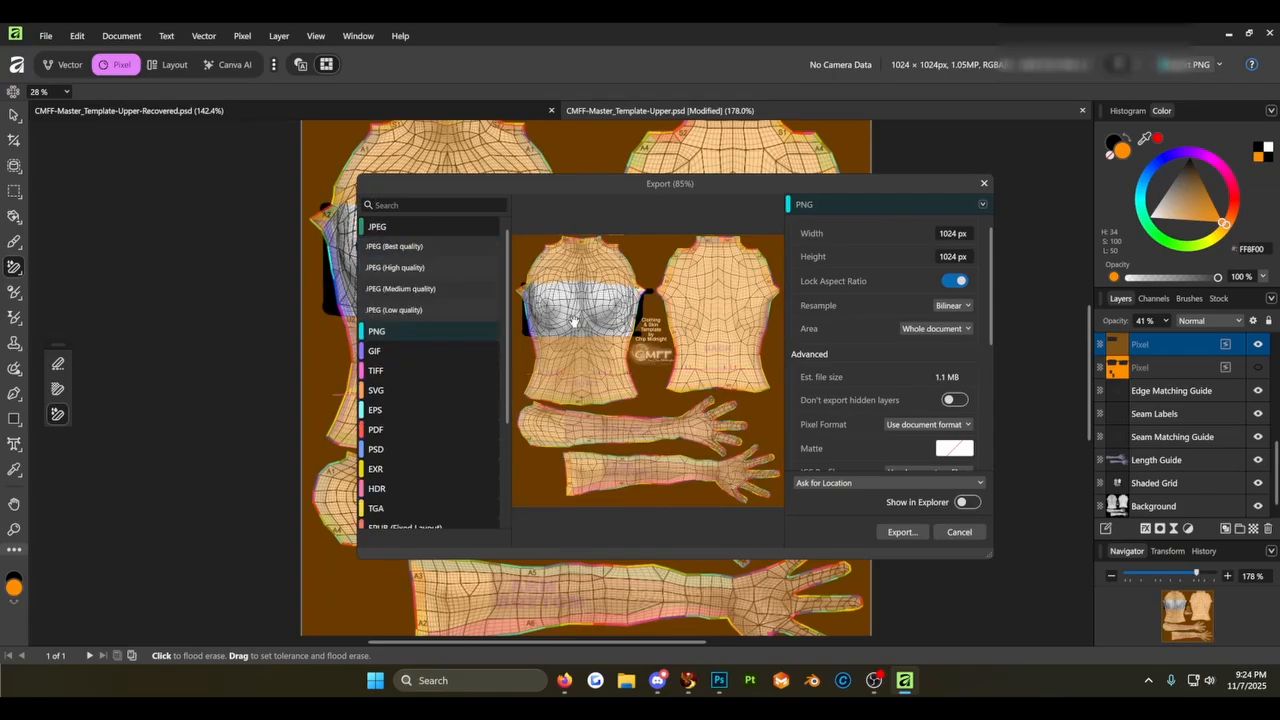
pyautogui.click(391, 250)
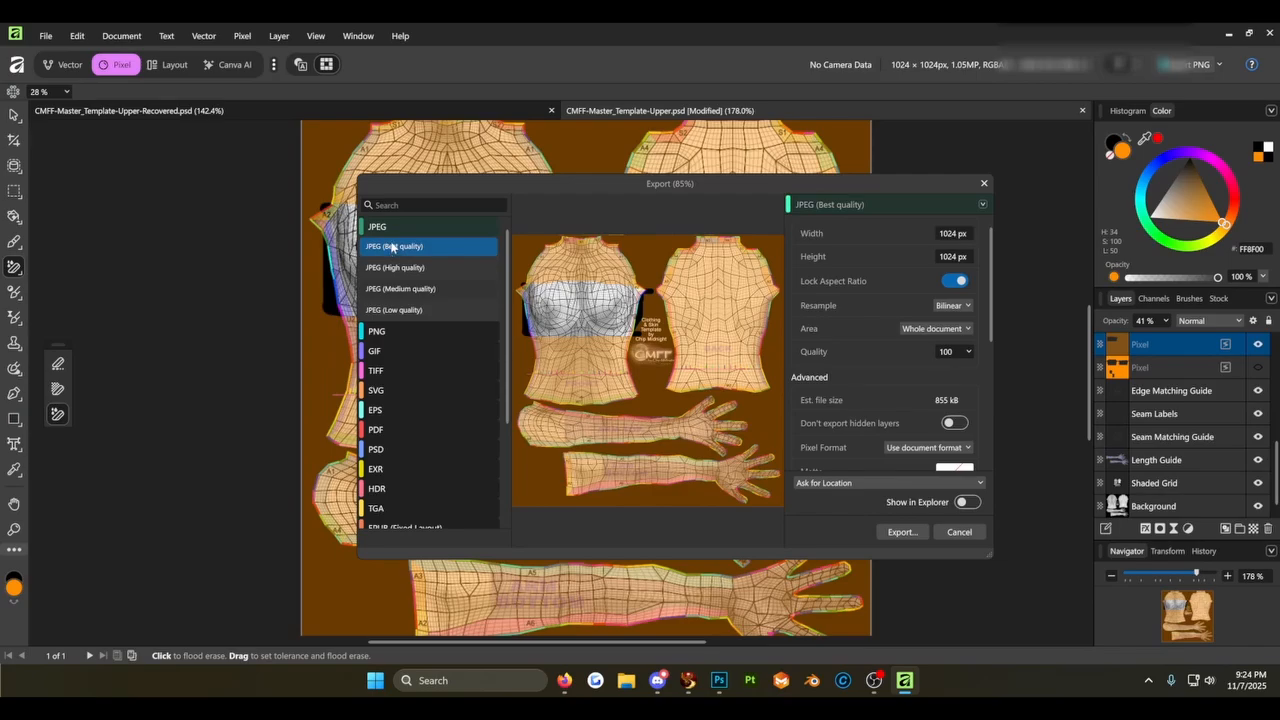
pyautogui.click(390, 329)
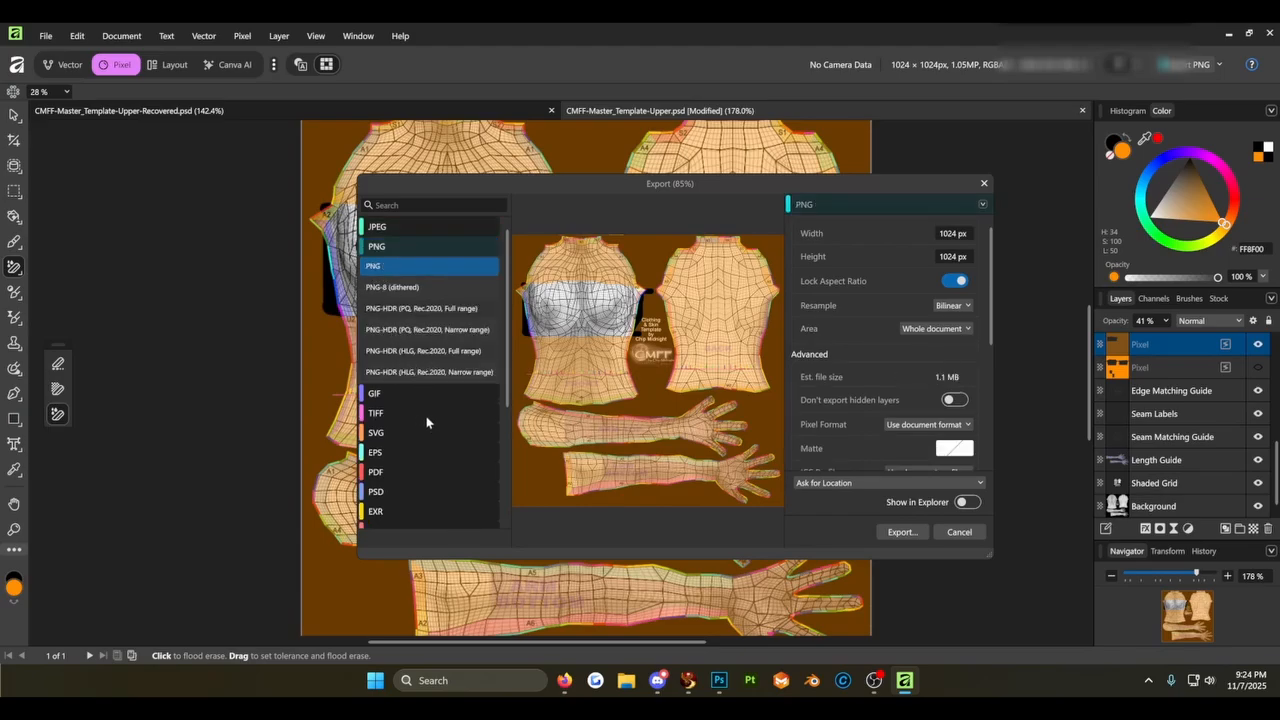
# - Examine the remaining export formats, previewing the TGA preset and the PNG options, and close the settings without exporting
pyautogui.scroll(-2, 370, 418)
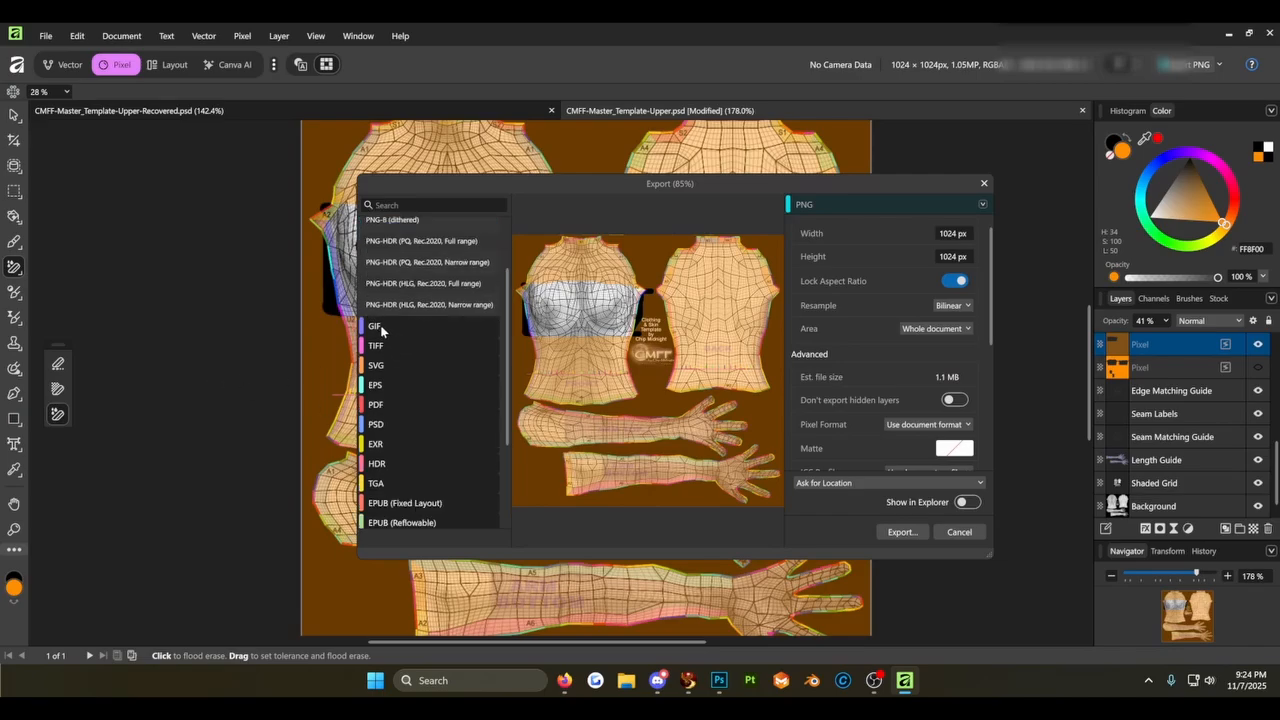
pyautogui.scroll(-3, 380, 330)
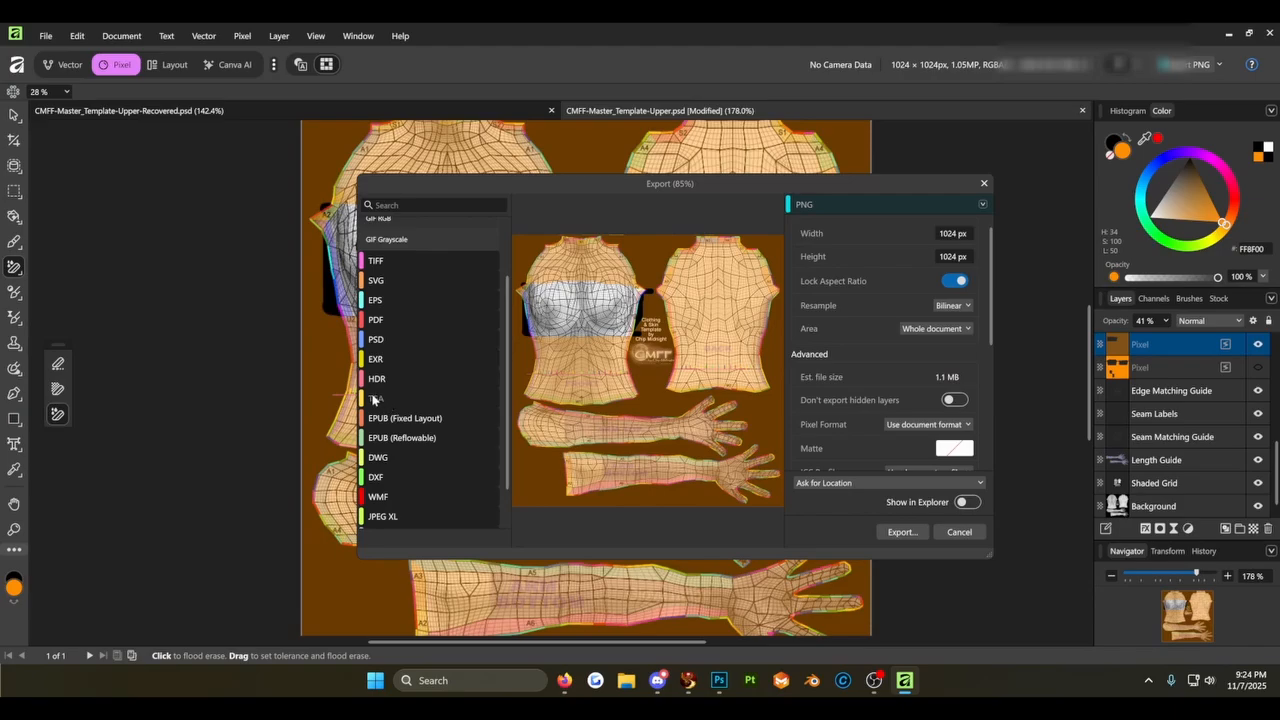
pyautogui.scroll(-1, 400, 390)
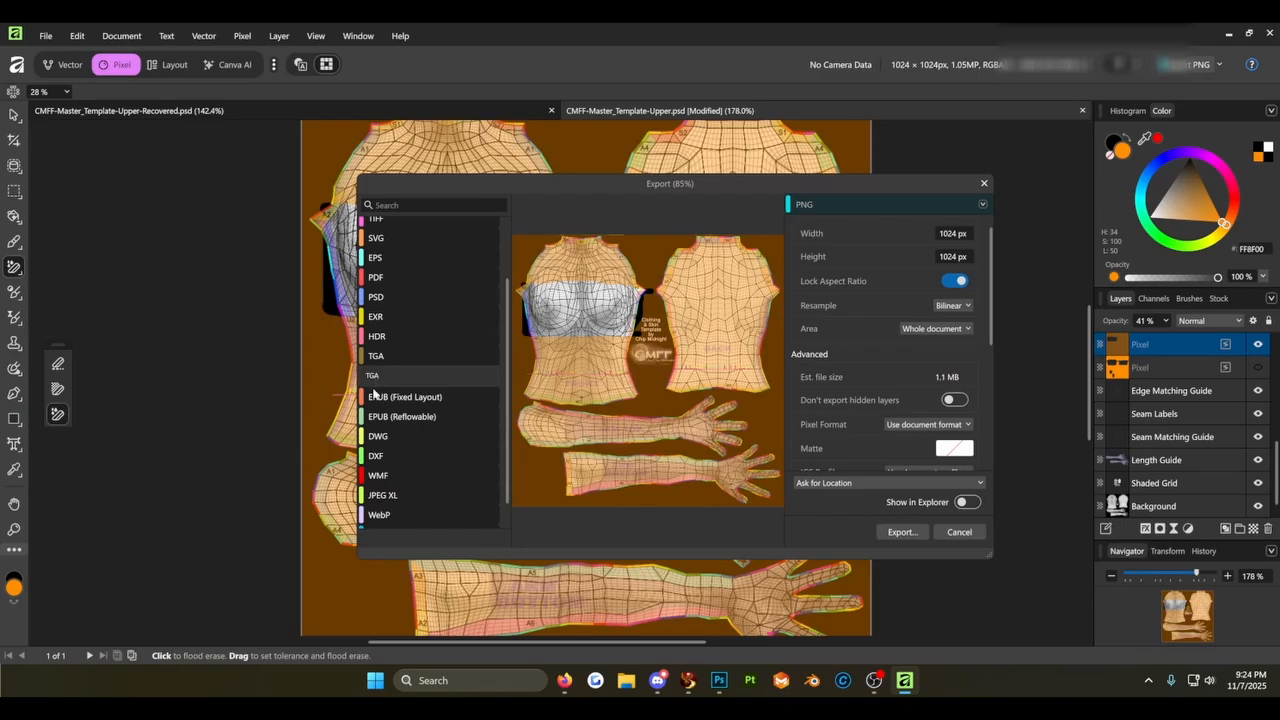
pyautogui.click(376, 378)
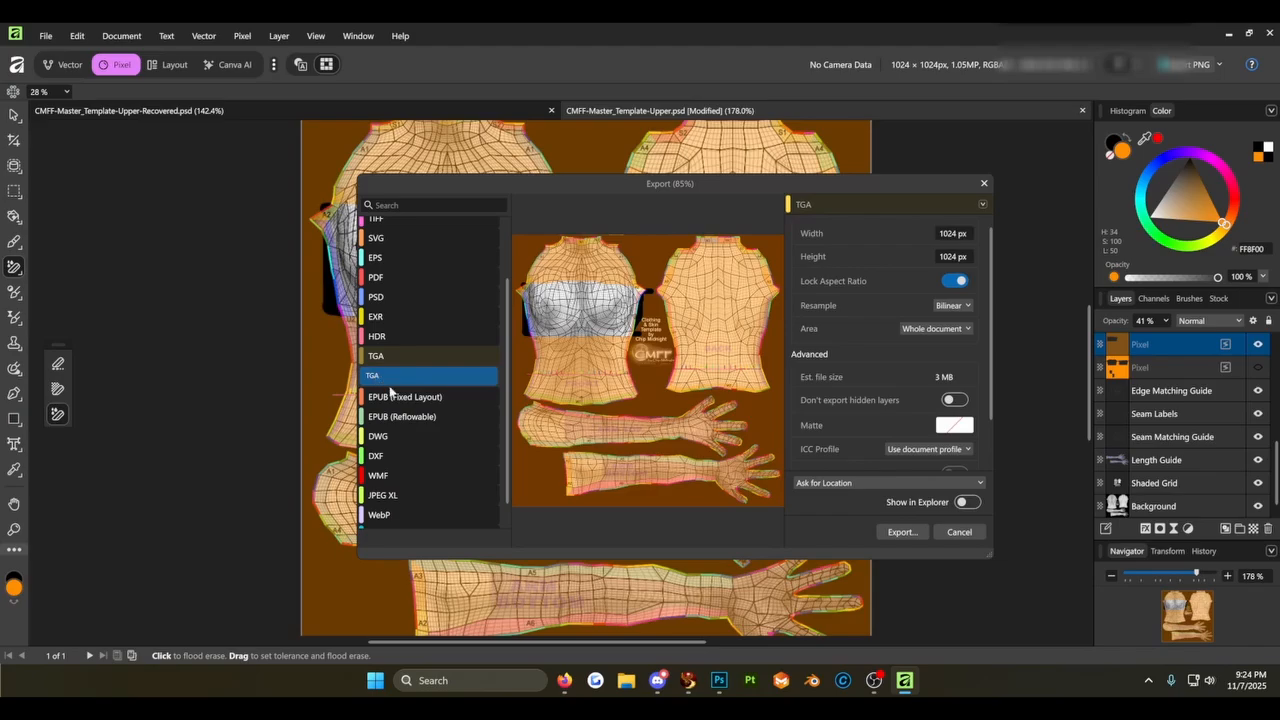
pyautogui.scroll(-1, 402, 403)
pyautogui.scroll(3, 402, 403)
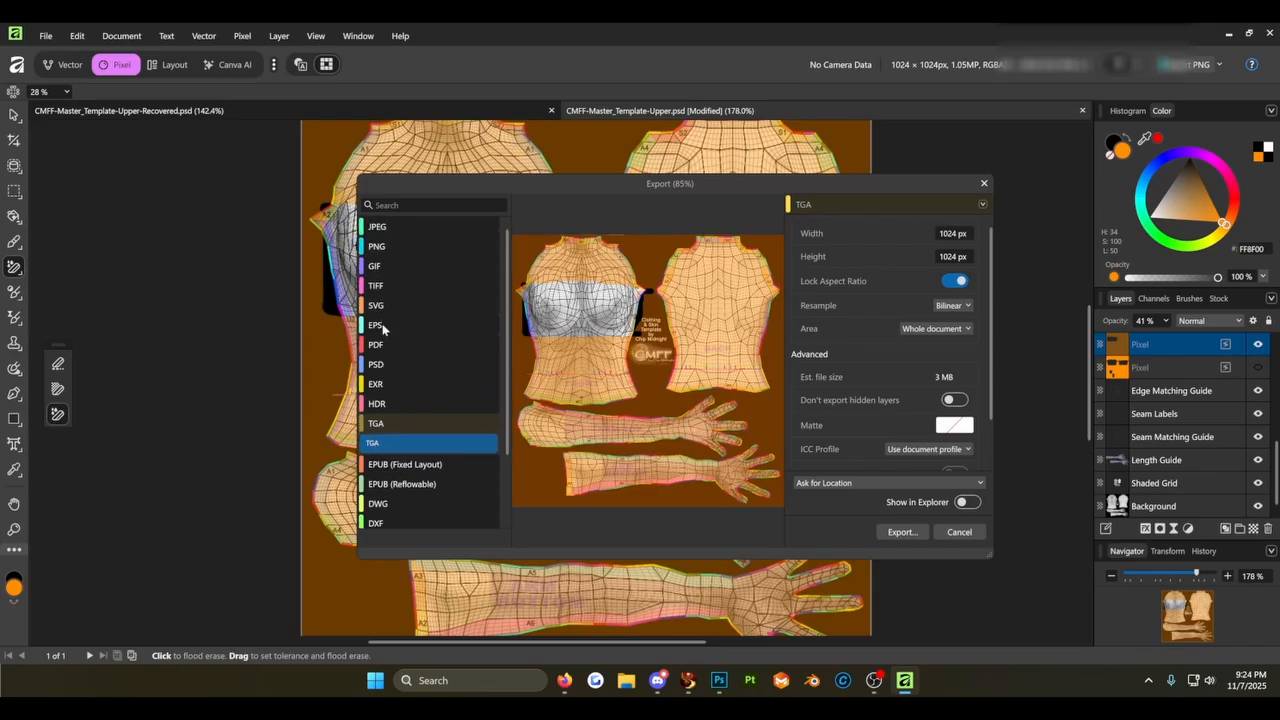
pyautogui.click(376, 246)
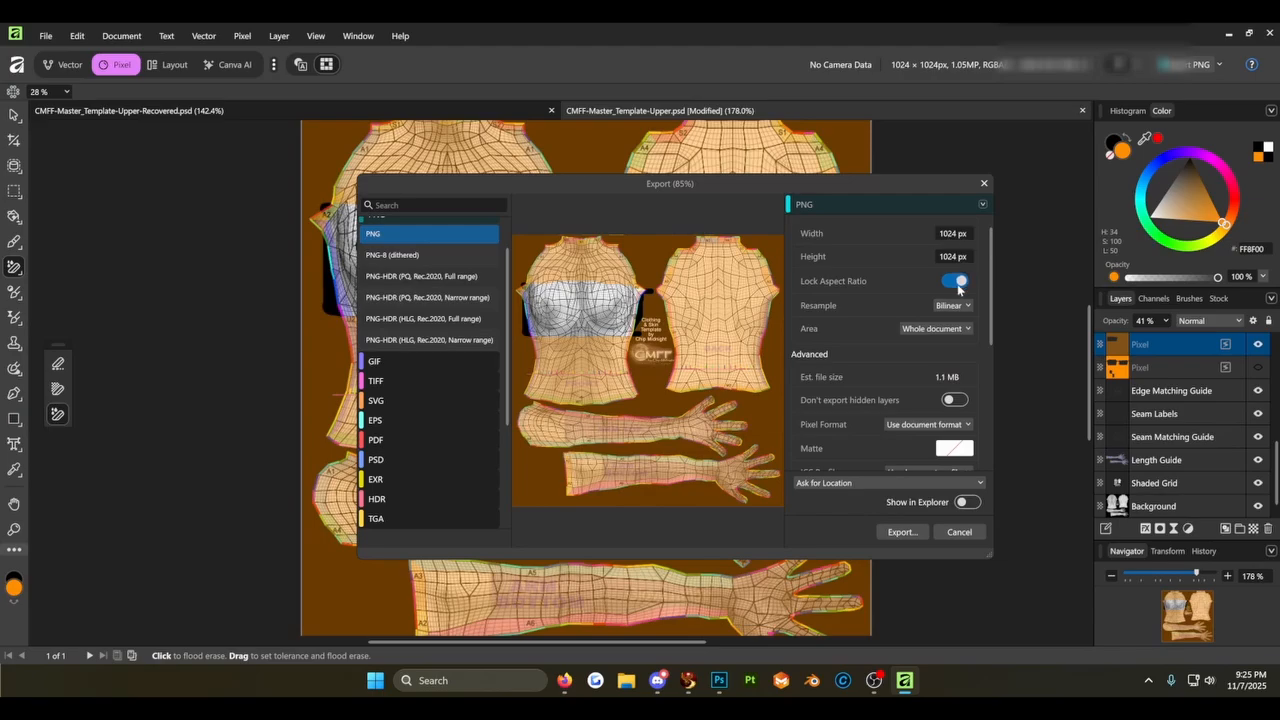
pyautogui.scroll(-1, 895, 374)
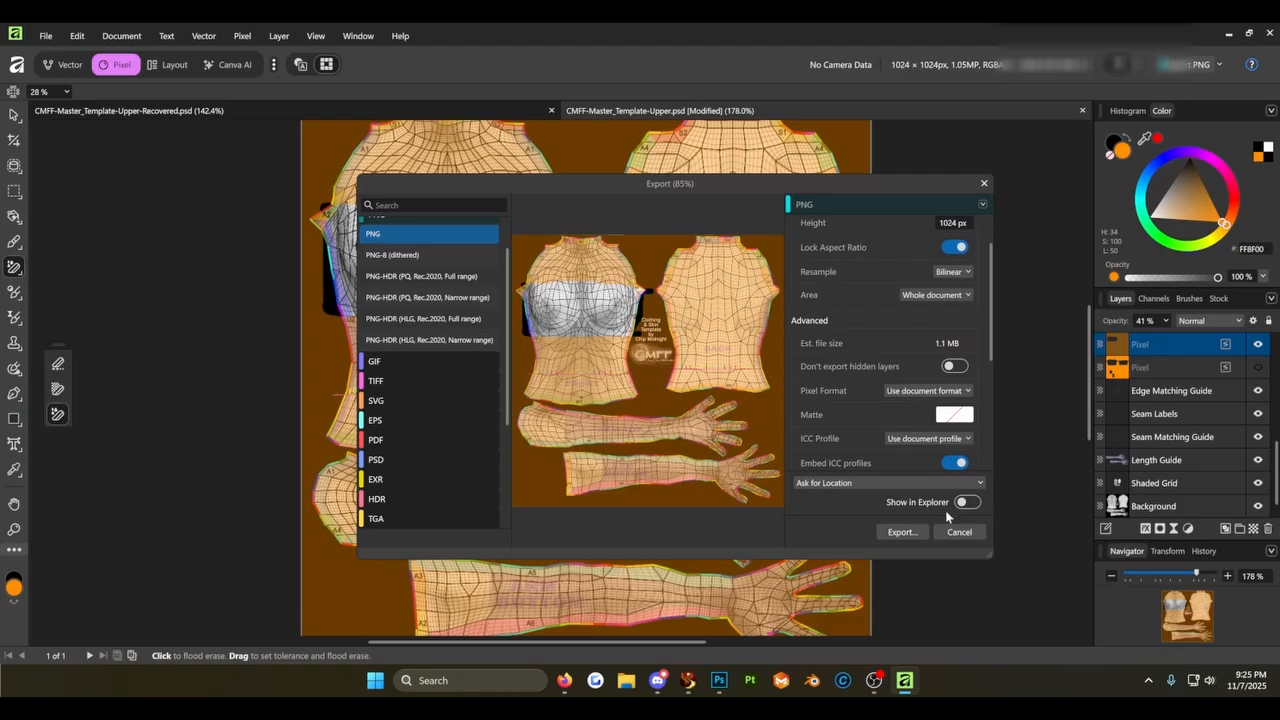
pyautogui.click(959, 531)
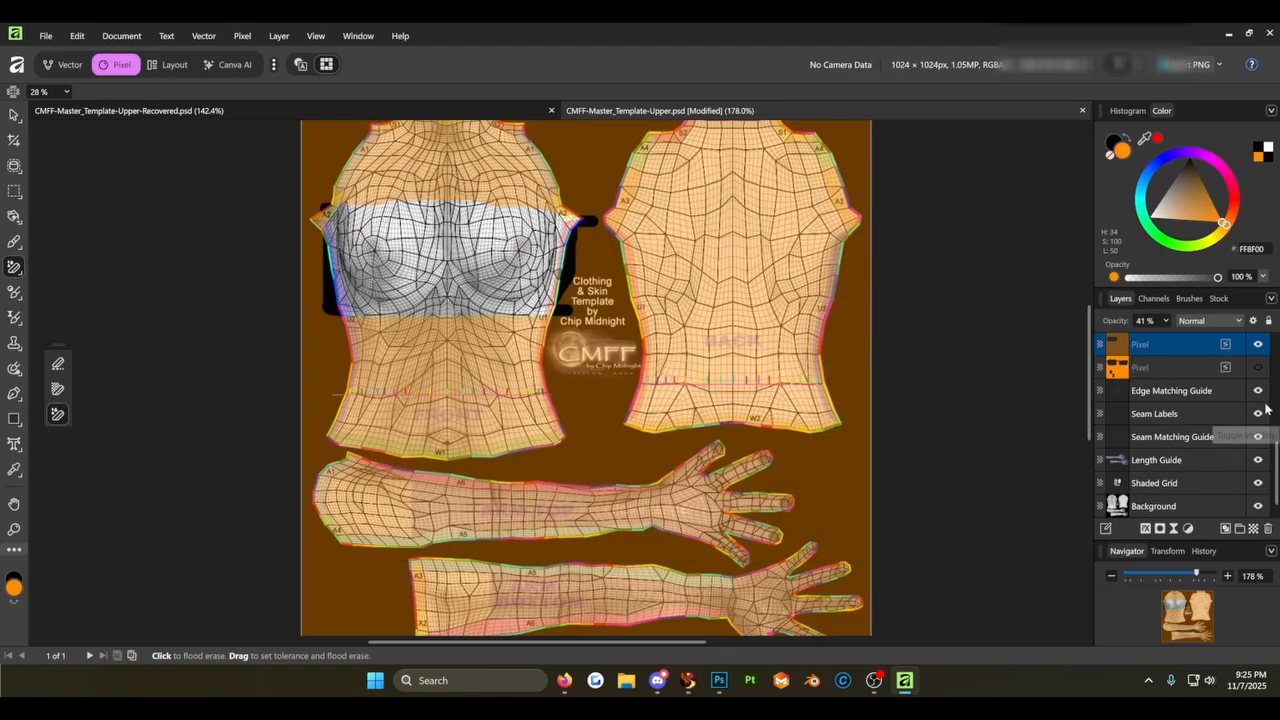
# - Hide all the template layers from Edge Matching Guide to Background and set the orange alpha layer's opacity to 100%
pyautogui.moveTo(1258, 391); pyautogui.dragTo(1257, 517)
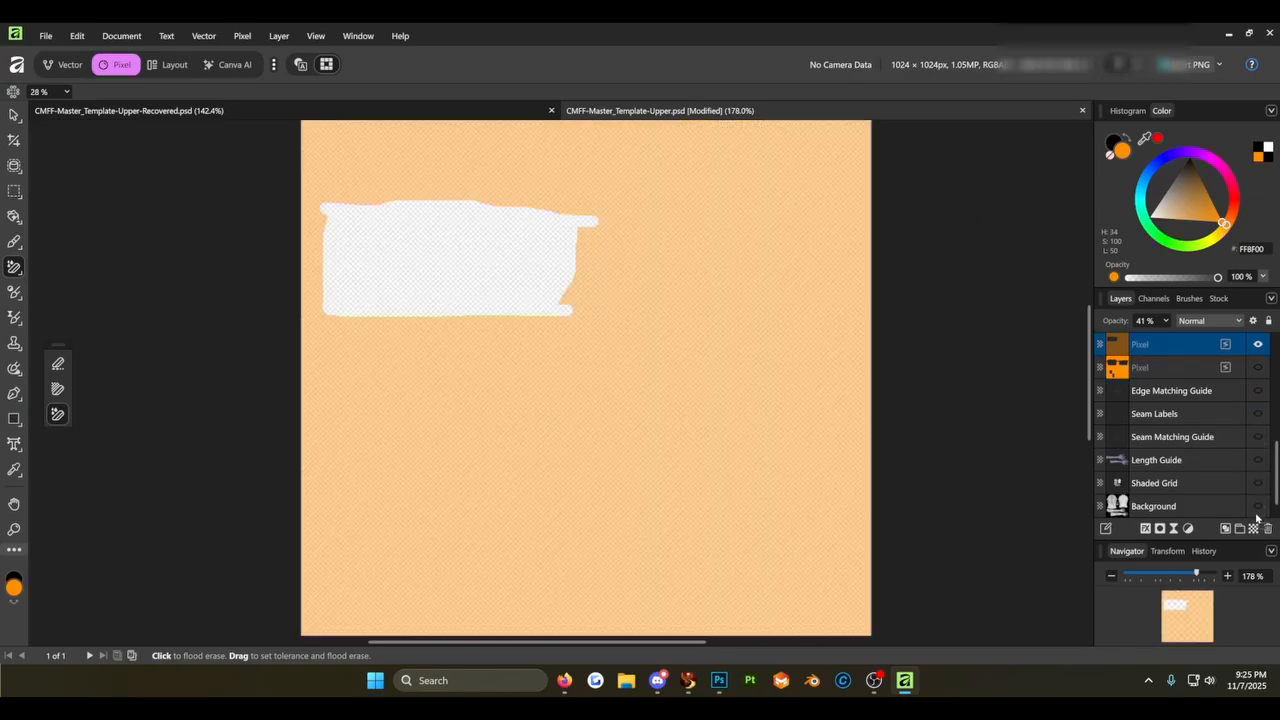
pyautogui.click(1145, 325)
pyautogui.click(1164, 322)
pyautogui.moveTo(1168, 341); pyautogui.dragTo(1228, 341)
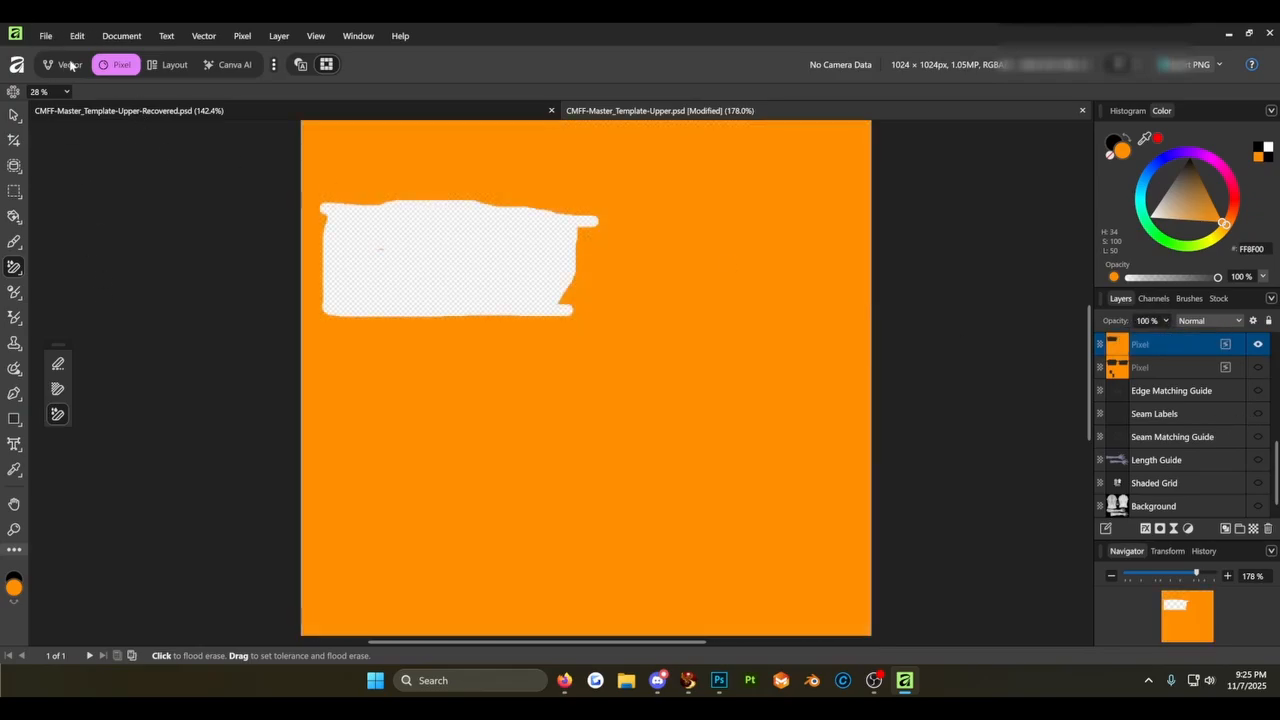
# - Check the PNG export preview of the isolated orange alpha and close the settings without exporting
pyautogui.click(46, 36)
pyautogui.moveTo(108, 415)
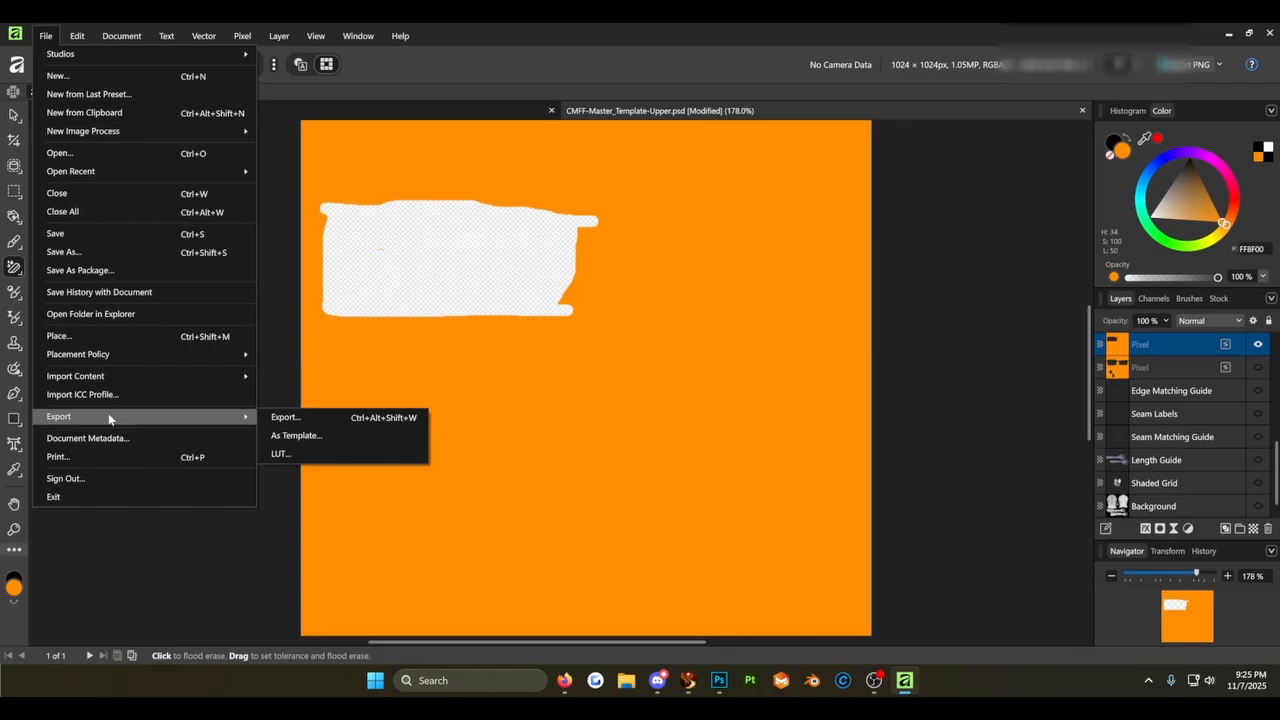
pyautogui.click(308, 417)
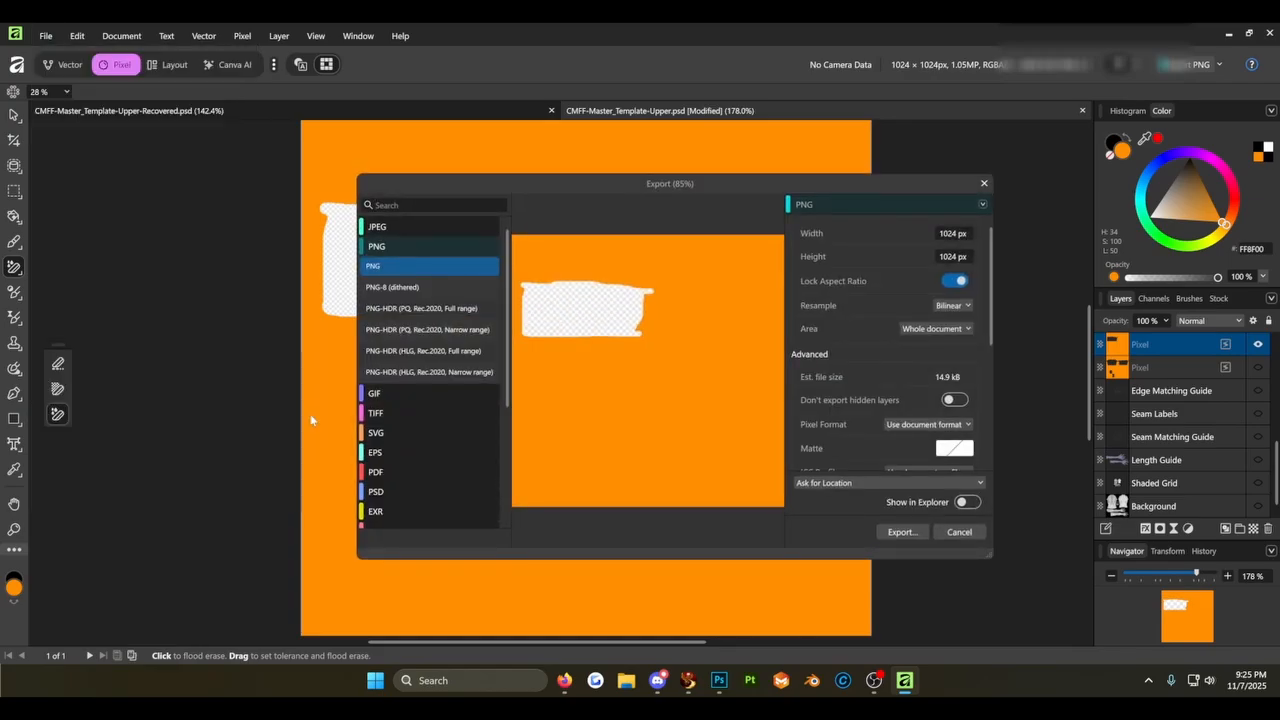
pyautogui.click(944, 532)
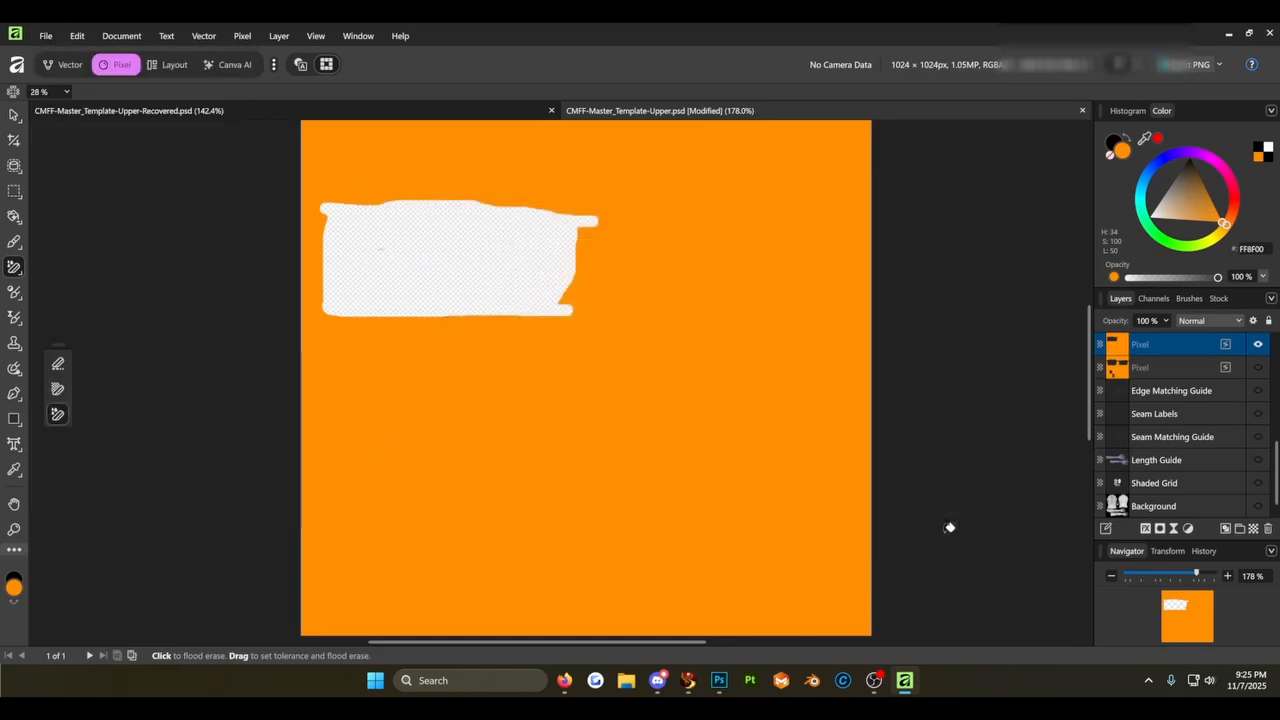
pyautogui.click(874, 680)
pyautogui.click(1011, 471)
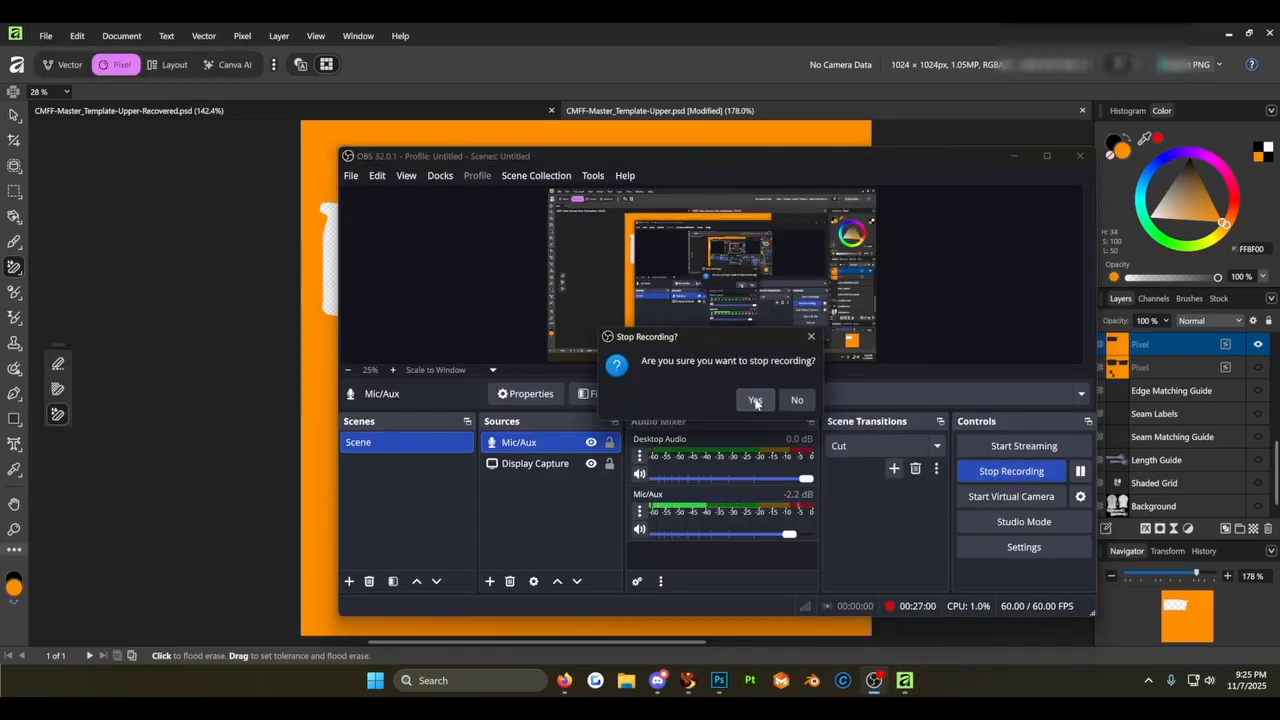